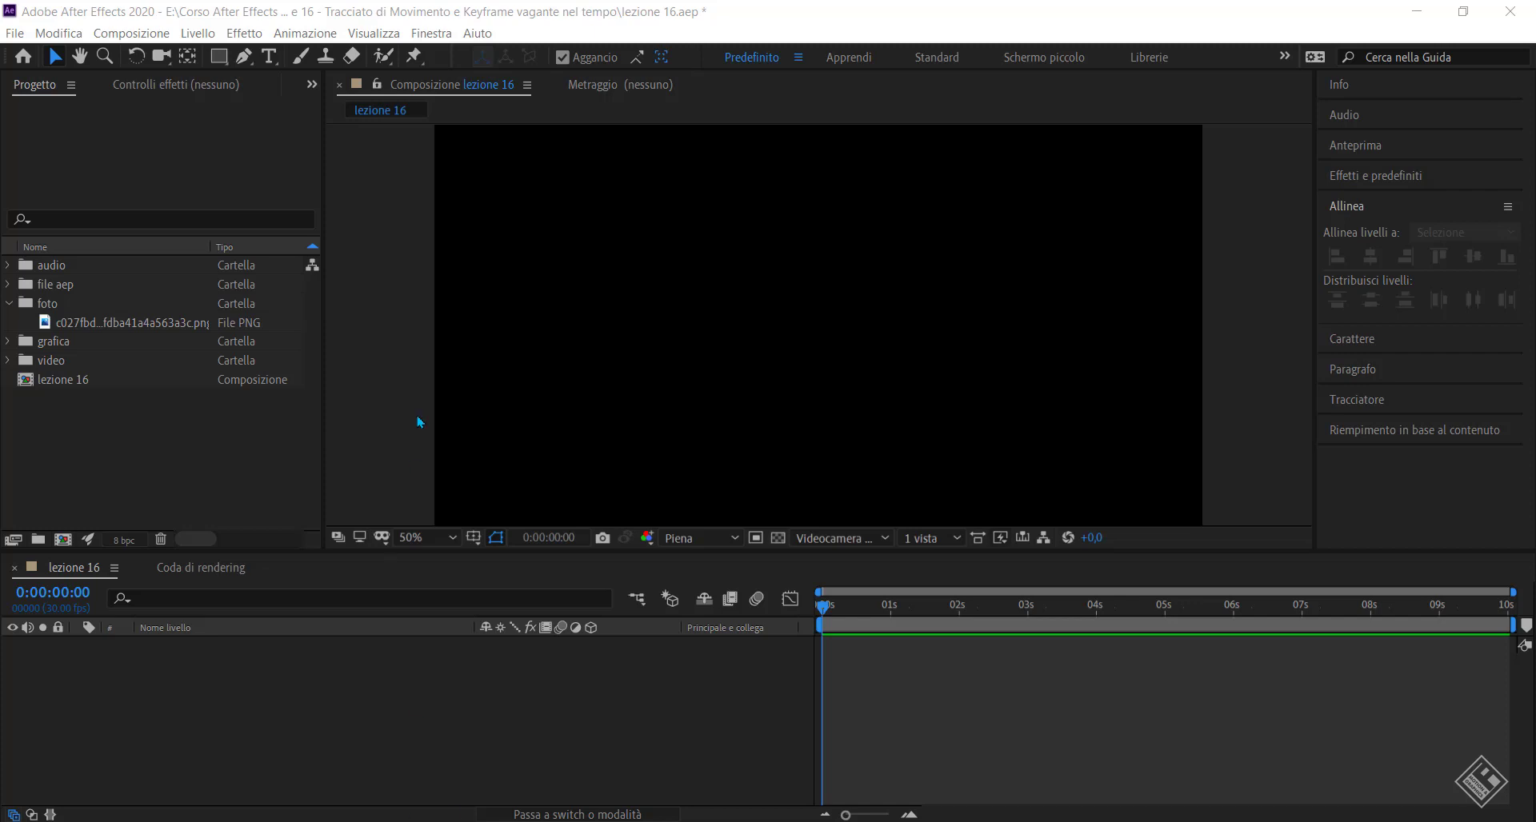
Open the Scelte rapide da tastiera (Keyboard Shortcuts) editor from the Modifica menu.
left_click(59, 33)
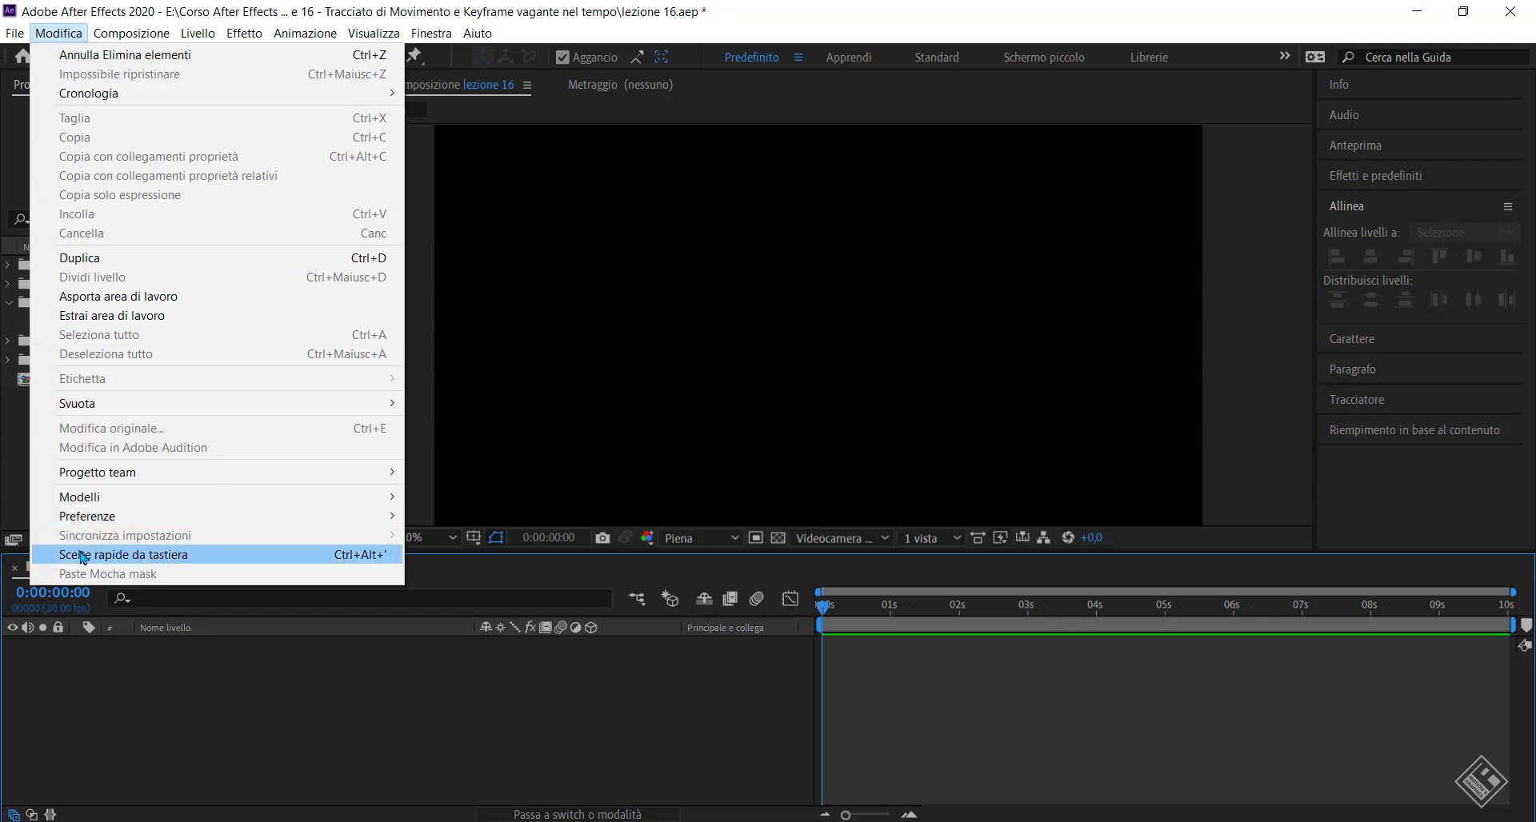
left_click(176, 560)
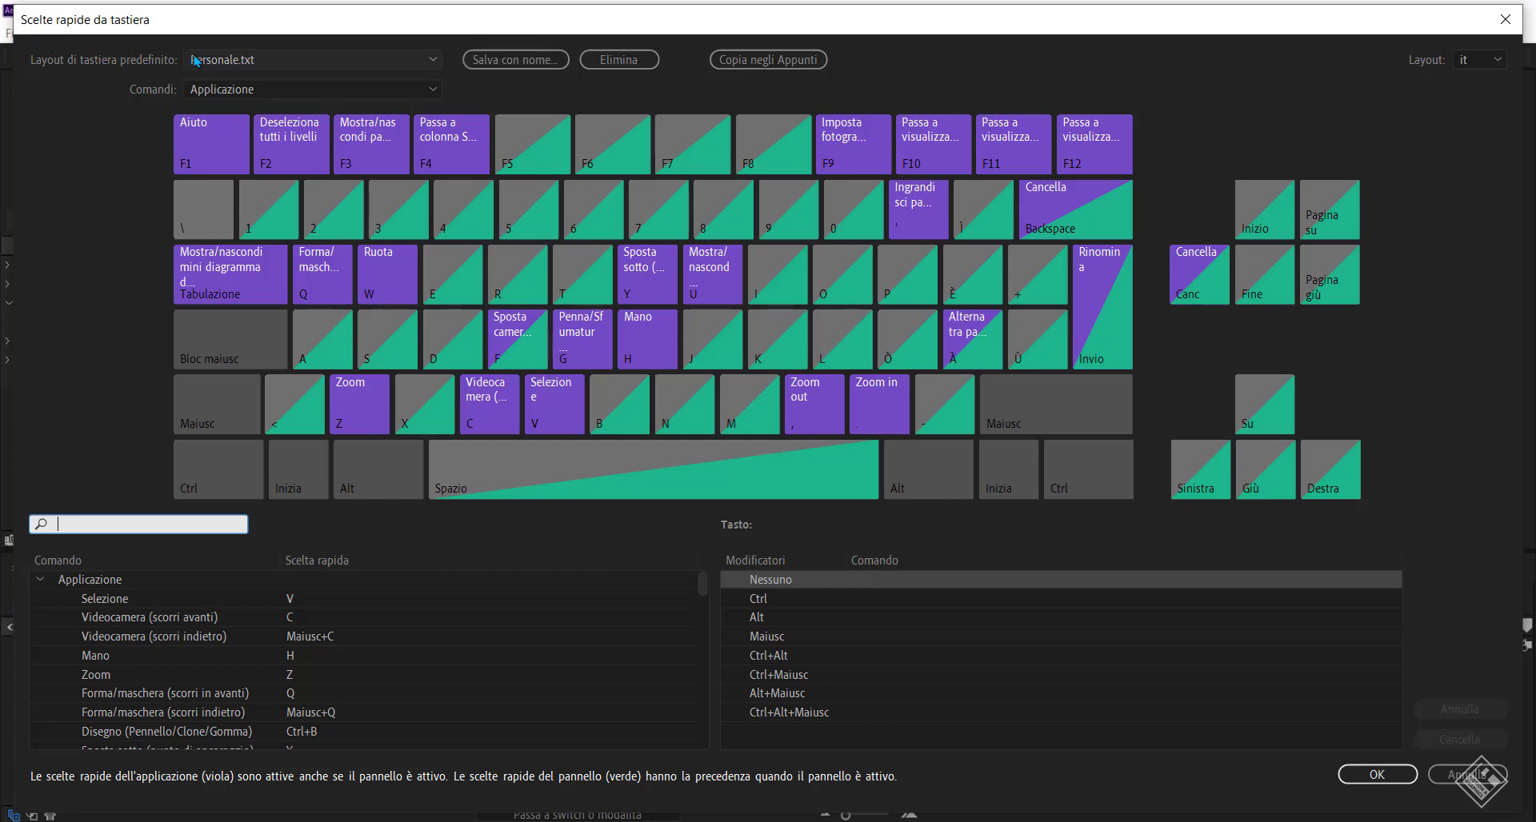
left_click(232, 62)
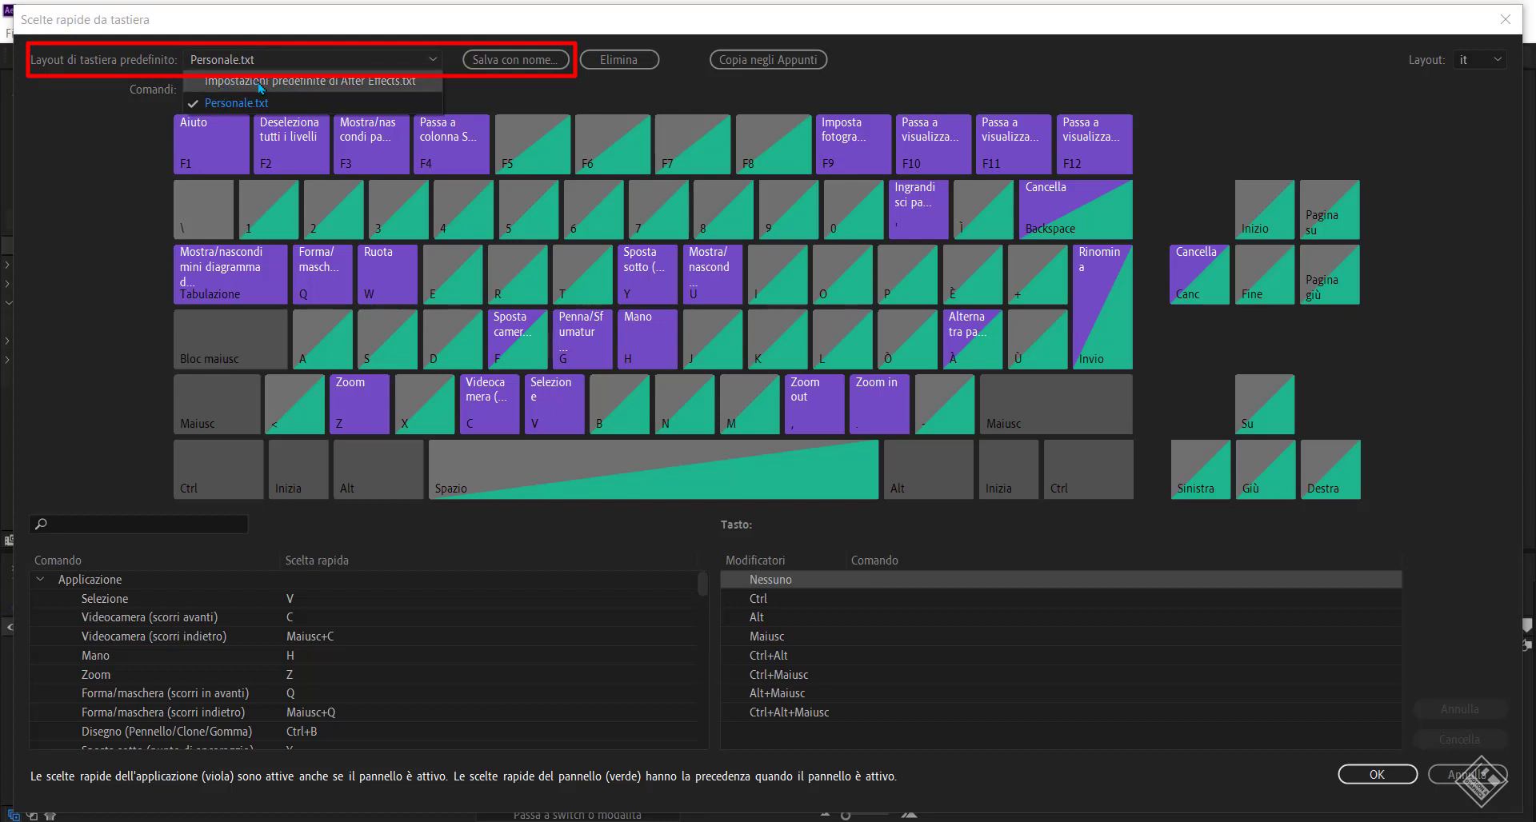
left_click(324, 61)
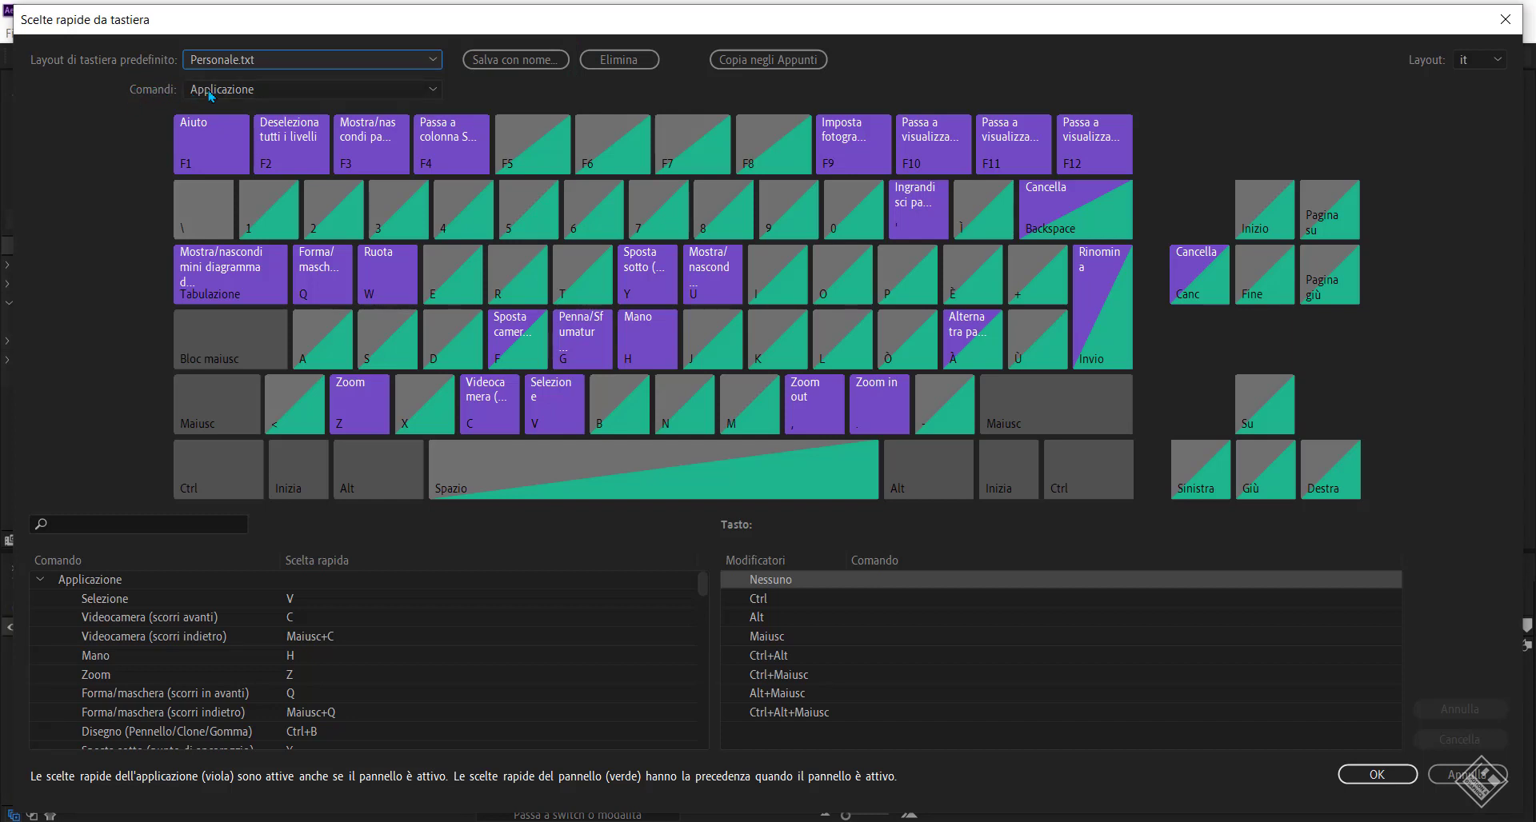
left_click(314, 93)
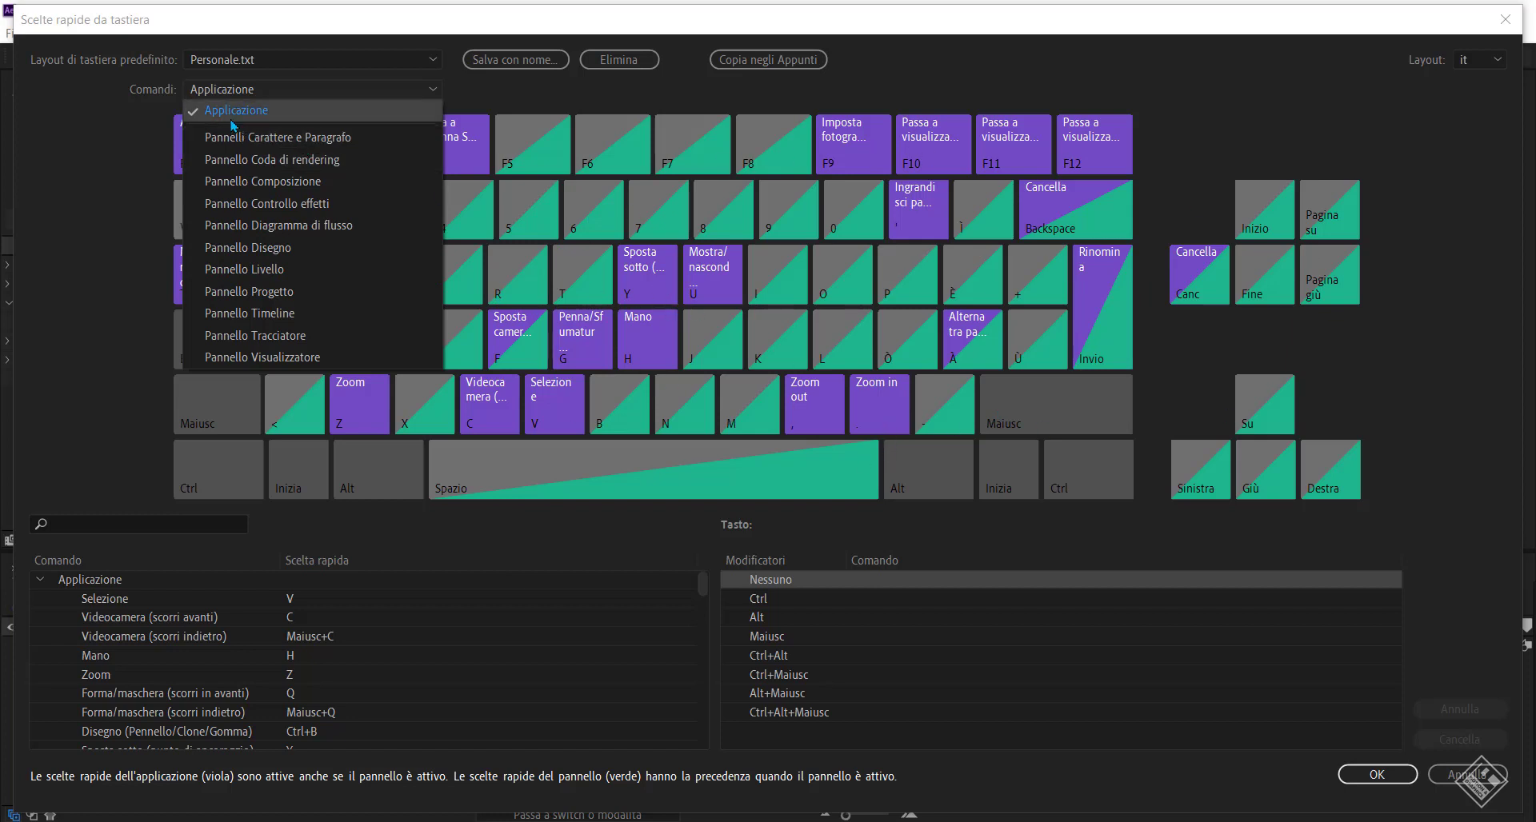
left_click(231, 270)
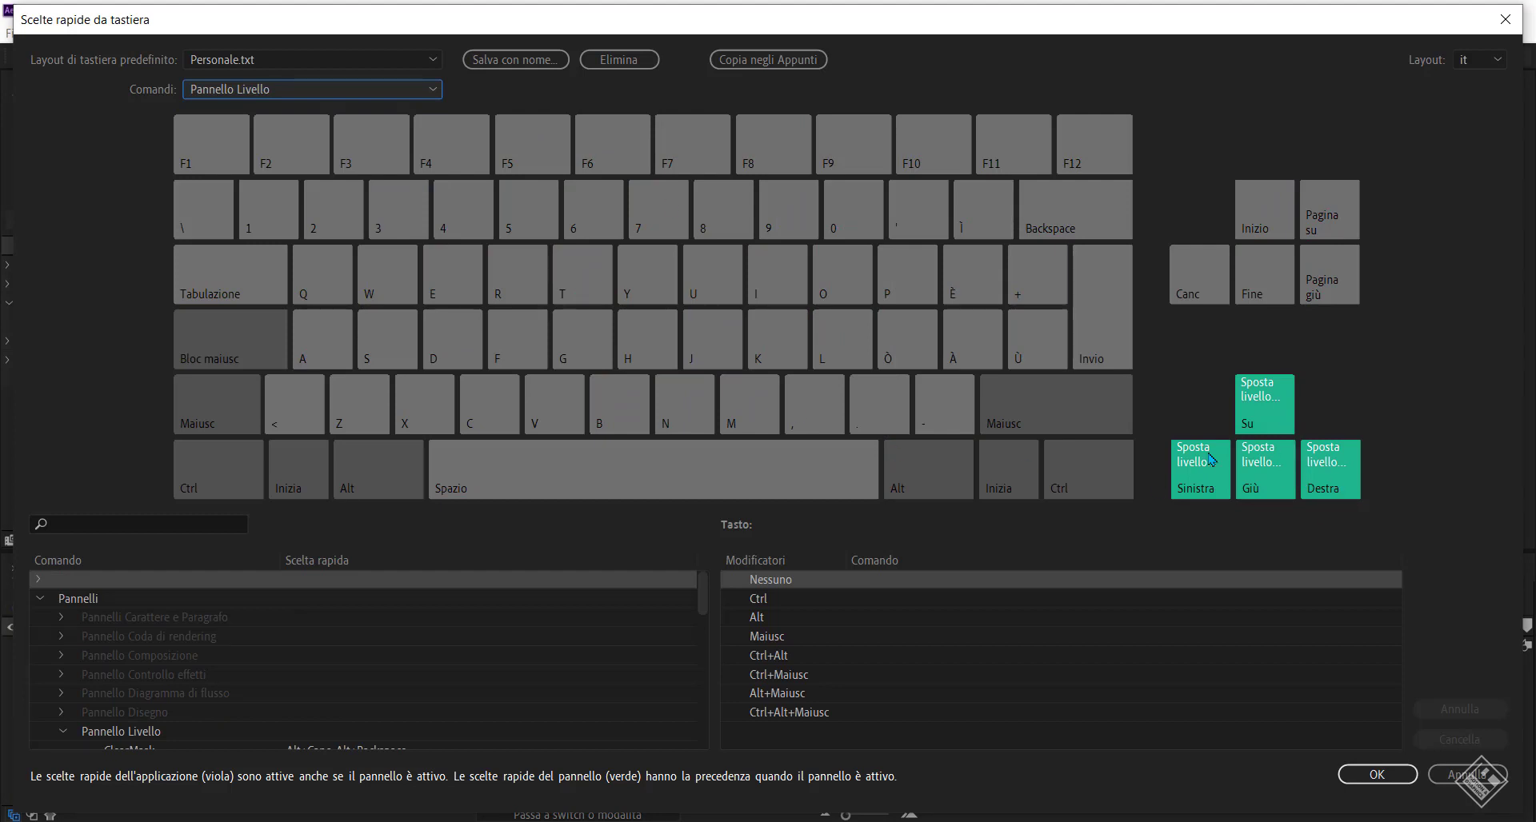
left_click(248, 92)
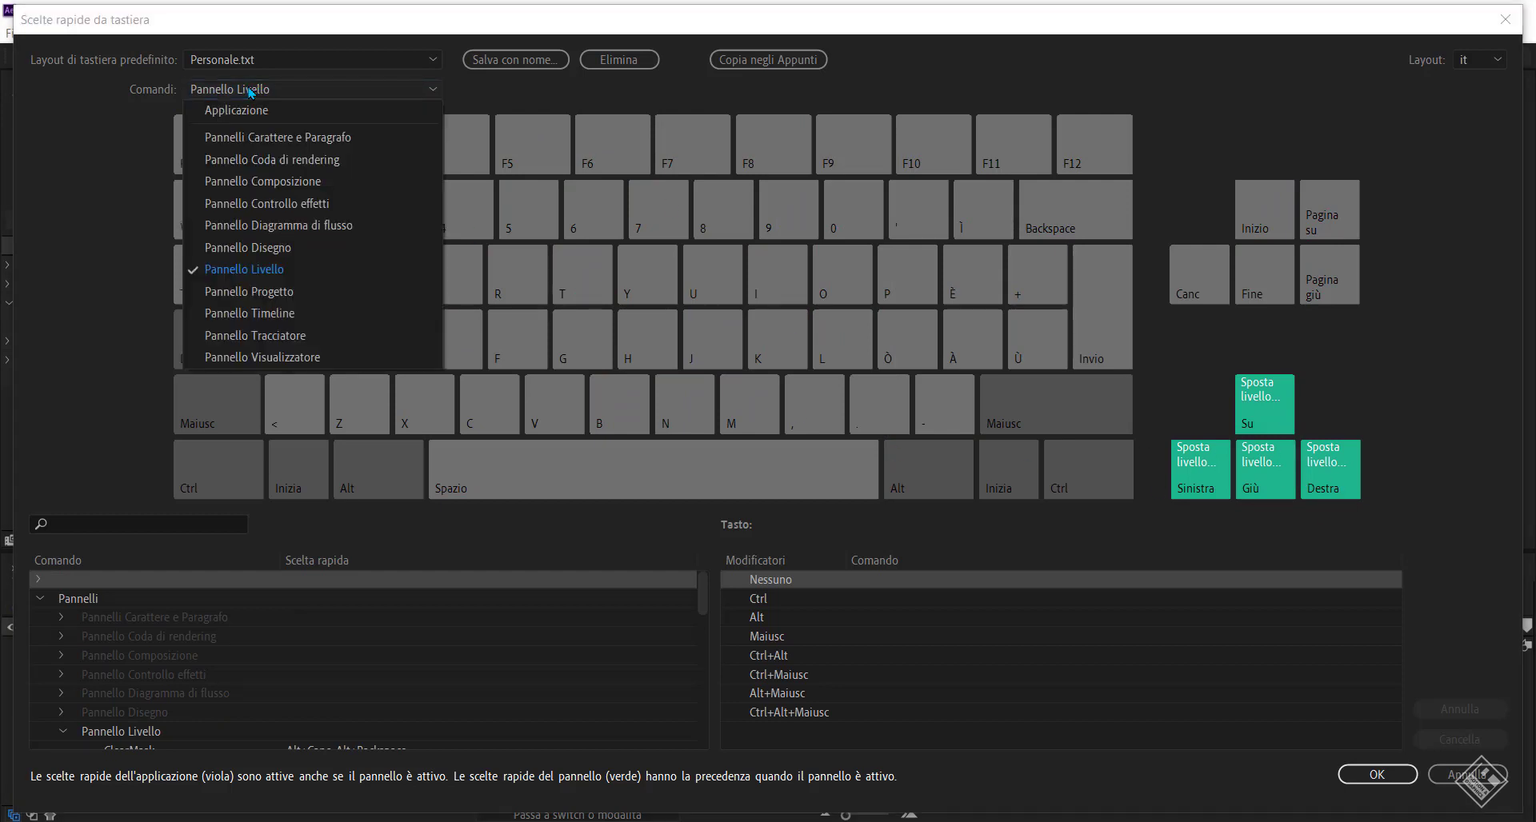
left_click(304, 156)
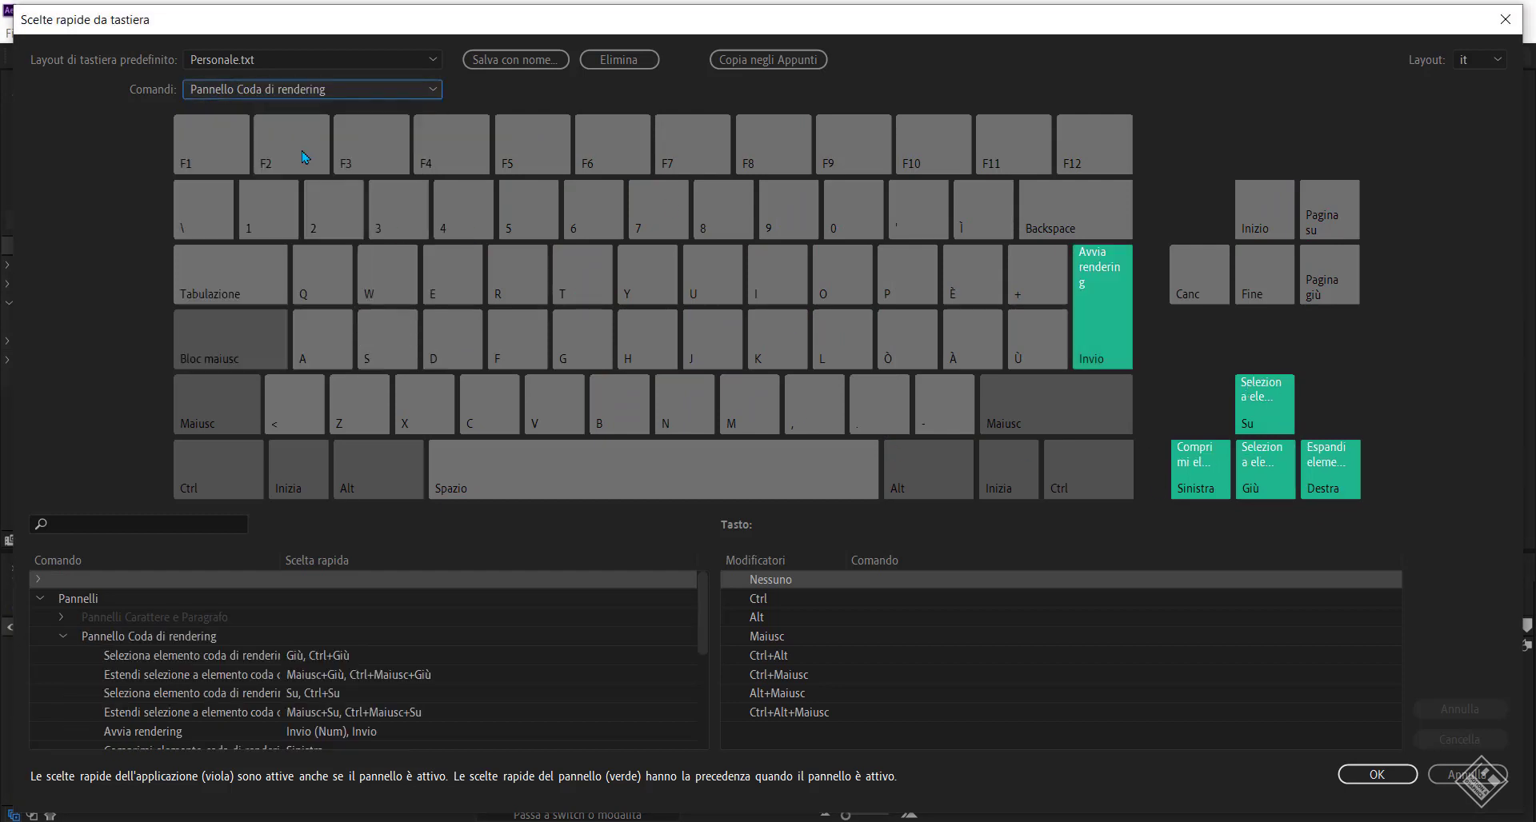
left_click(239, 91)
left_click(272, 138)
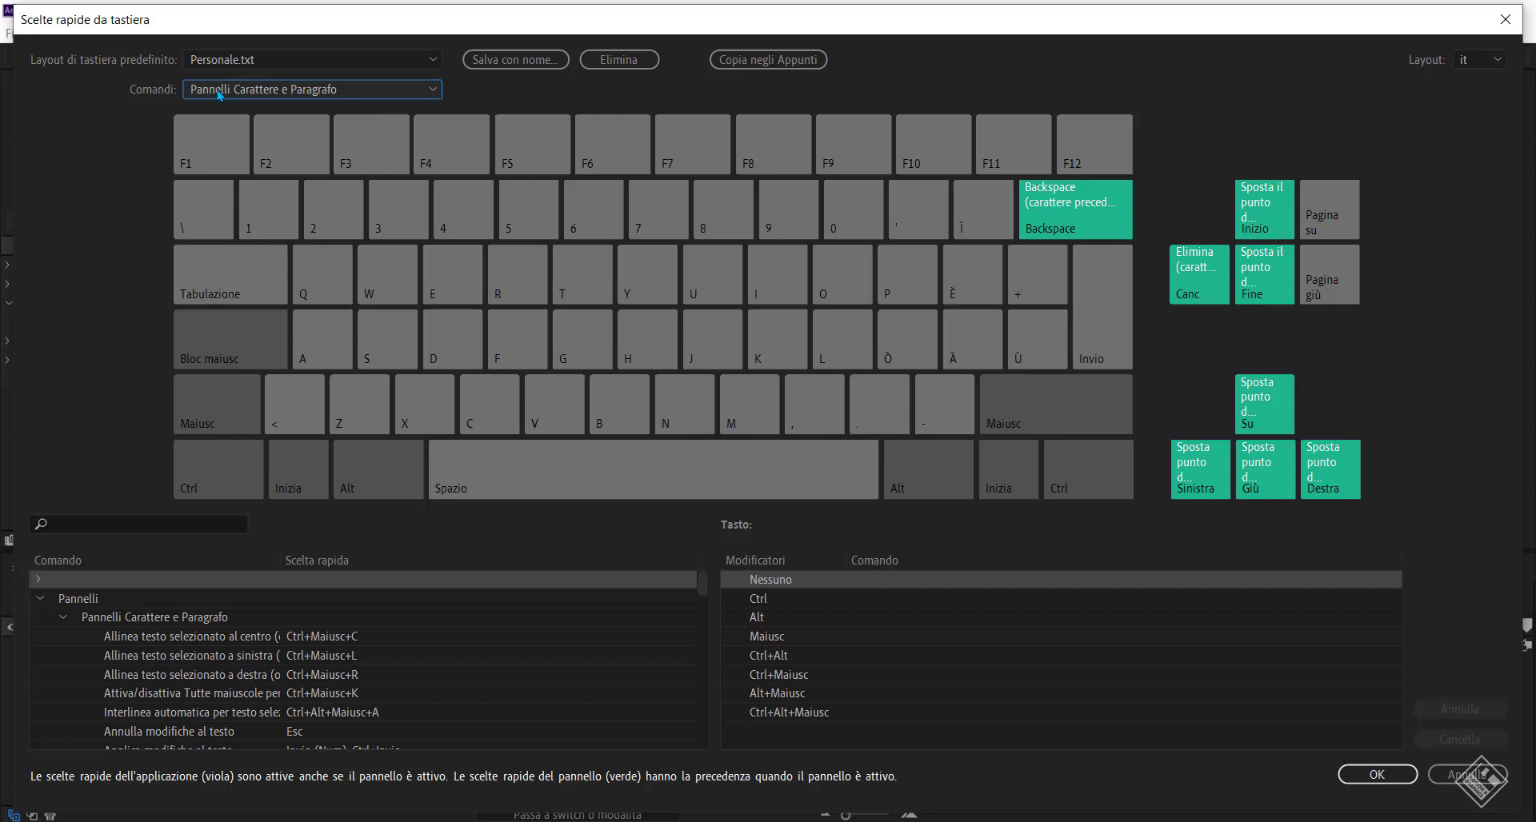
left_click(334, 94)
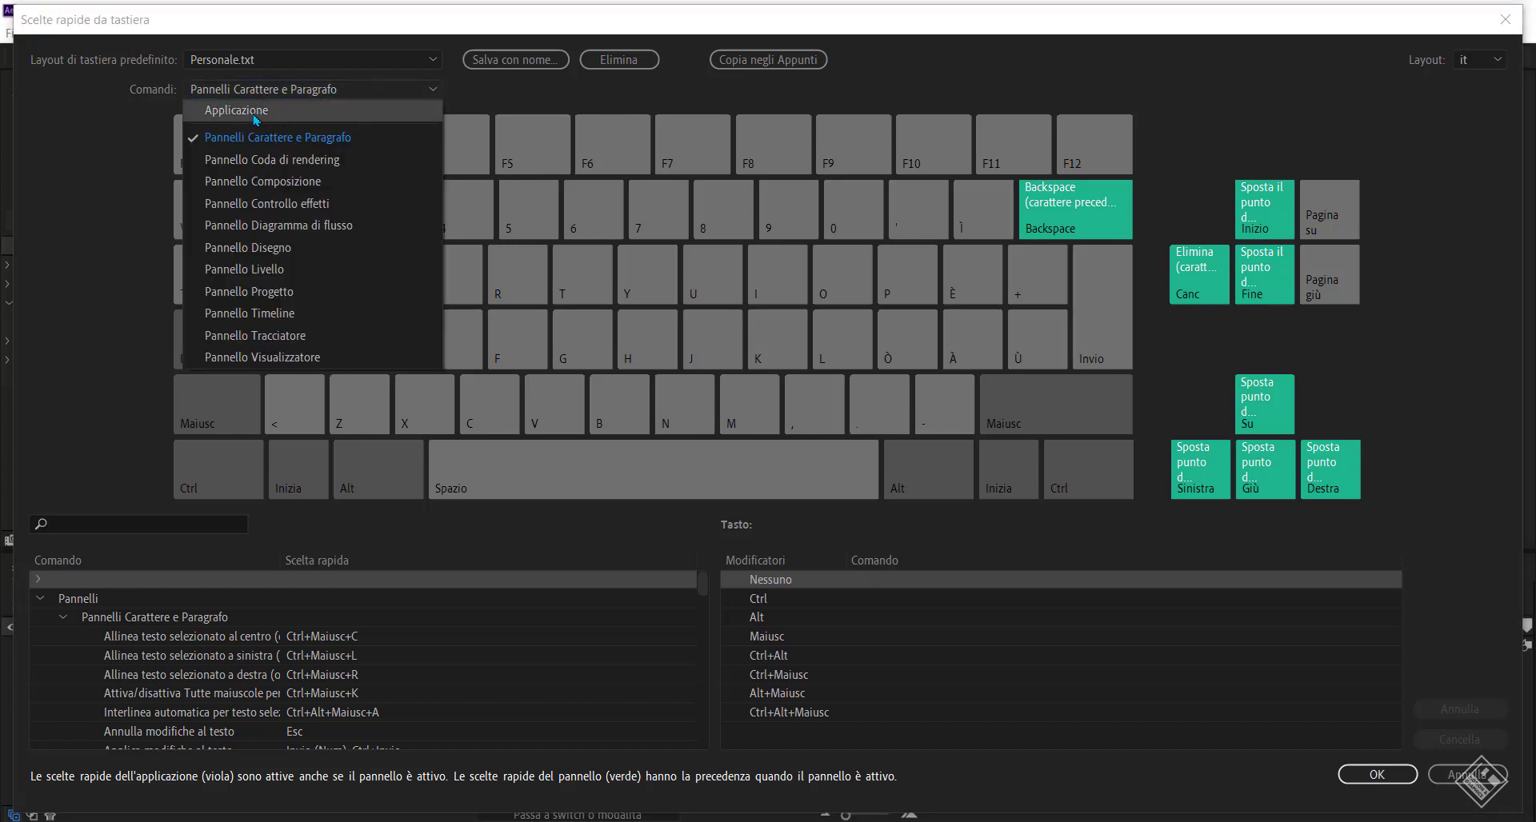
left_click(225, 114)
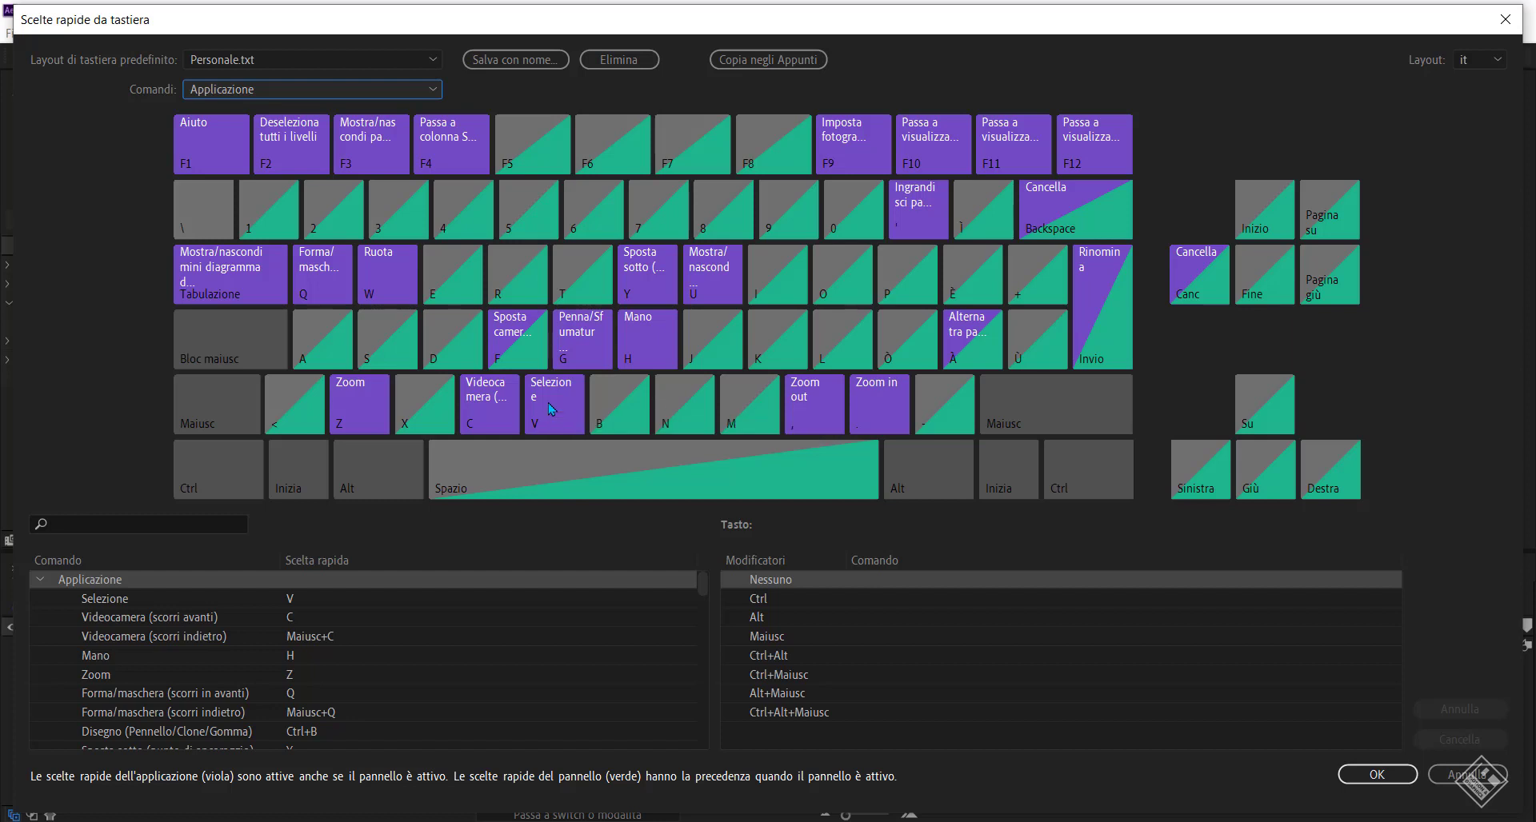
left_click(447, 344)
left_click(249, 94)
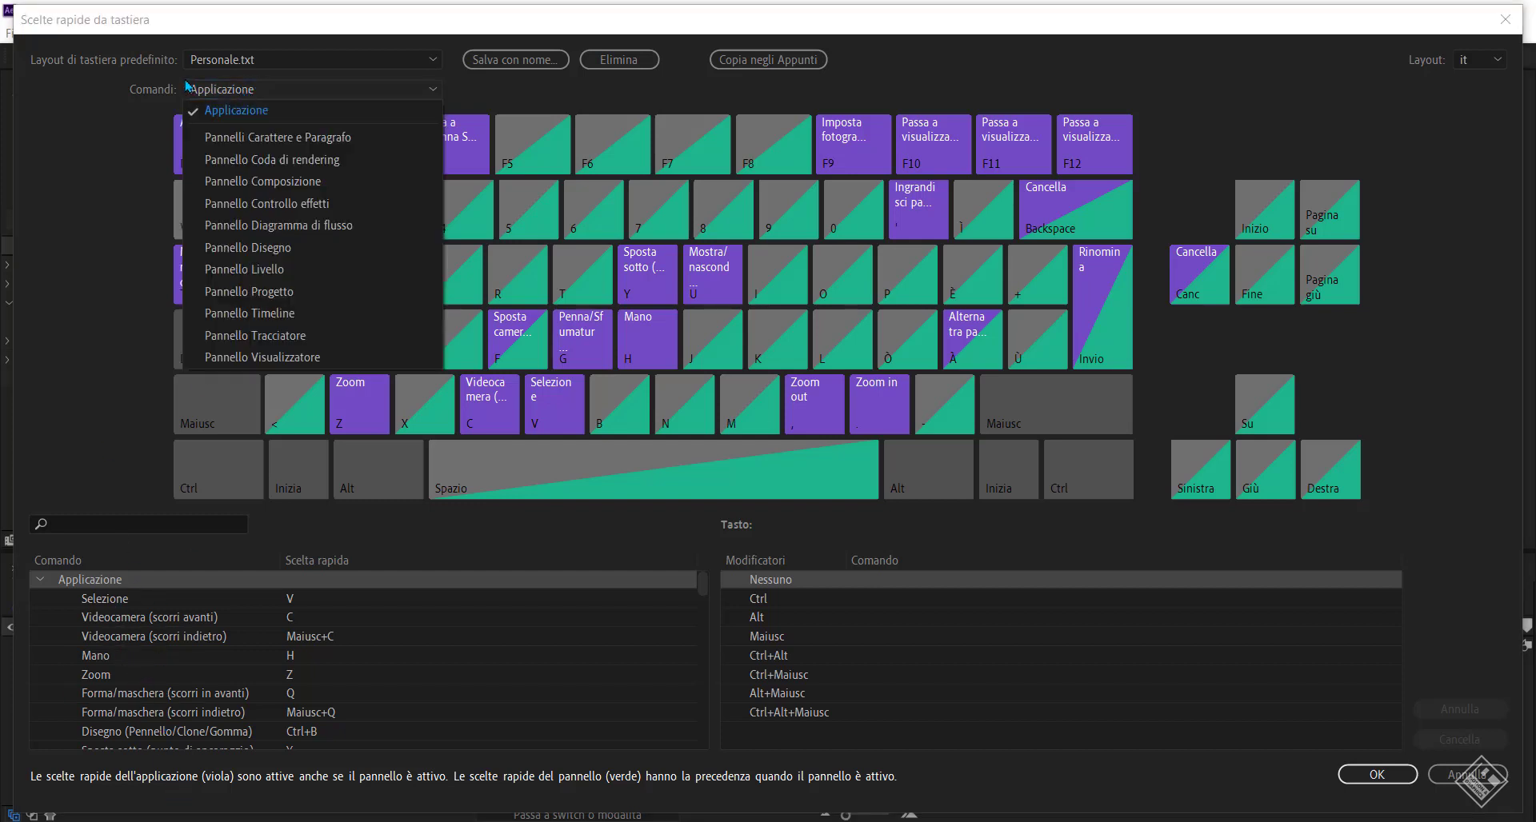
left_click(276, 96)
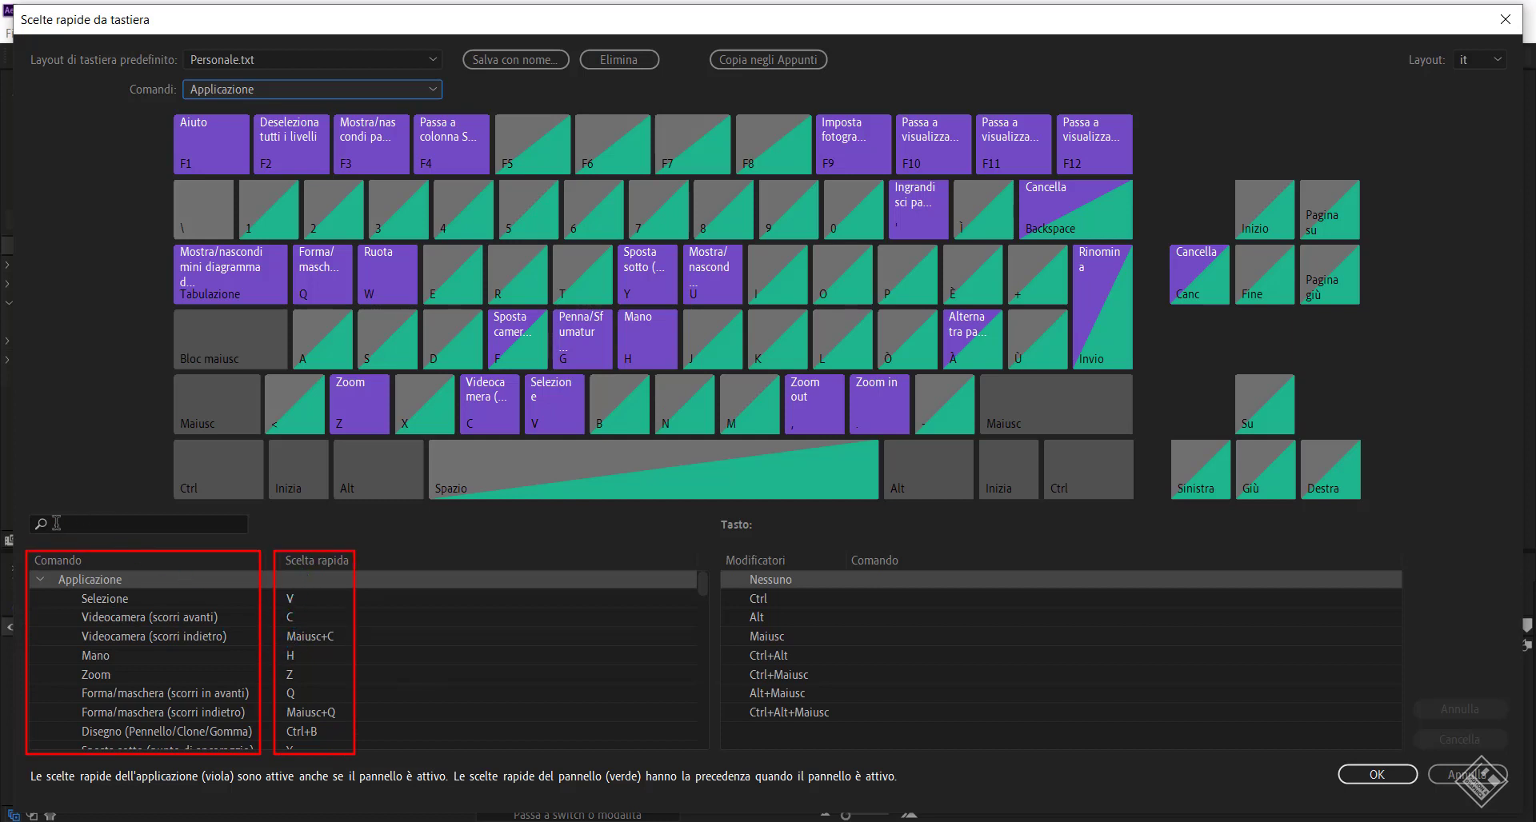
Search the command list for 'salv' to show Salva progetto and Salva progetto con nome.
left_click(107, 524)
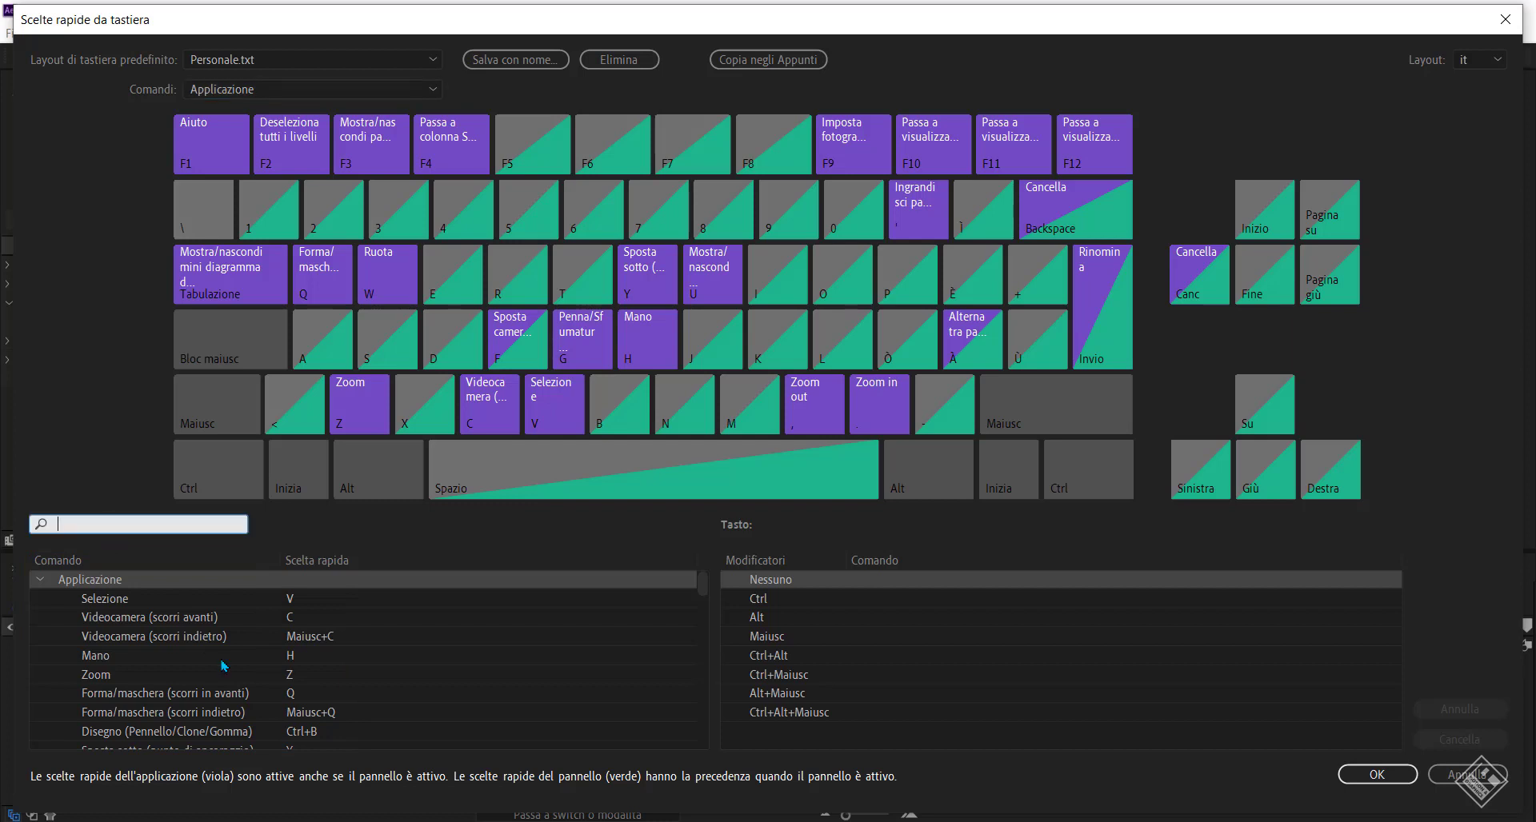
scroll(230, 703, "down", 15)
scroll(232, 688, "up", 15)
type("sa")
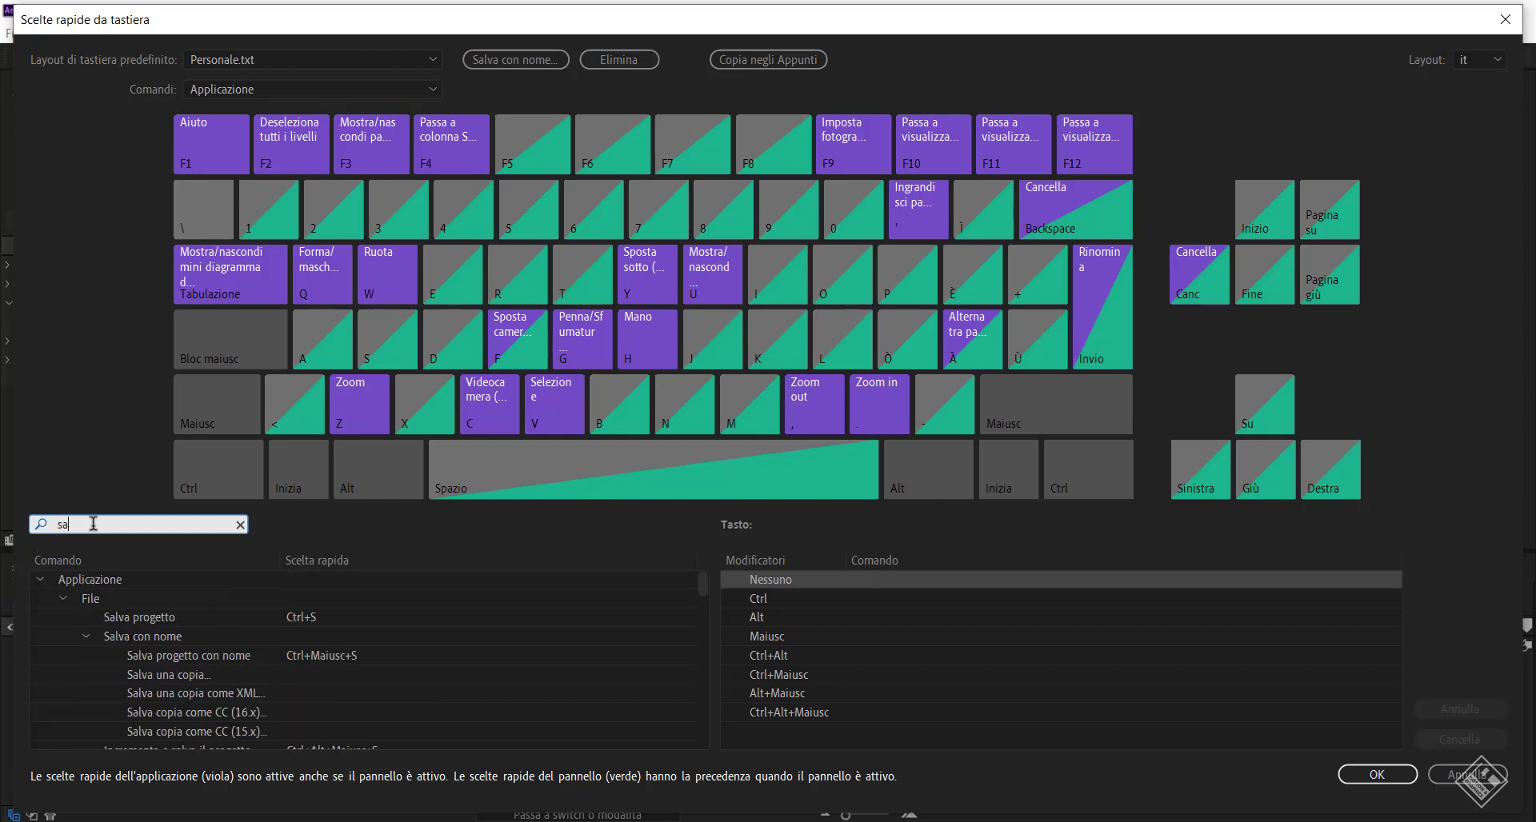
type("lva")
left_click(318, 714)
left_click(318, 711)
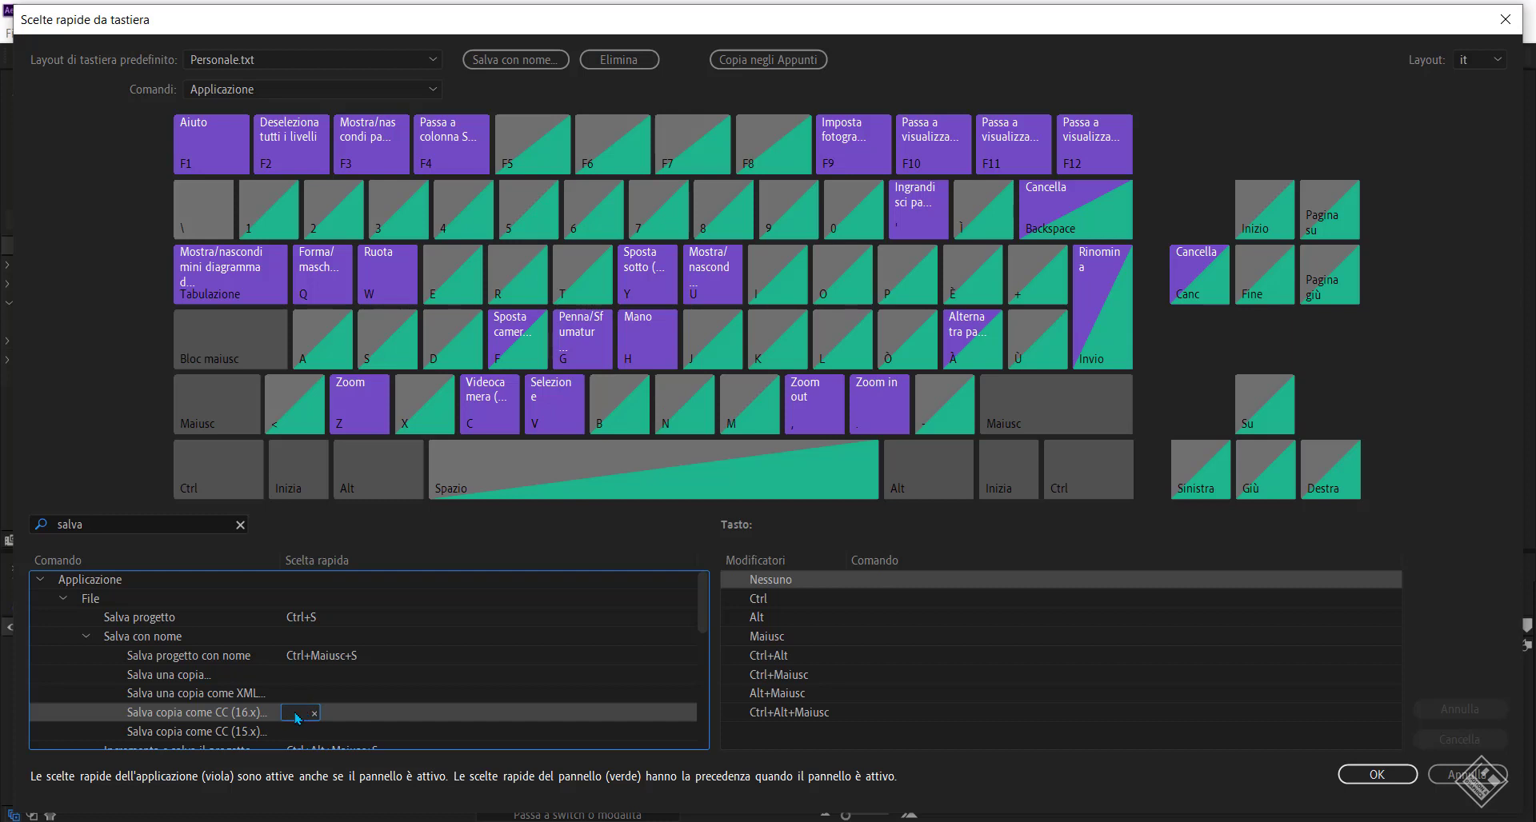
key("ctrl")
key("ctrl+b")
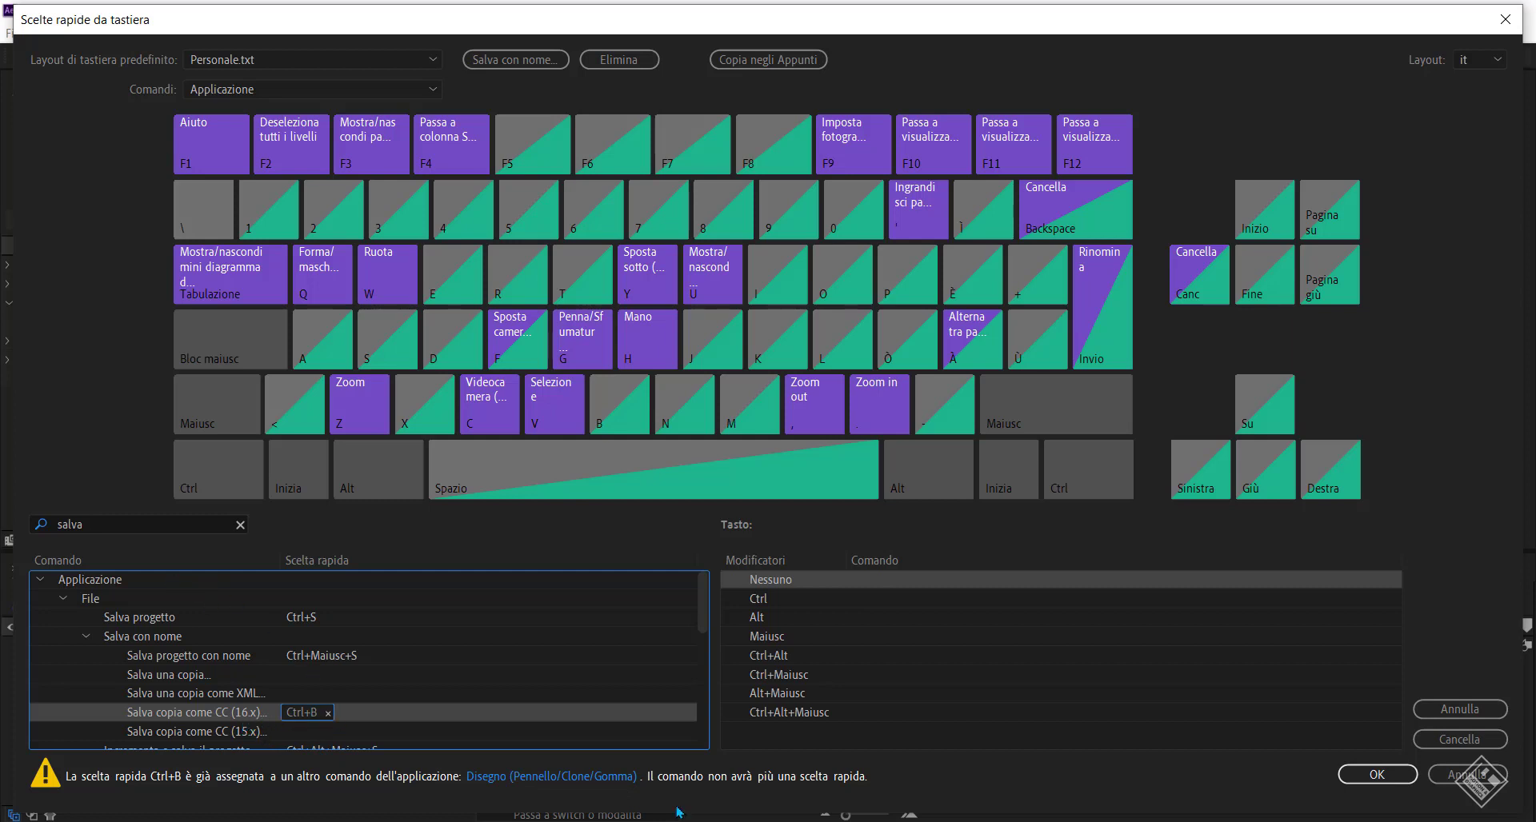
left_click(1019, 750)
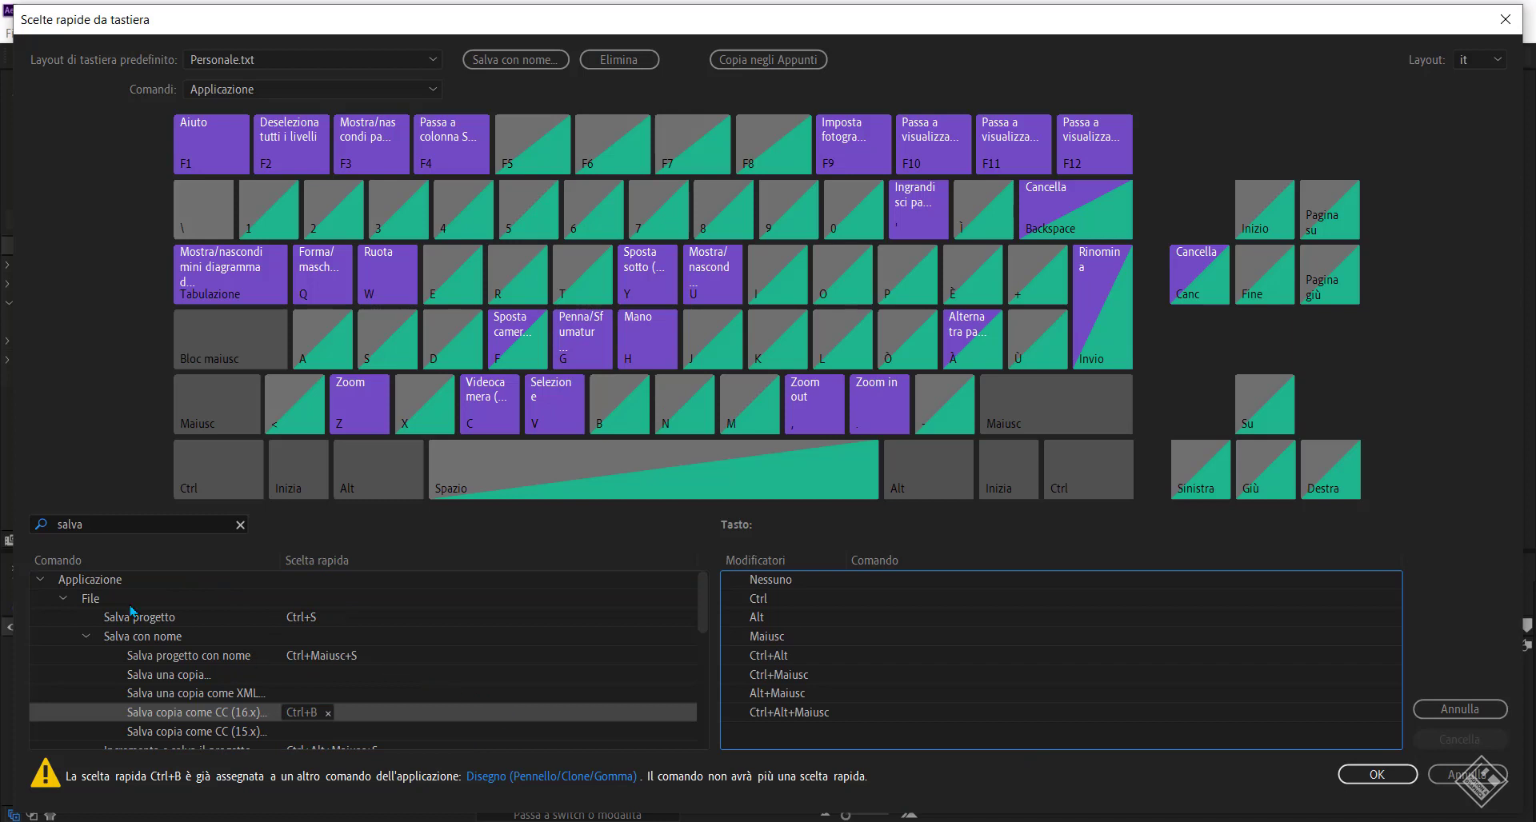
left_click(392, 675)
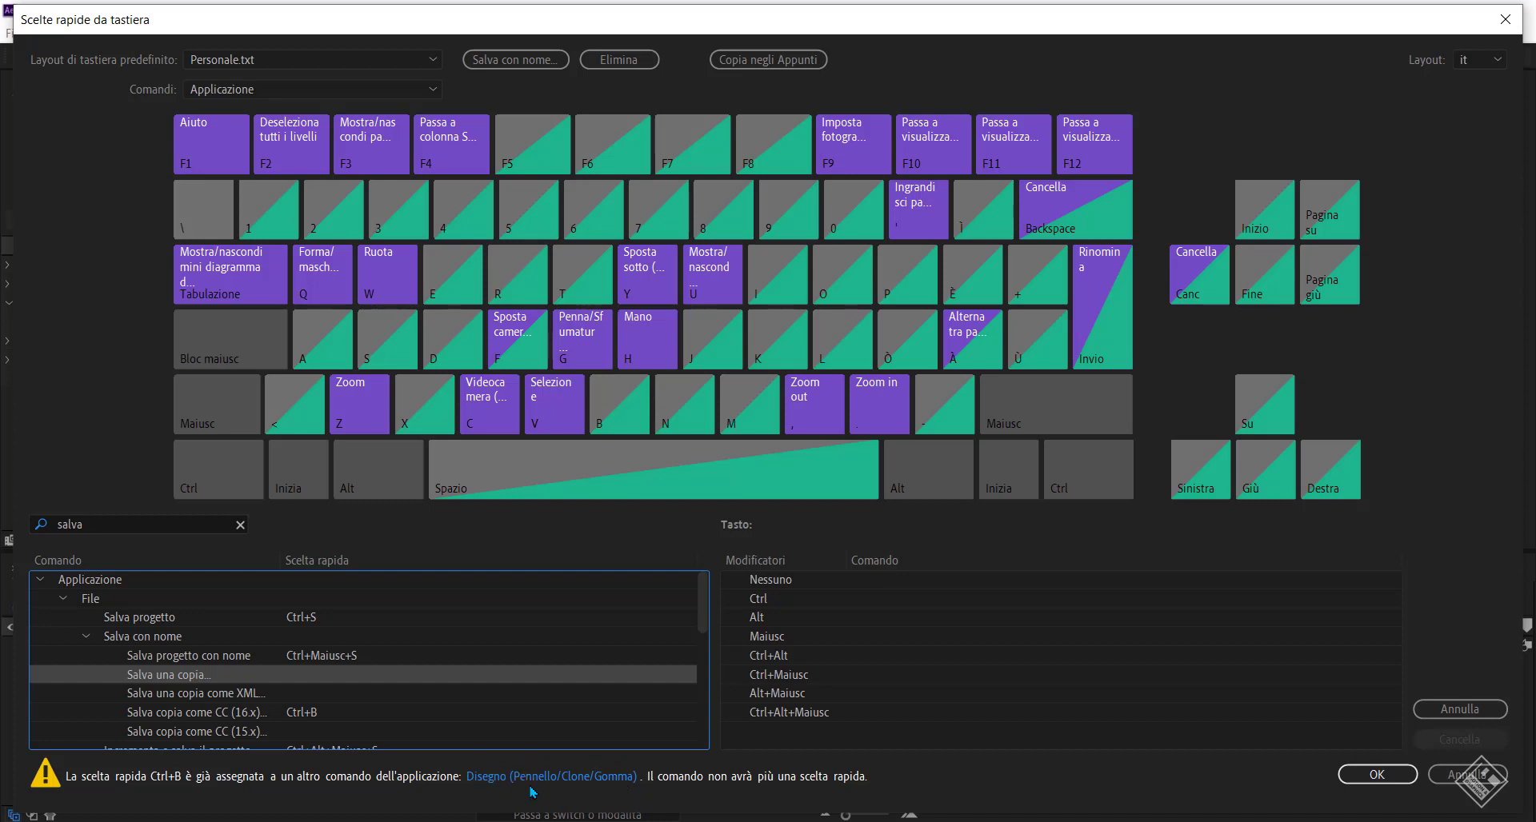
left_click(416, 712)
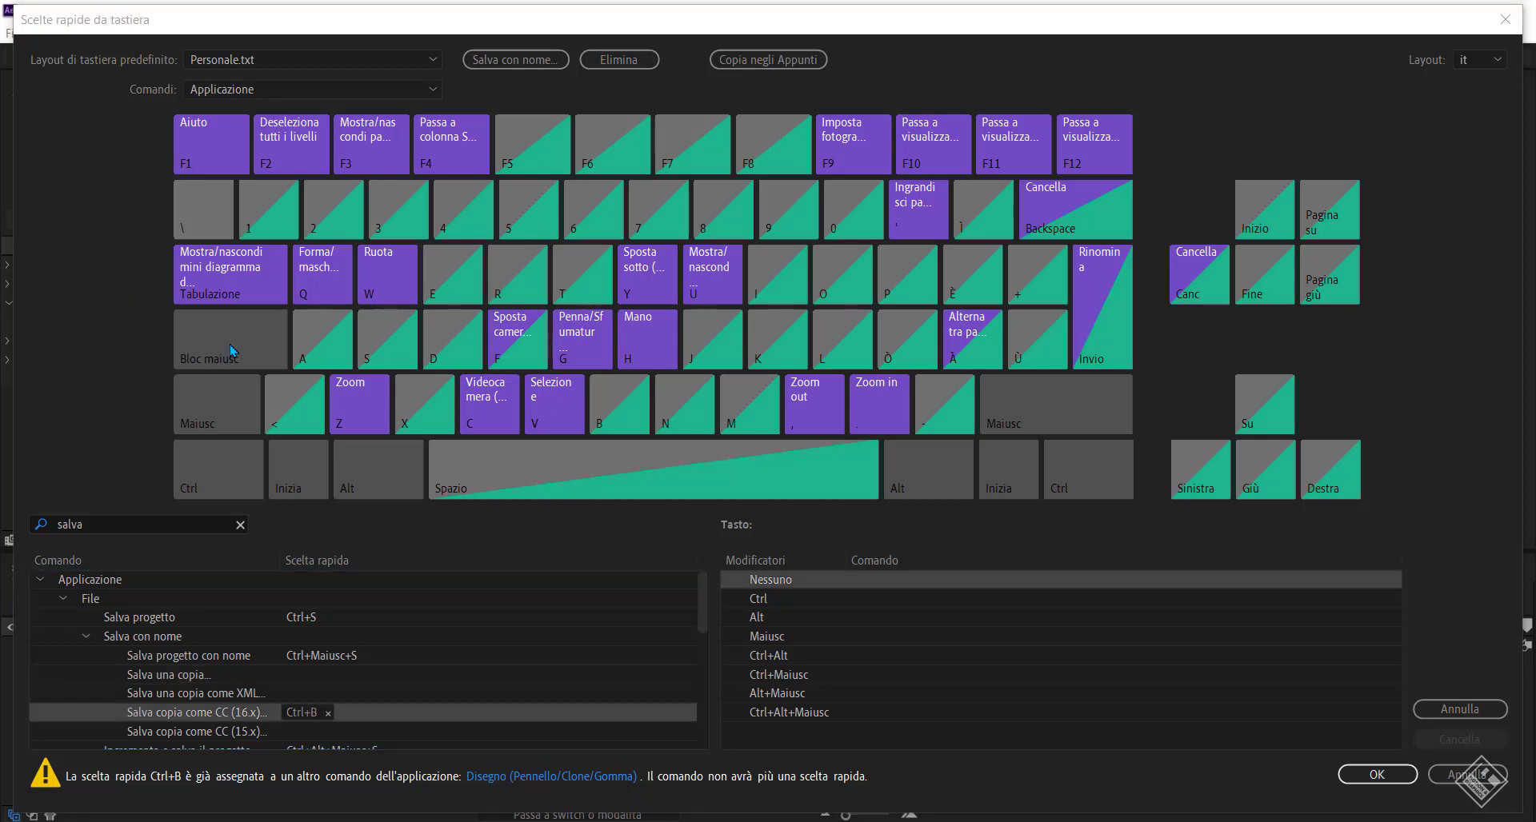
left_click(329, 714)
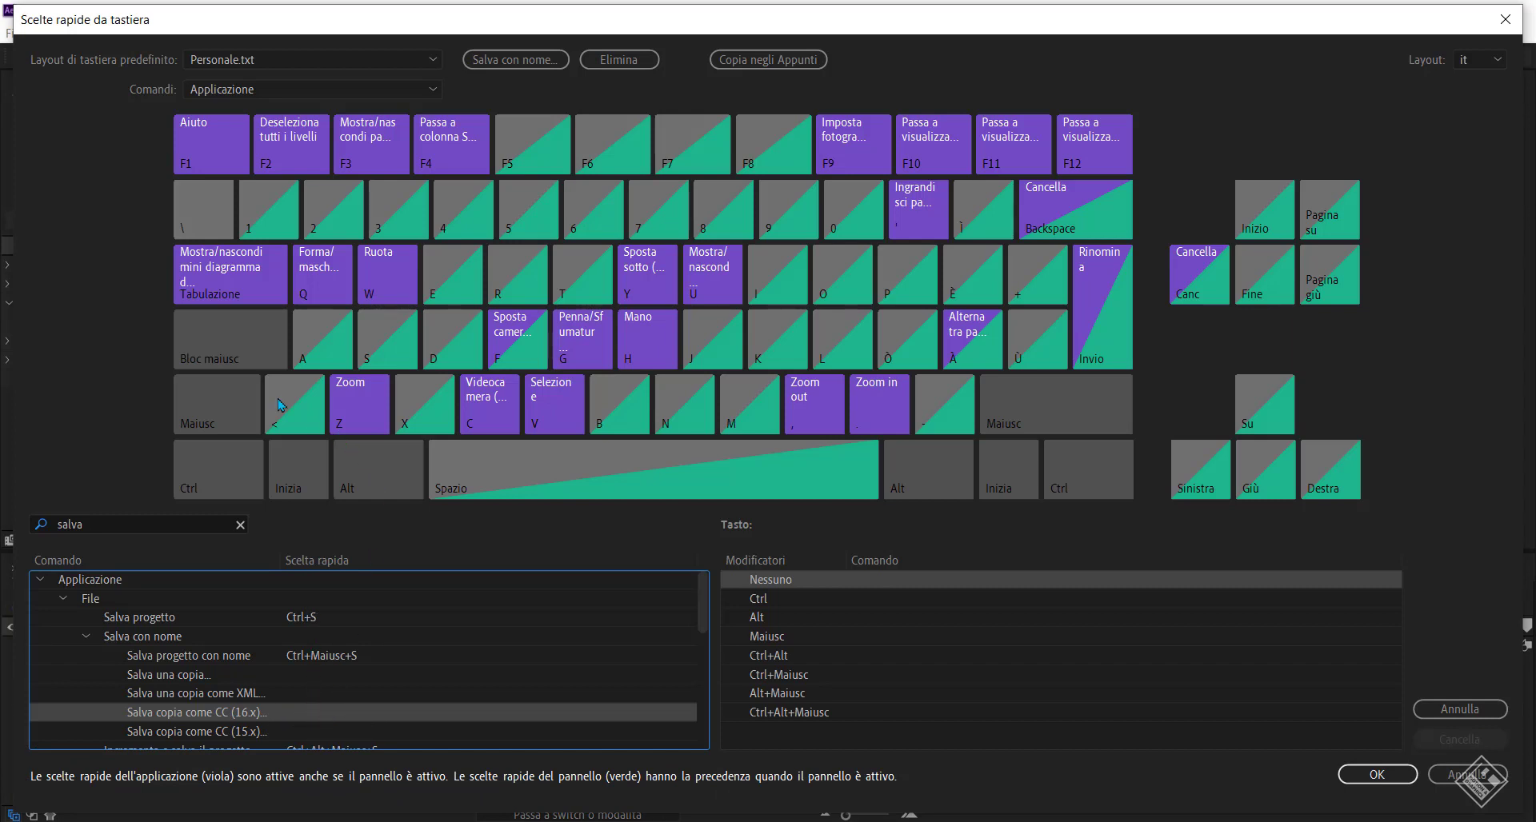
Assign \ to Salva copia come CC (16.x) and add Z as a Salva progetto shortcut.
left_click(199, 214)
left_click_drag(320, 633, 322, 708)
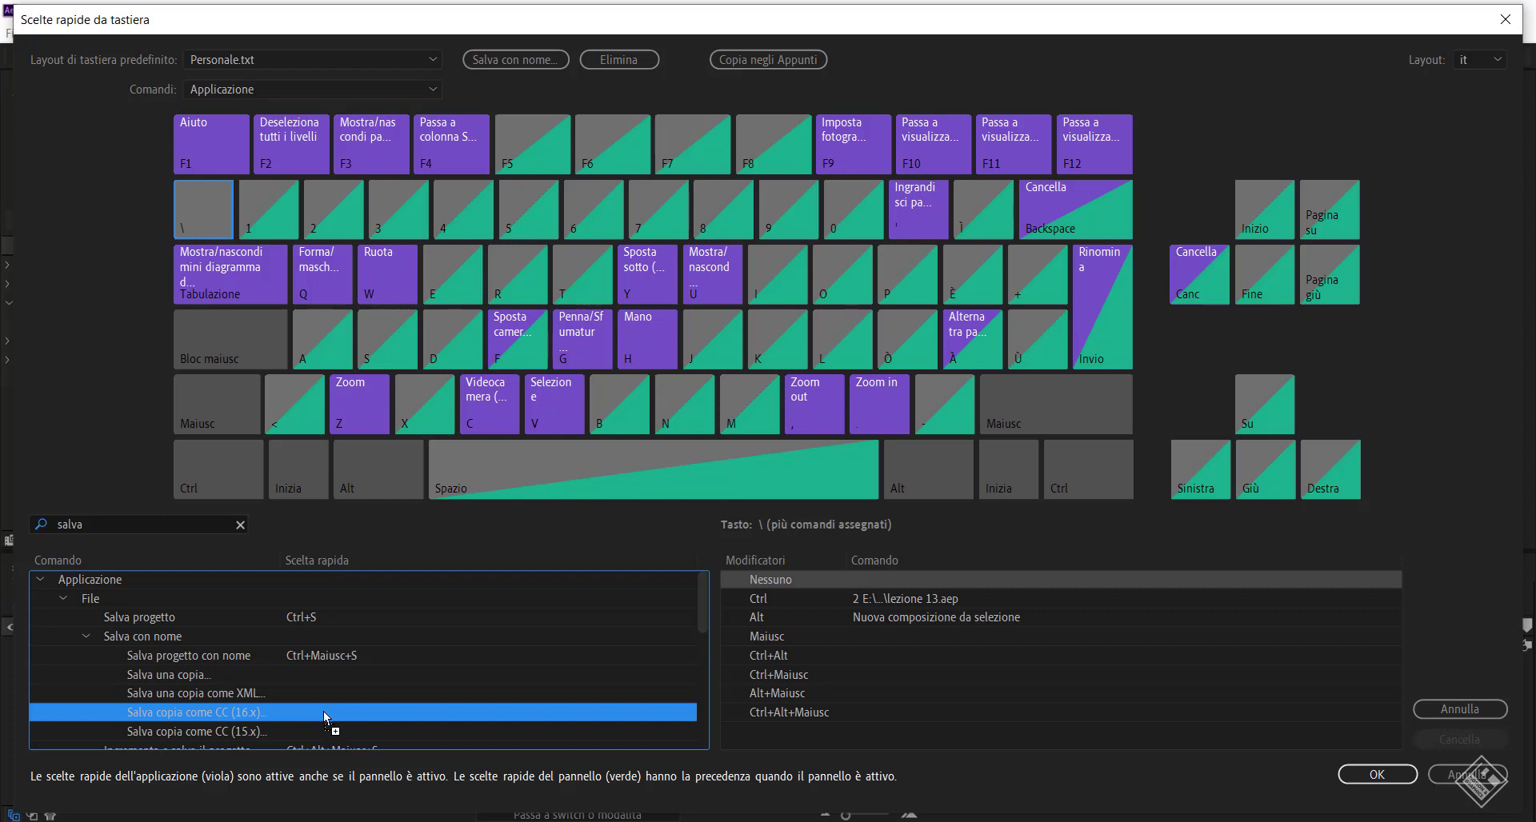
left_click_drag(325, 718, 325, 719)
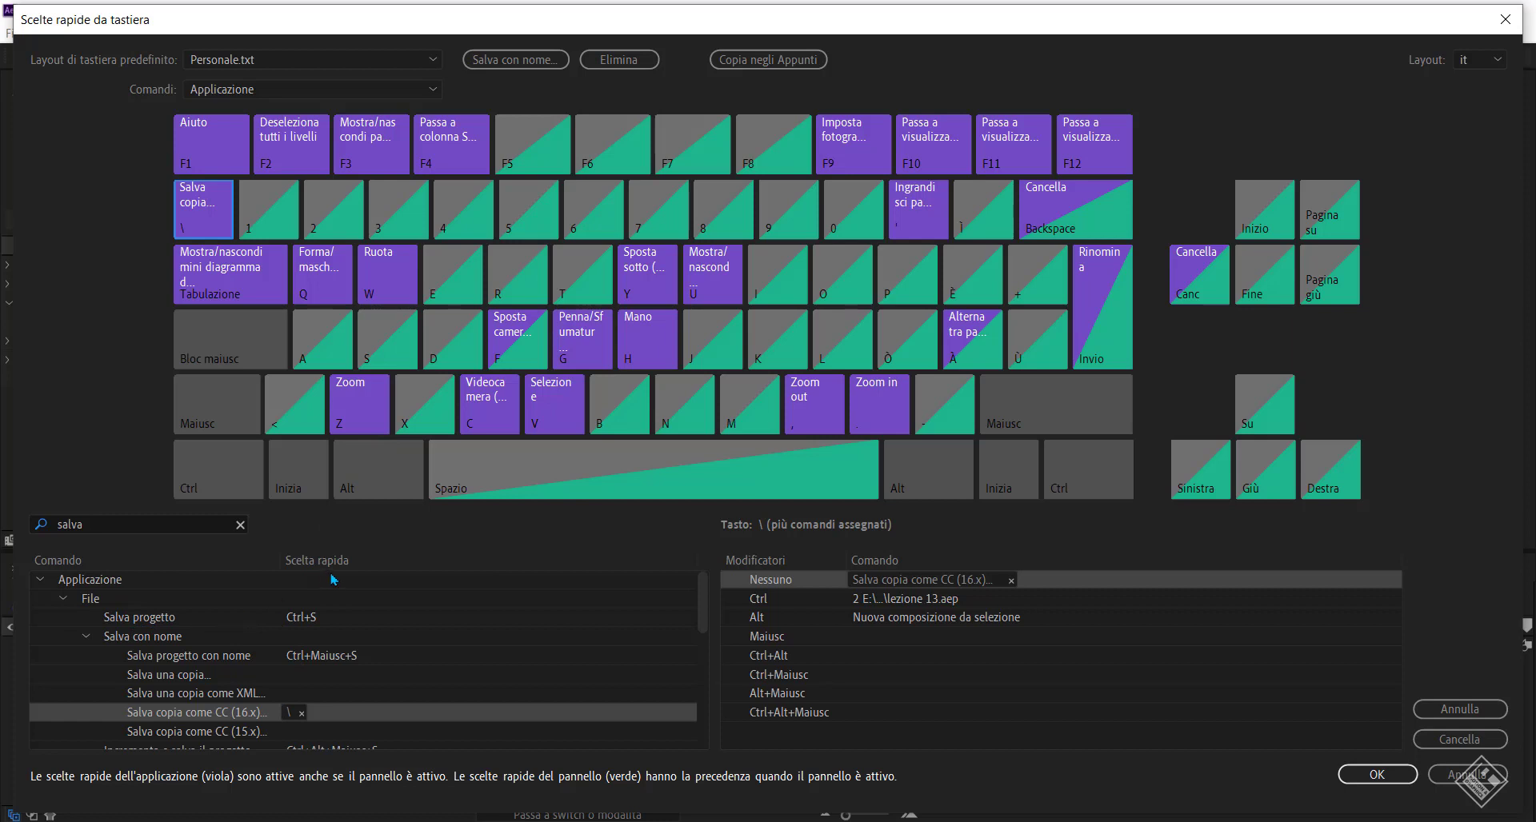
left_click_drag(365, 400, 320, 625)
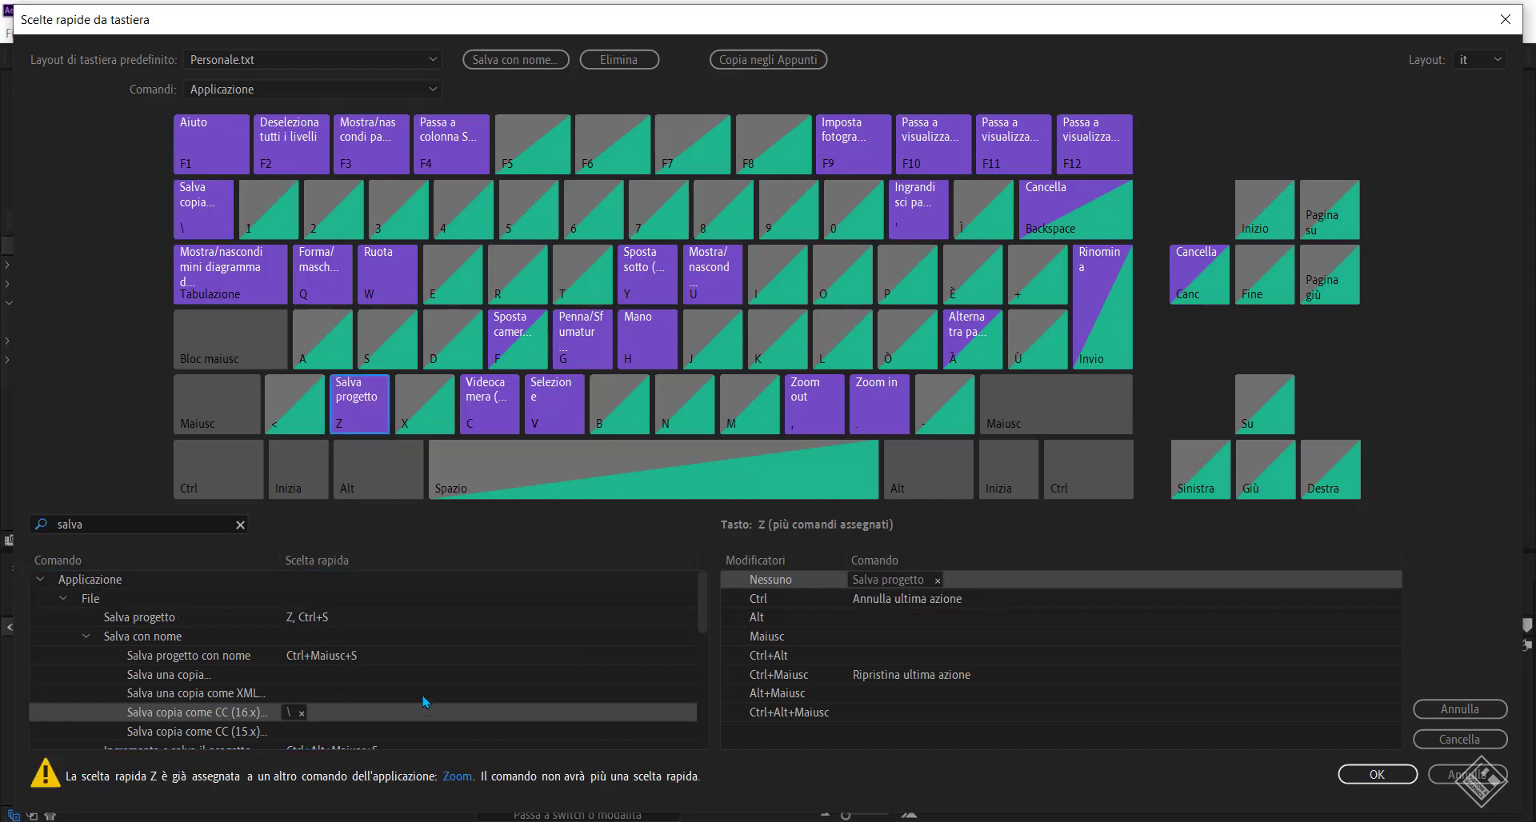
Remove the Z shortcut from Salva progetto, leaving only Ctrl+S, and select the search text.
left_click(288, 619)
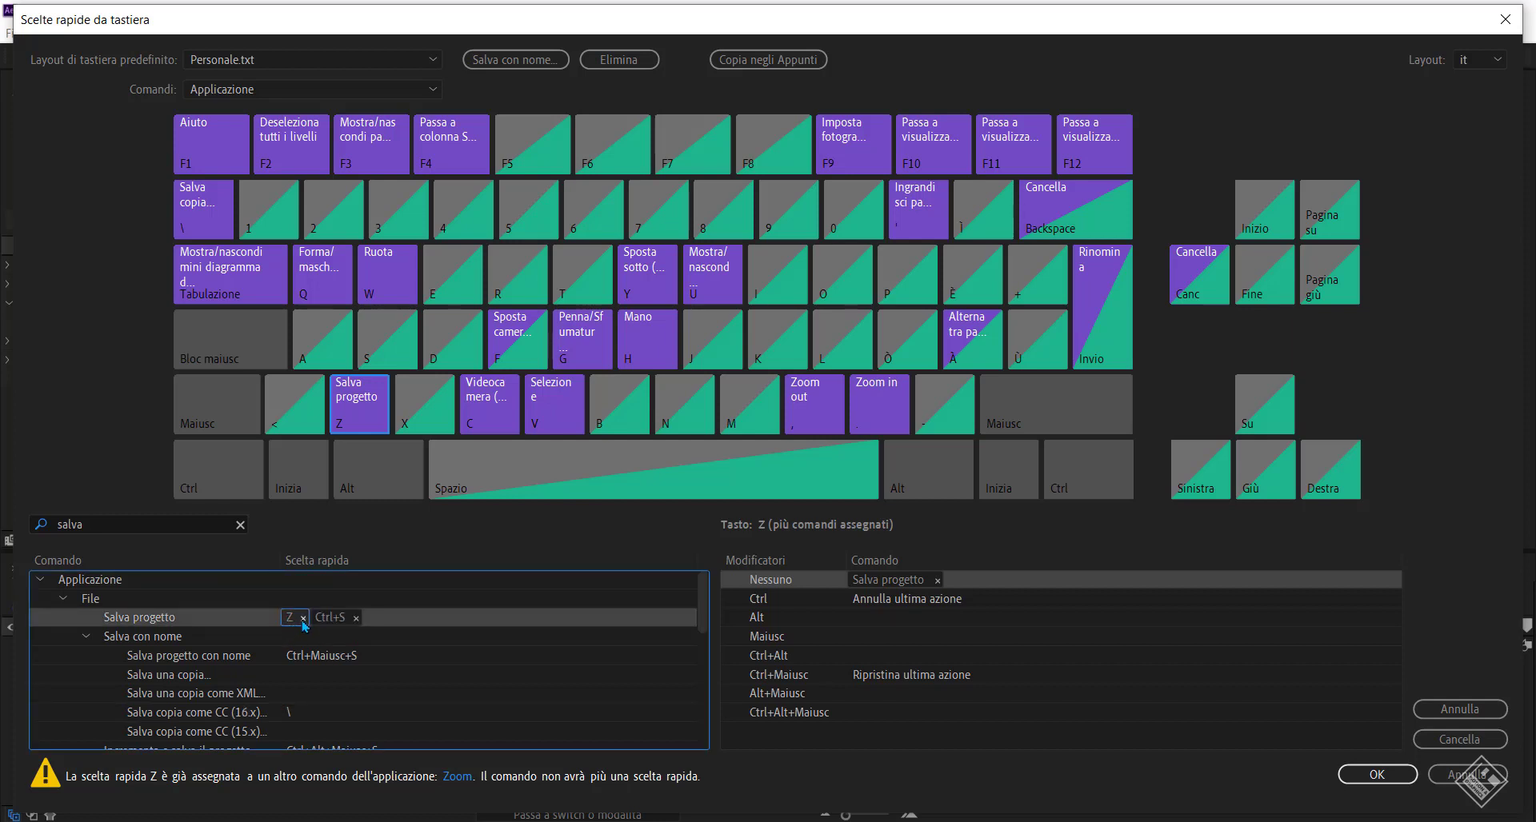
left_click(303, 620)
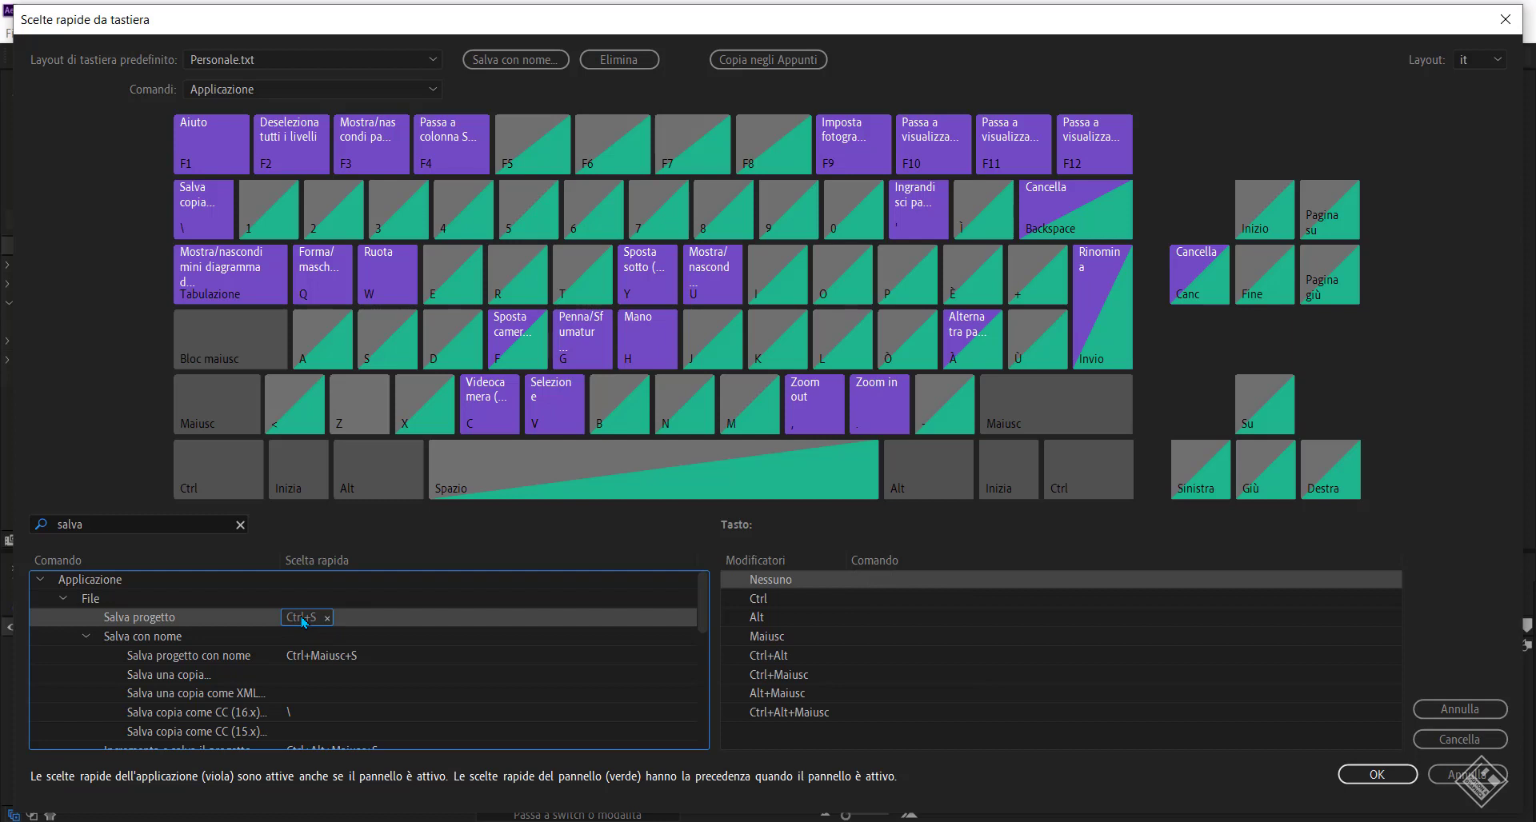
left_click(292, 712)
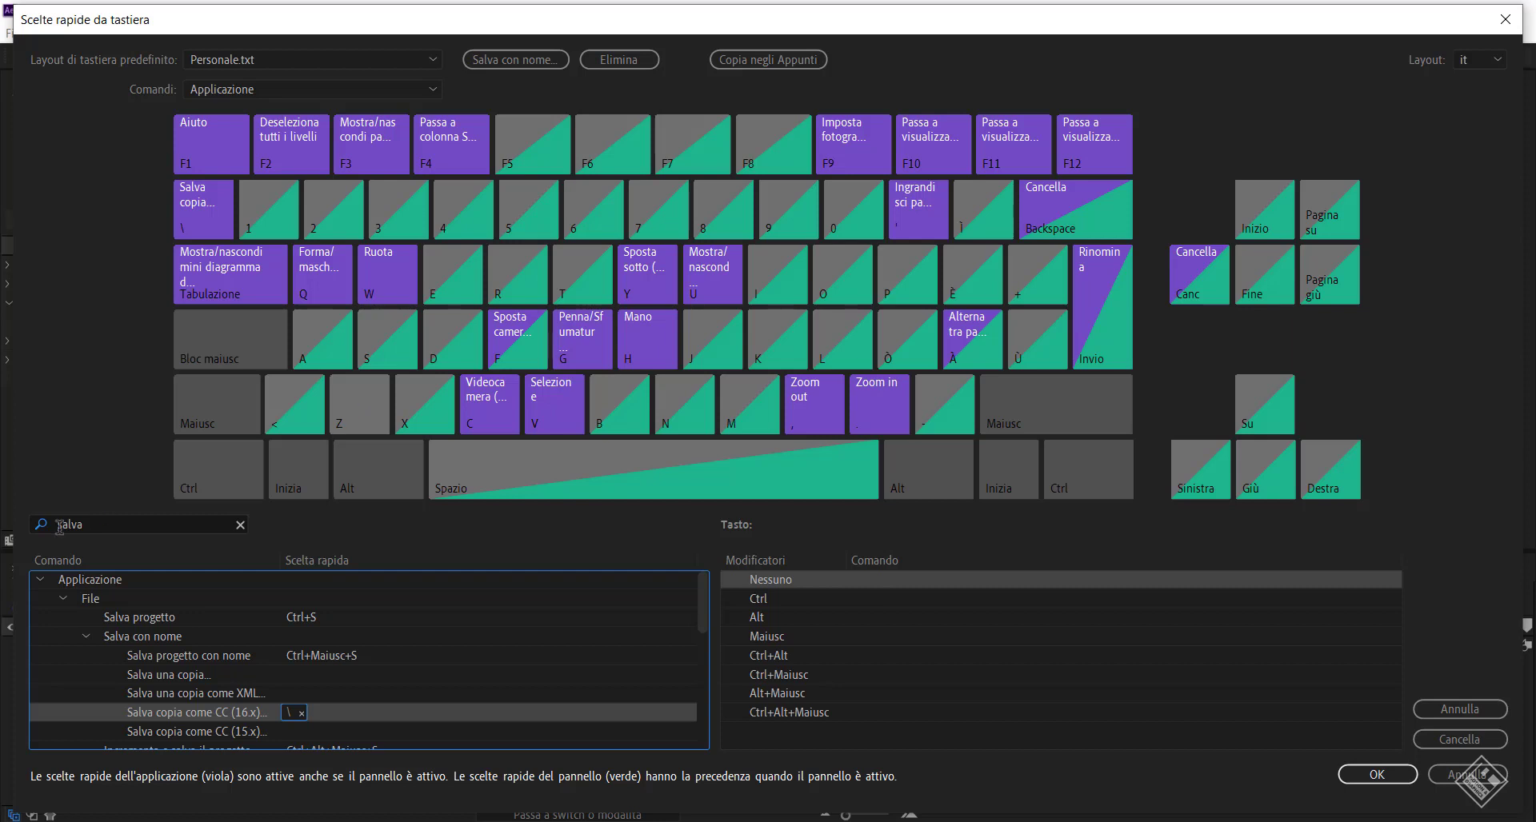
left_click_drag(94, 526, 28, 550)
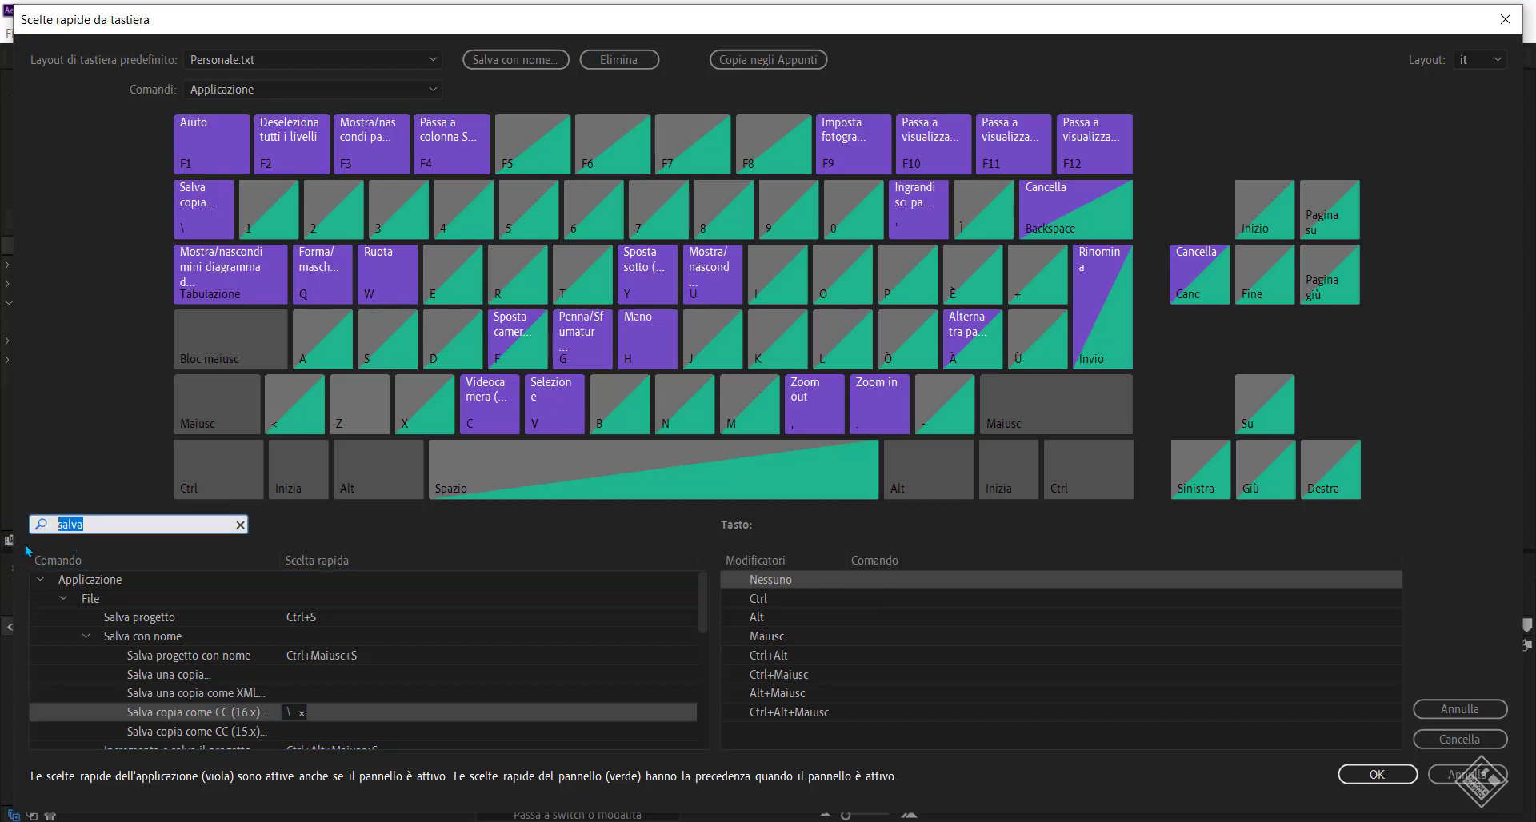
Search 'zoom' and assign the Z key back to the Zoom command.
type("zoom")
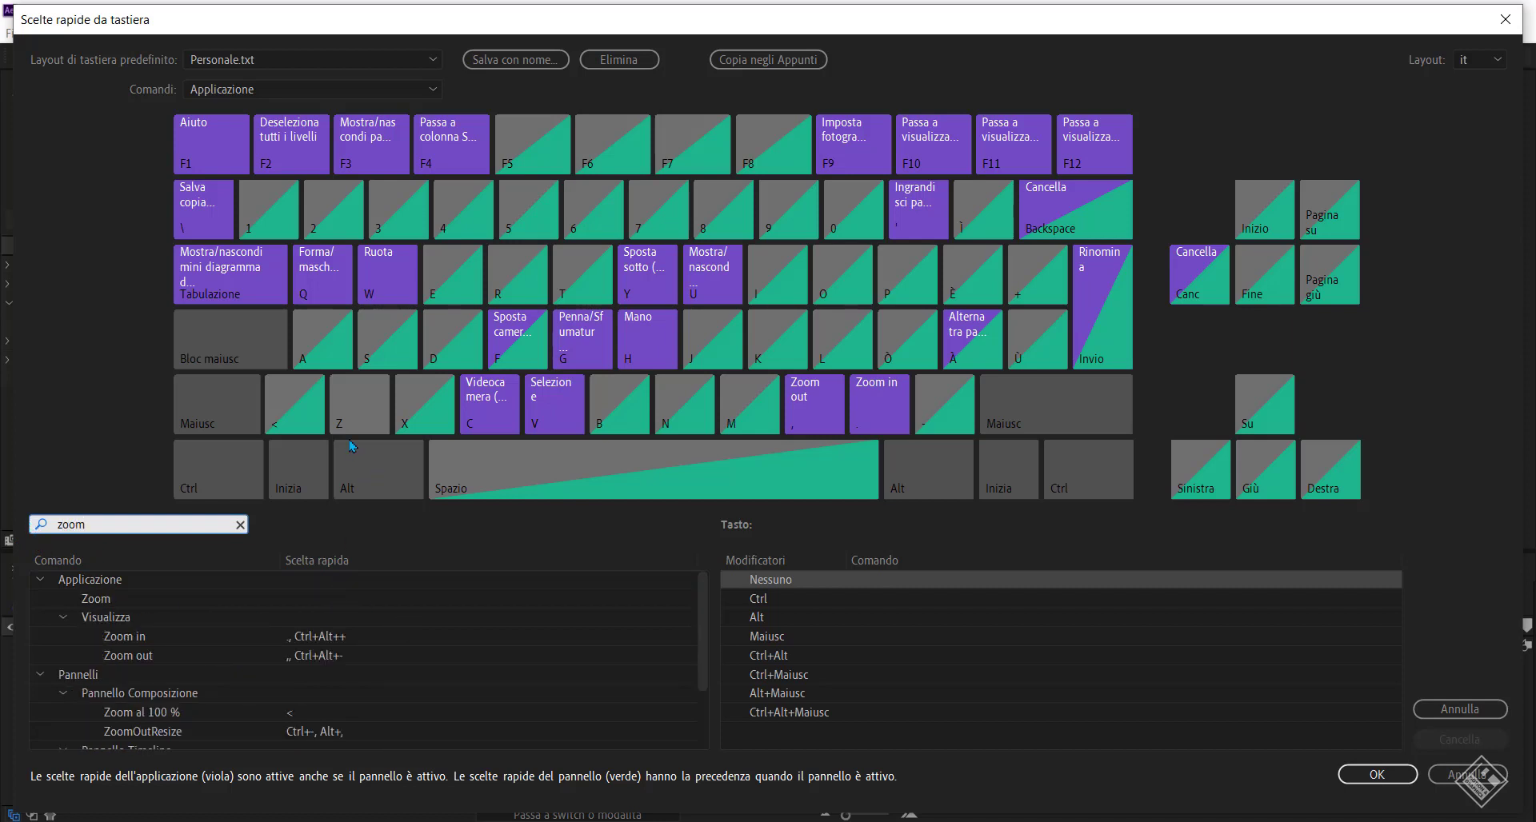
left_click(356, 416)
mouse_move(318, 602)
left_mouse_down()
mouse_move(280, 598)
mouse_move(308, 604)
left_mouse_up()
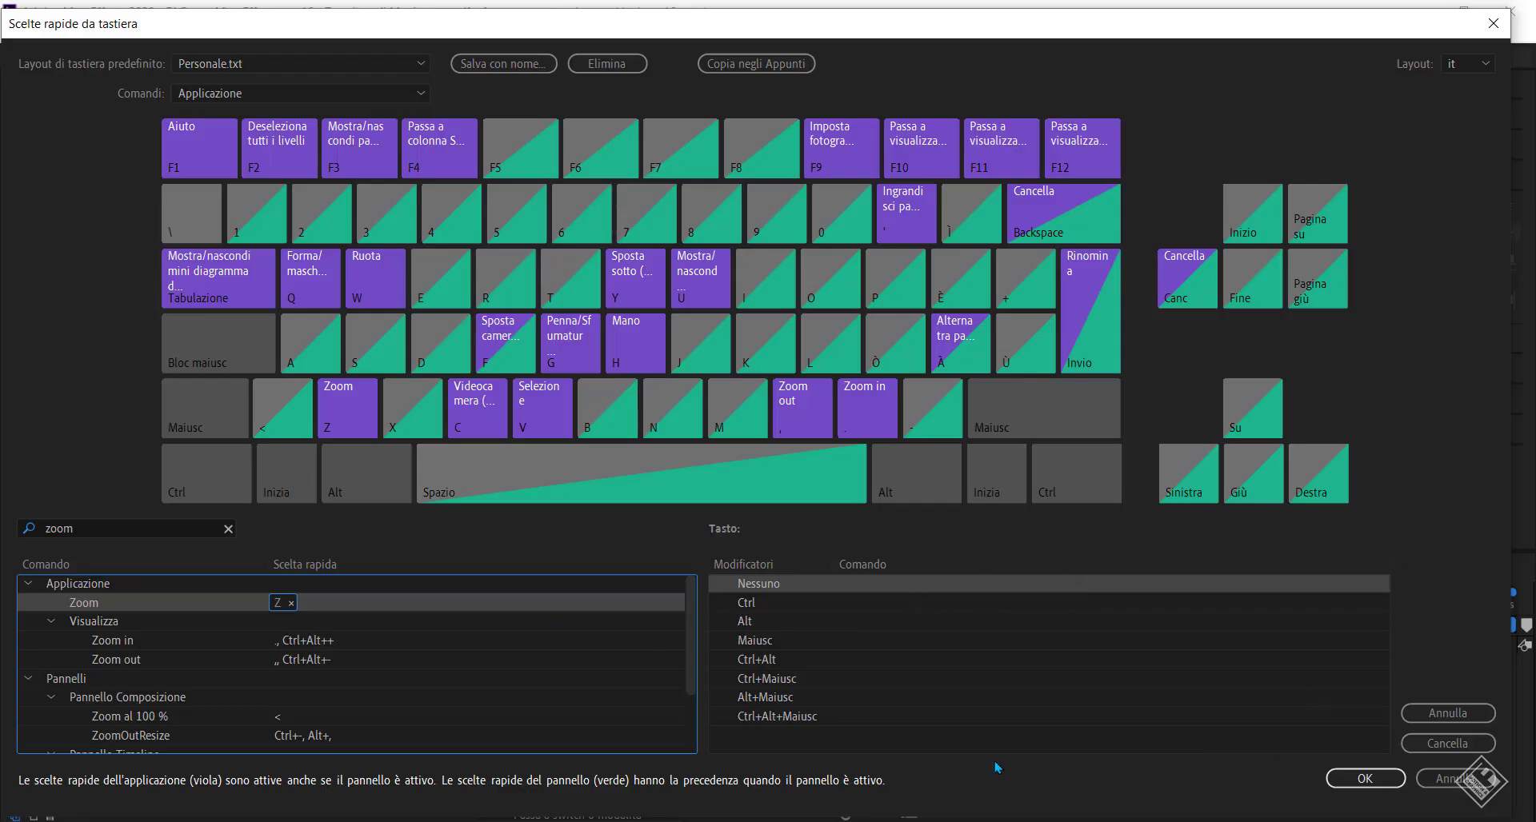
left_click(1023, 723)
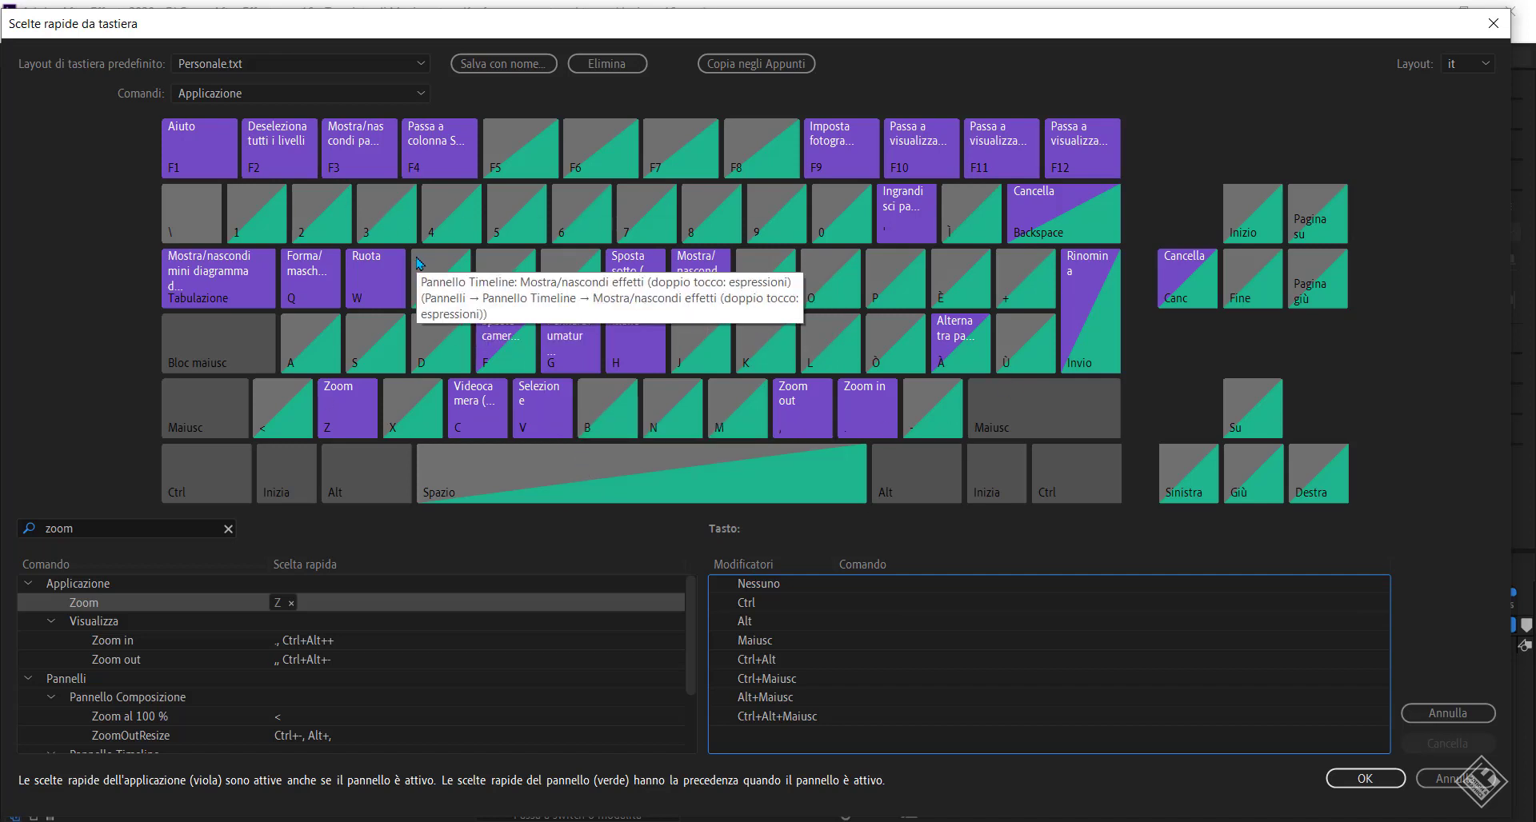
Inspect the V key's commands, including Alt+V and Ctrl+V Incolla, then list the Z key's commands.
left_click(539, 416)
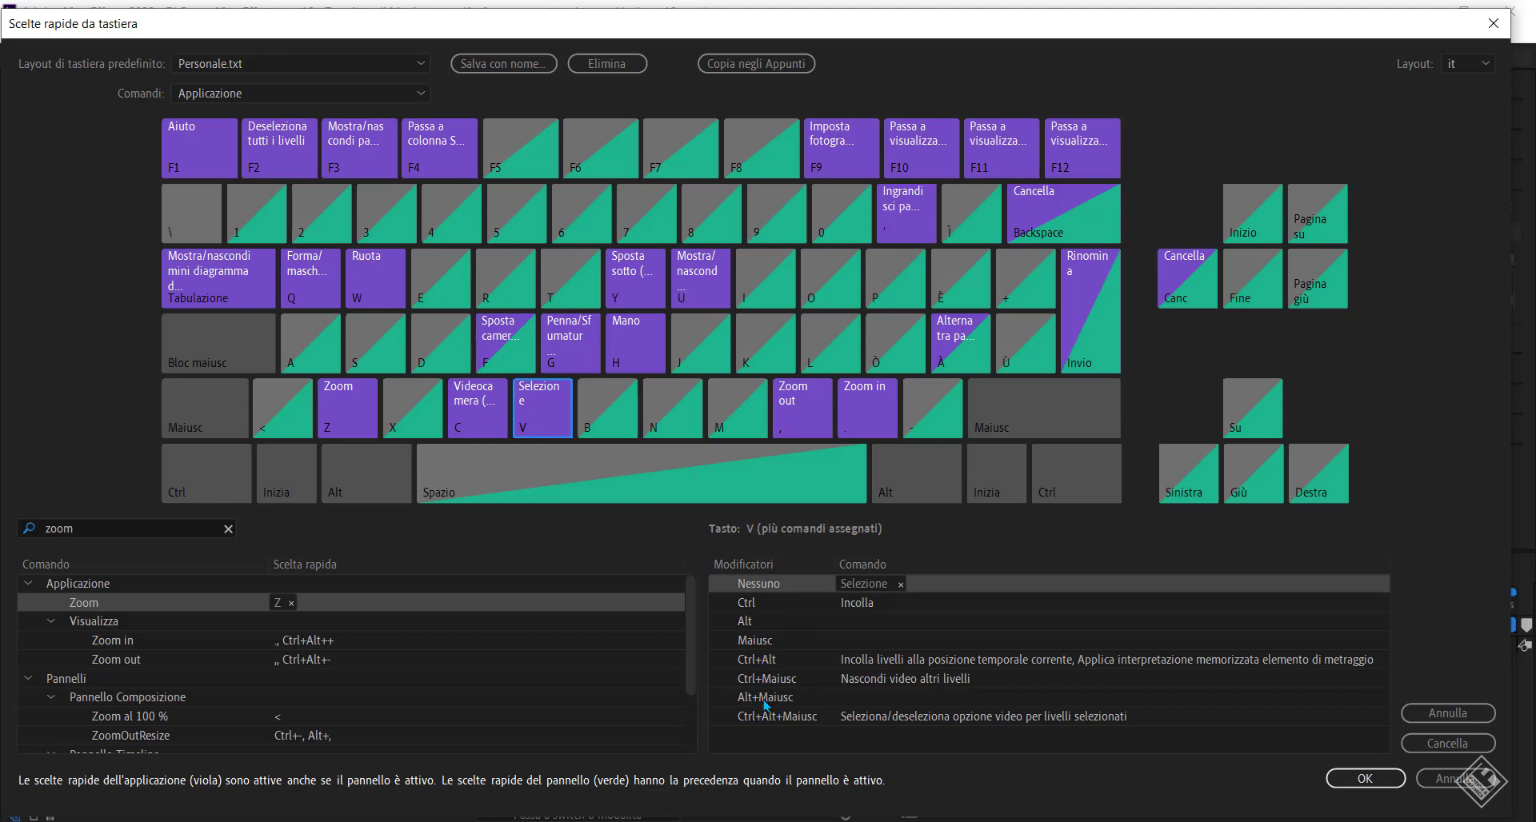
left_click(858, 625)
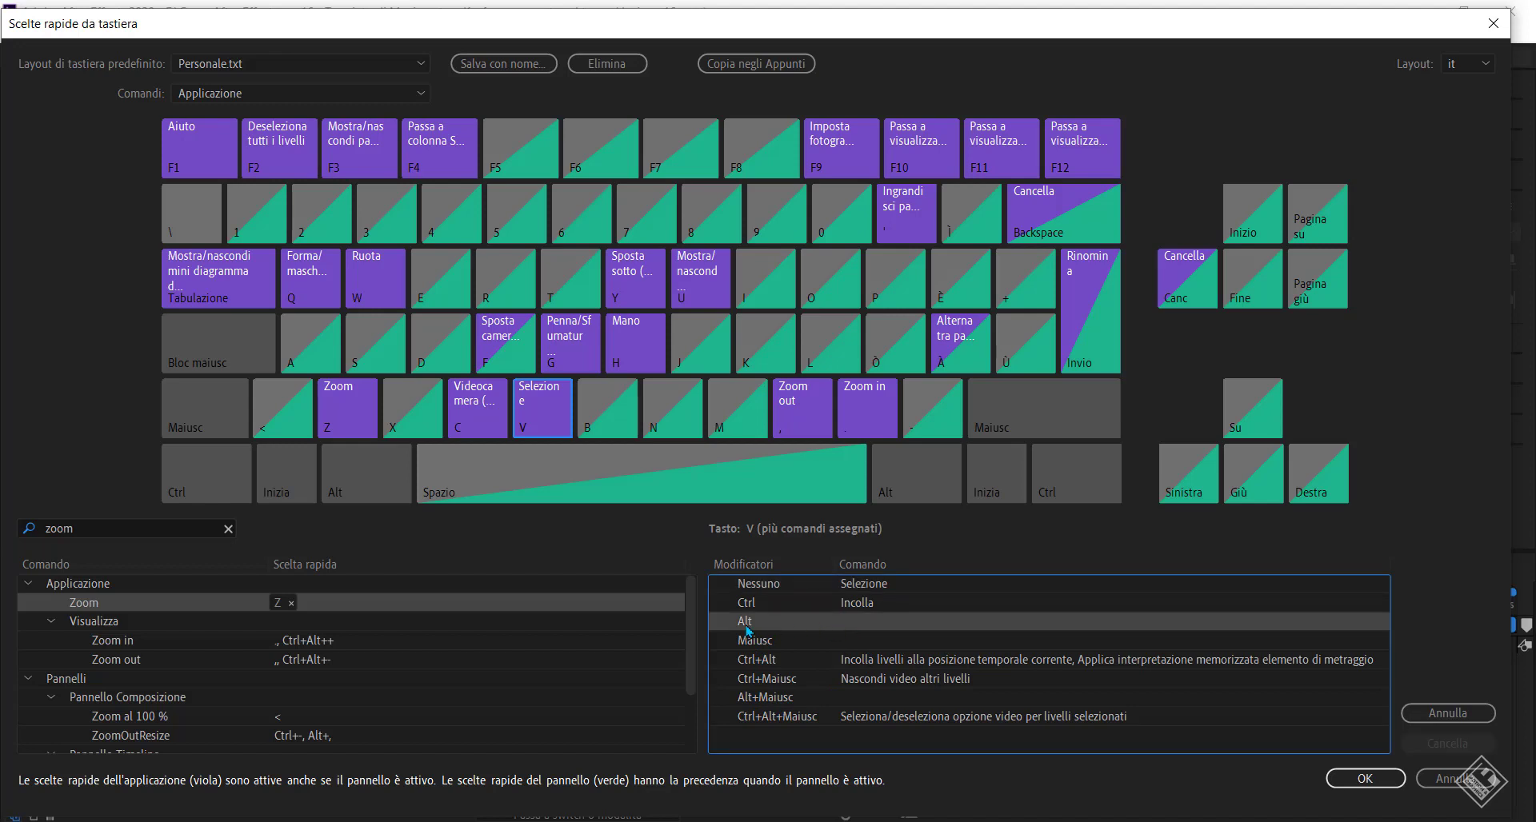
left_click(859, 605)
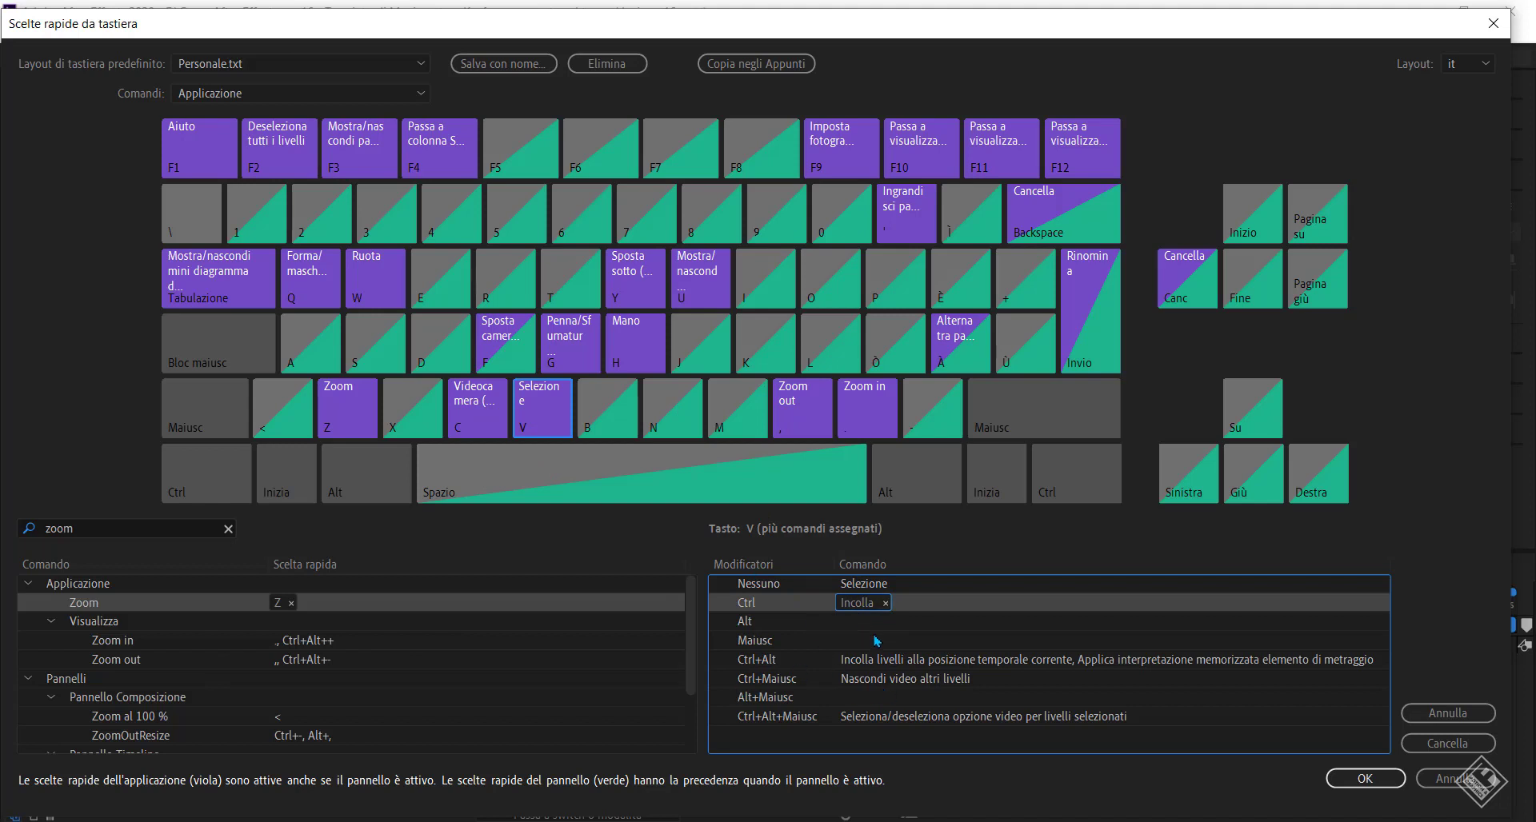
left_click(344, 409)
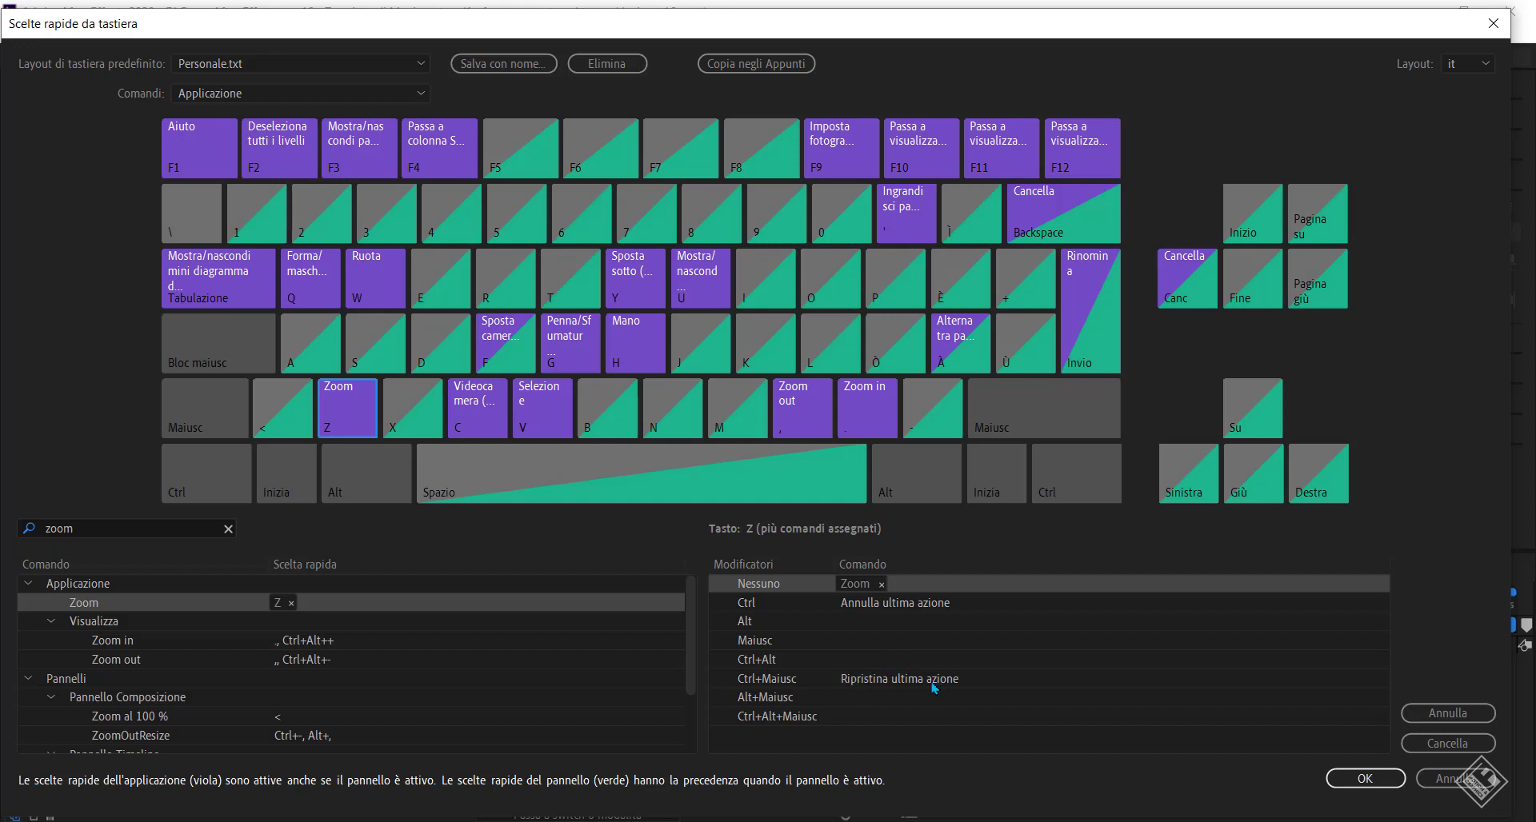
List the D key's commands, then show the Ctrl layer of the keyboard map.
left_click(442, 339)
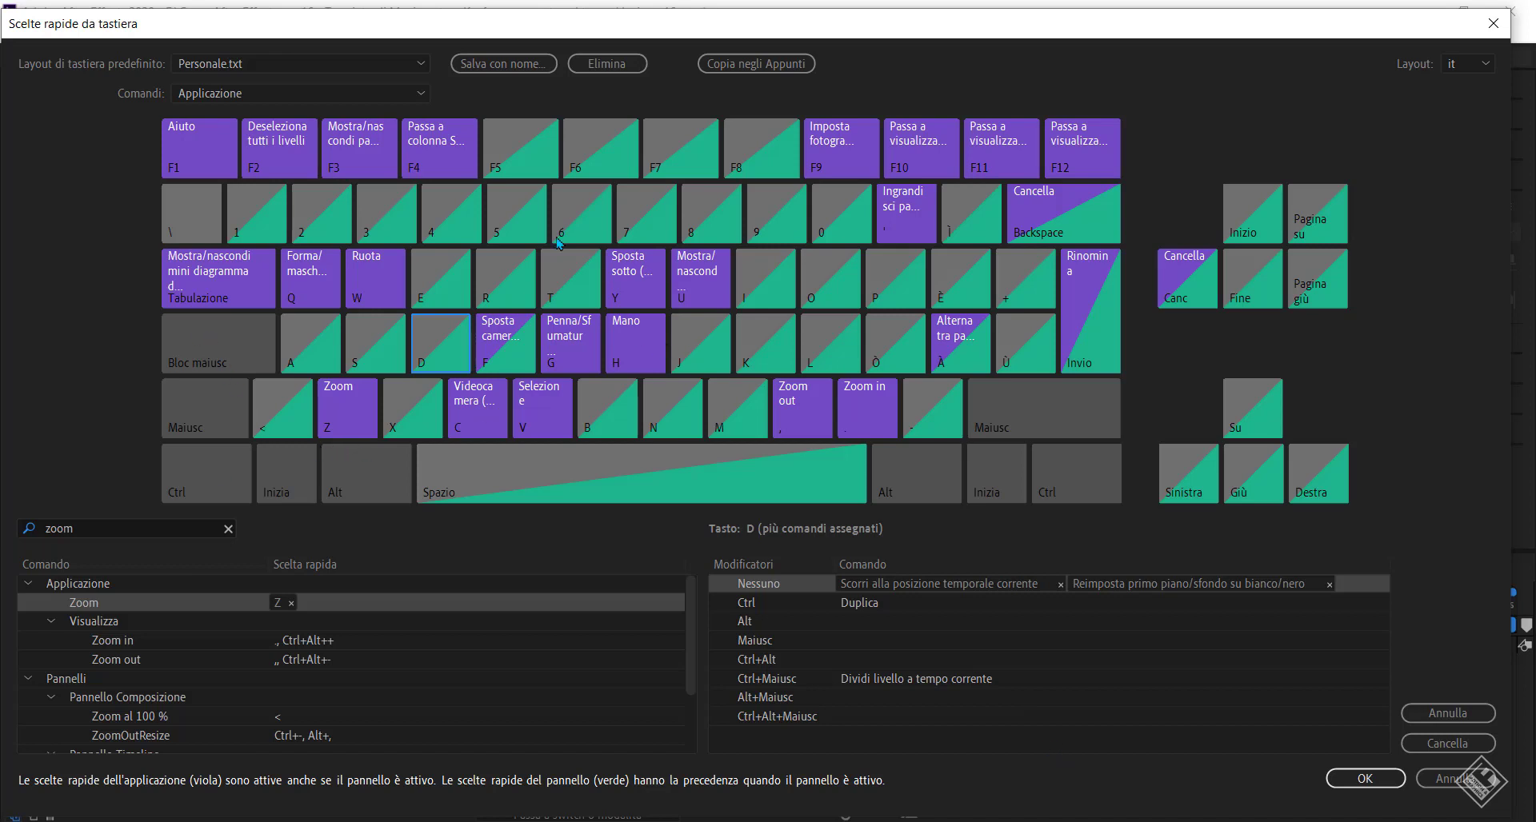
left_click(195, 485)
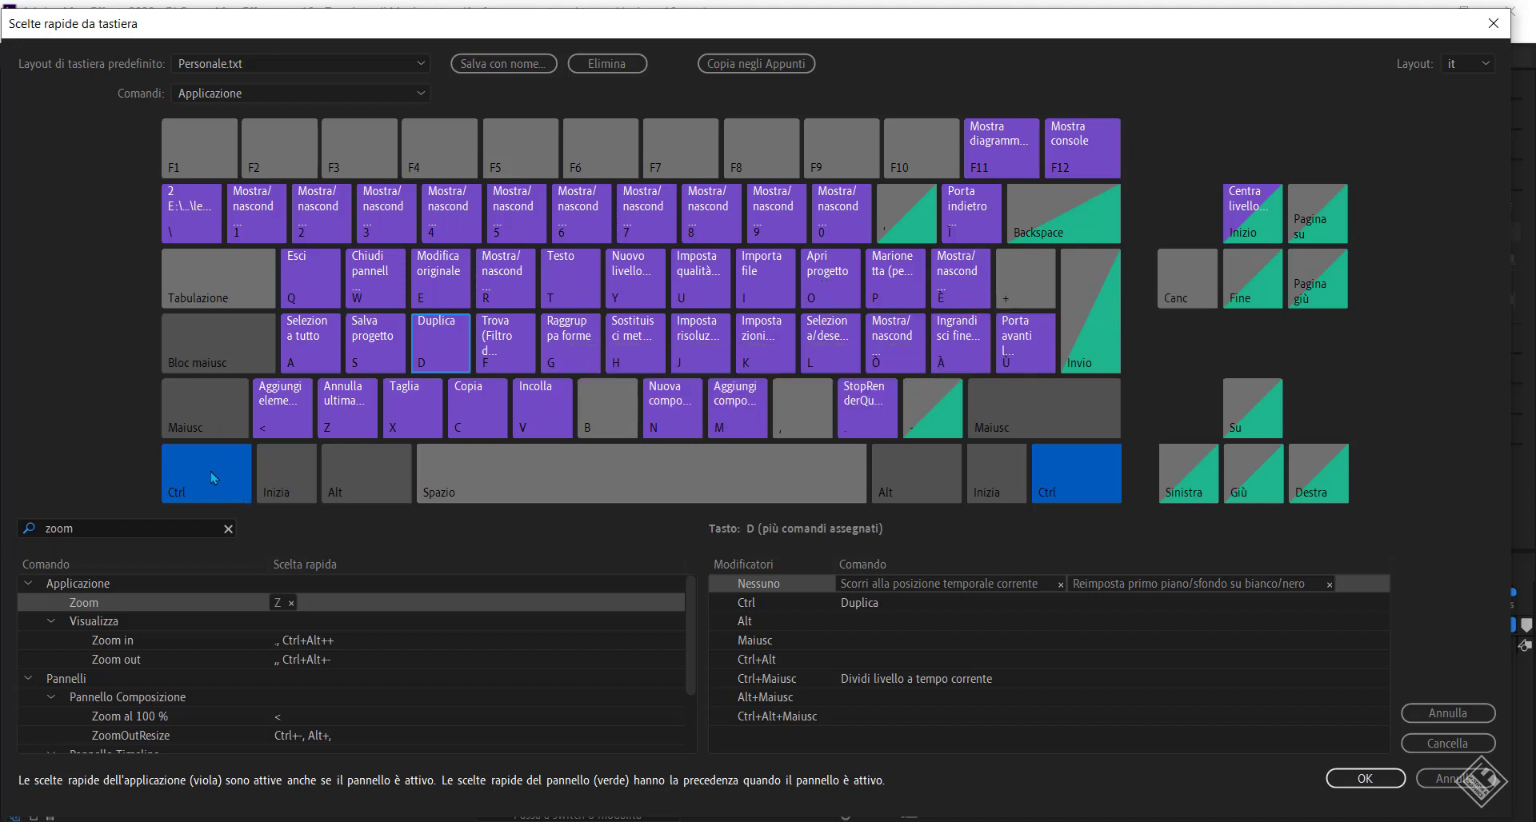
Browse the Ctrl+Alt, Ctrl+Shift and Ctrl+Alt+Shift shortcut layers on the keyboard map.
left_click(357, 486)
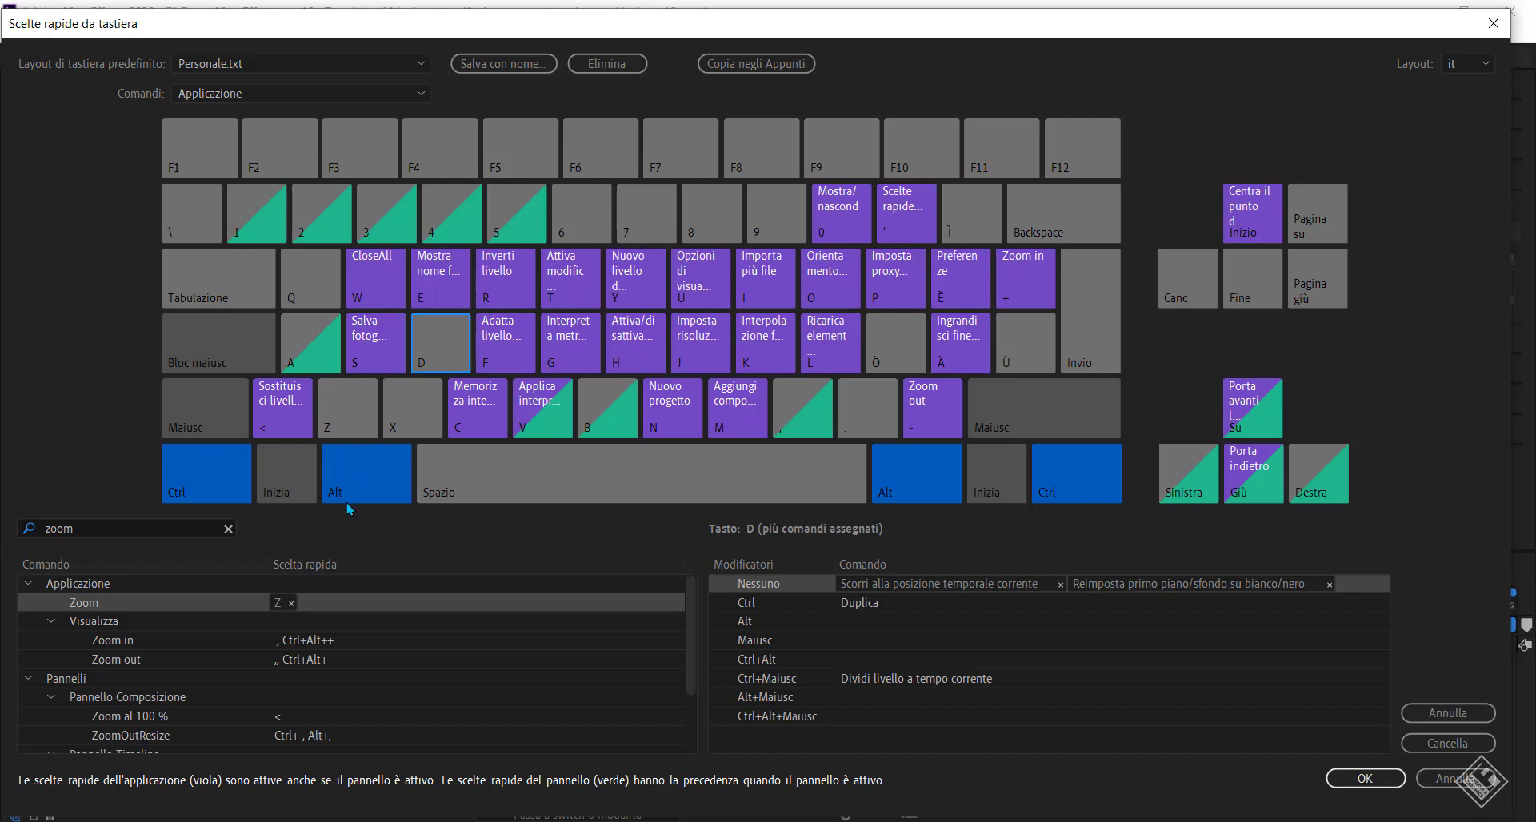
left_click(390, 494)
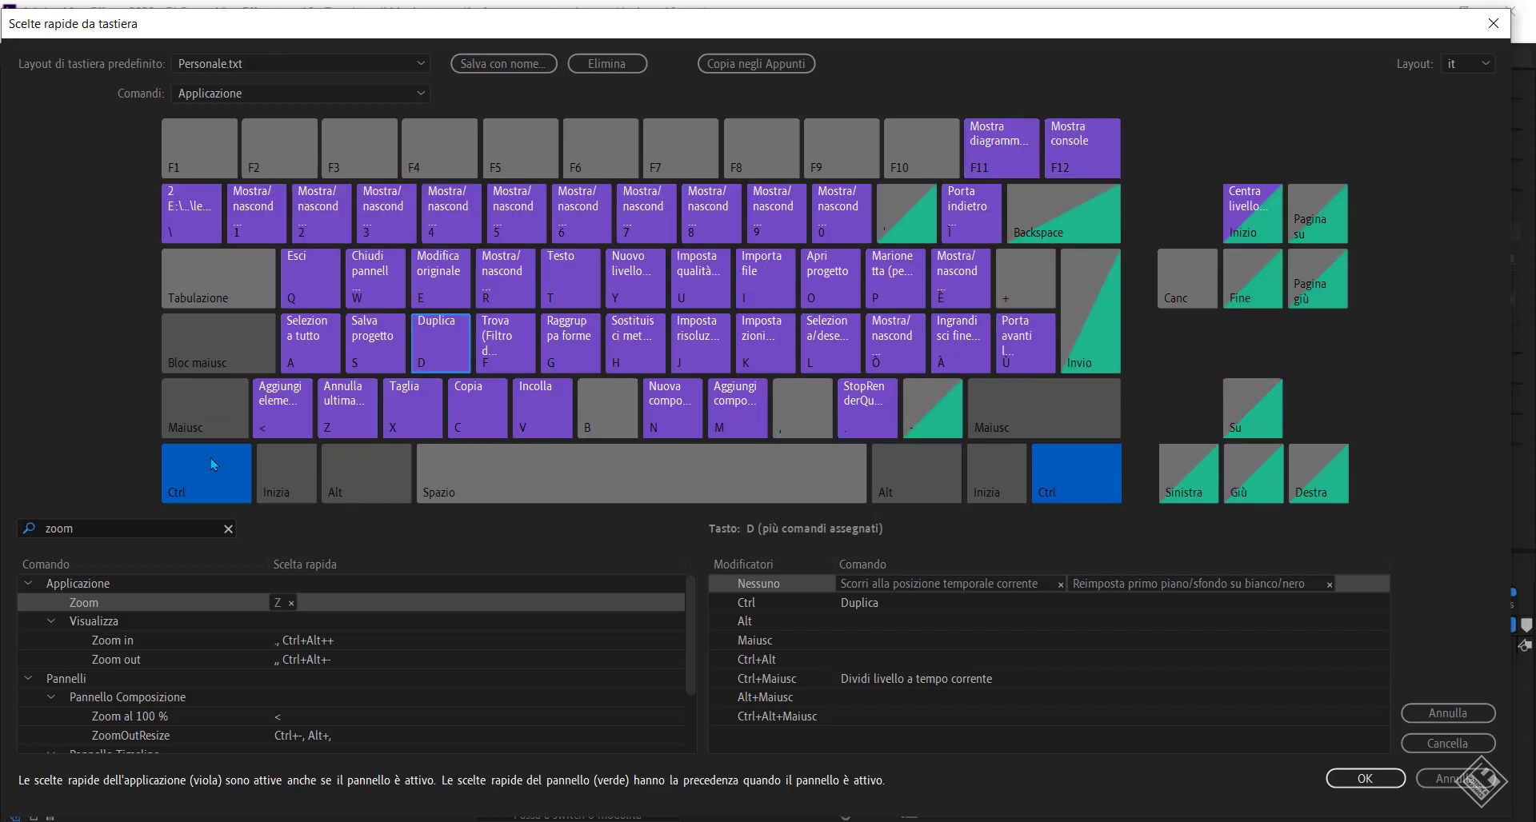
left_click(214, 418)
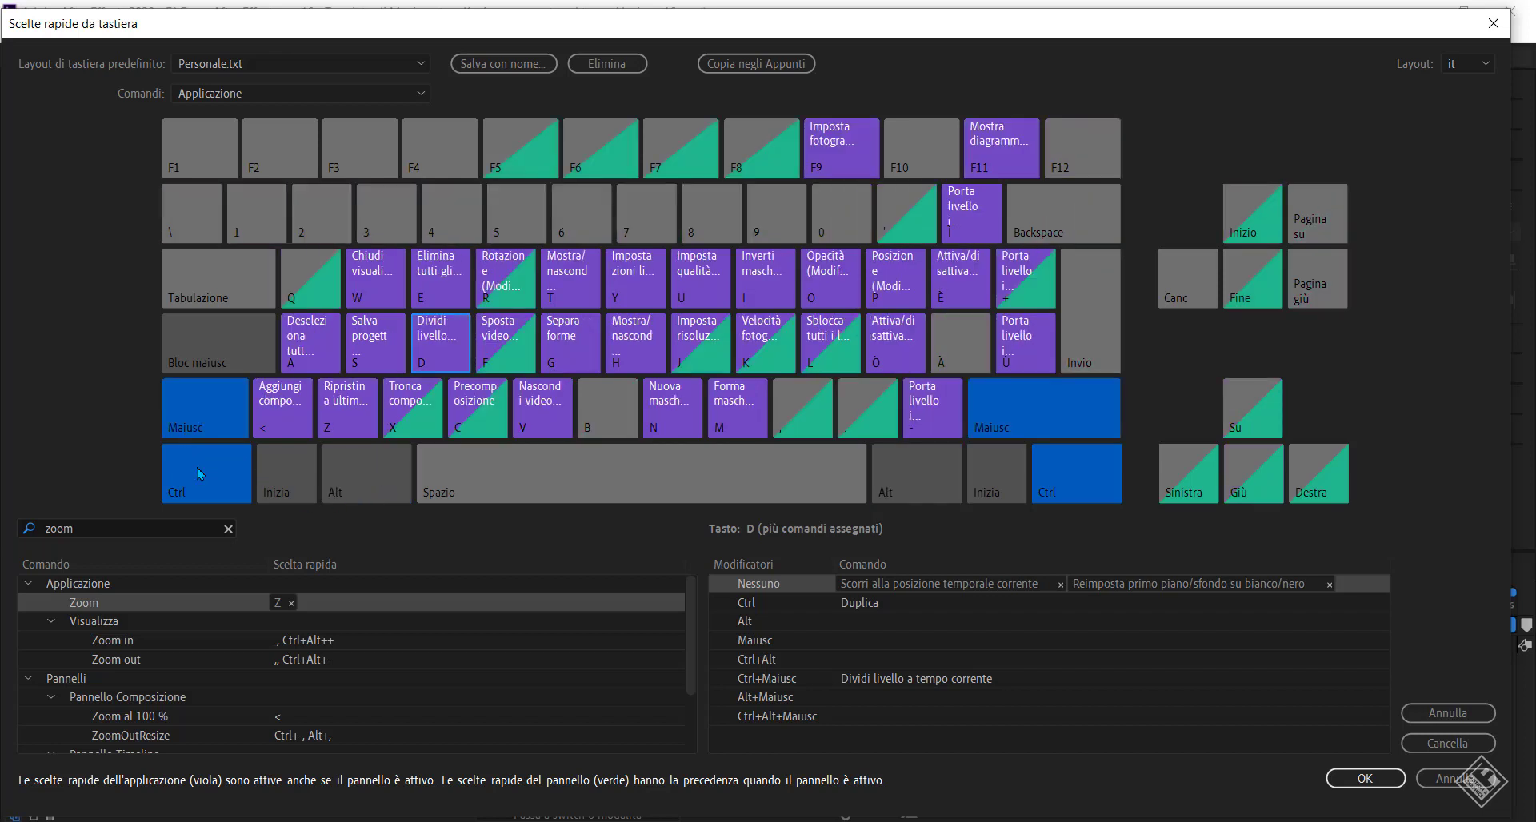
left_click(369, 486)
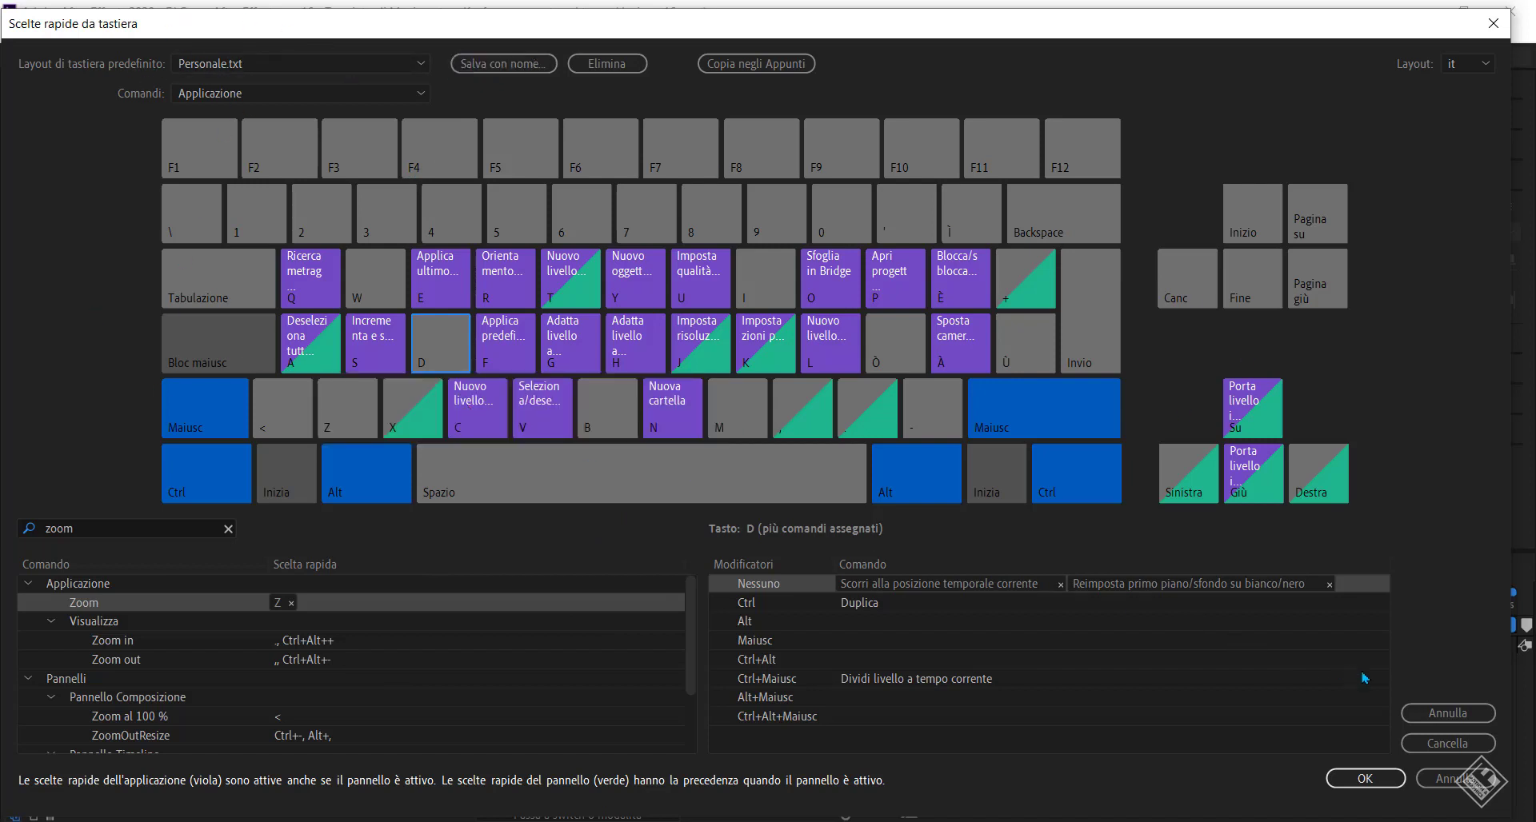
Undo all custom shortcut changes and close the shortcuts editor without saving.
left_click(1451, 720)
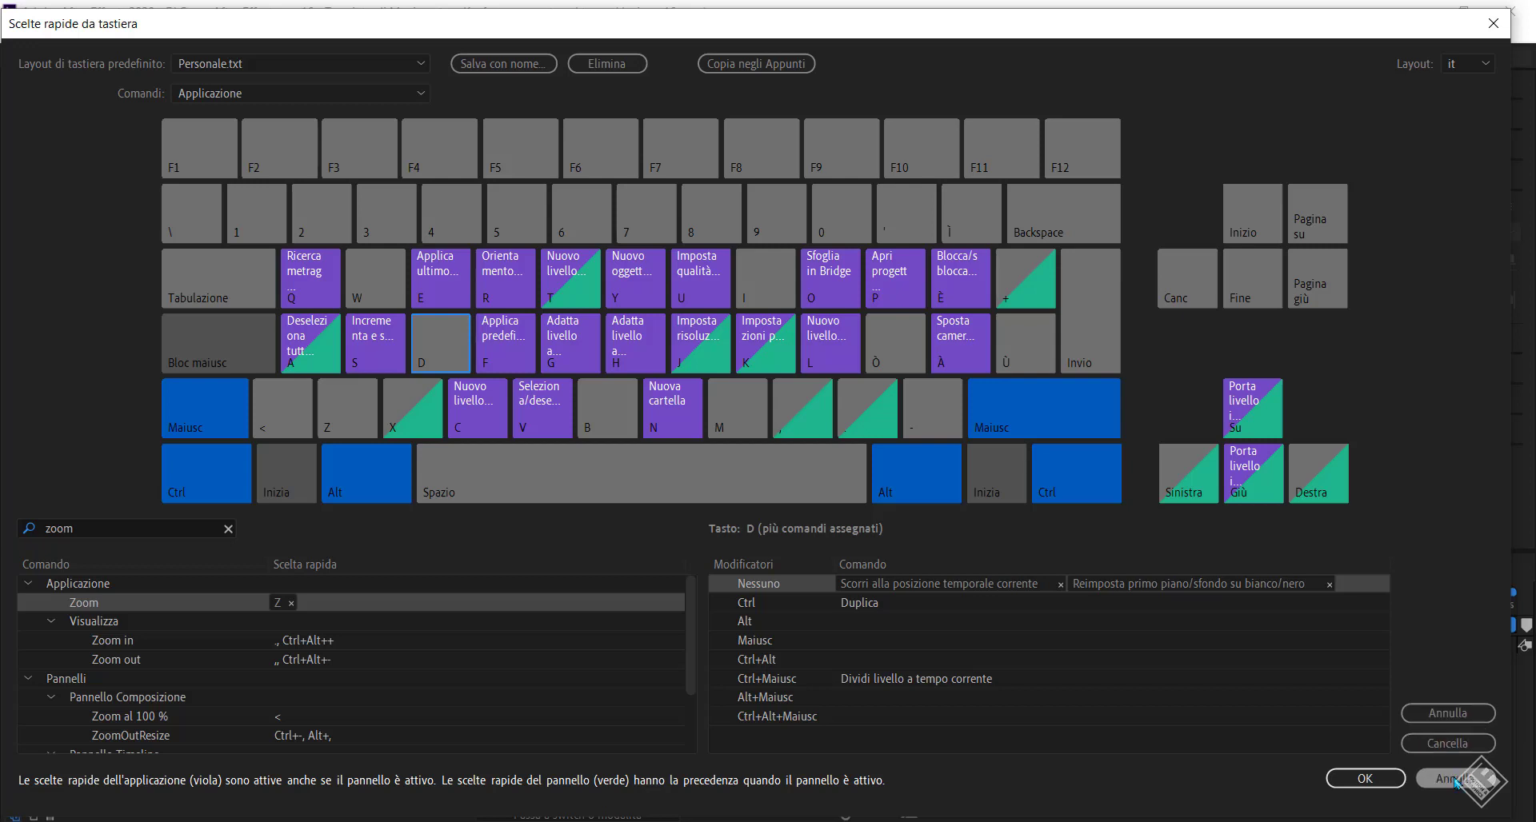
left_click(1451, 713)
left_click(1452, 713)
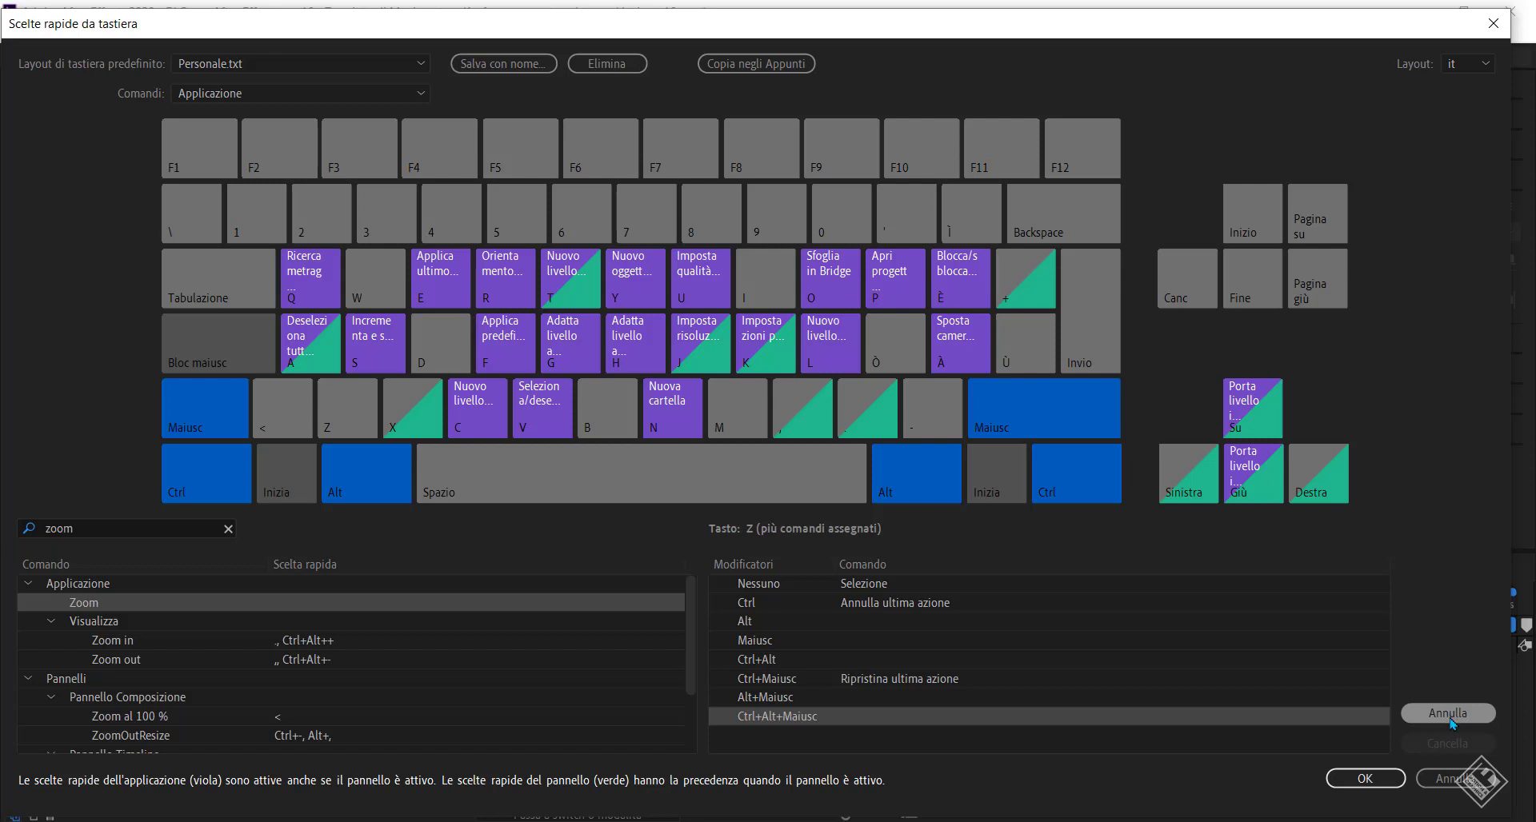
left_click(1450, 716)
left_click(1451, 720)
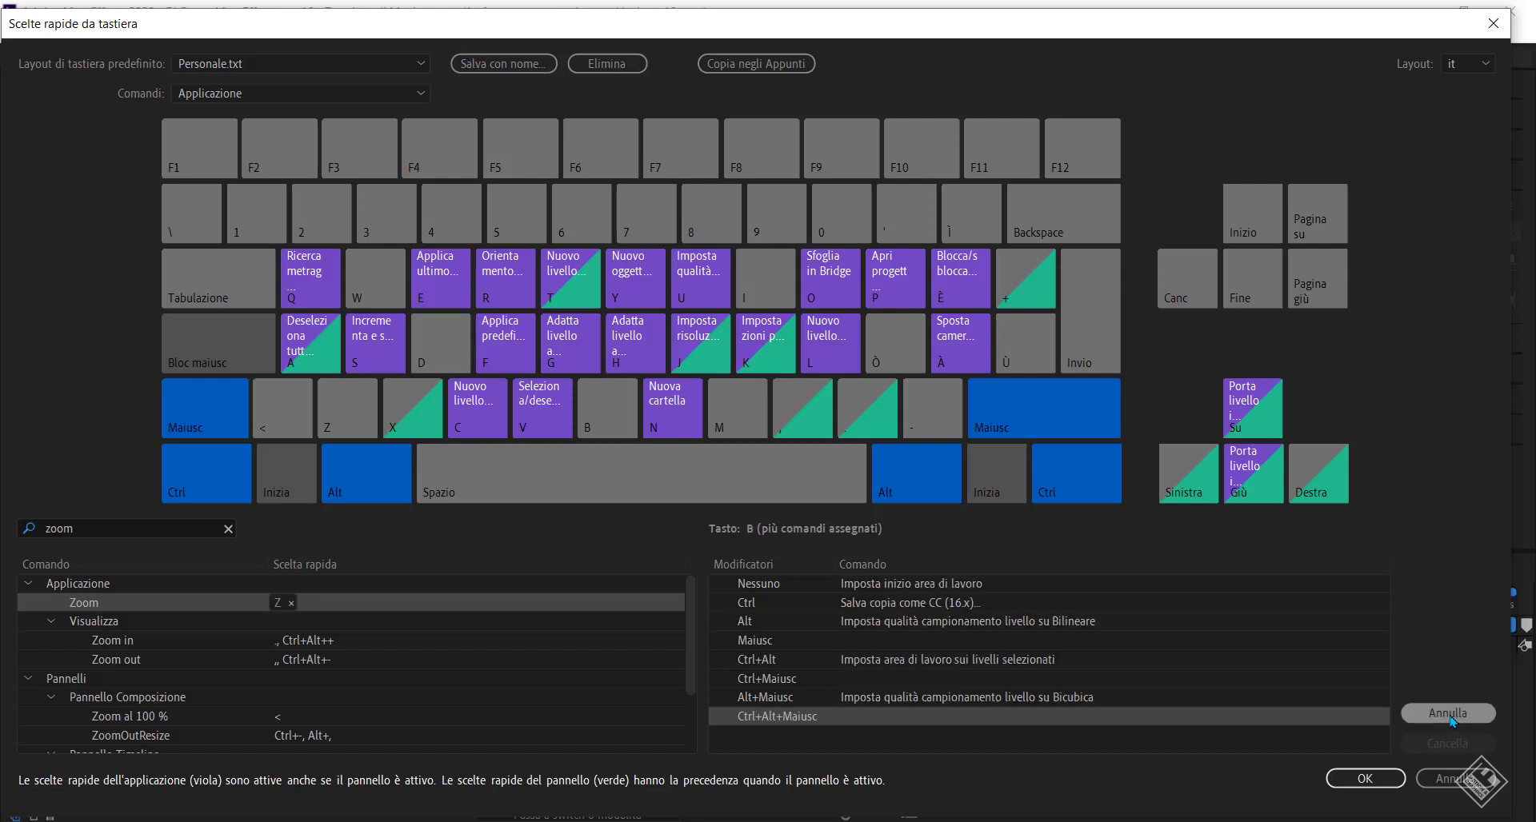
left_click(1452, 721)
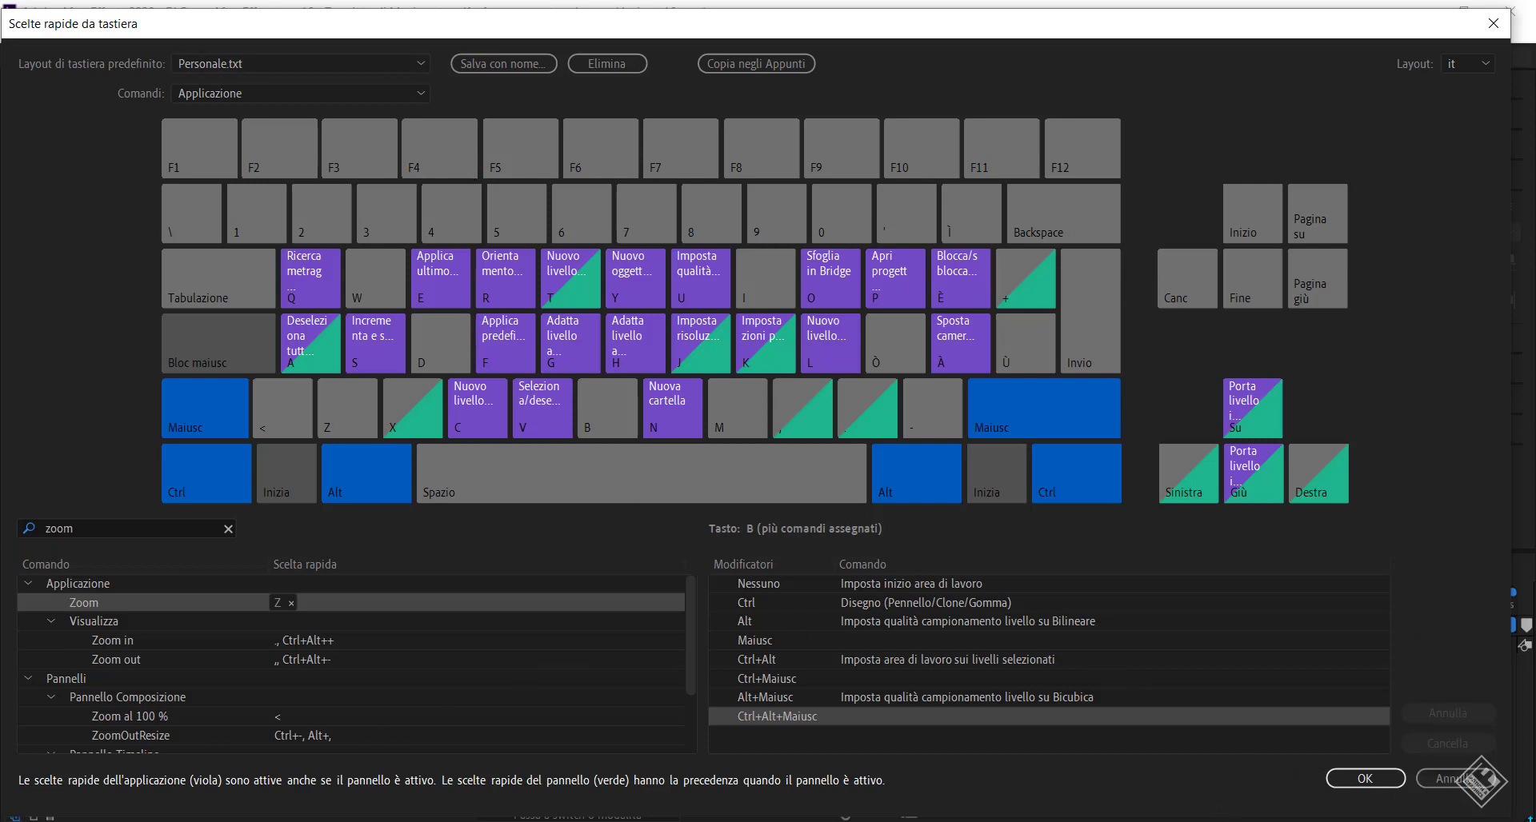
left_click(1468, 786)
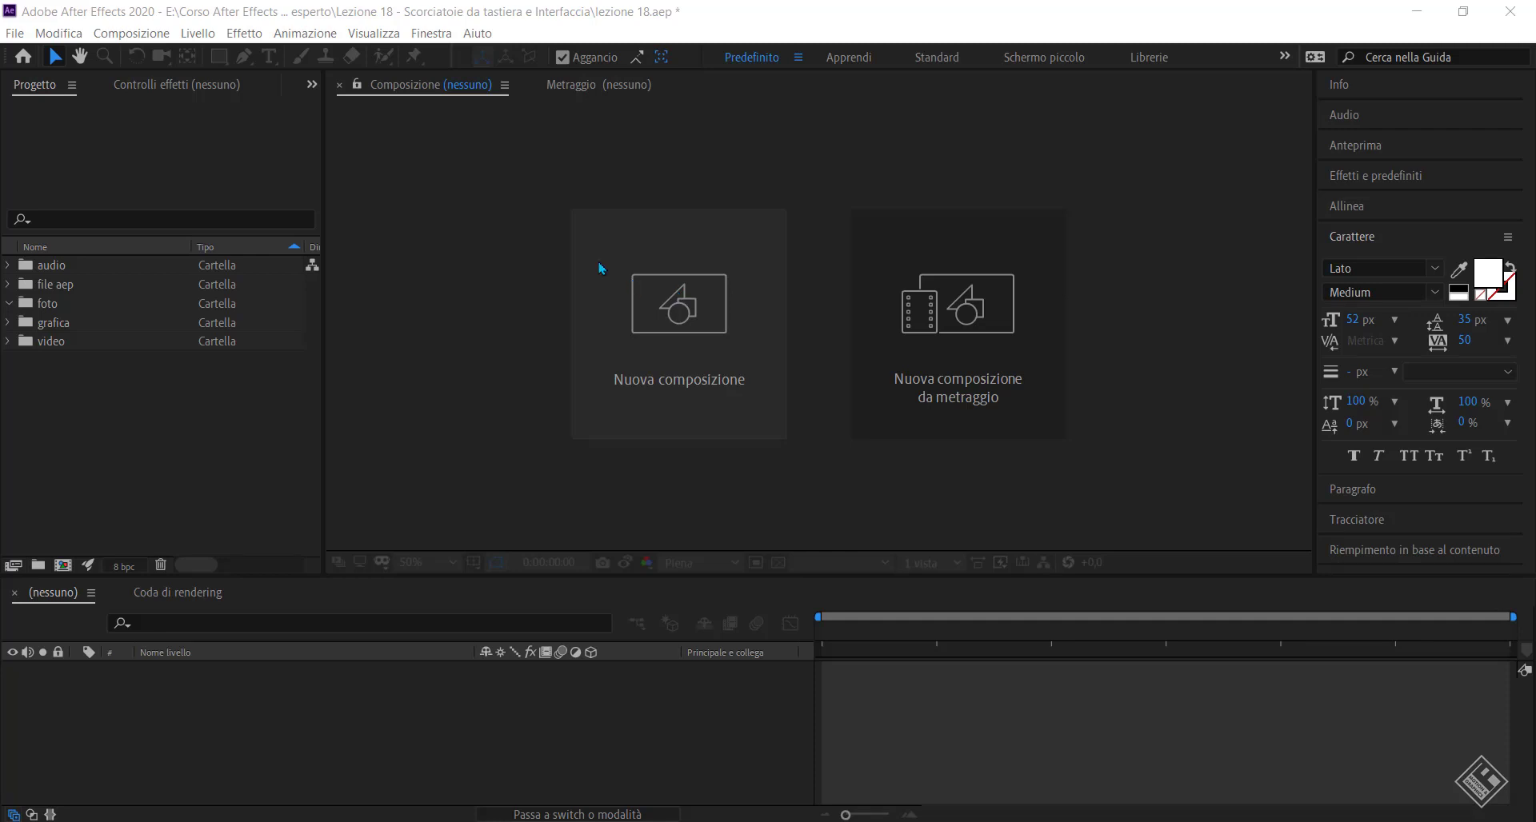
Create a 1920×1080, 30 fps composition named 'scorciatoie' lasting 0:00:10:01.
left_click(162, 422)
key("ctrl+n")
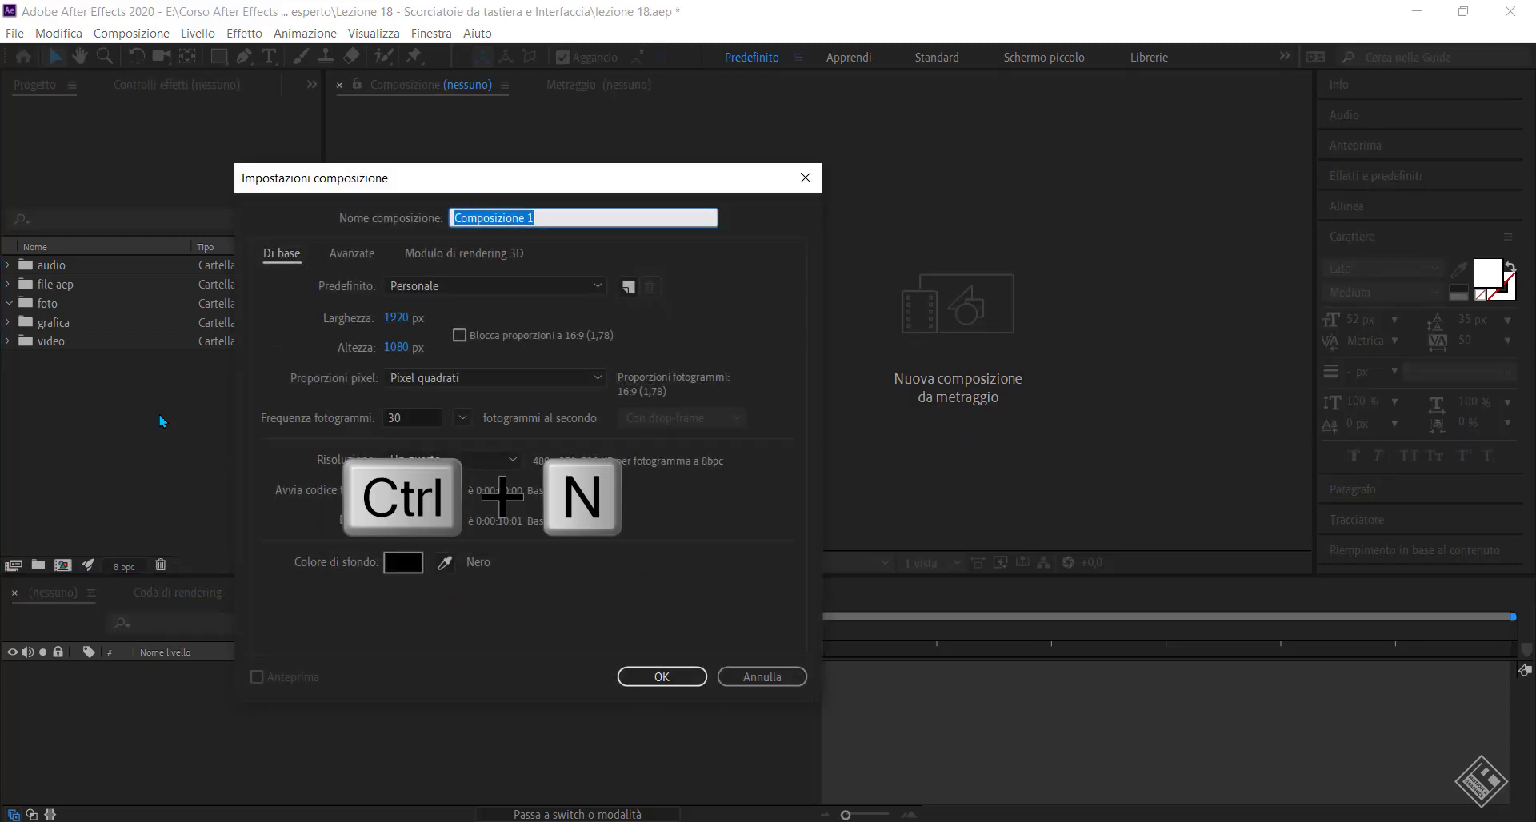
type("scorc")
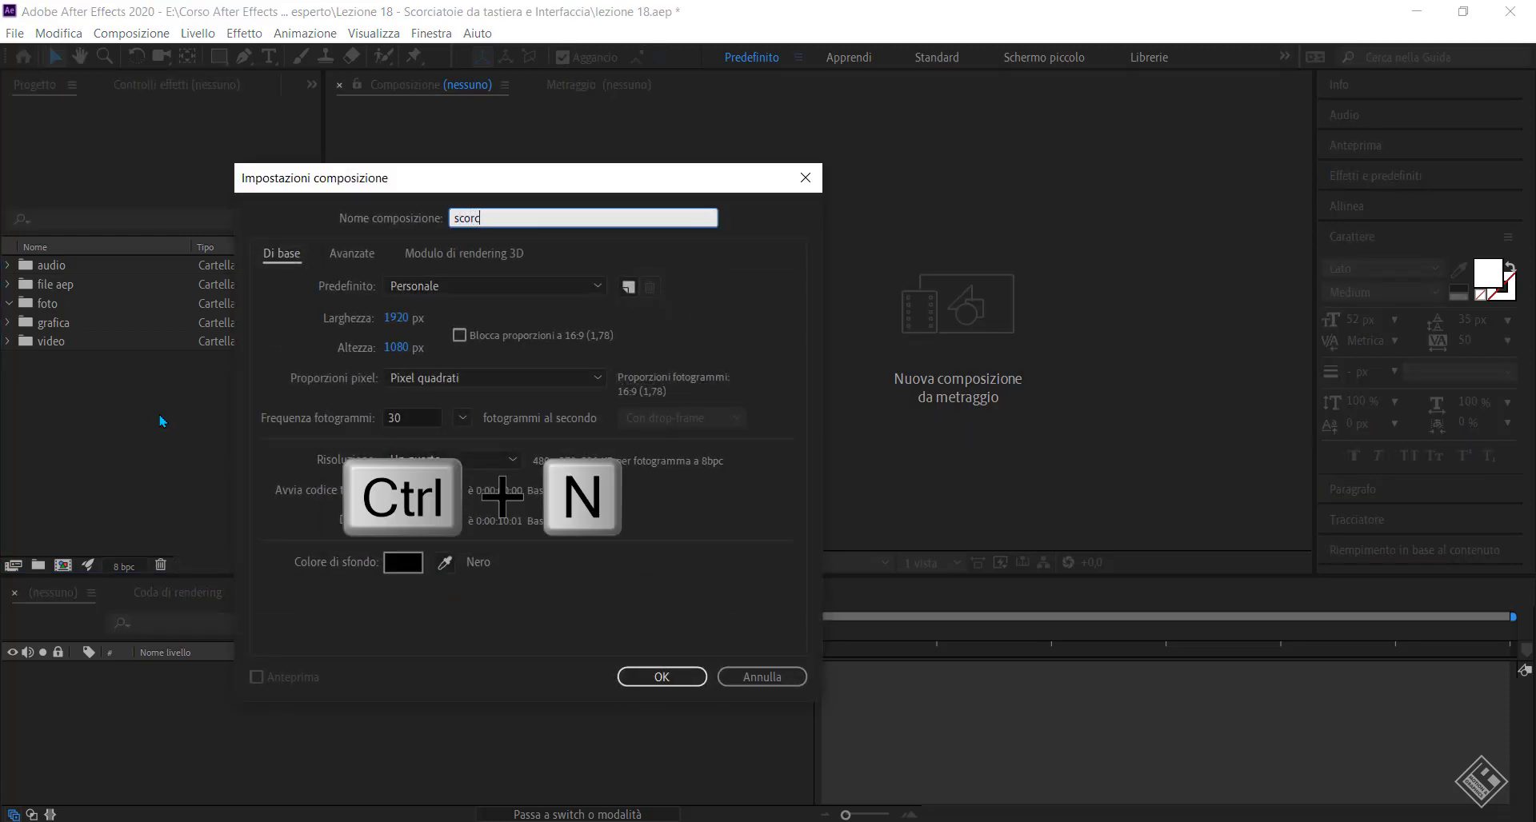
type("iatoie")
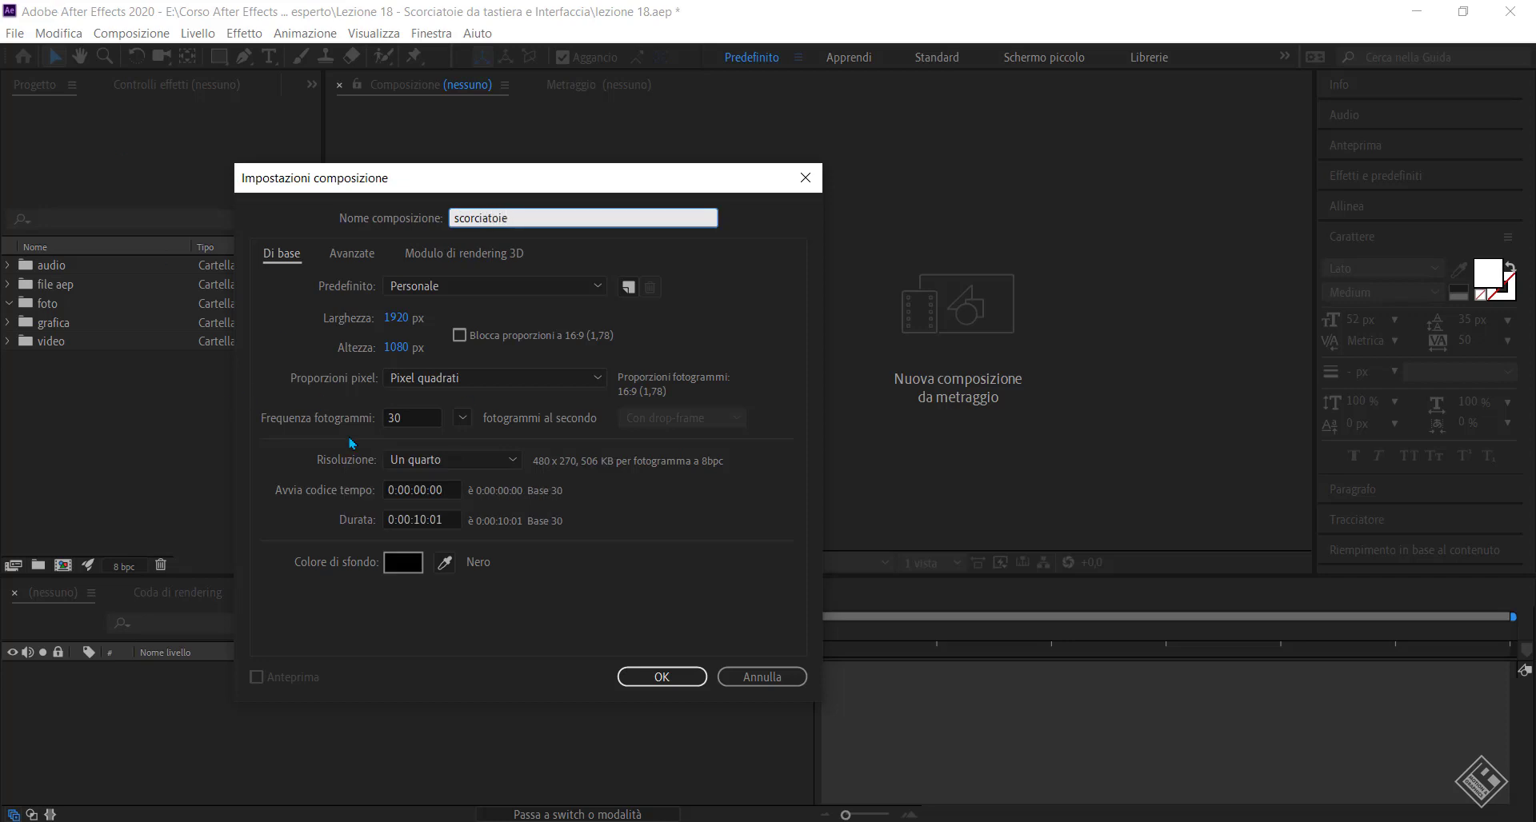
left_click(649, 678)
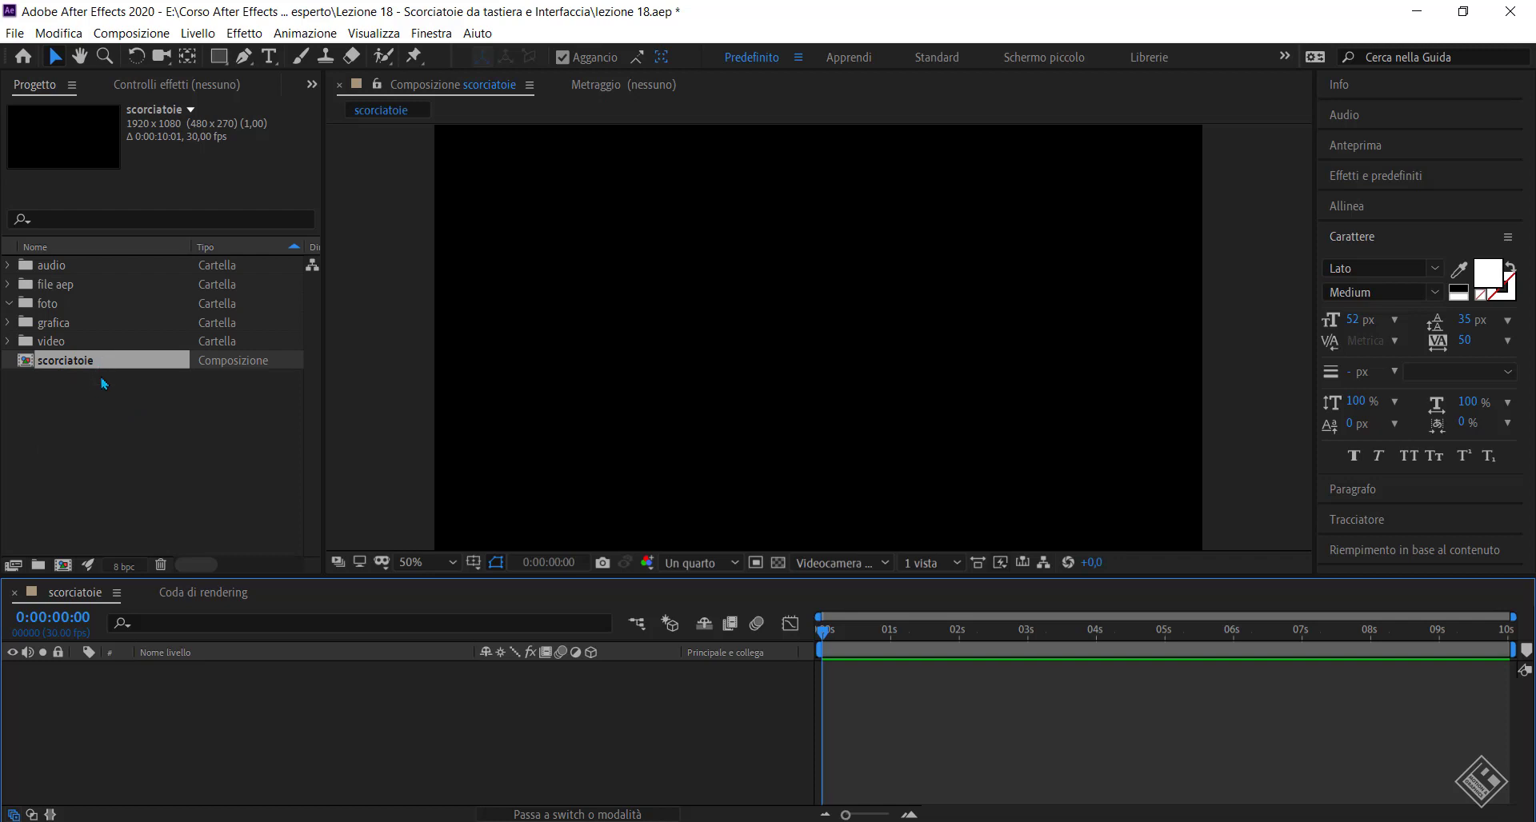
Import 84.jpg from the Lezione 18 folder and file it inside the foto folder.
key("ctrl+i")
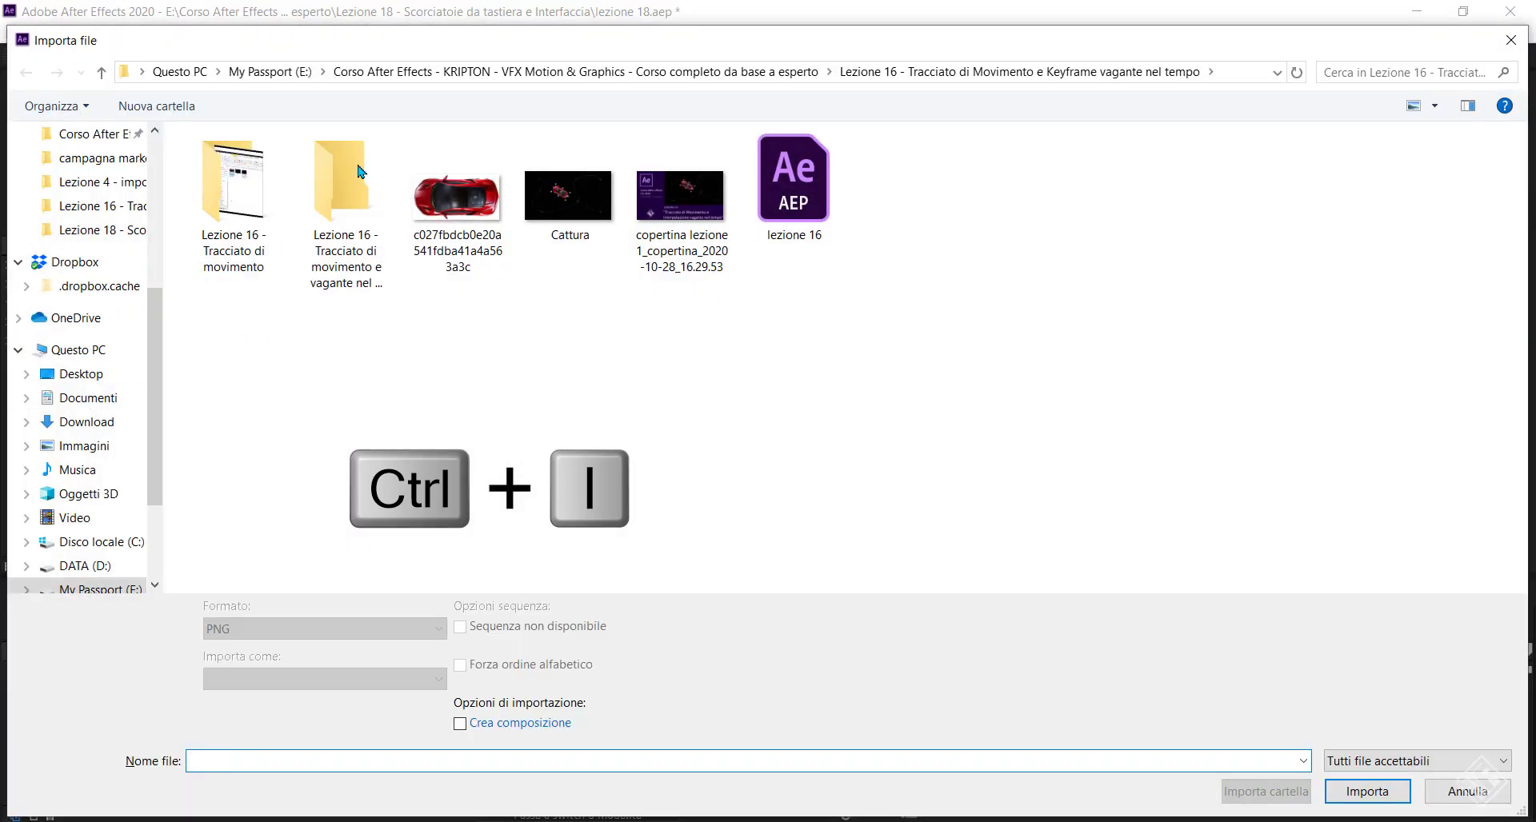
left_click(480, 72)
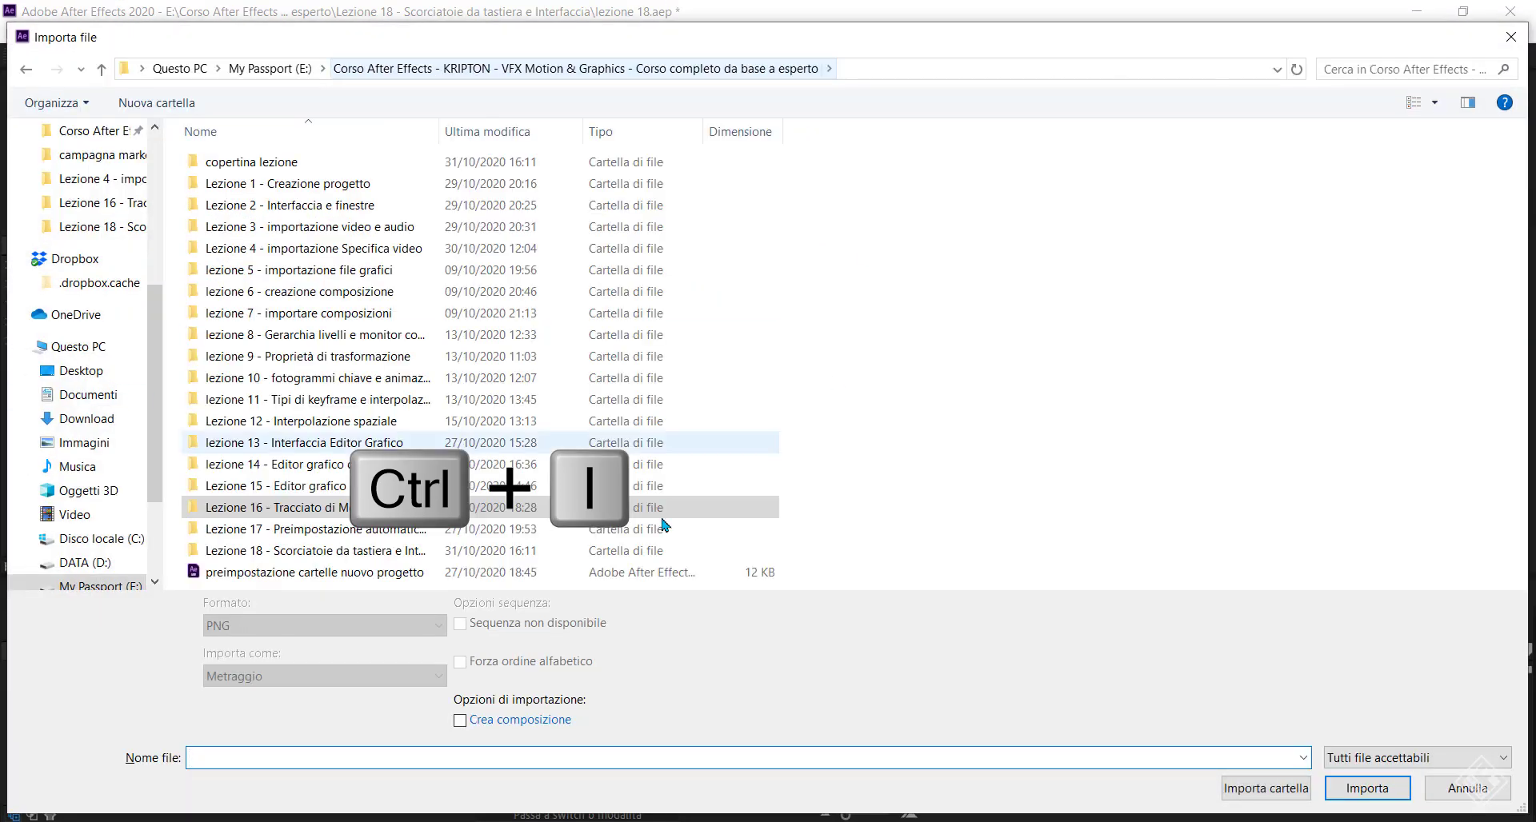
double_click(300, 552)
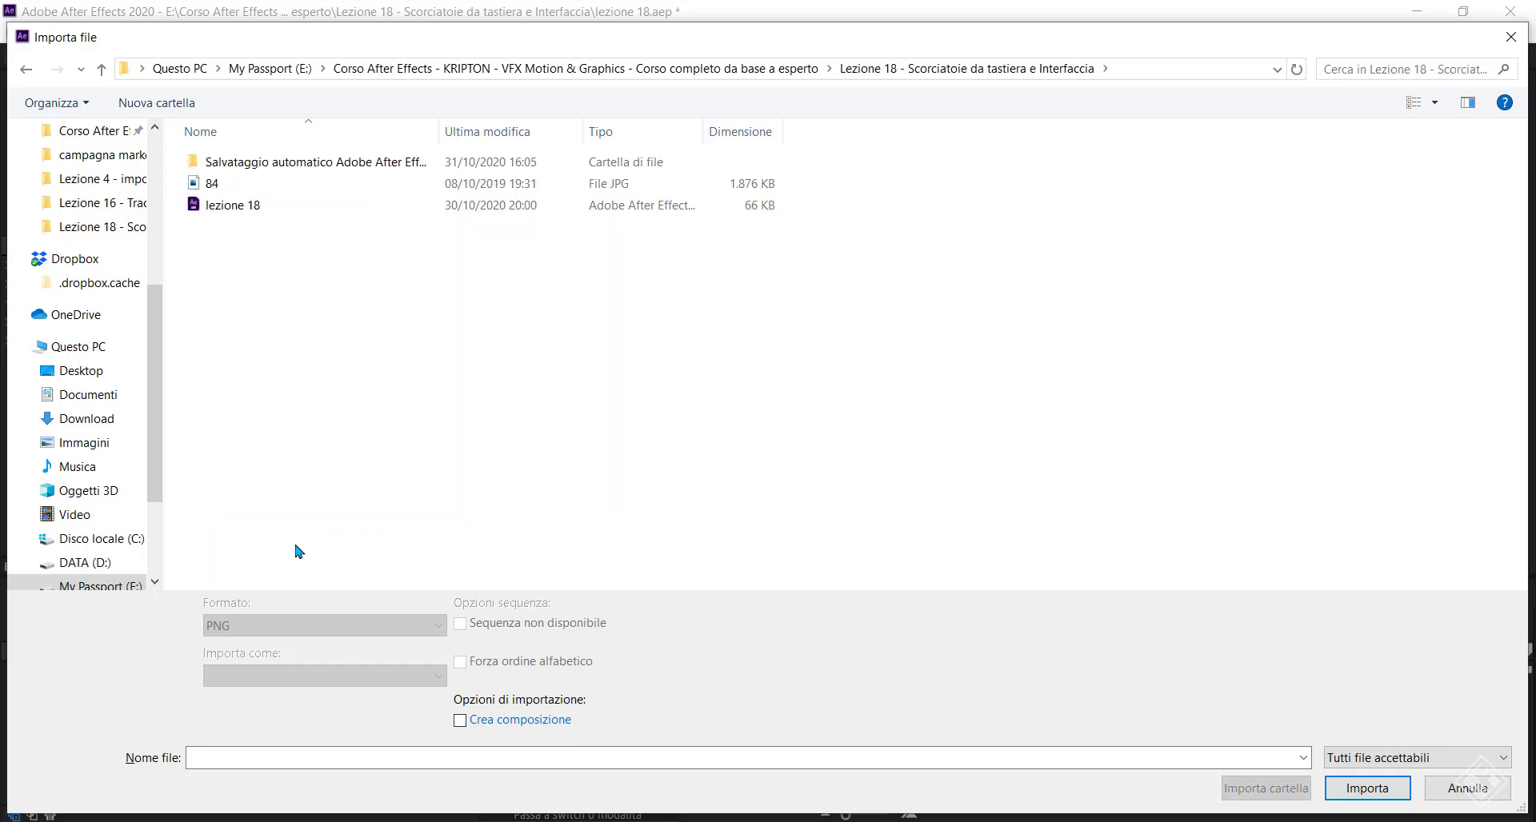
left_click(223, 185)
double_click(222, 187)
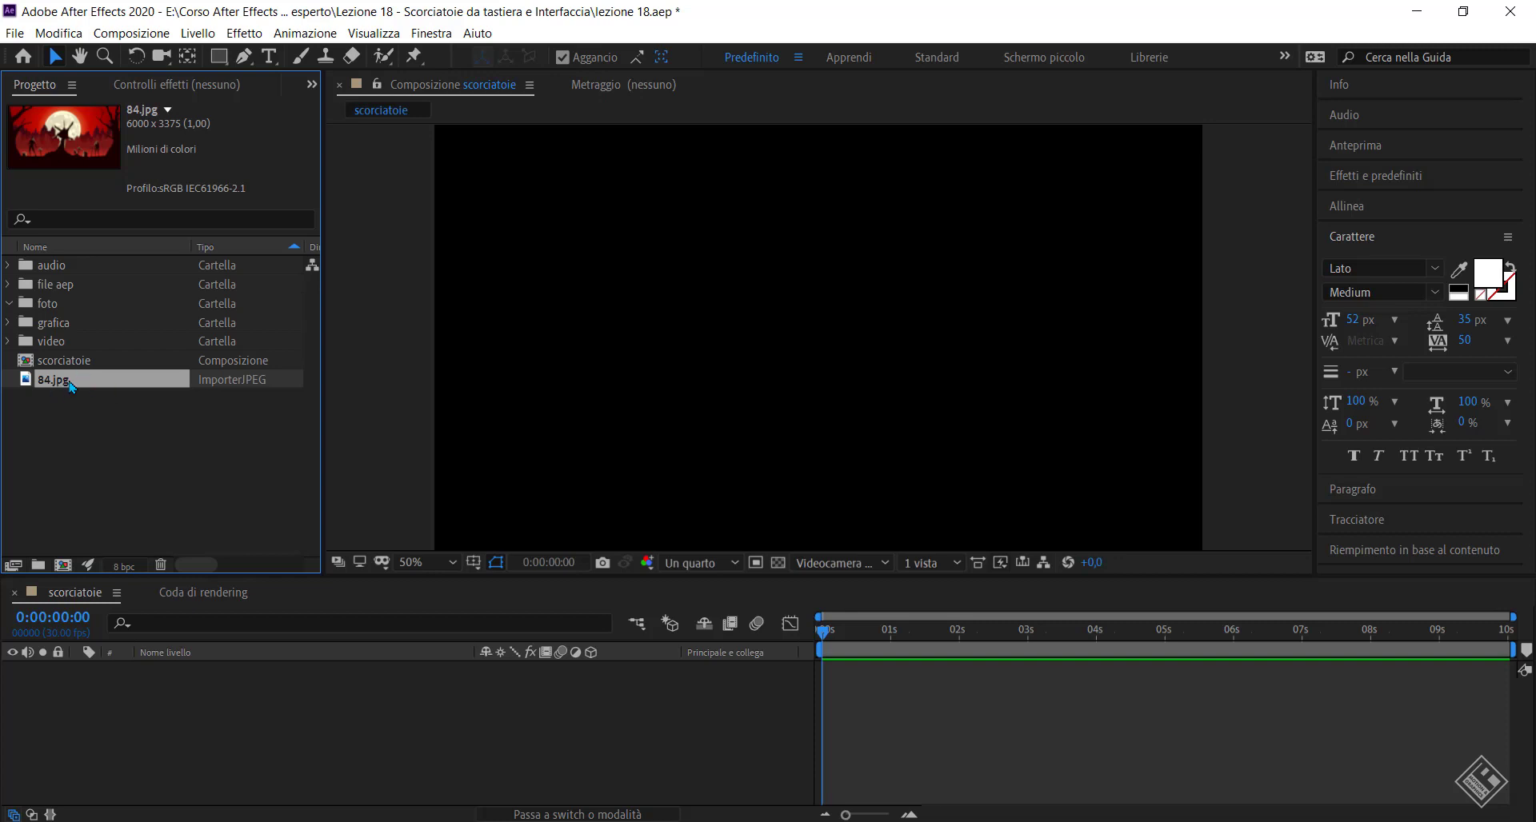
left_click_drag(72, 386, 65, 305)
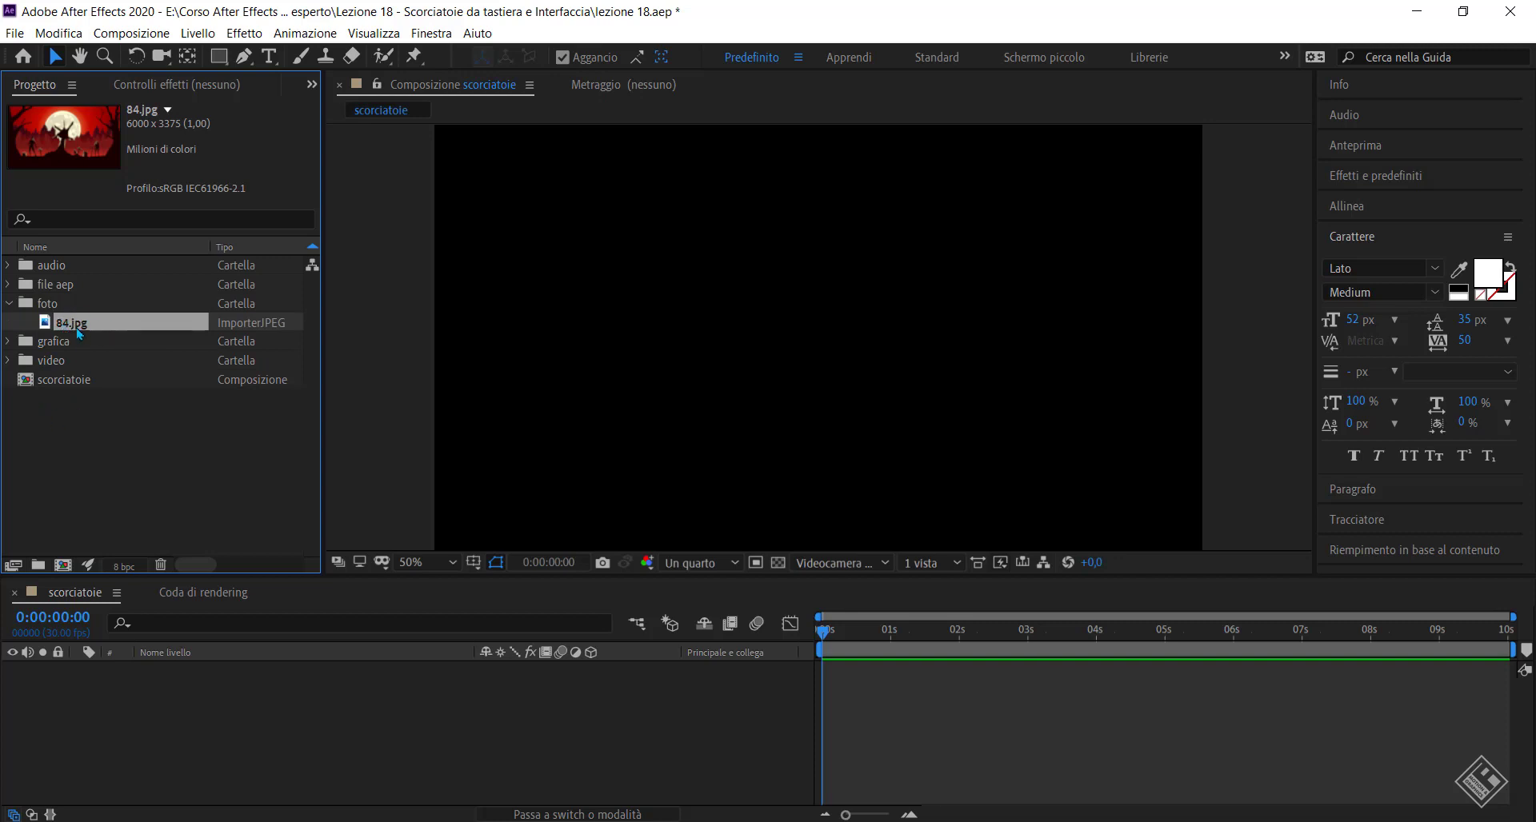
Add 84.jpg to the scorciatoie composition and scale it down proportionally to fit the frame.
left_click_drag(80, 325, 67, 384)
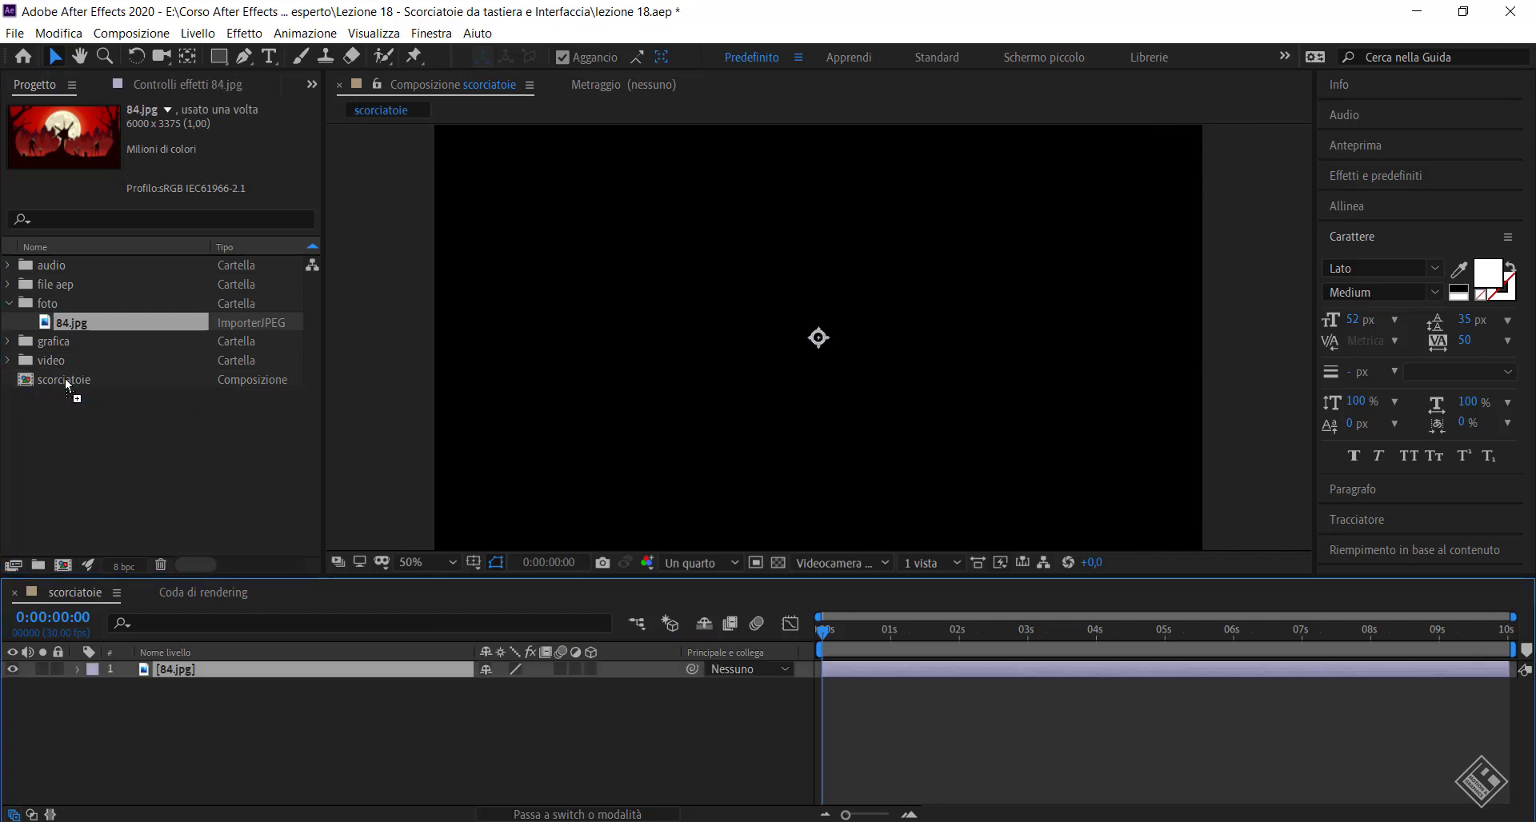
key("comma")
key("comma")
key("comma")
key("comma")
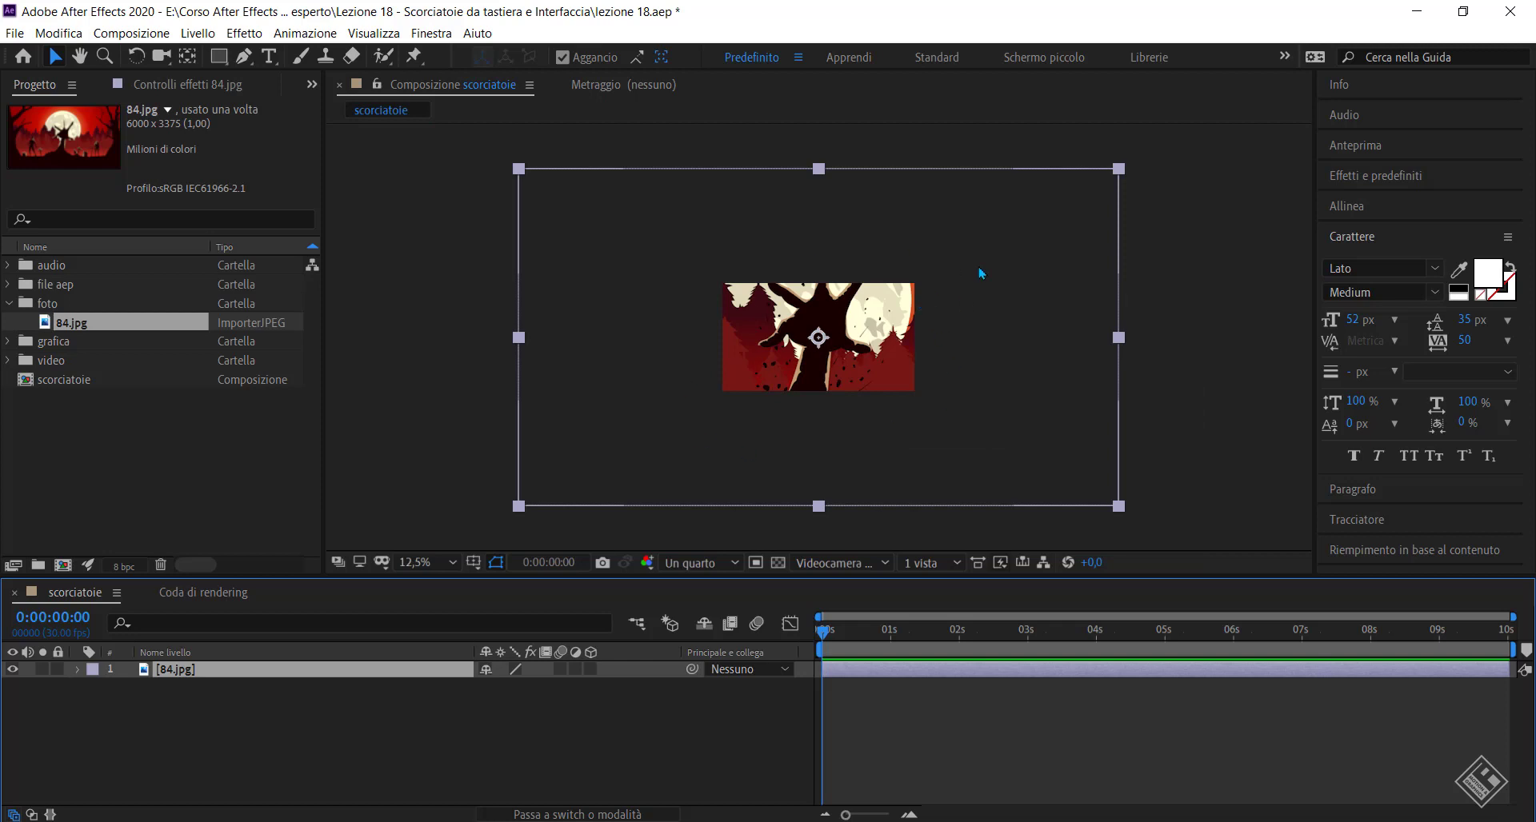
left_click(1119, 171)
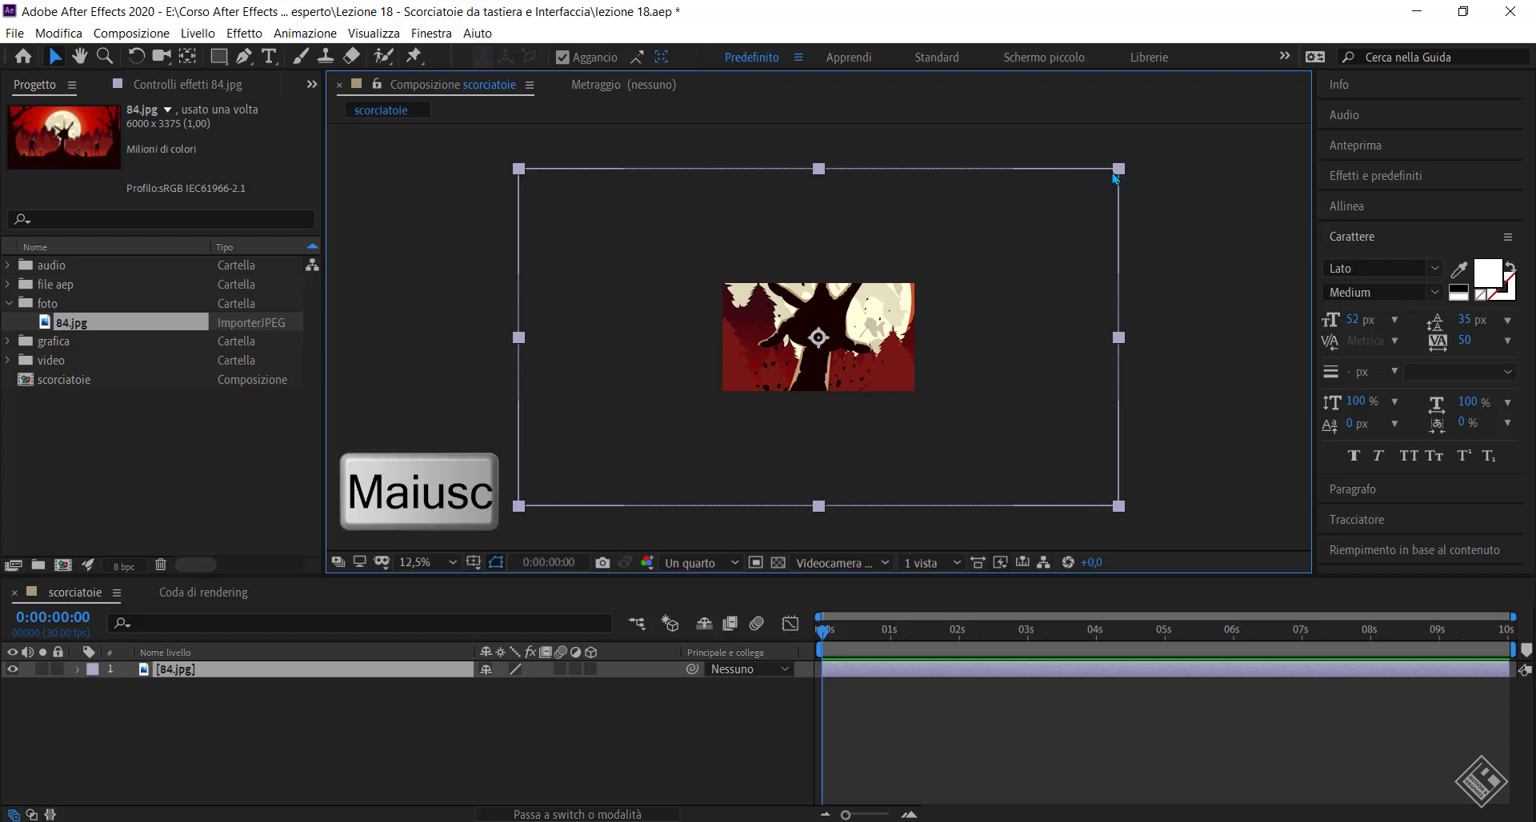
left_click_drag(1120, 170, 1022, 285)
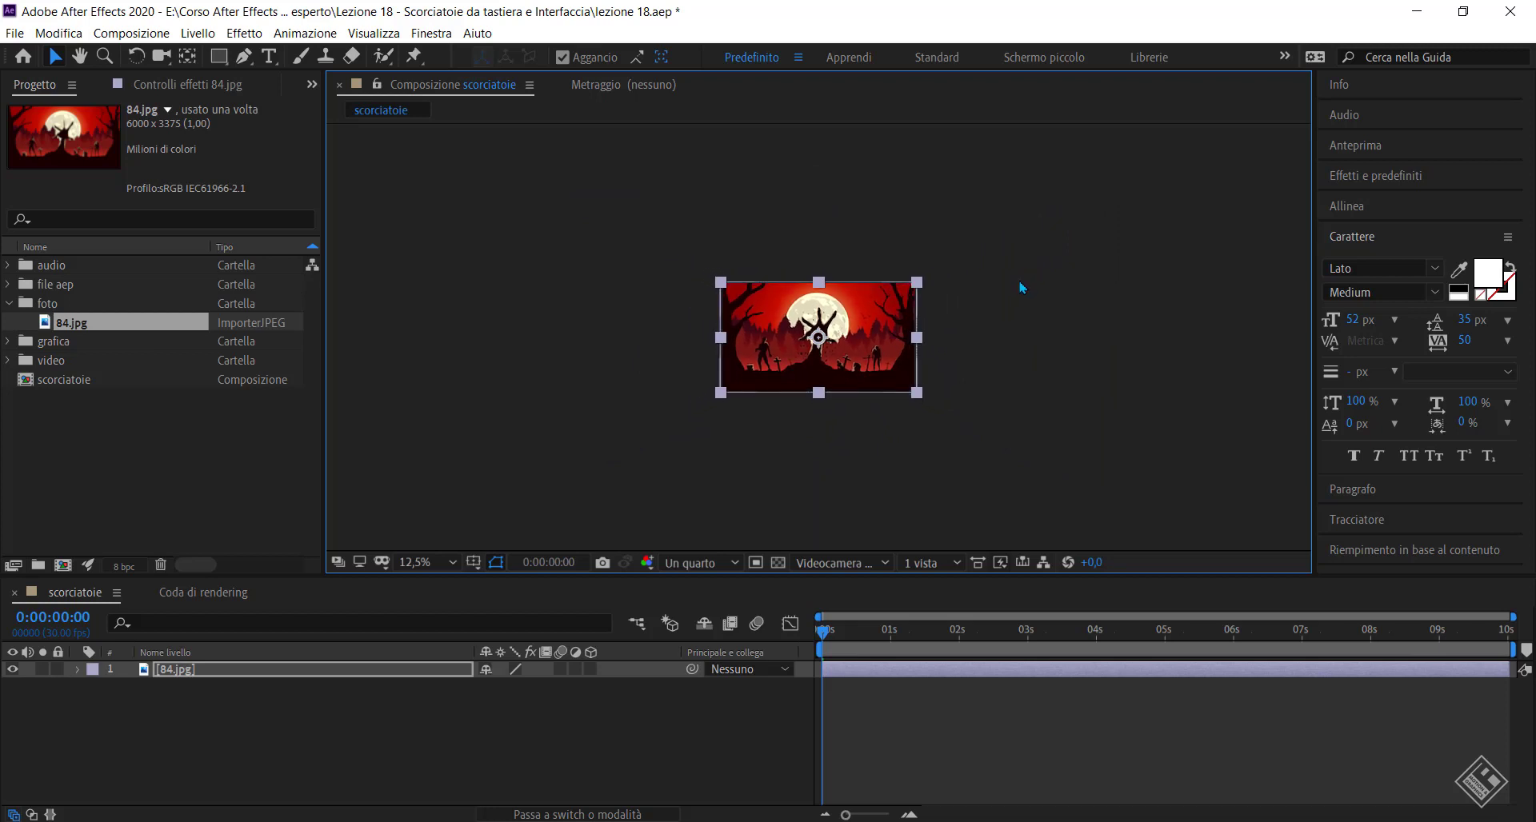
key("period")
key("period")
key("period")
key("comma")
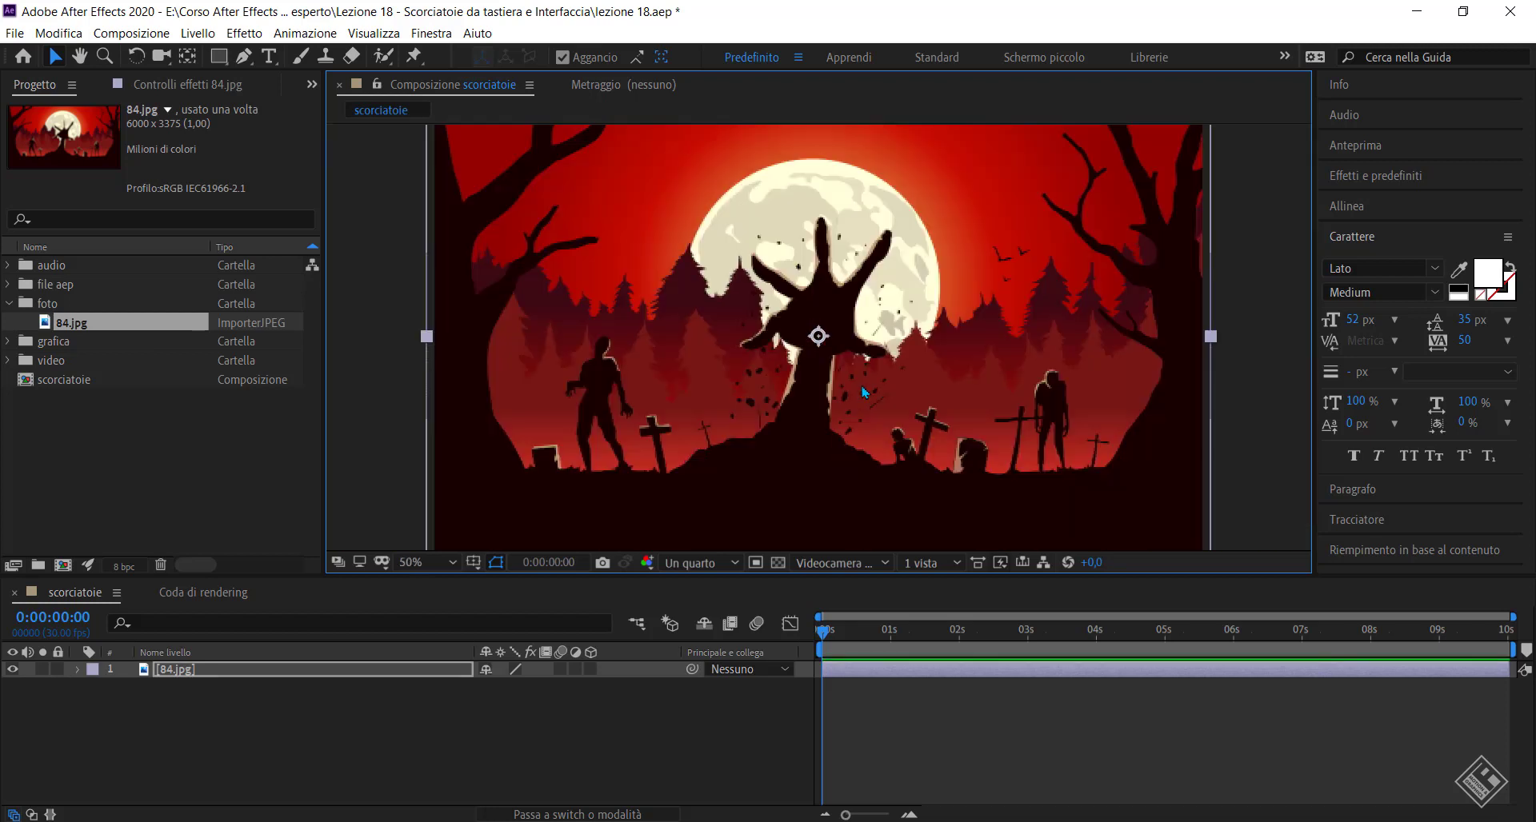
key("comma")
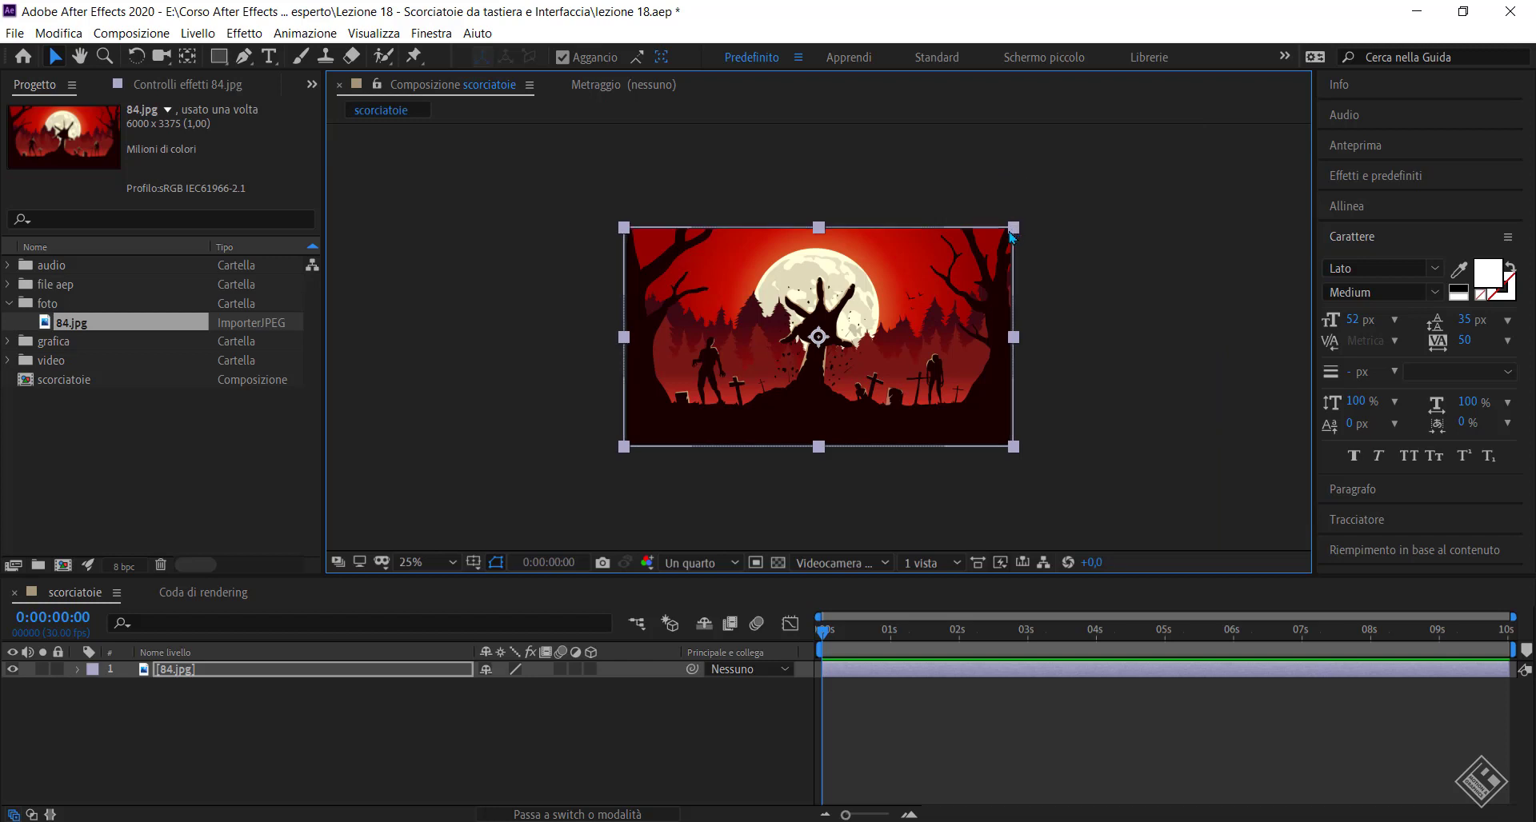
left_click_drag(1016, 229, 1004, 243)
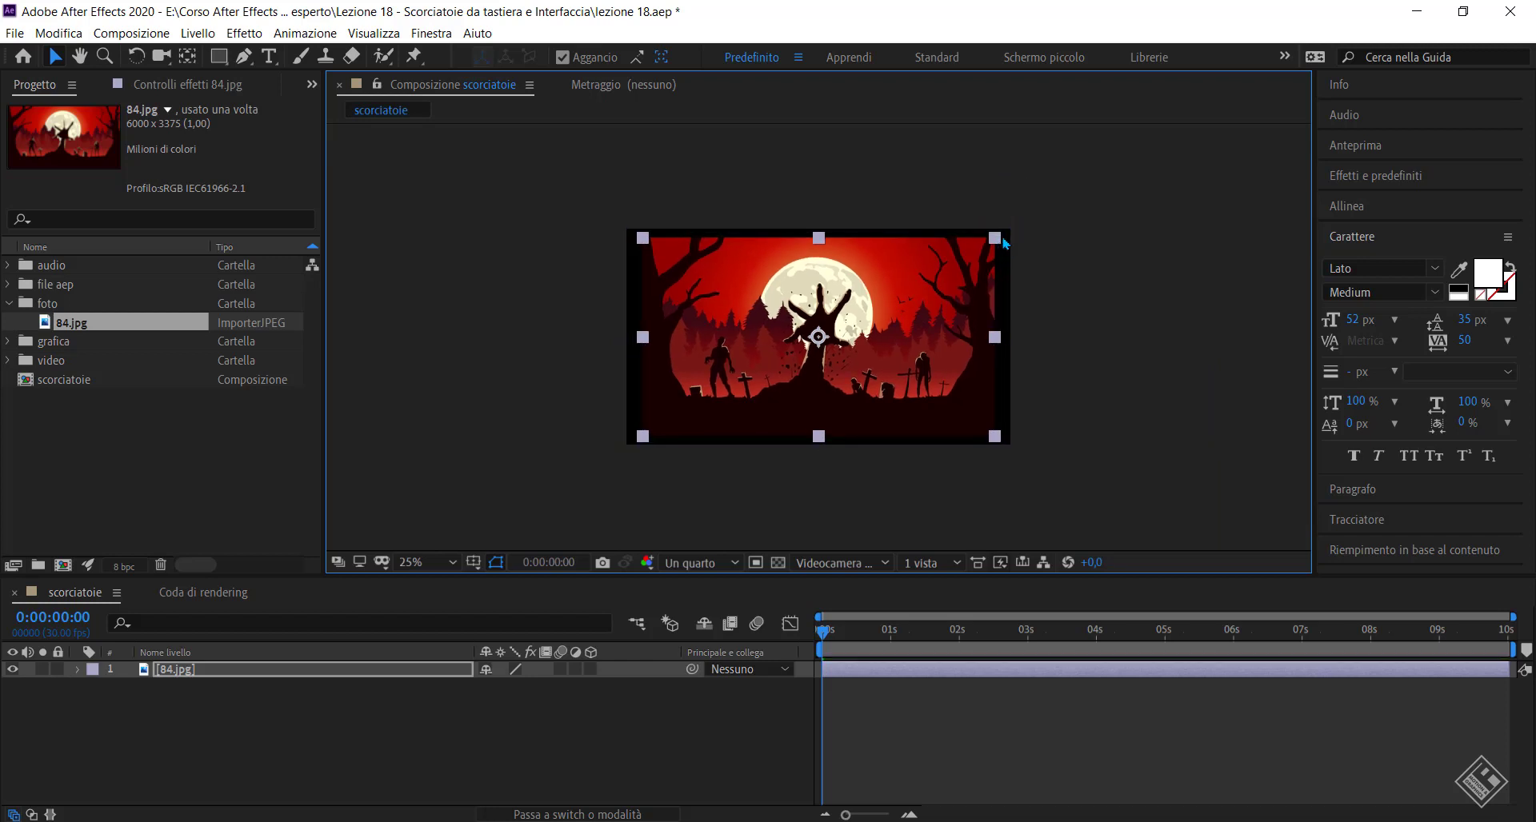
left_click(1067, 317)
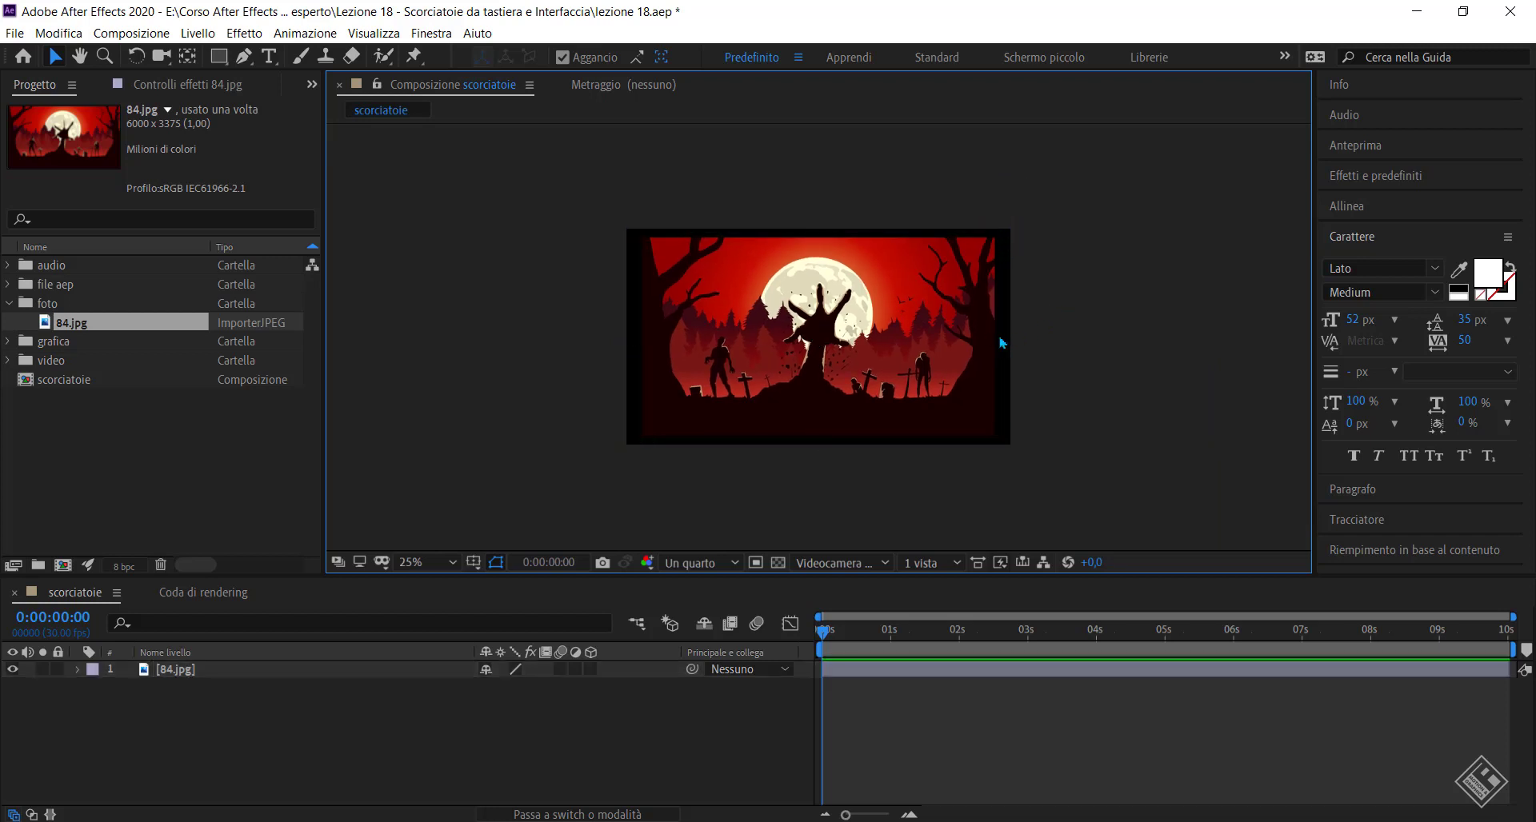
Set the viewer magnification to Fit and toggle the title/action-safe guides on and off.
left_click(427, 566)
left_click(466, 208)
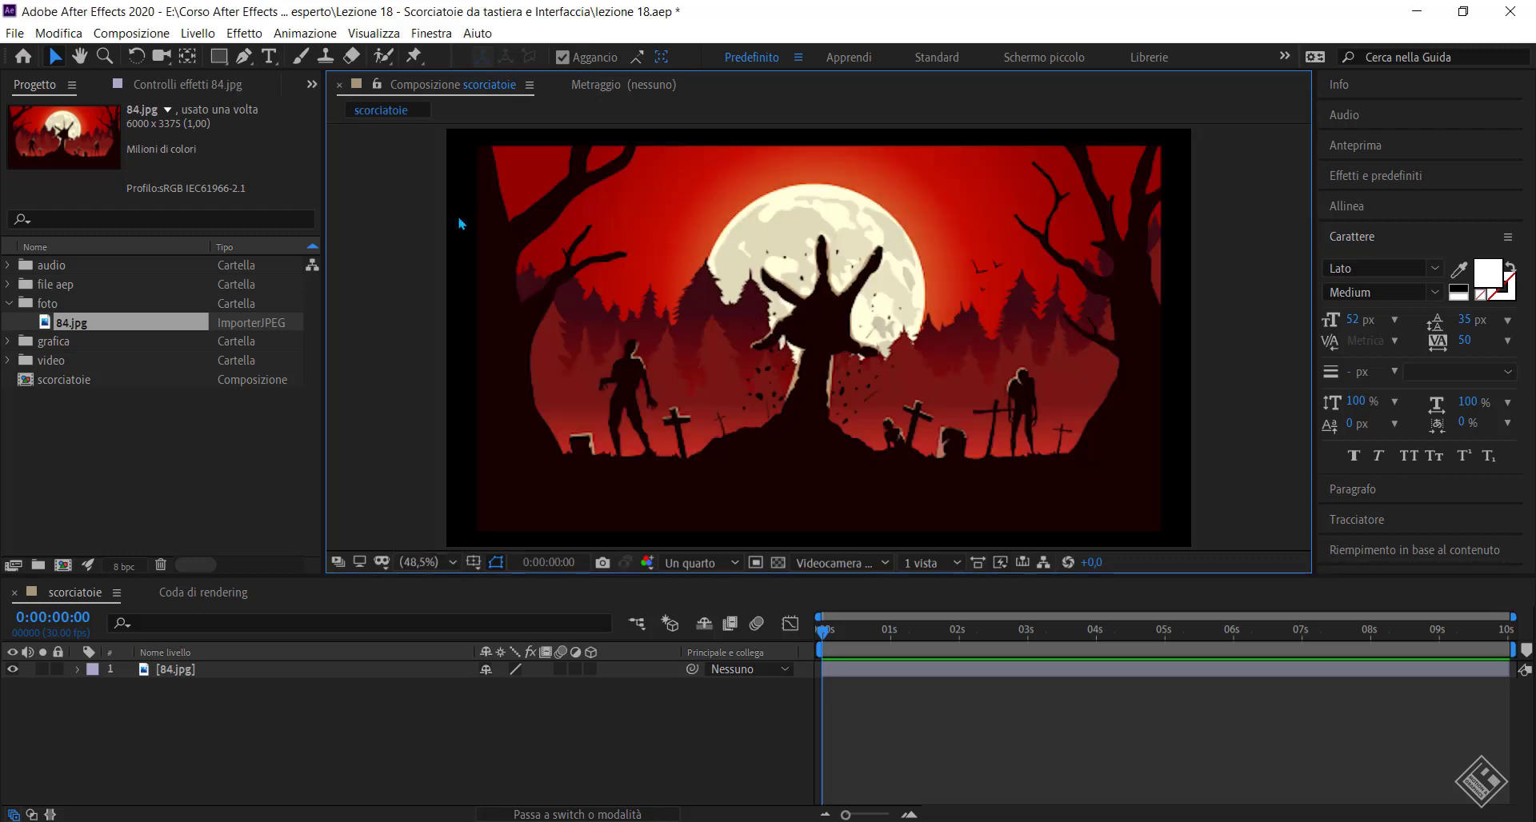
key("apostrophe")
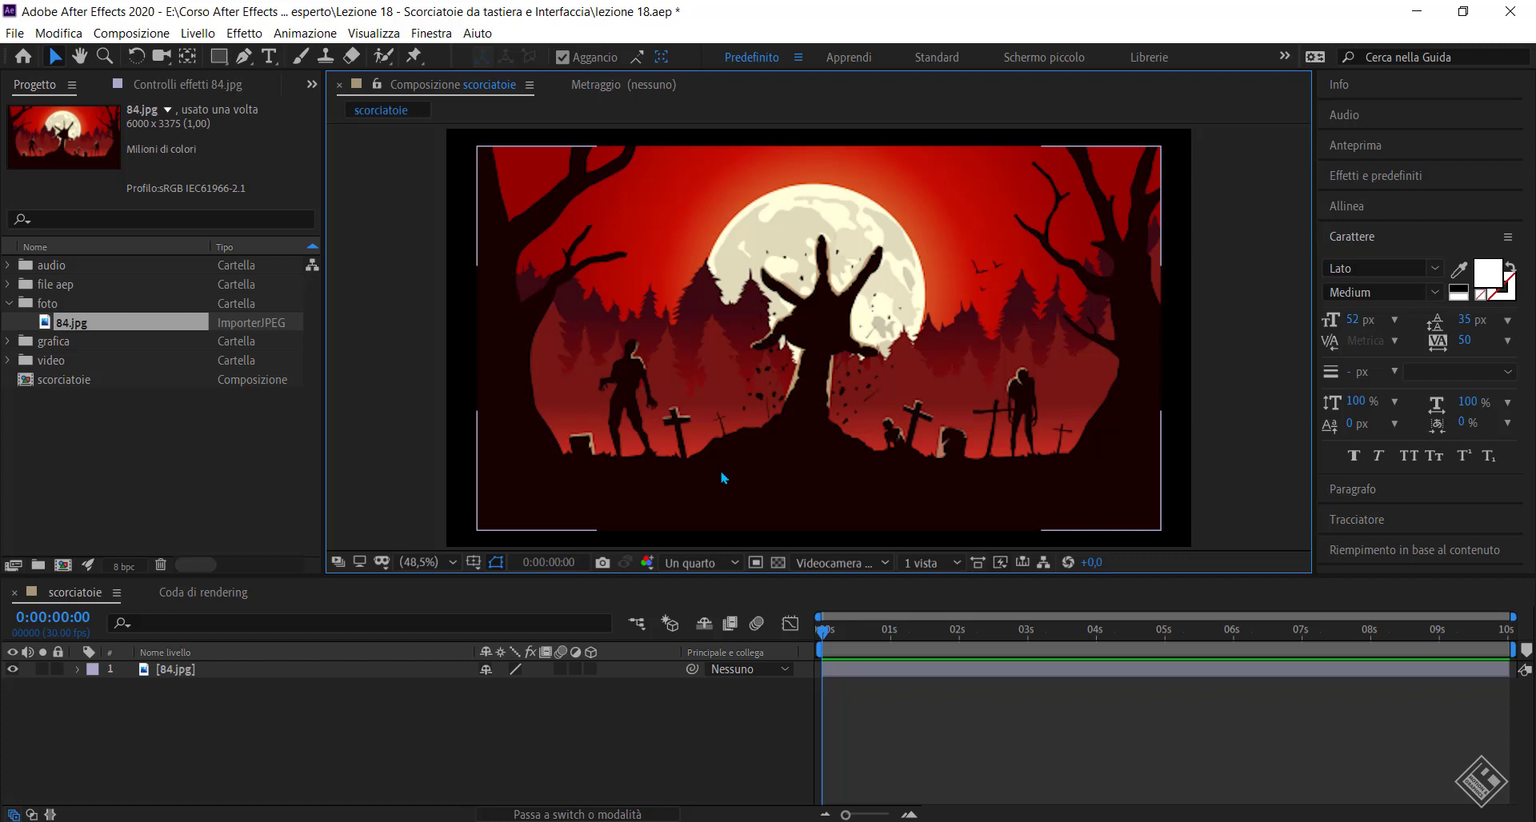
key("apostrophe")
key("apostrophe")
key("apostrophe")
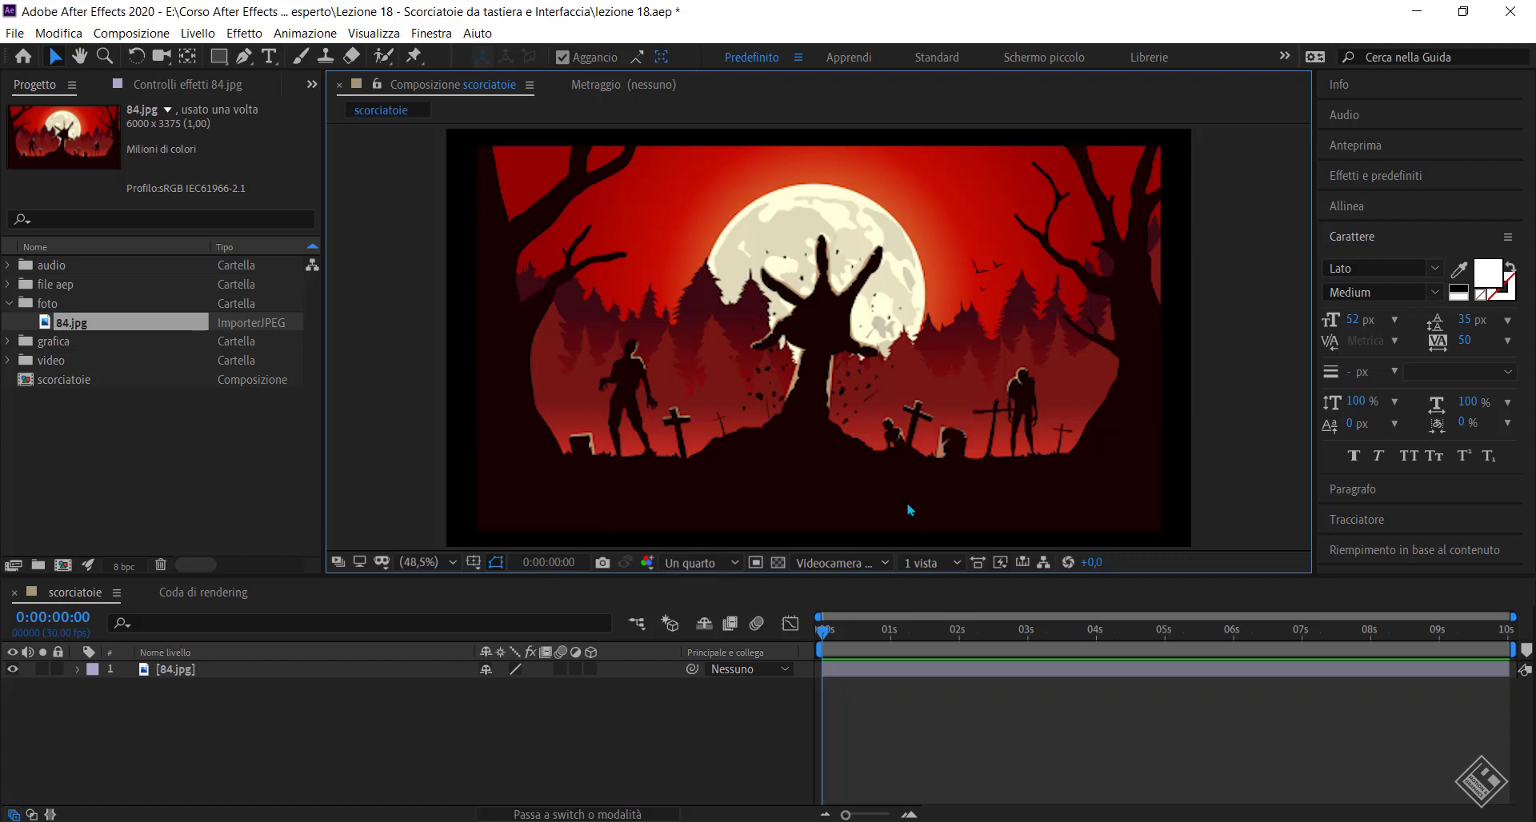
key("apostrophe")
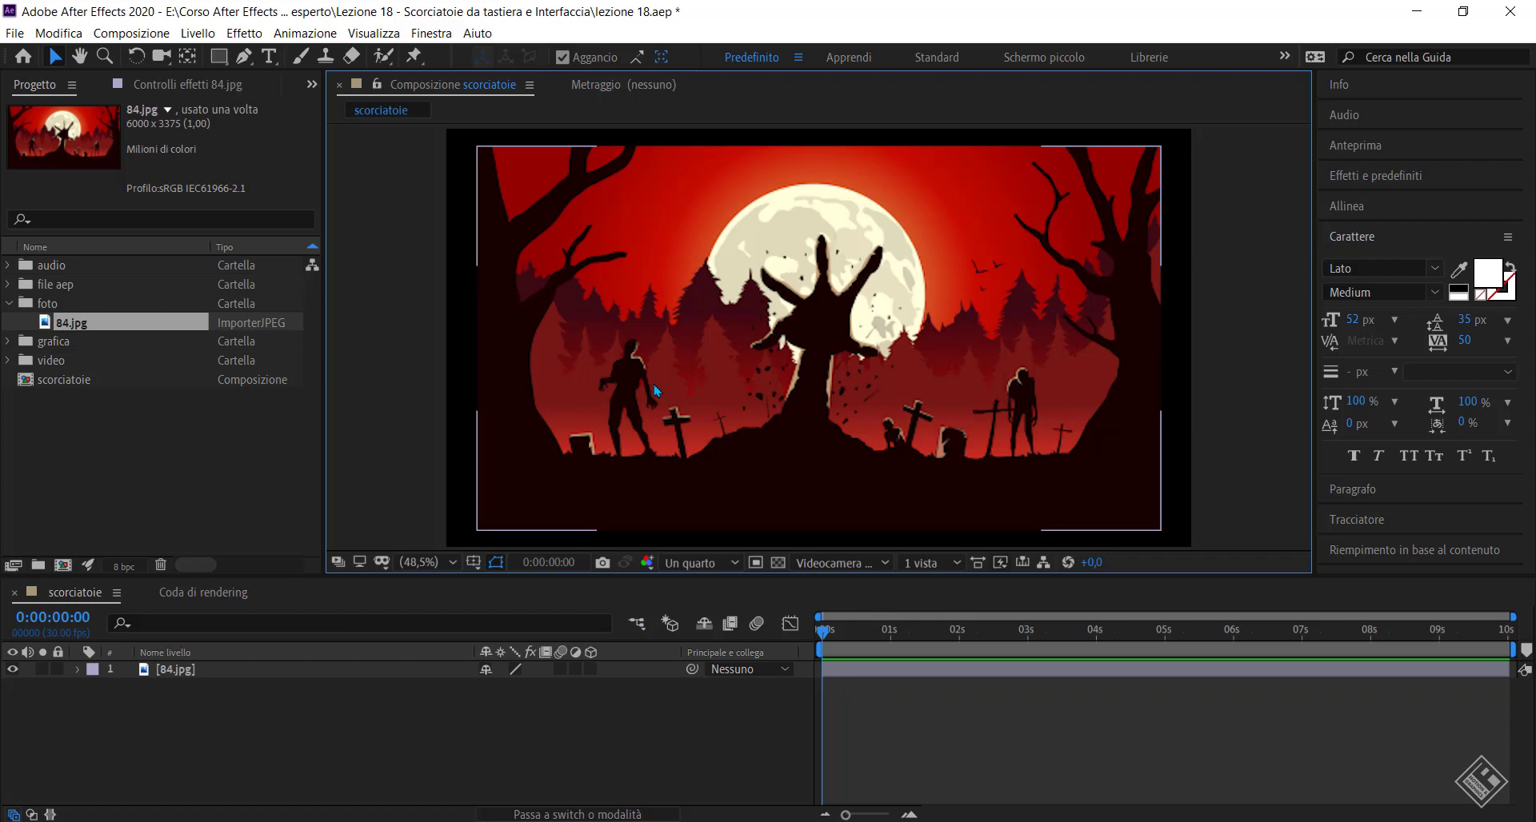
key("apostrophe")
left_click(178, 672)
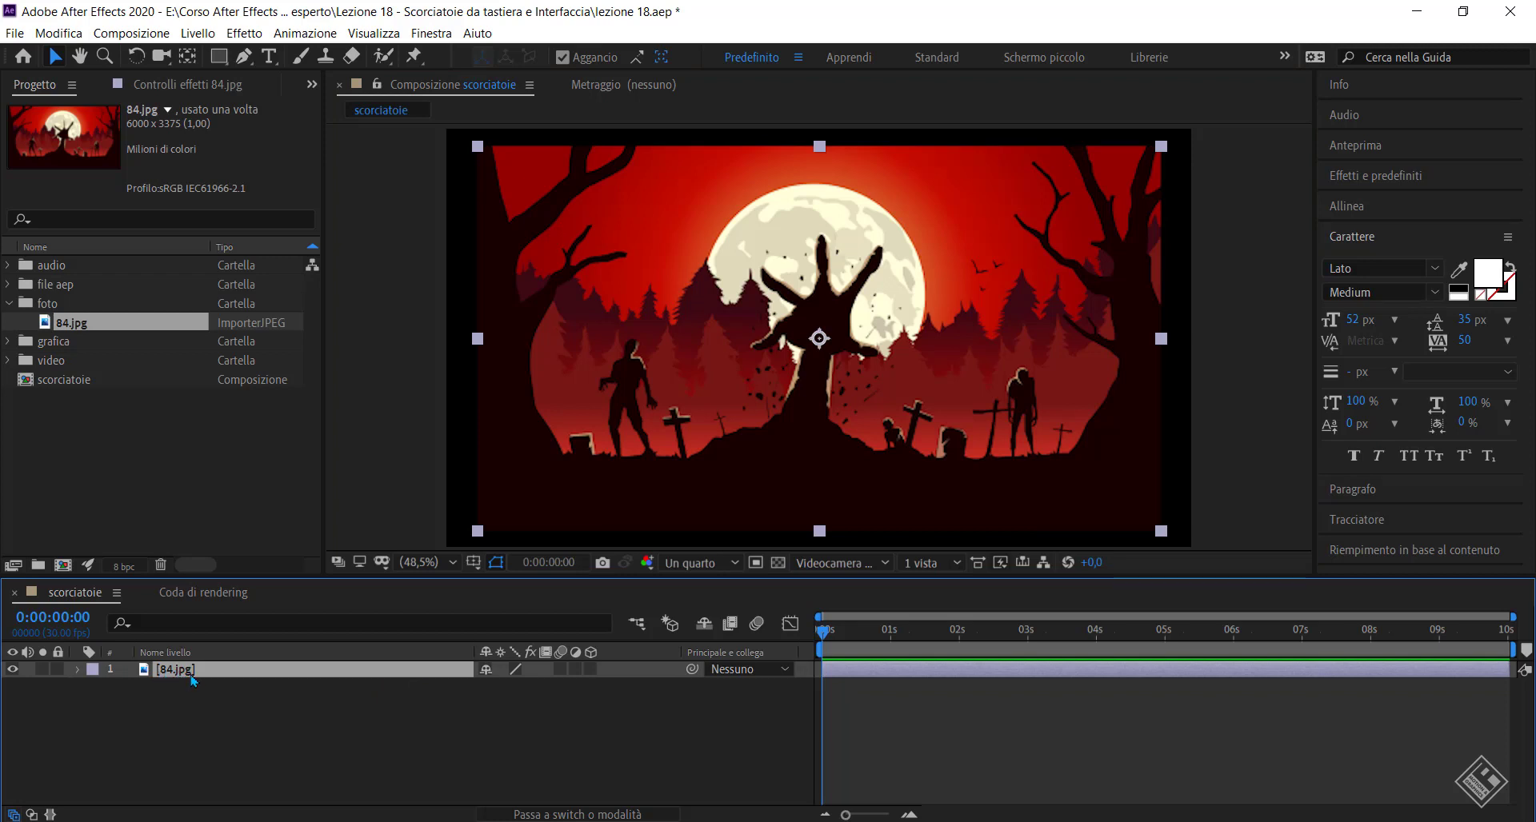
Rename layer 1 from 84.jpg to 'halloween'.
key("Return")
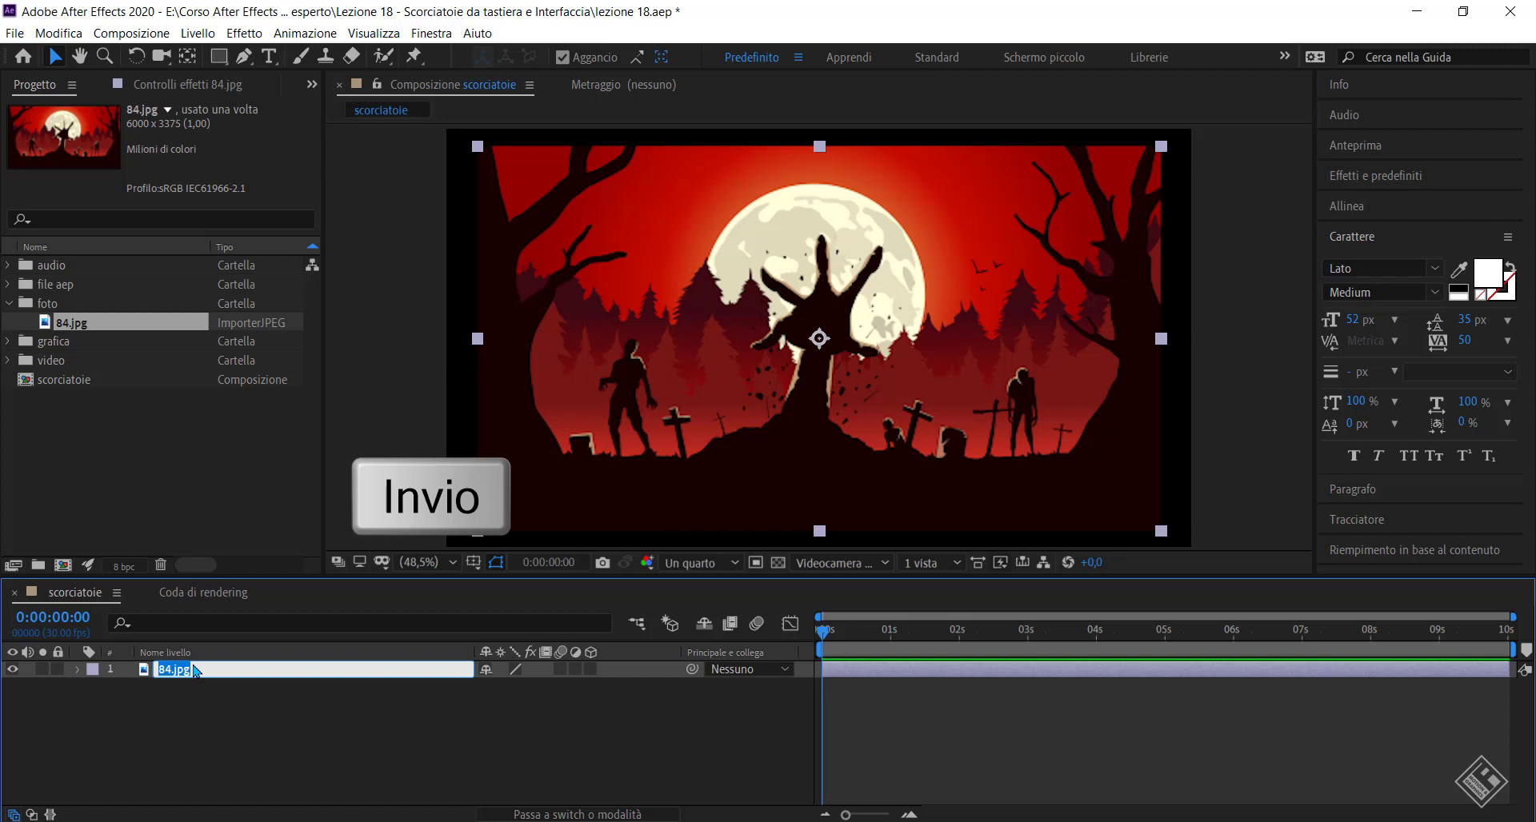
type("hallow")
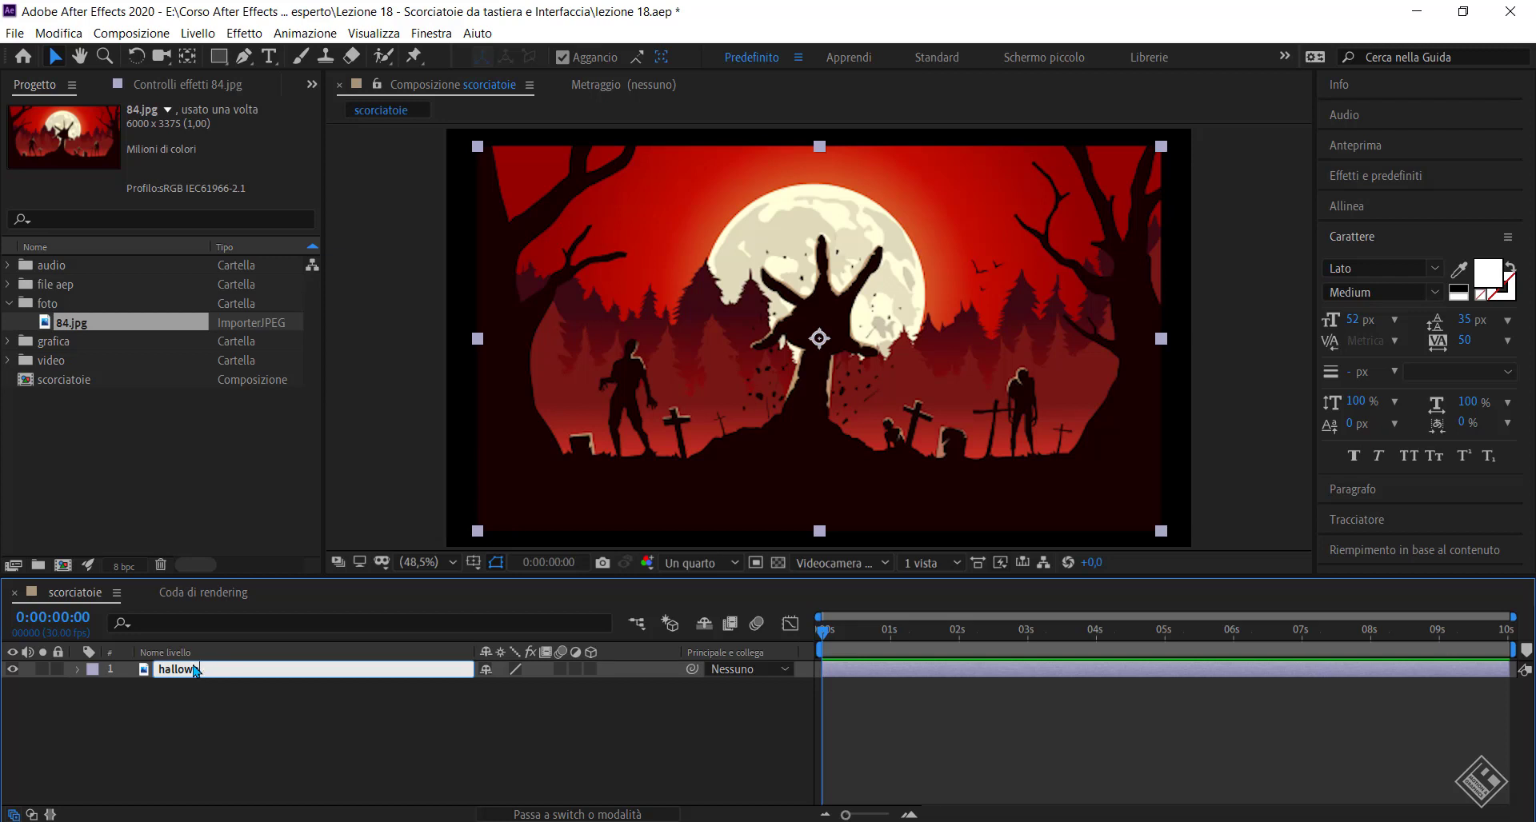
type("een")
key("Return")
left_click(198, 674)
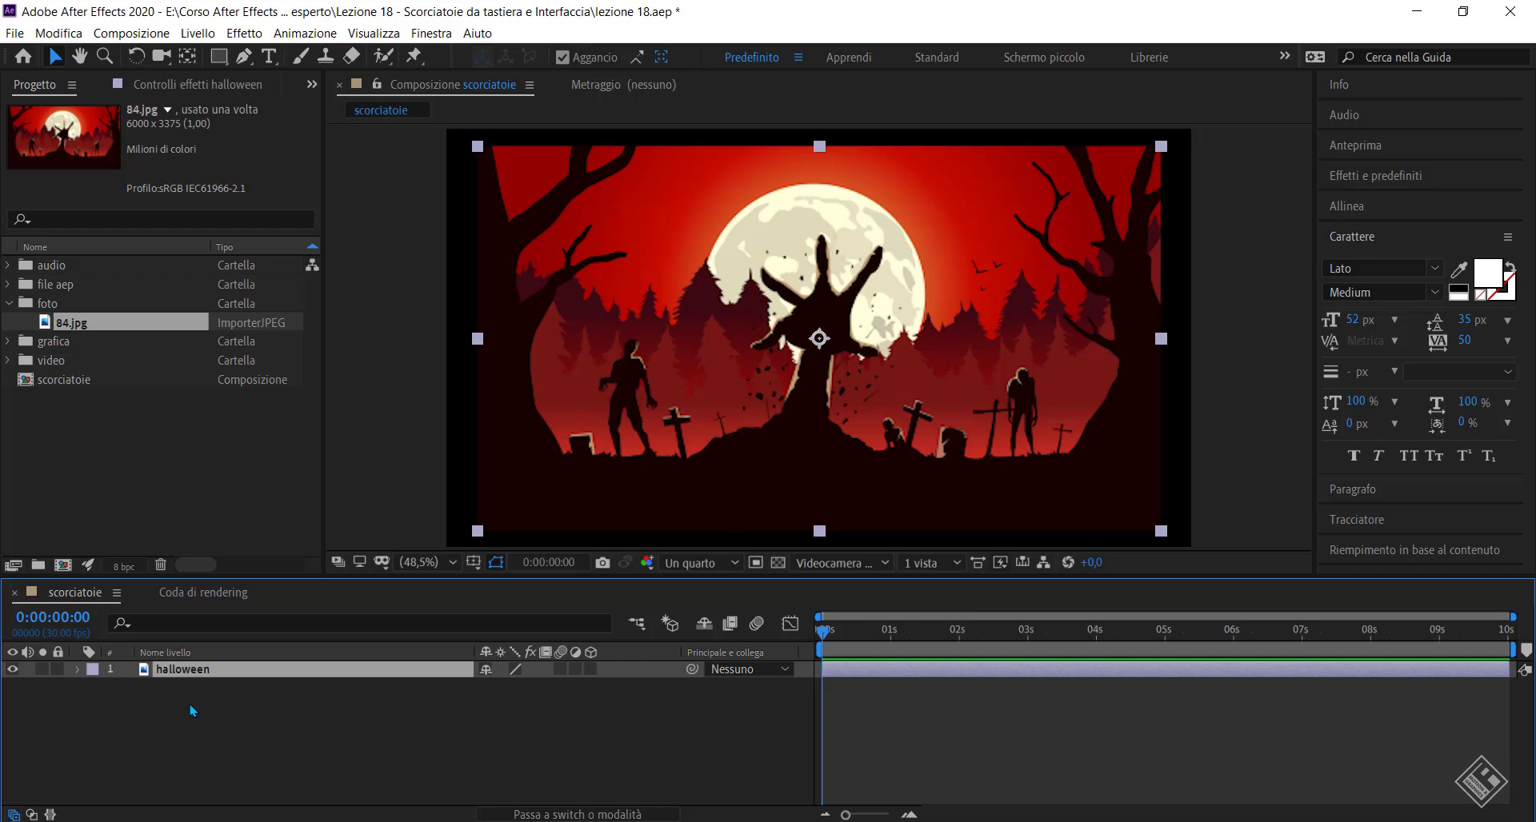
Add a Position keyframe at 1 s with the halloween image moved off-screen left.
key("p")
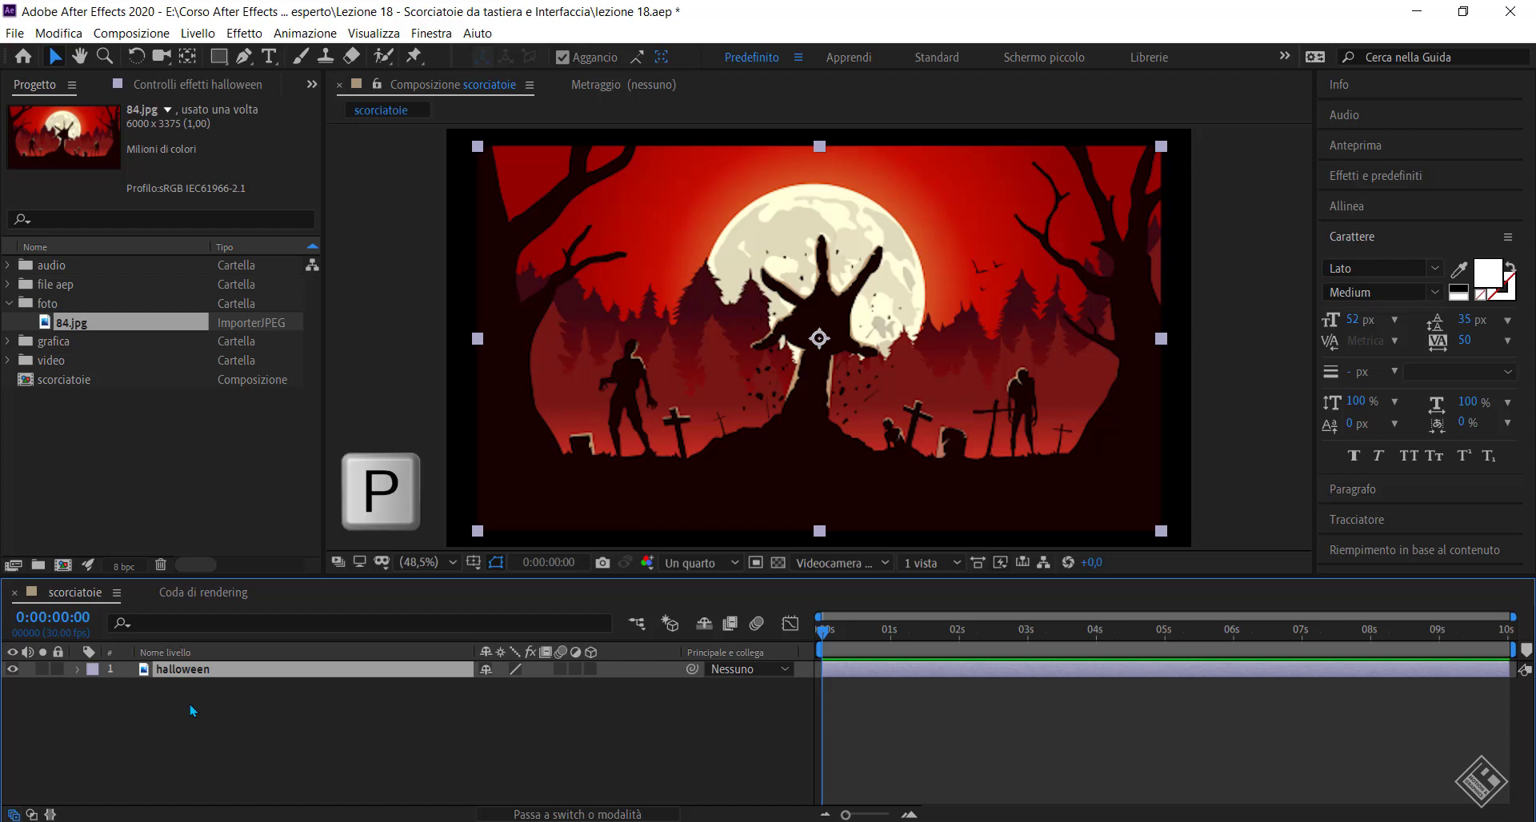
key("p")
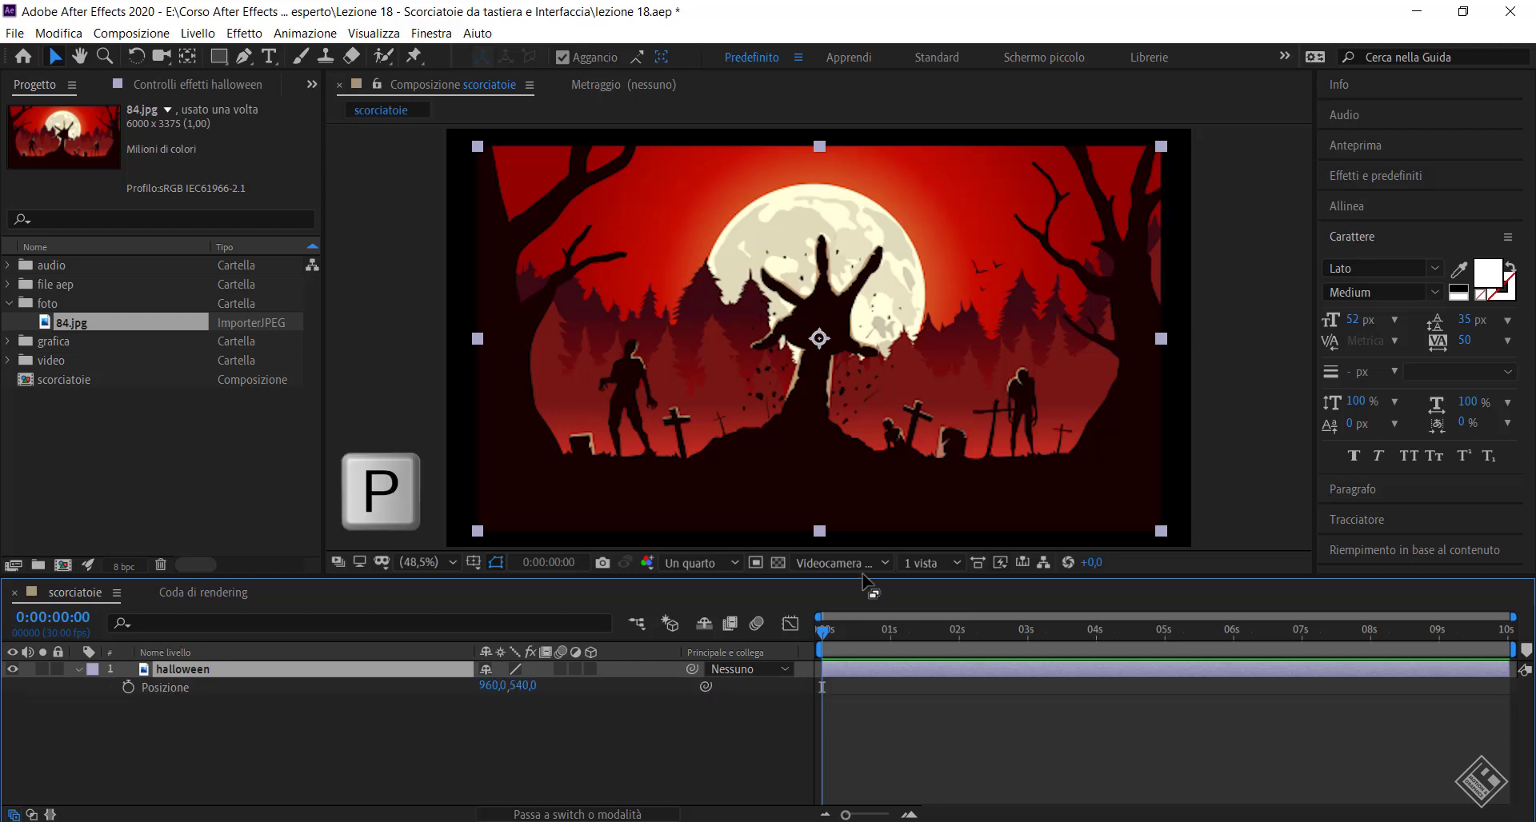
left_click_drag(828, 638, 894, 632)
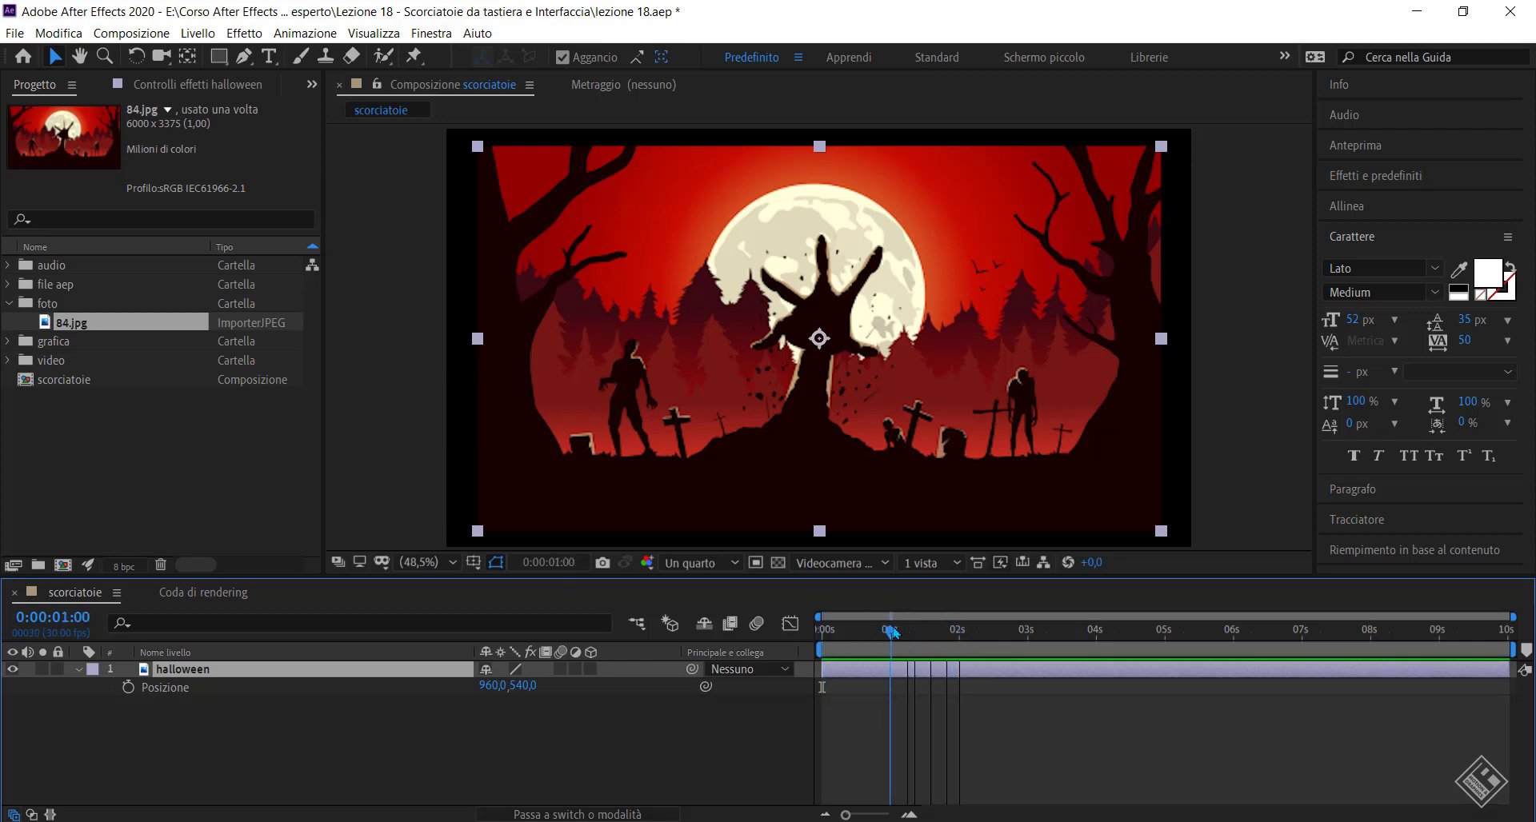
left_click(128, 687)
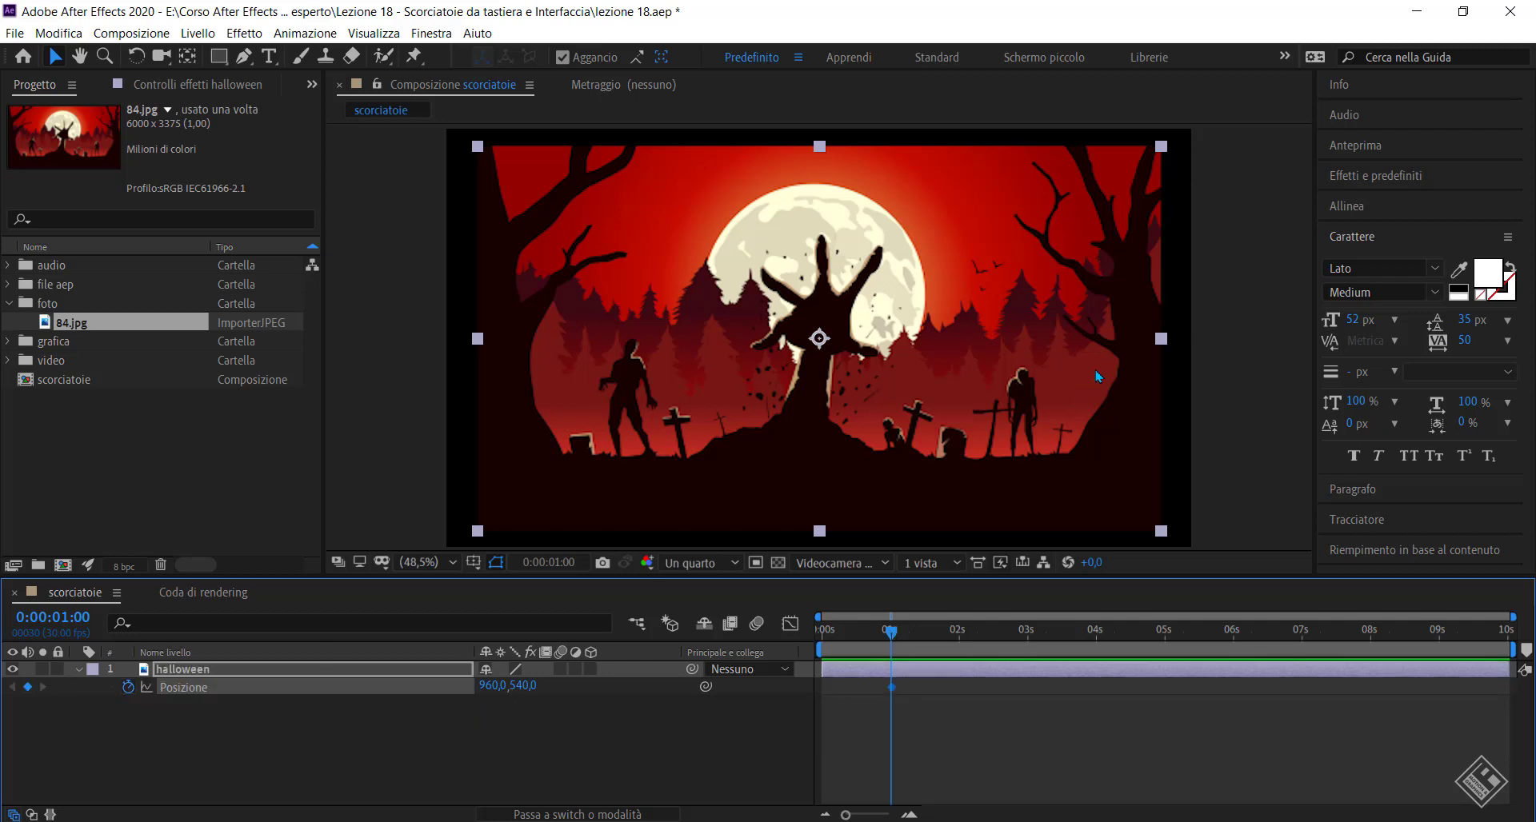
left_click(1095, 400)
left_click_drag(1096, 400, 375, 407)
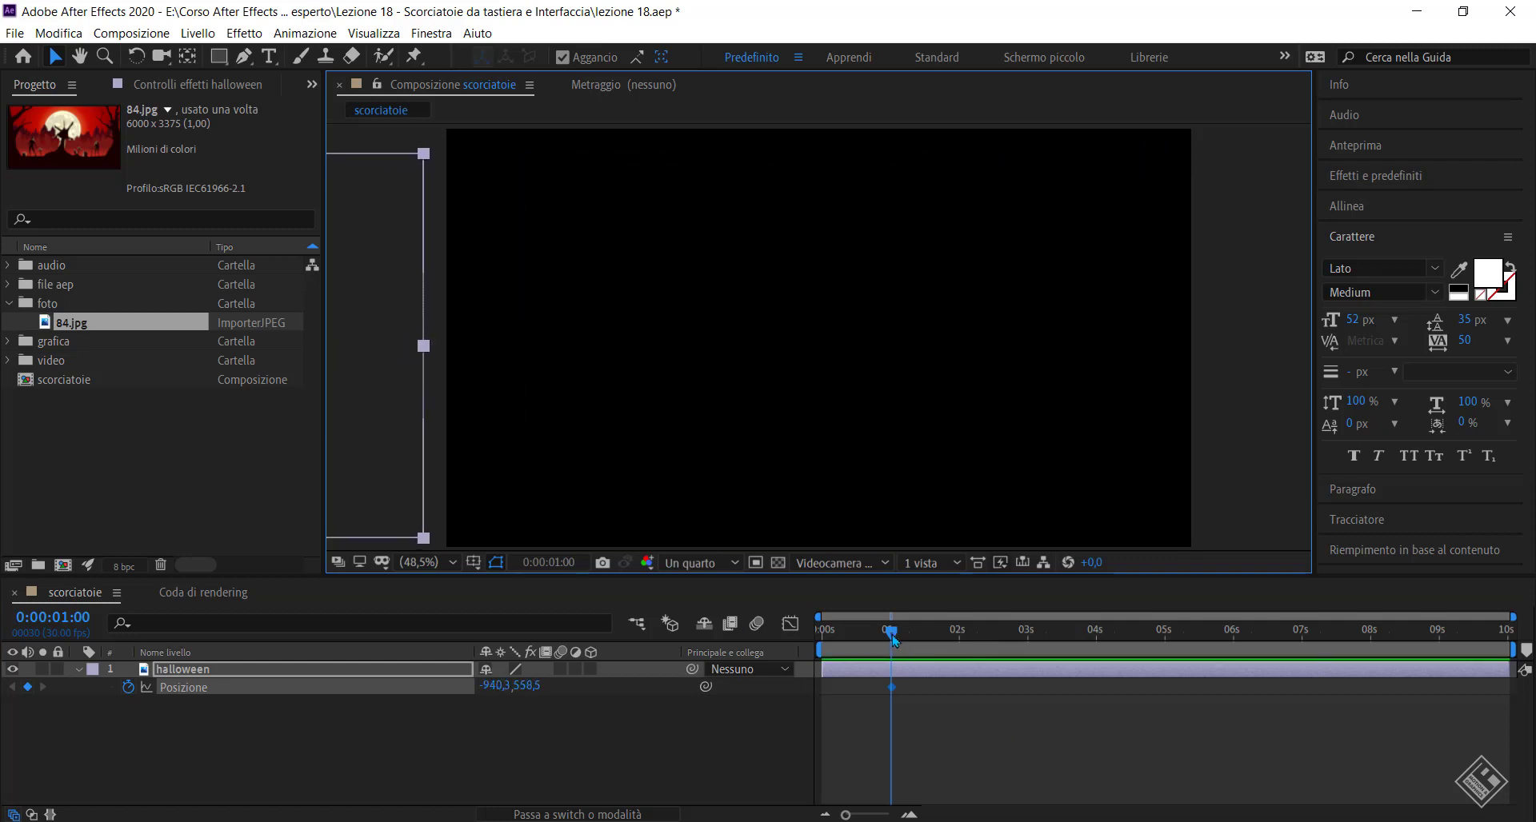
At 2 s, move the image back to the frame centre (947.6, 535.9).
left_click_drag(897, 642, 963, 642)
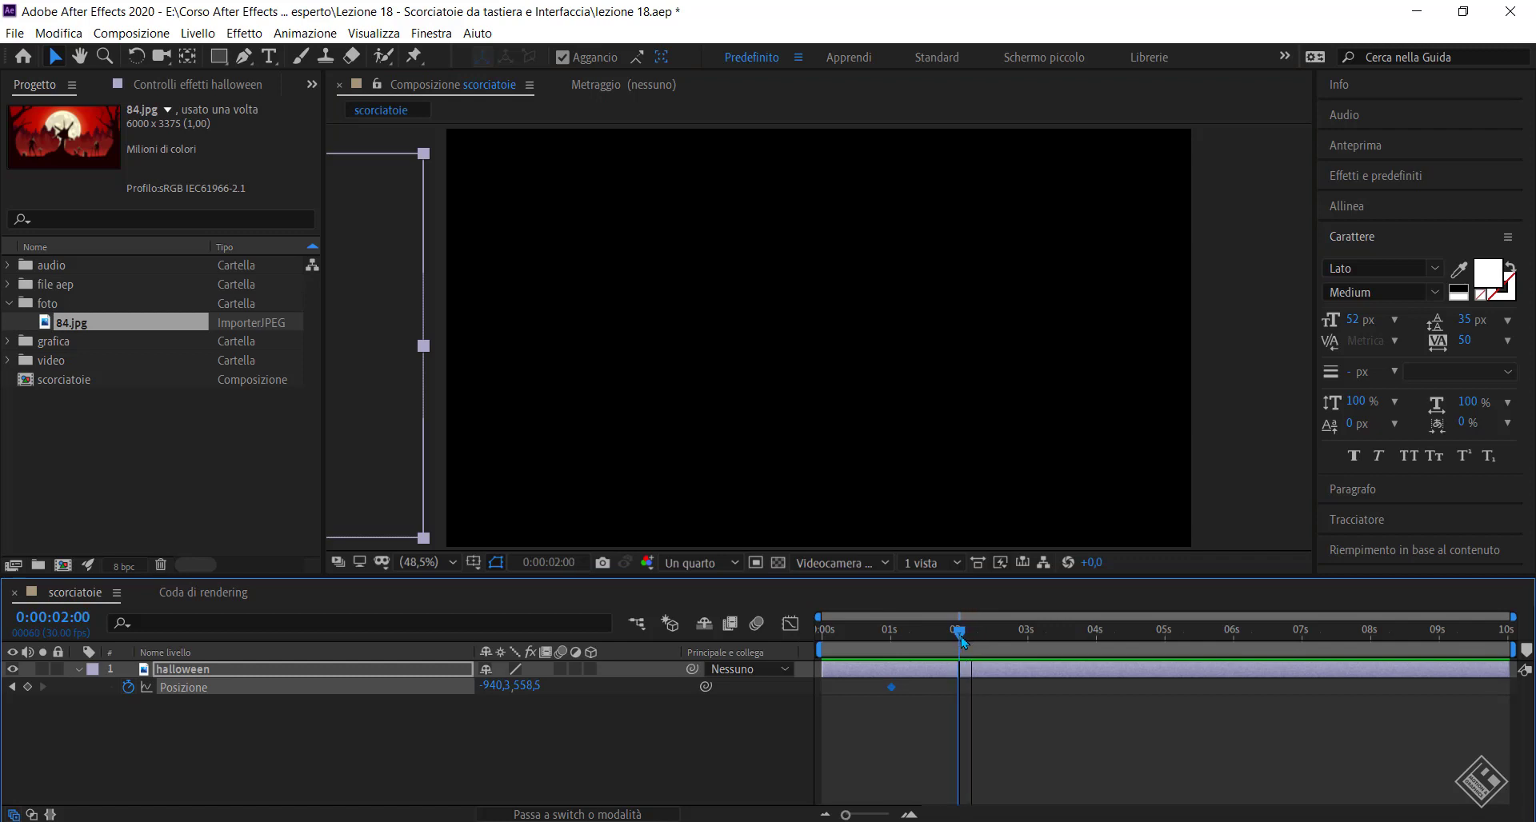
left_click_drag(377, 411, 1111, 396)
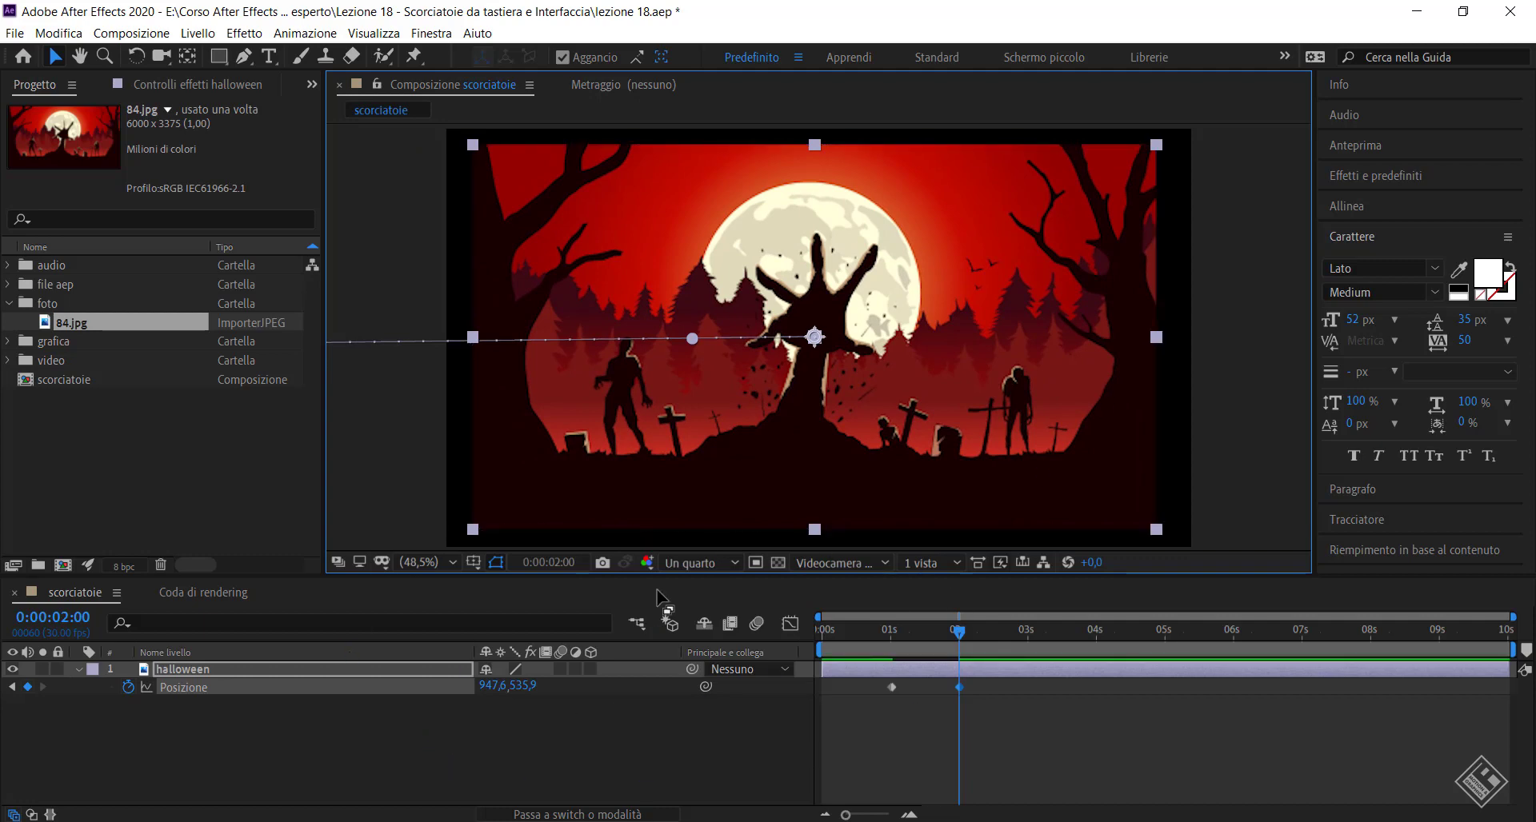
left_click(188, 675)
key("s")
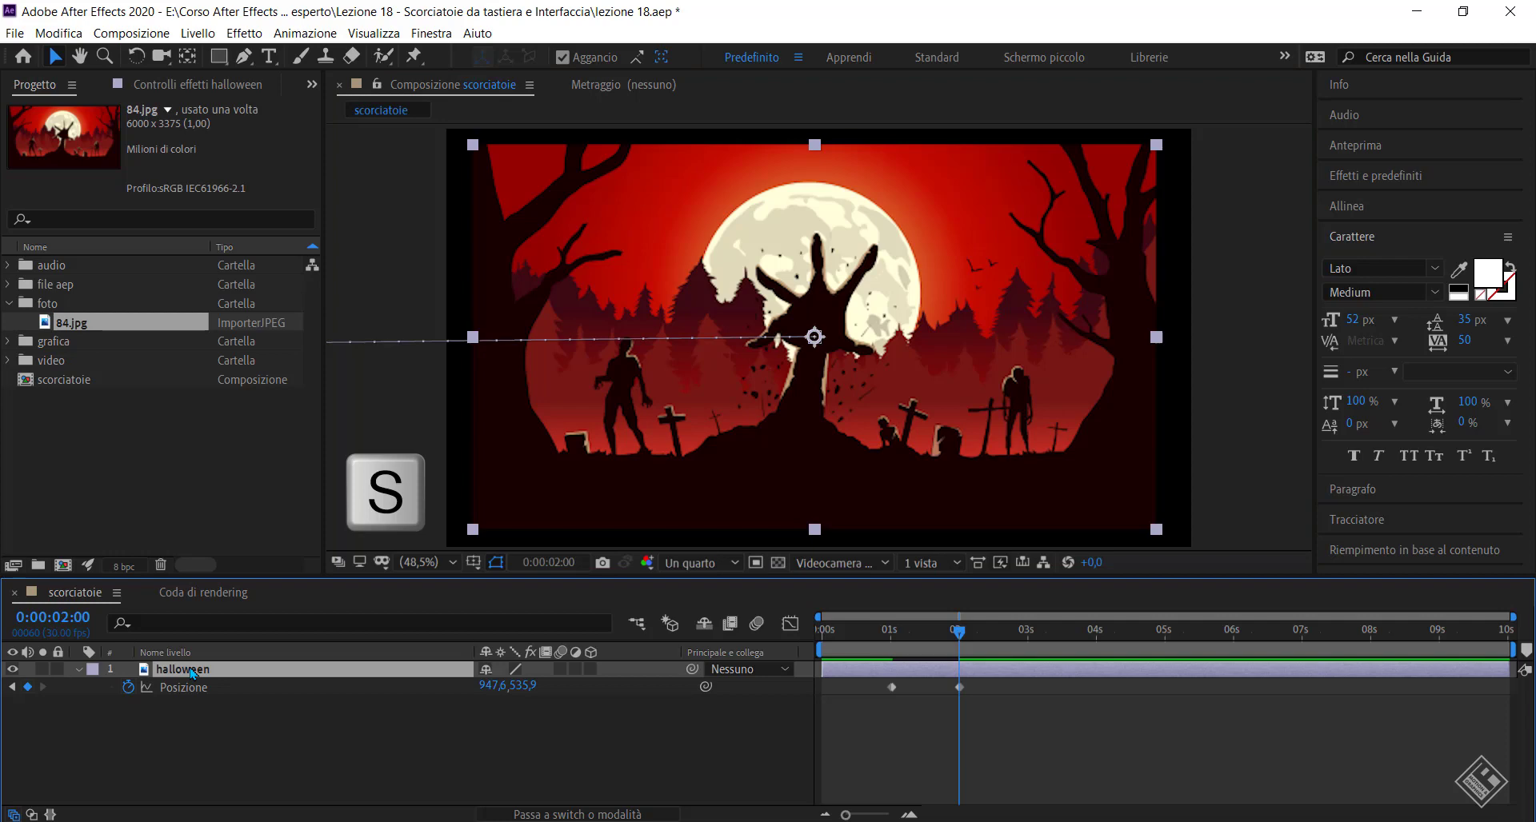
At 1 s, set the halloween layer's Scale to 0% and add a Scale keyframe.
key("s")
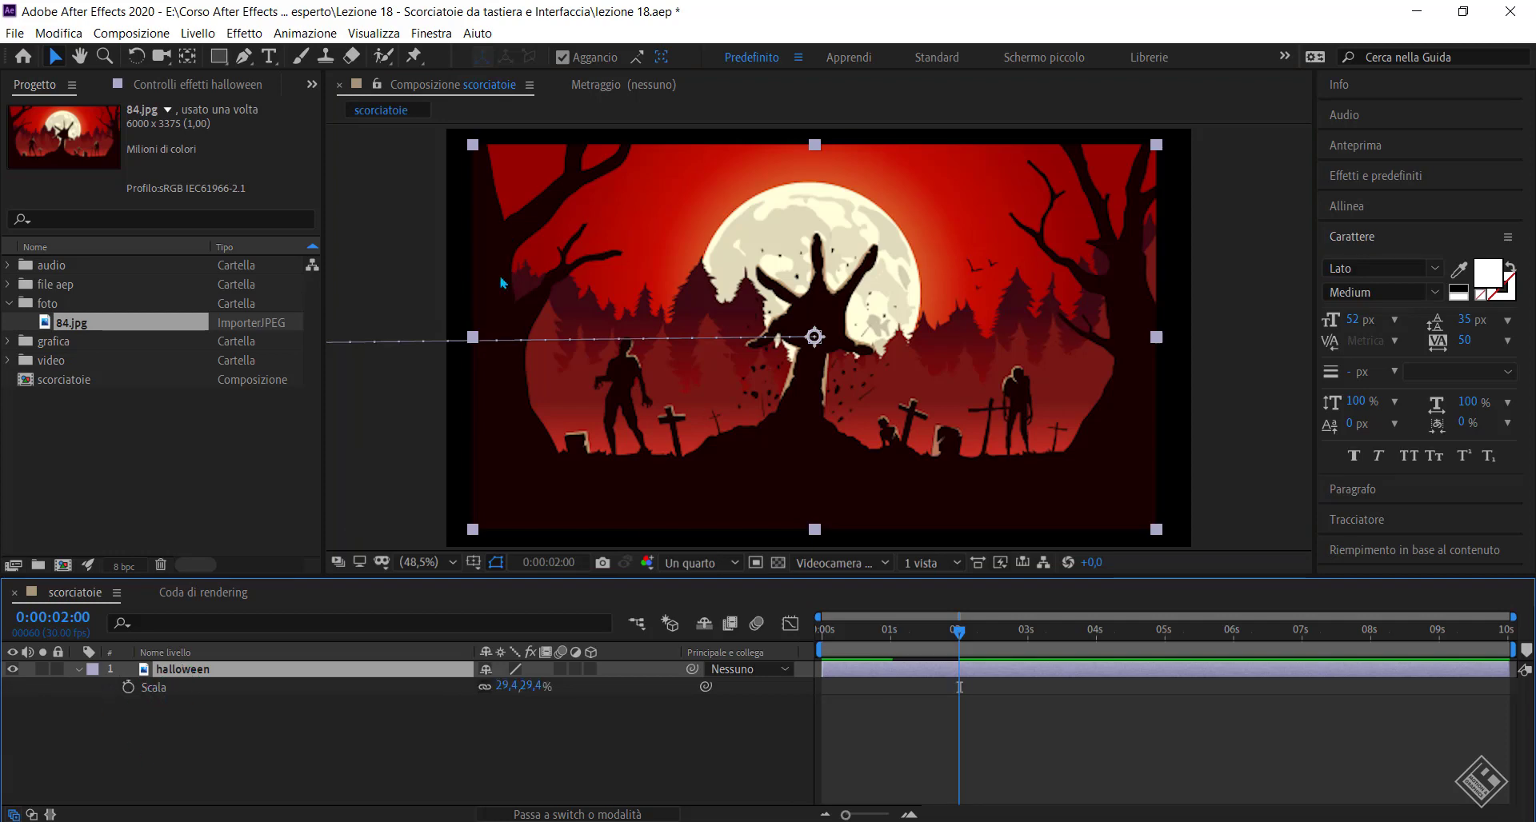
left_click_drag(959, 632, 891, 636)
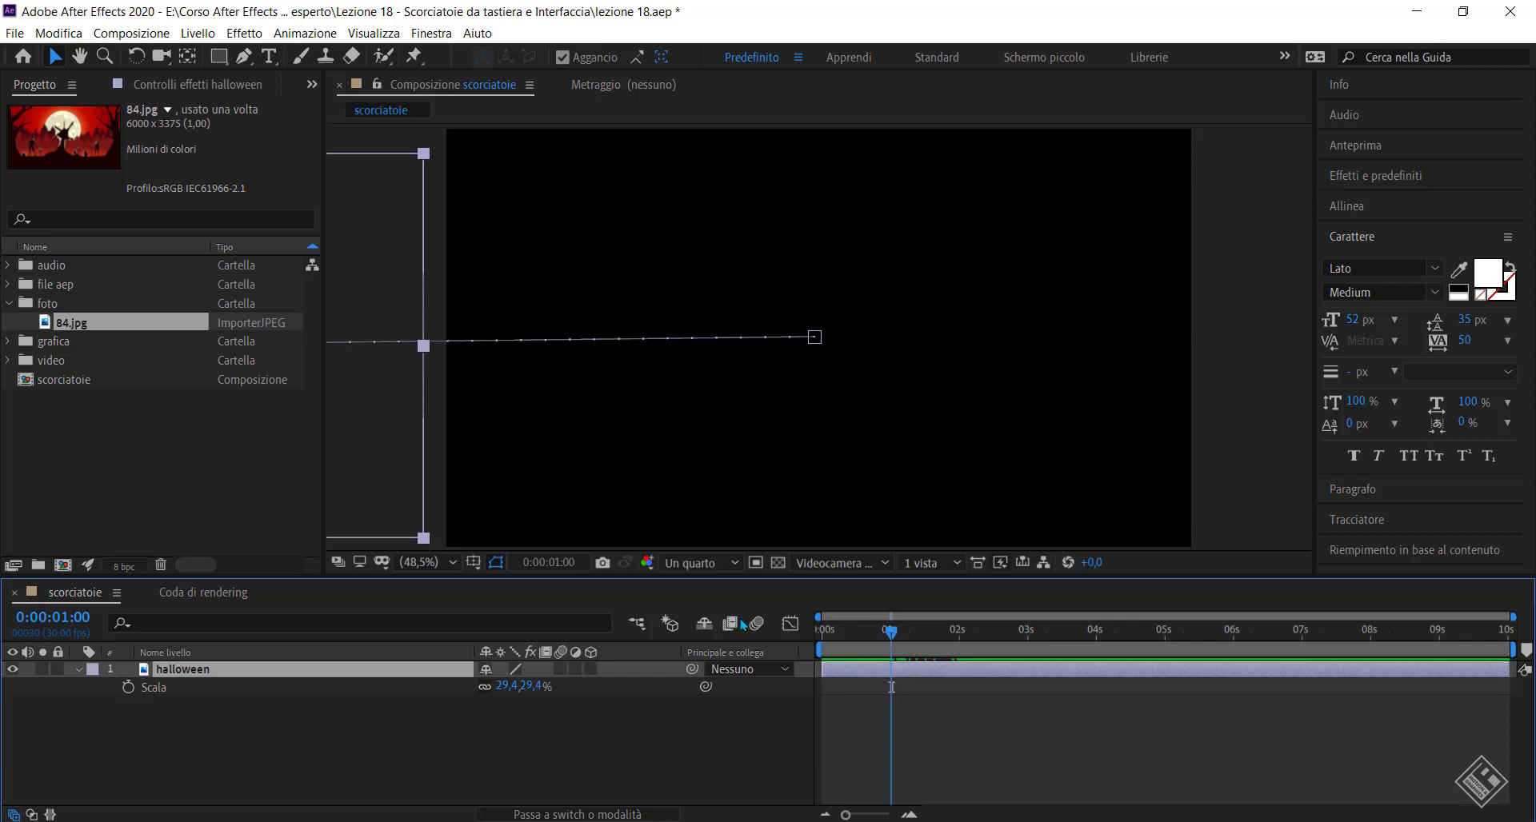
left_click_drag(507, 685, 479, 688)
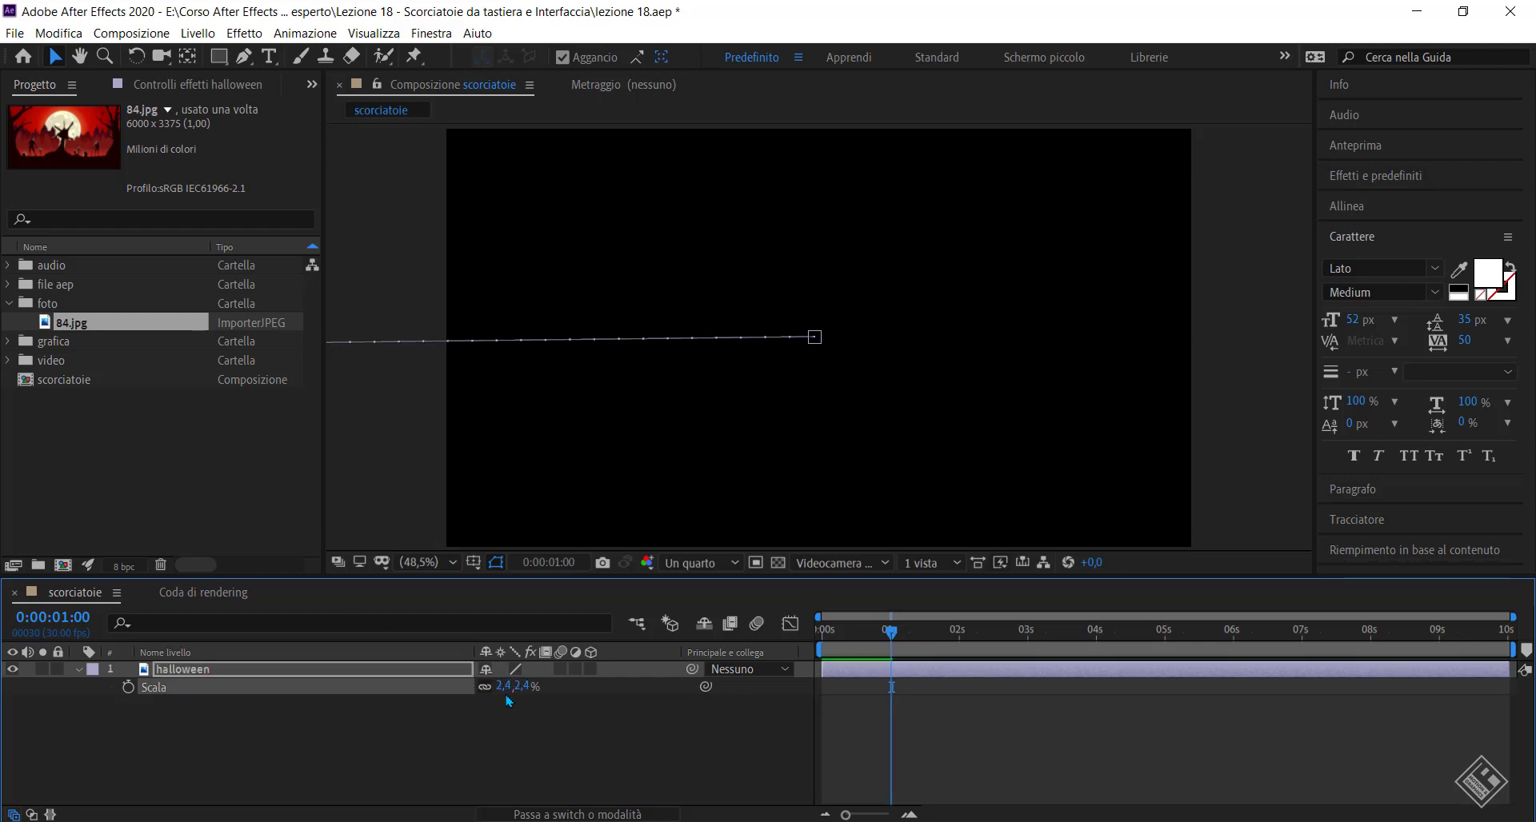
left_click(506, 686)
type("0")
key("Return")
left_click(128, 688)
At 2 s, set Scale to 100%, then 50%, then scrub it down to 30%.
left_click_drag(890, 632, 959, 634)
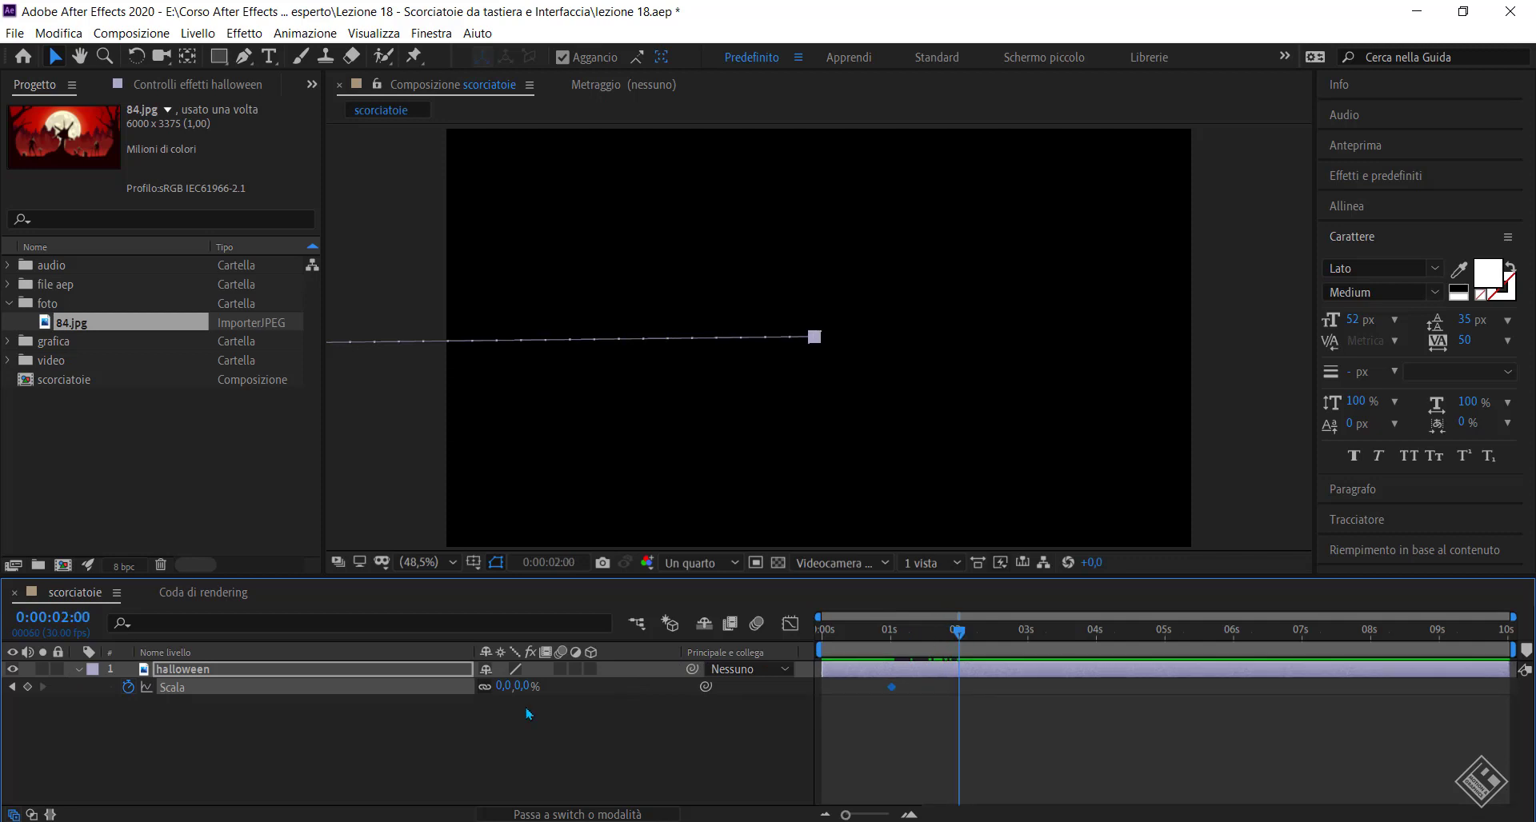
left_click(502, 686)
type("100")
key("Return")
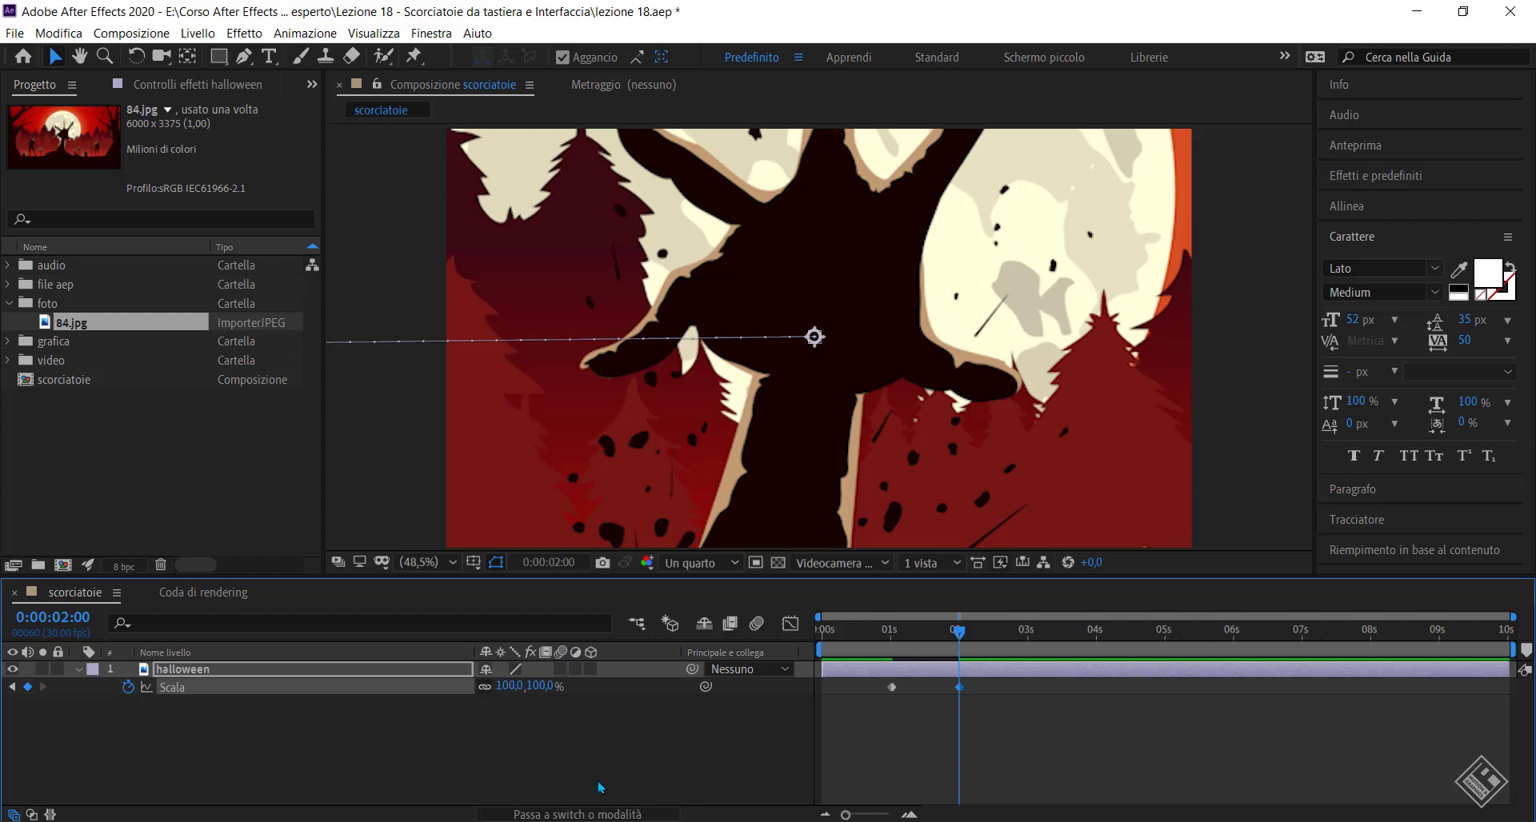
left_click(510, 686)
type("50")
key("Return")
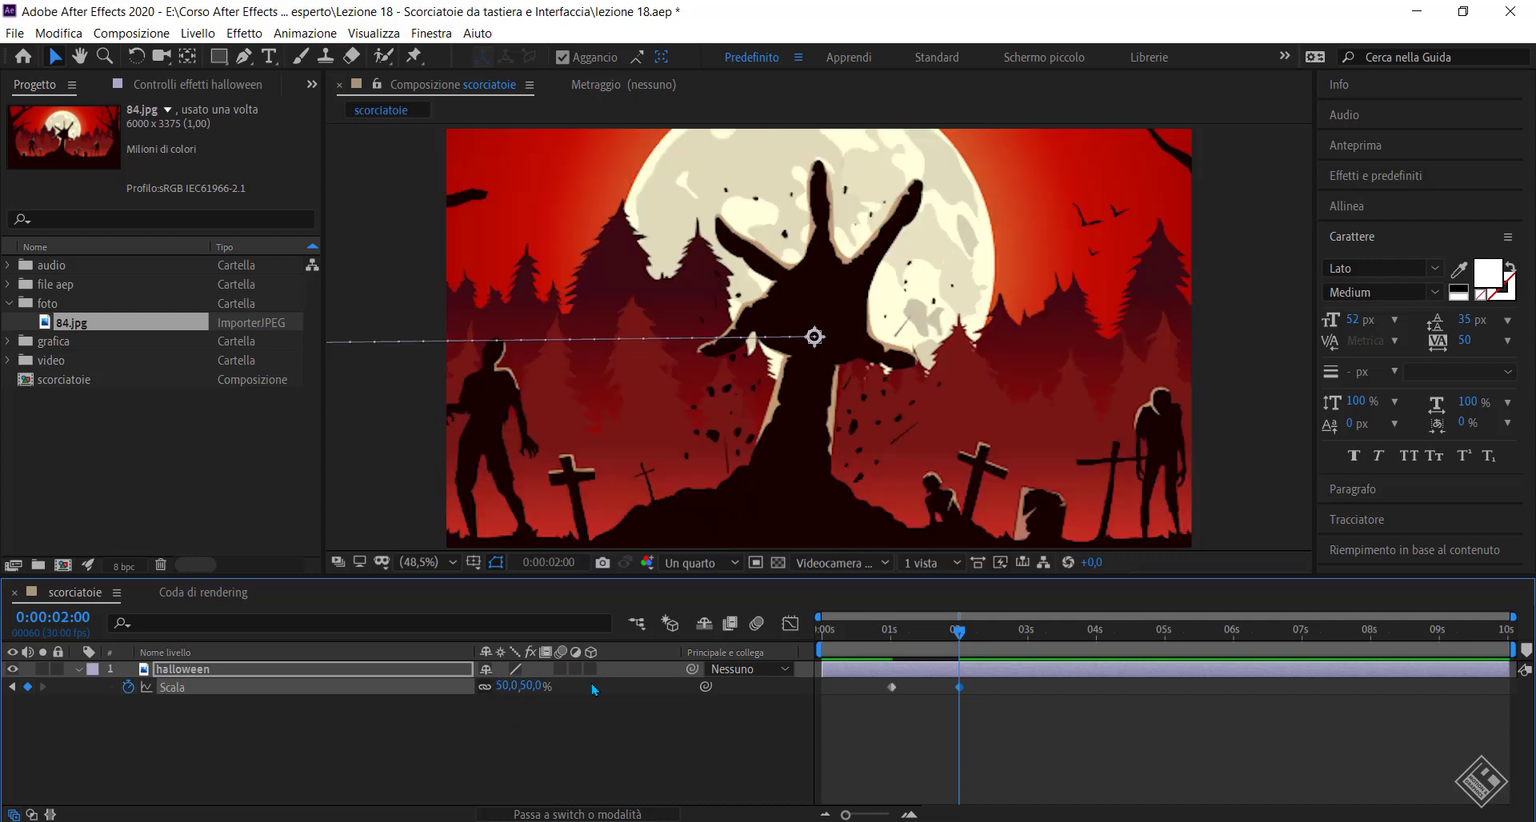
left_click_drag(506, 686, 484, 686)
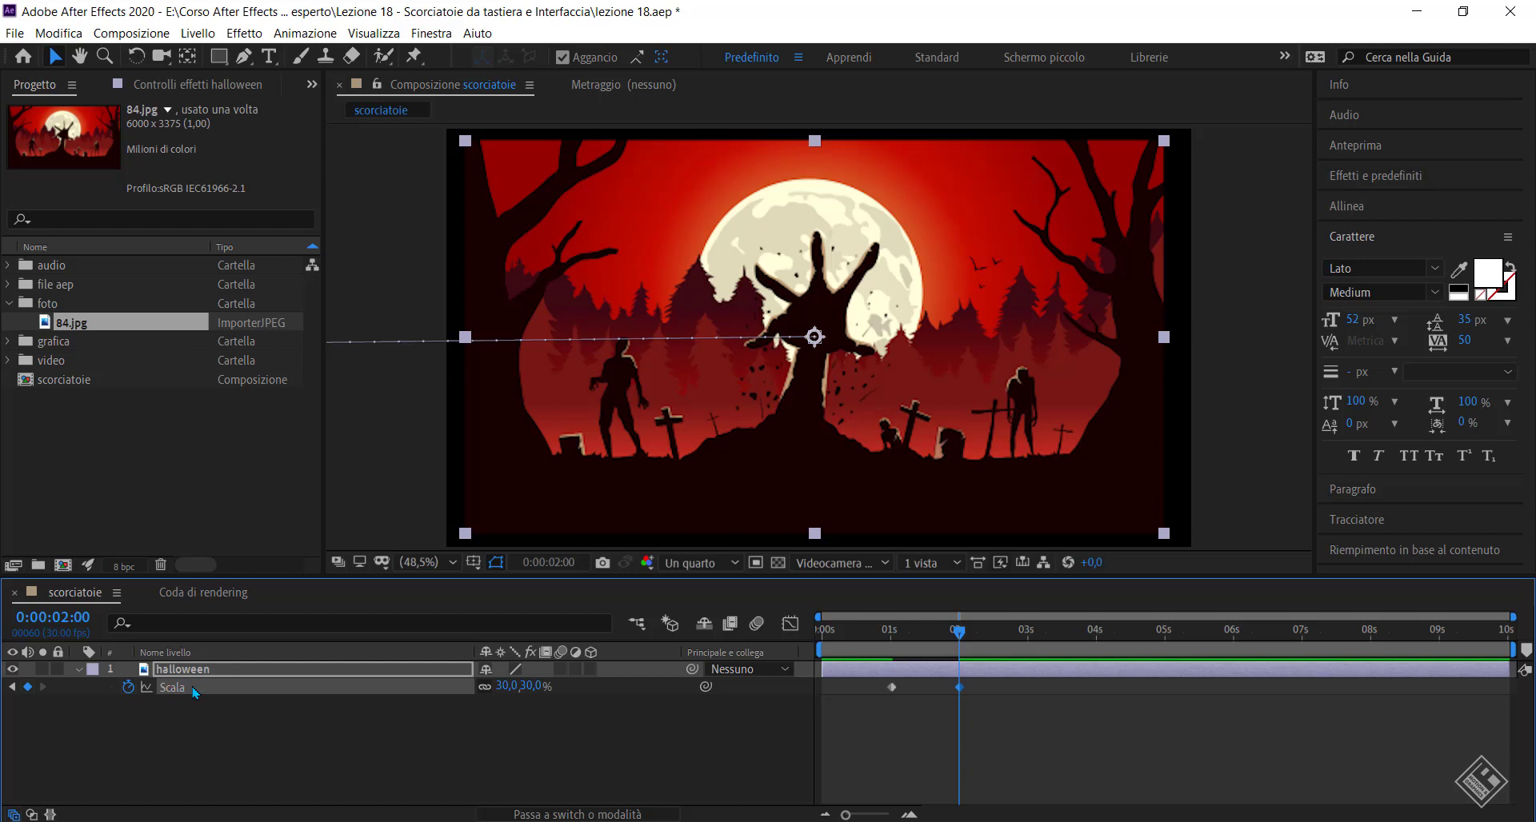
left_click(255, 674)
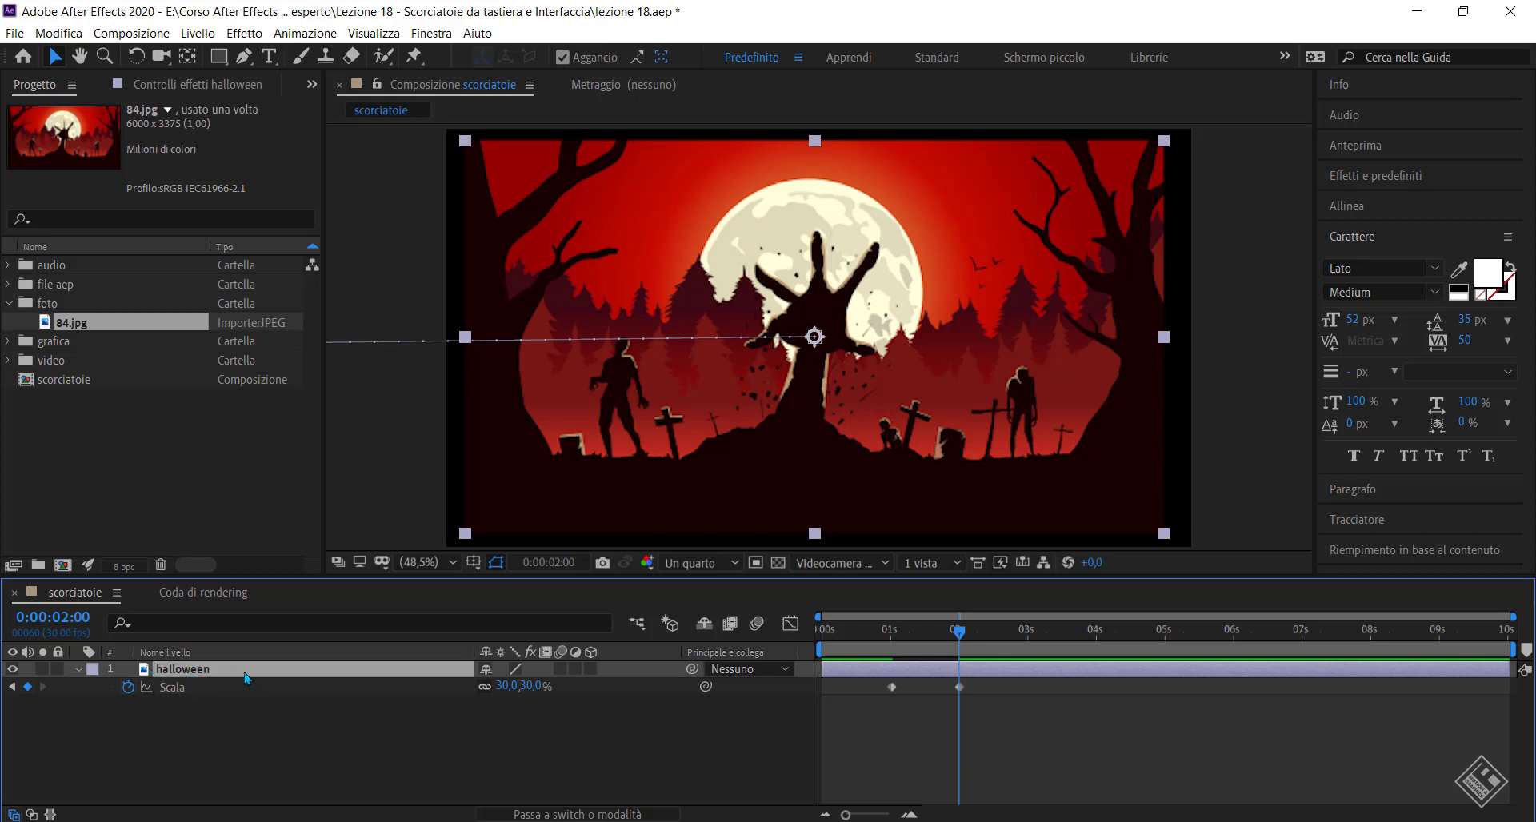
key("r")
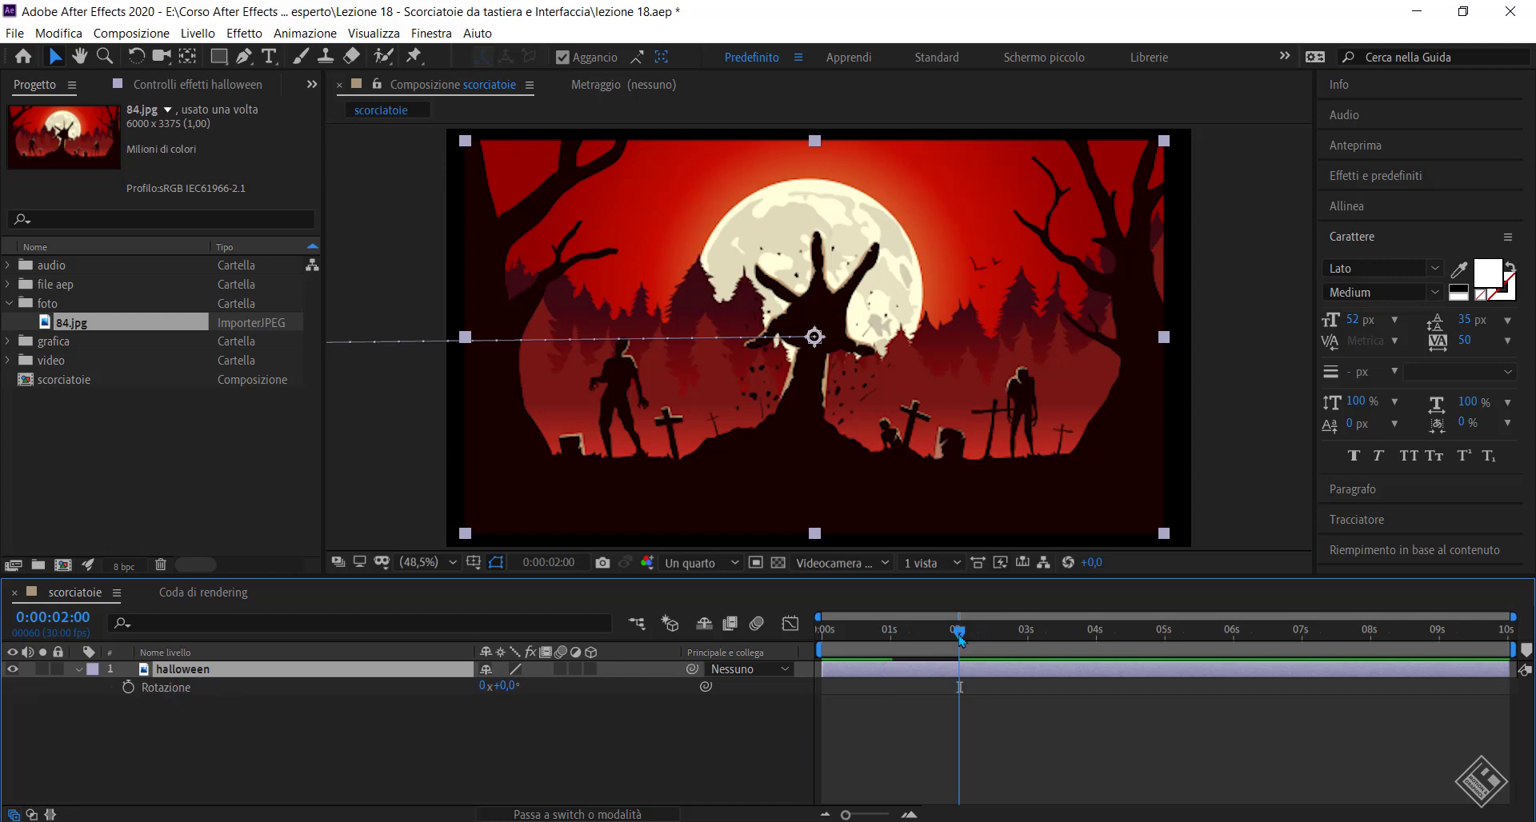
Keyframe Rotation at 1 s and set it to 1x+0.0° at 2 s.
left_click_drag(958, 634, 893, 640)
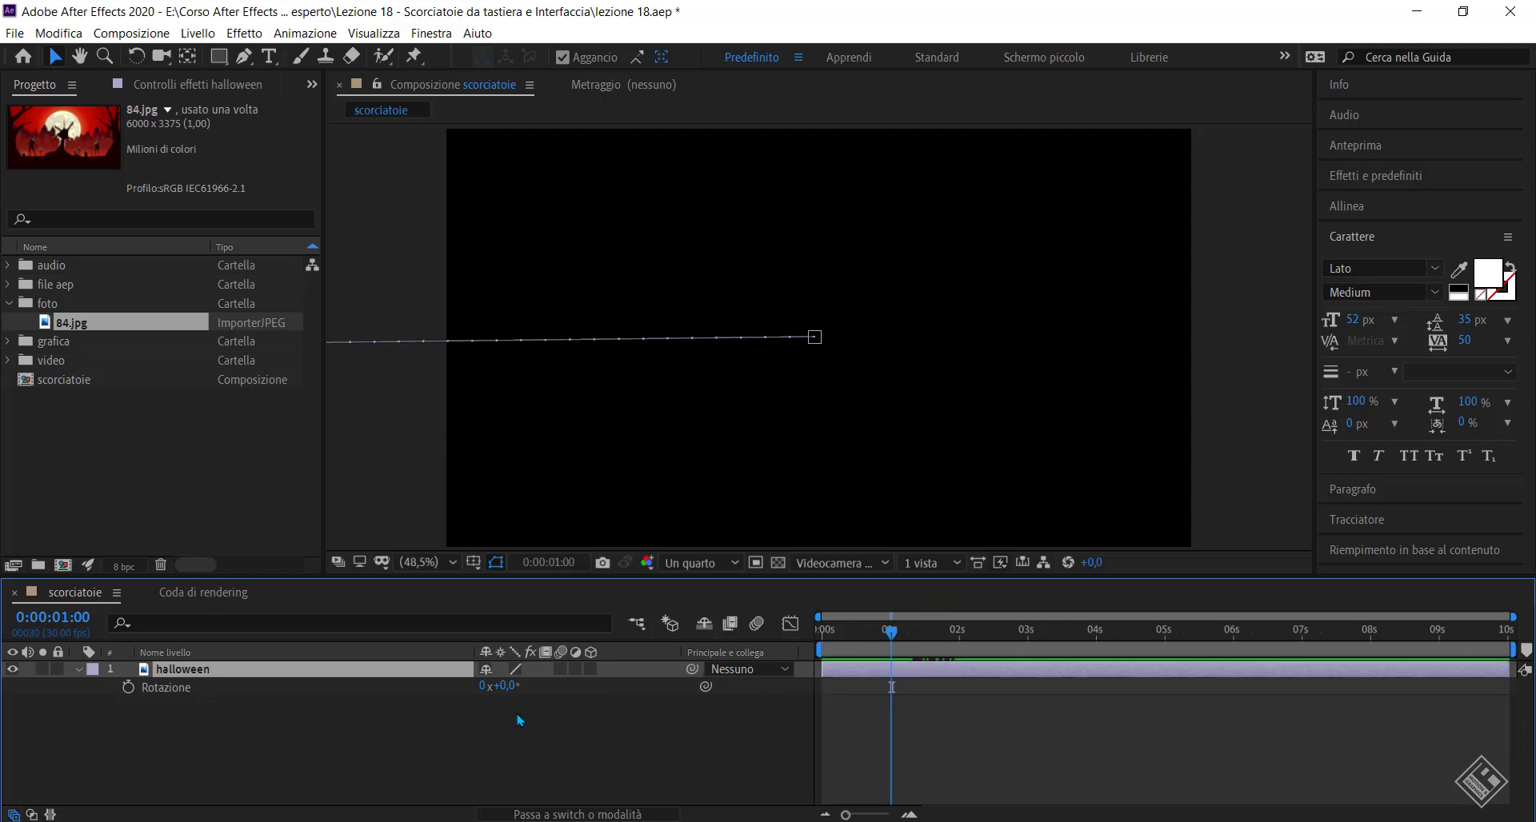
left_click(129, 689)
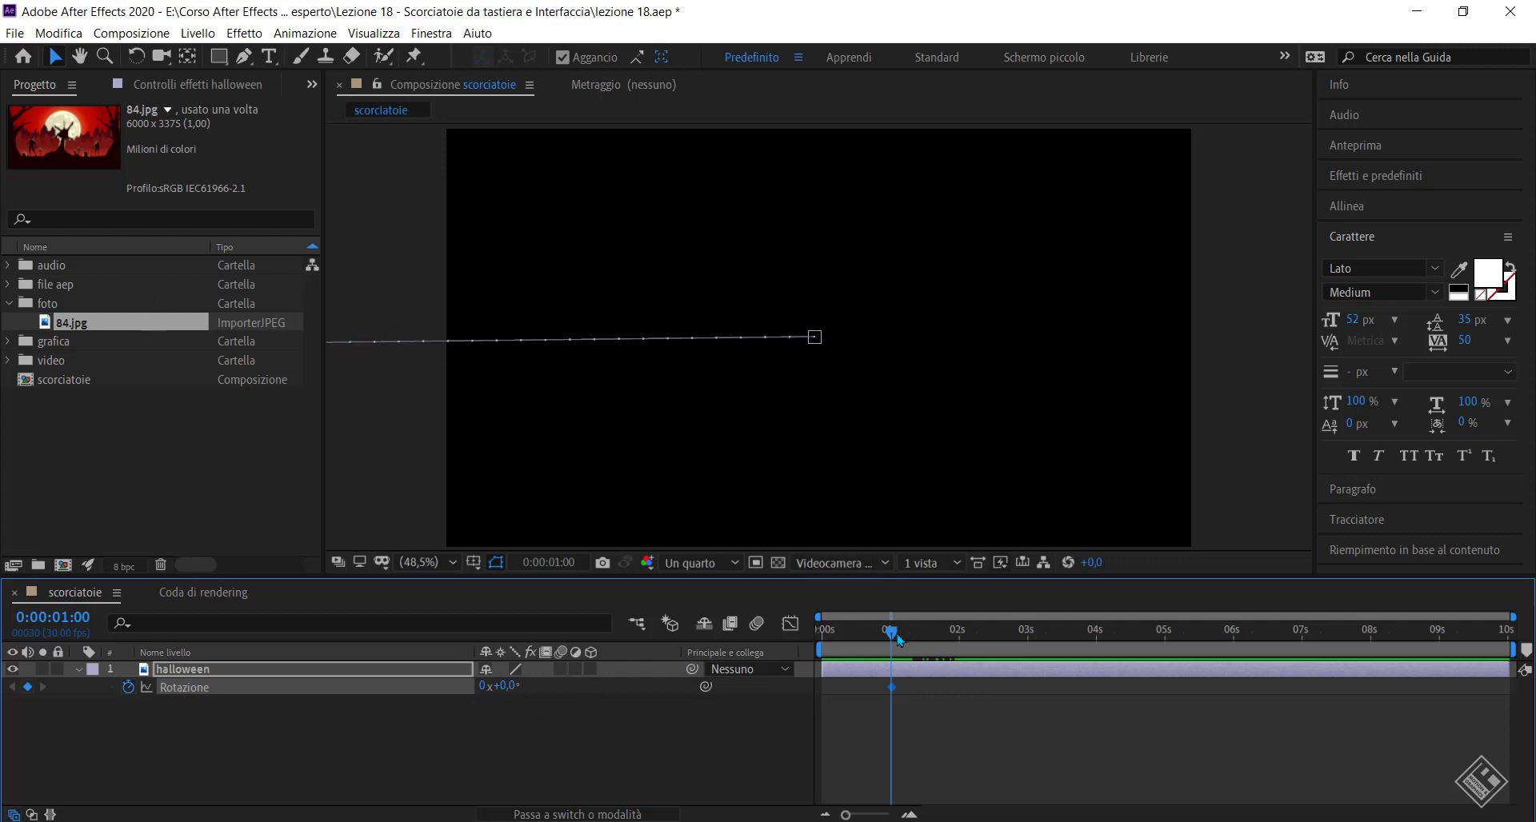
left_click_drag(892, 638, 958, 637)
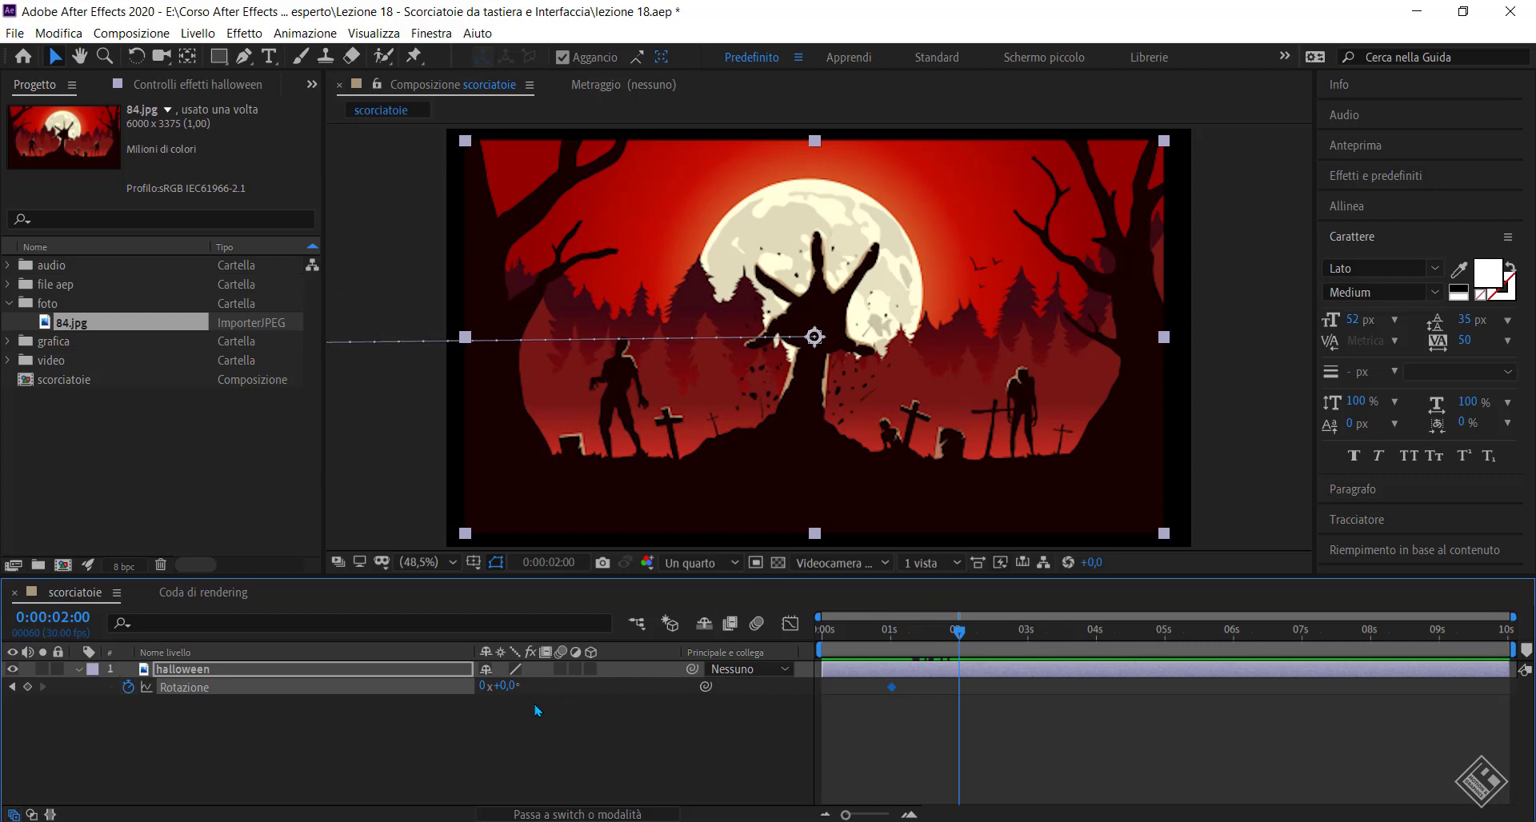
left_click(482, 687)
type("1")
key("Return")
left_click(214, 675)
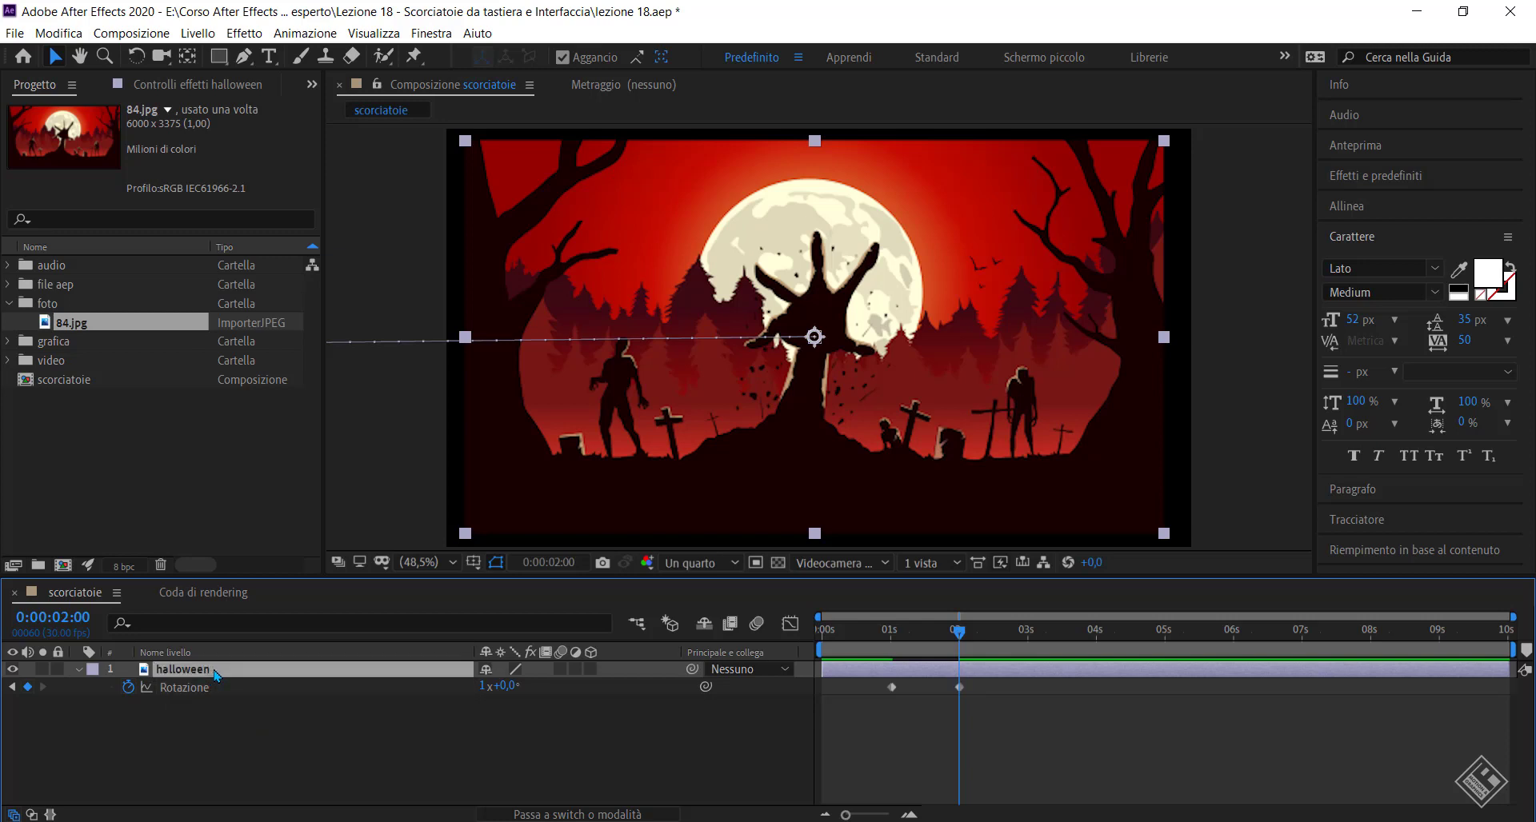
Add an Opacity keyframe of 0% at 1 s on the halloween layer.
key("t")
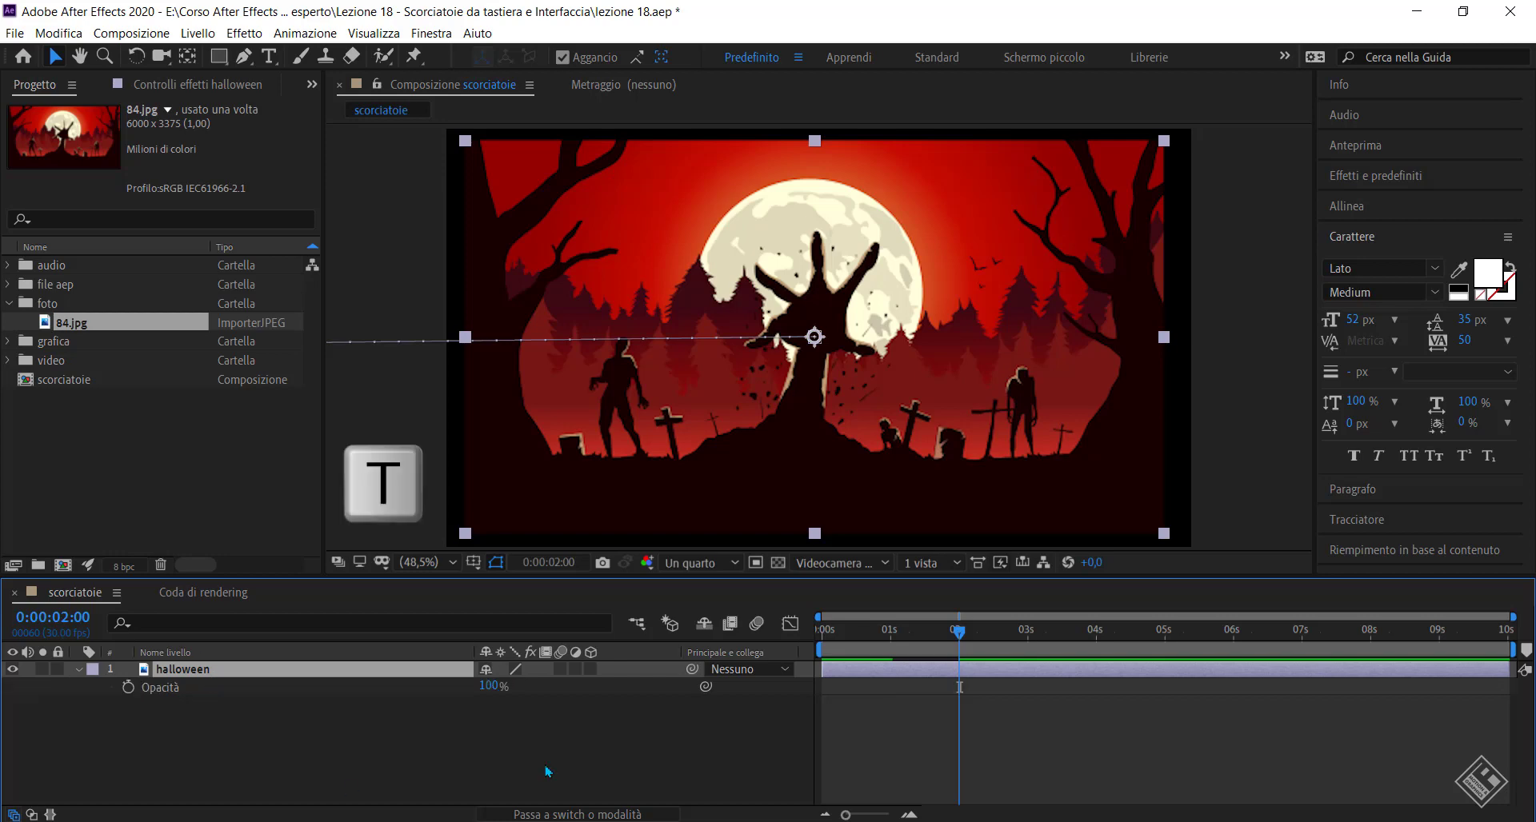
left_click_drag(958, 636, 896, 642)
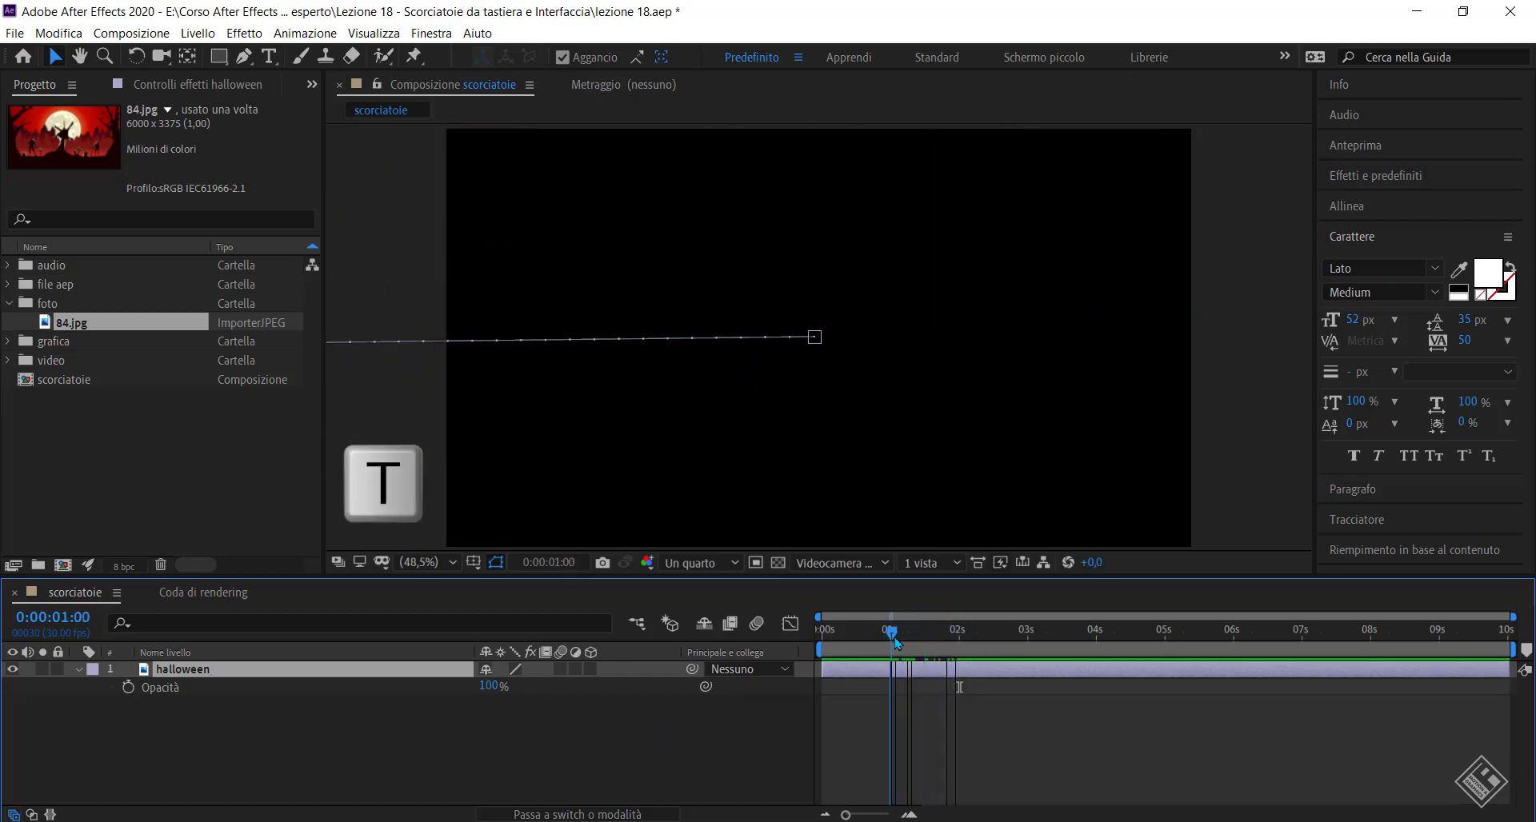
left_click(128, 688)
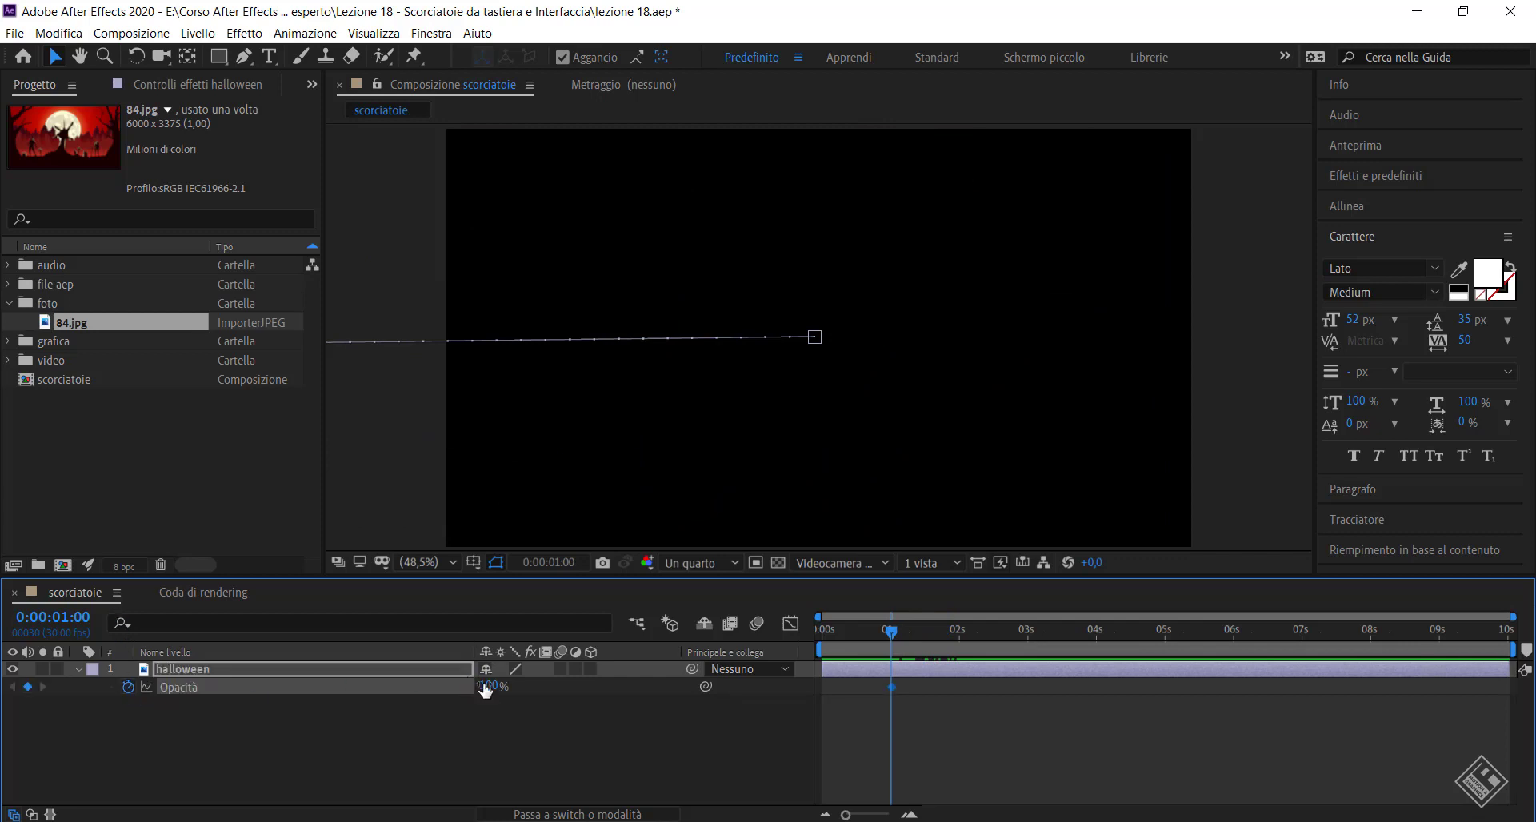
left_click_drag(485, 686, 244, 695)
Set Opacity to 100% near 0:00:01:20, nudge that keyframe later, and scrub to preview the fade.
left_click_drag(895, 636, 941, 641)
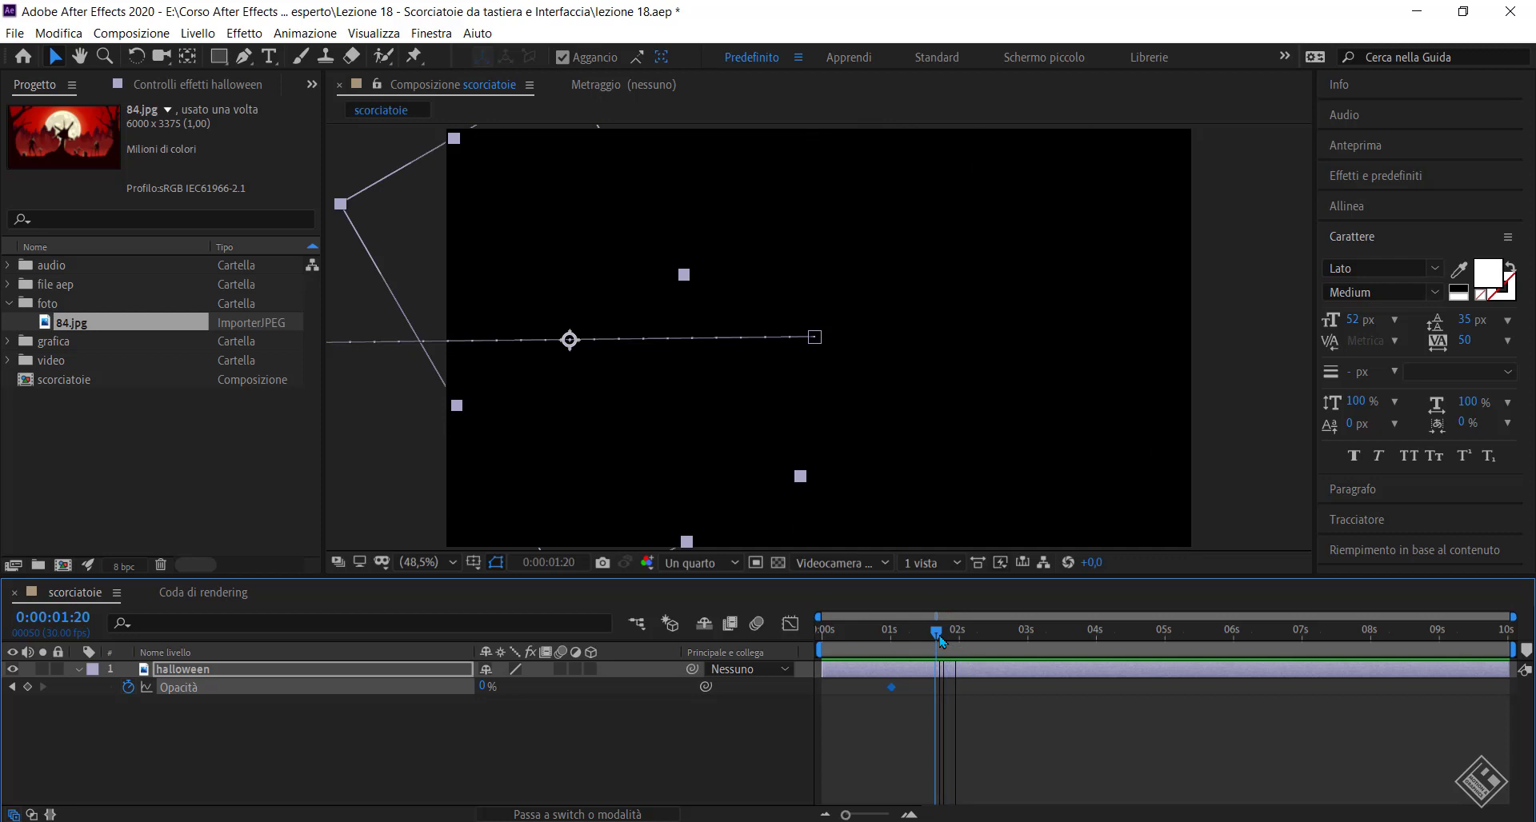
left_click(489, 700)
left_click_drag(483, 691, 680, 700)
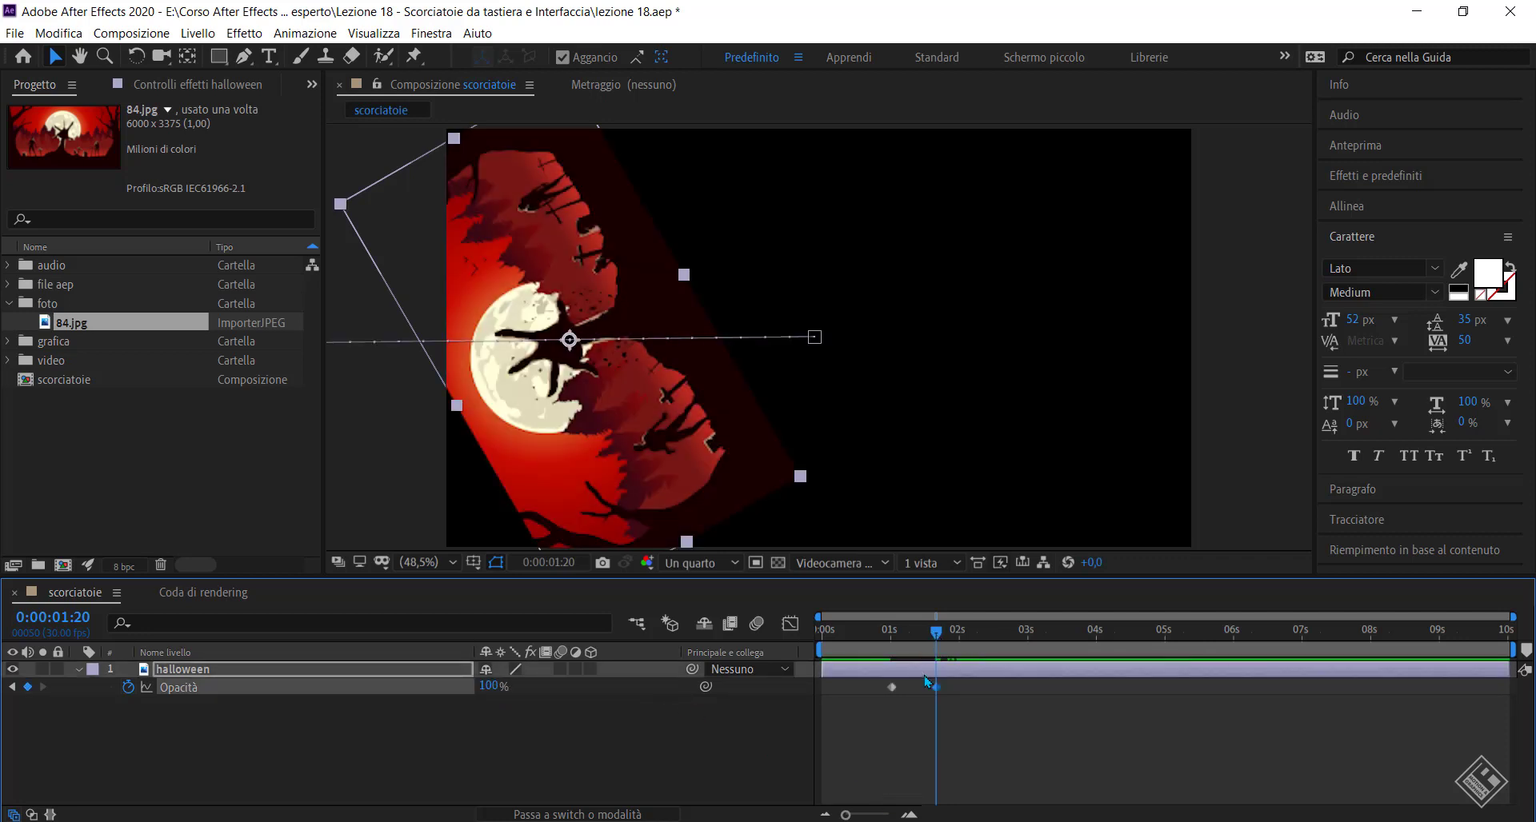
mouse_move(938, 676)
left_click_drag(940, 693, 941, 691)
mouse_move(936, 639)
left_mouse_down()
mouse_move(828, 640)
mouse_move(932, 640)
mouse_move(862, 646)
mouse_move(911, 640)
left_mouse_up()
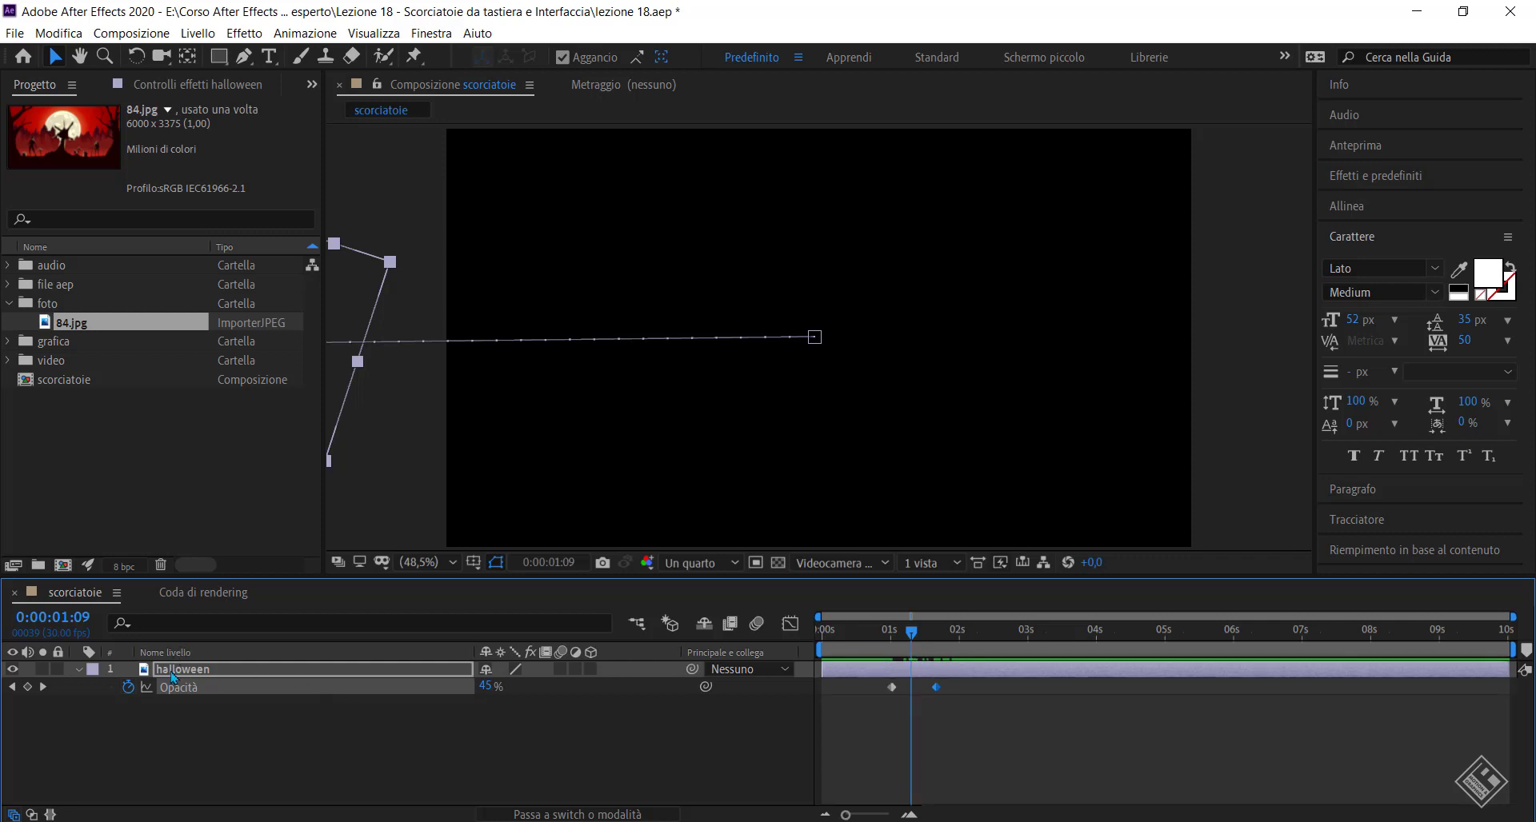
left_click_drag(911, 634, 966, 636)
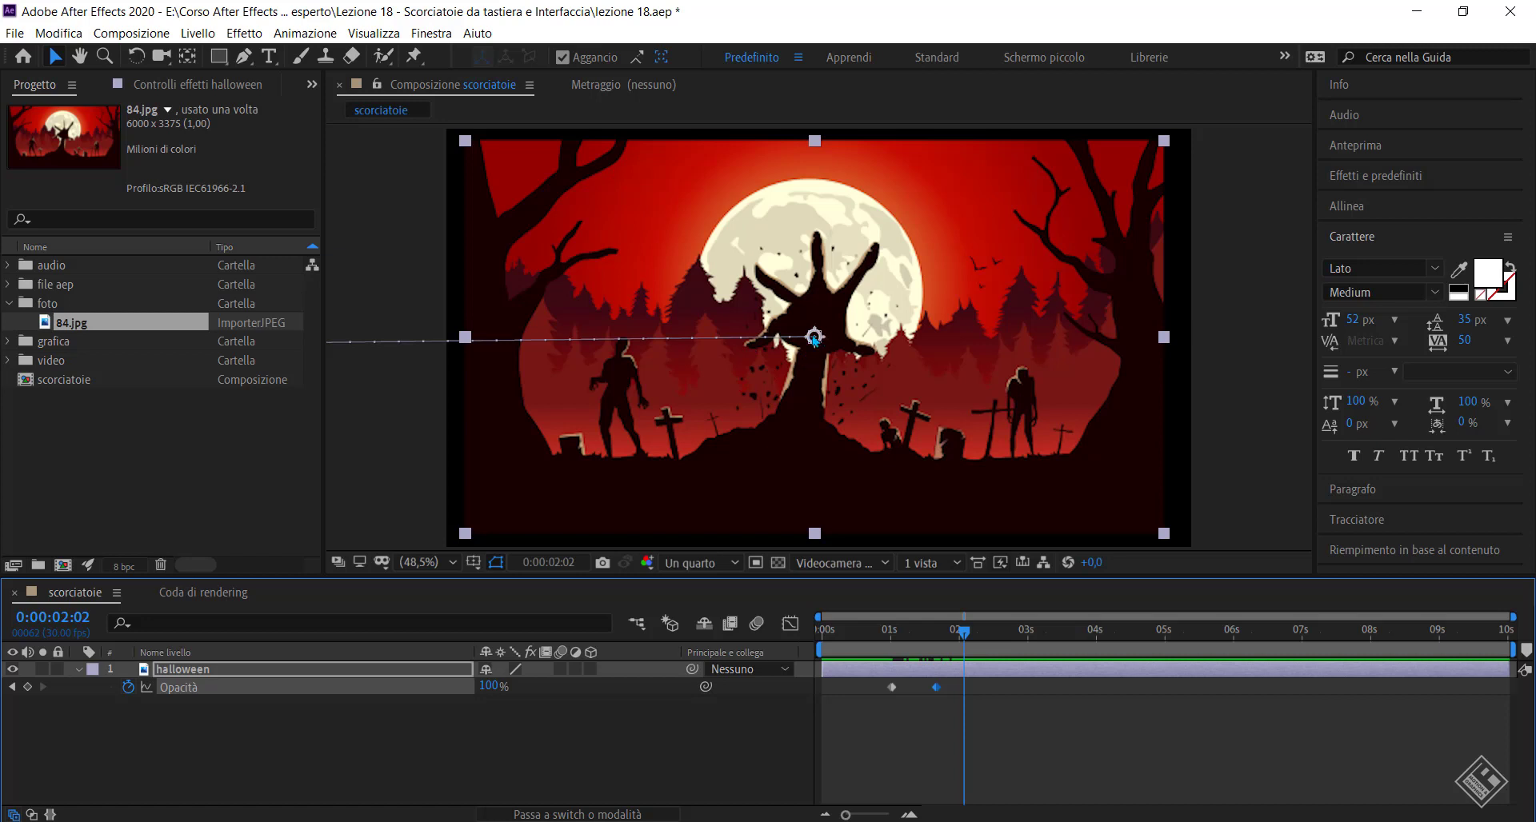
Show the halloween layer's Anchor Point, then reveal and hide all its keyframed properties.
key("a")
left_click(183, 673)
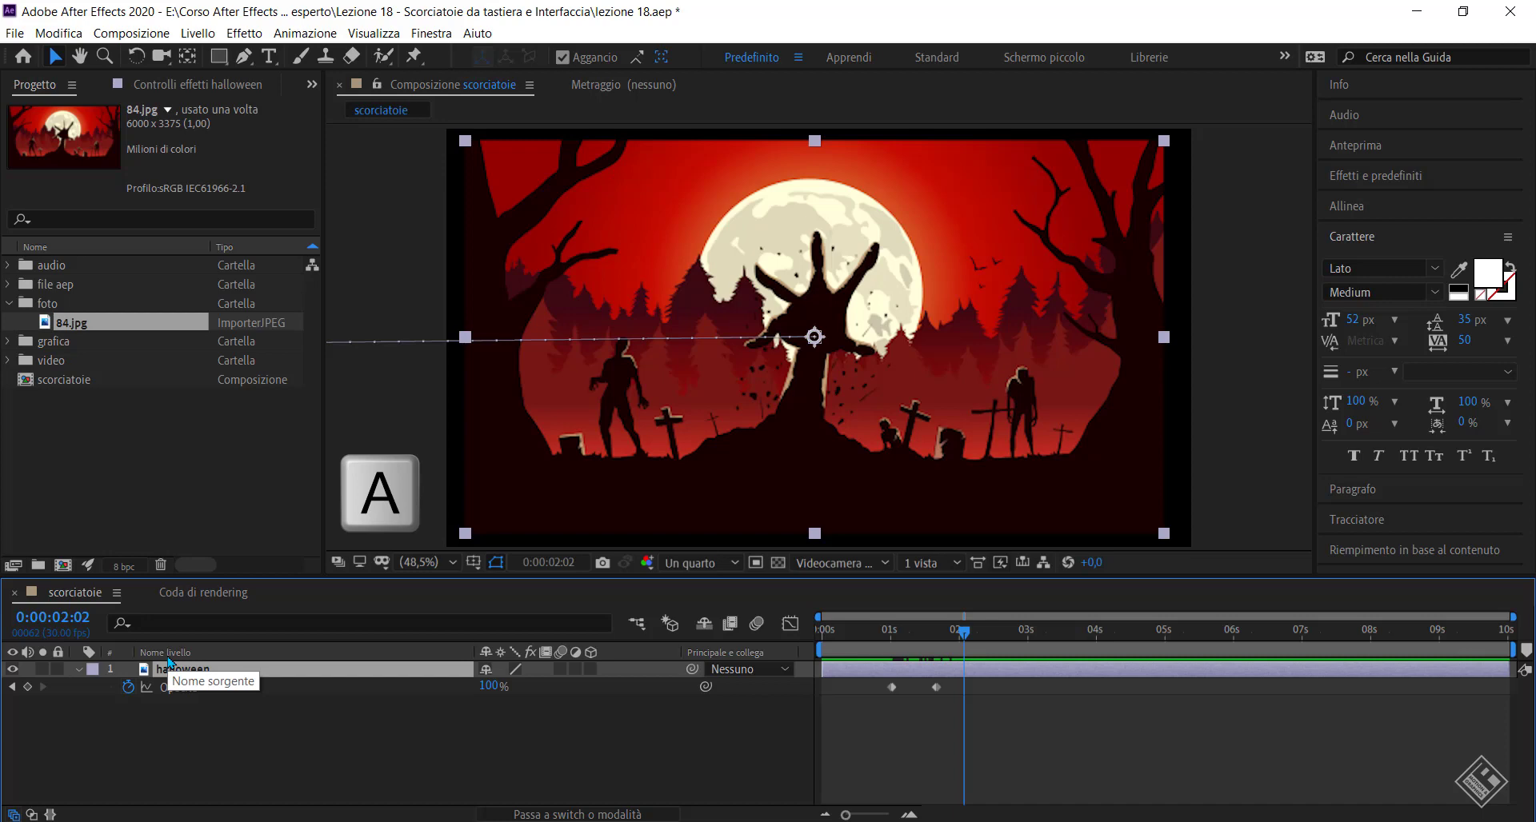
key("a")
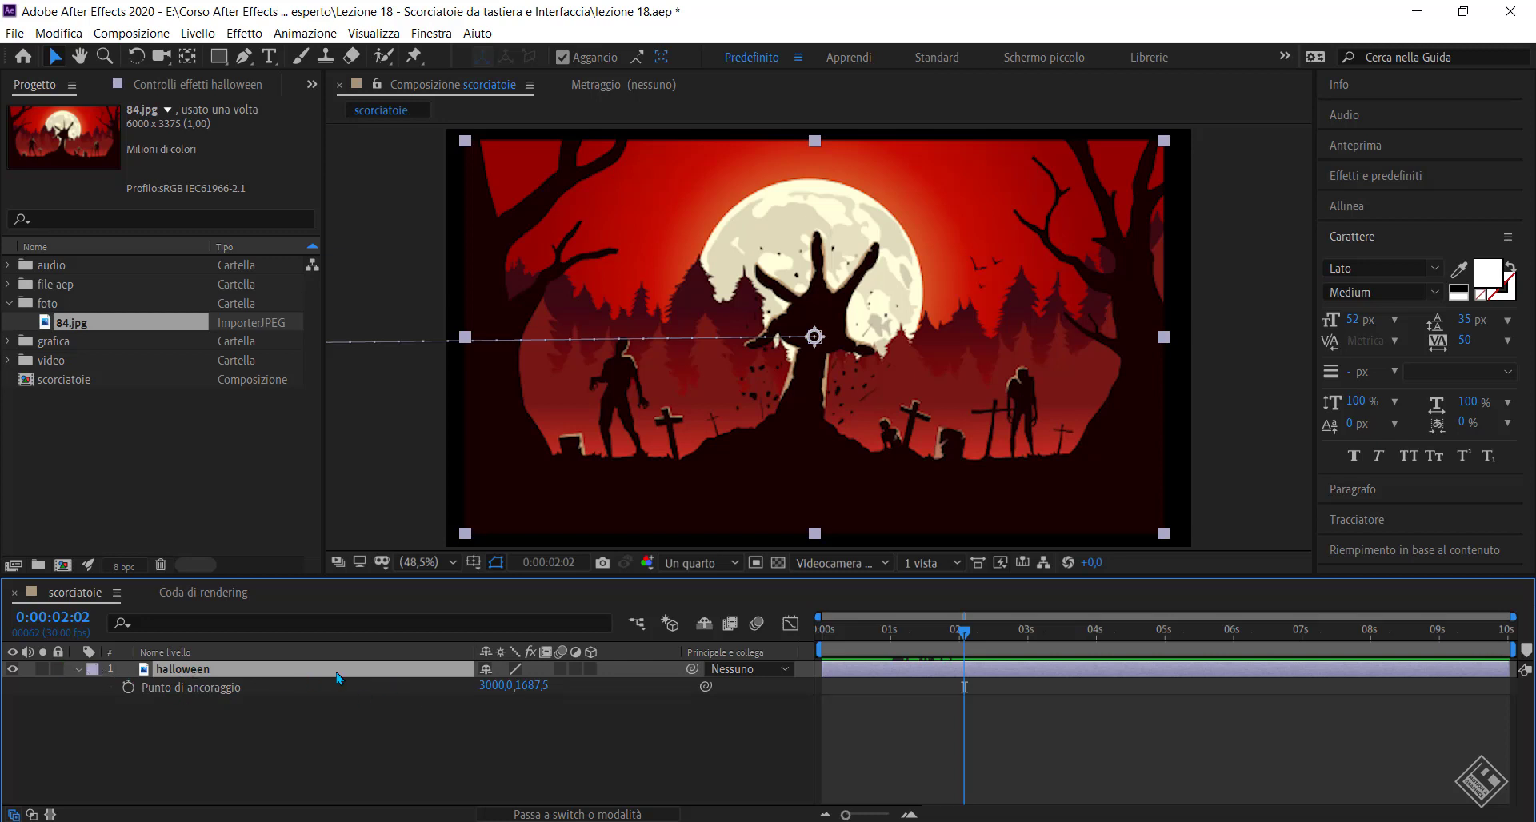
key("u")
key("u")
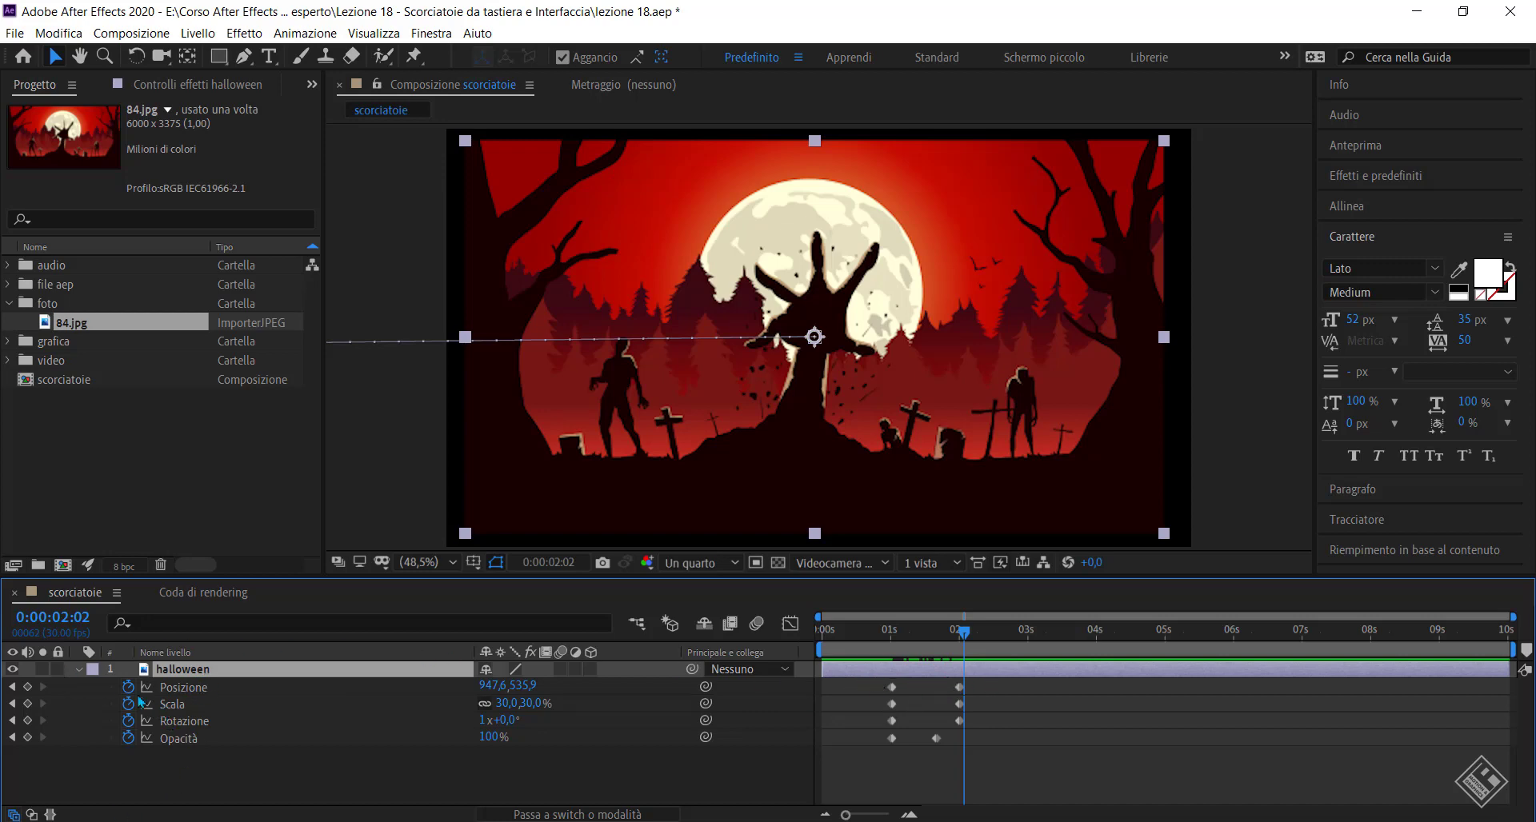
key("u")
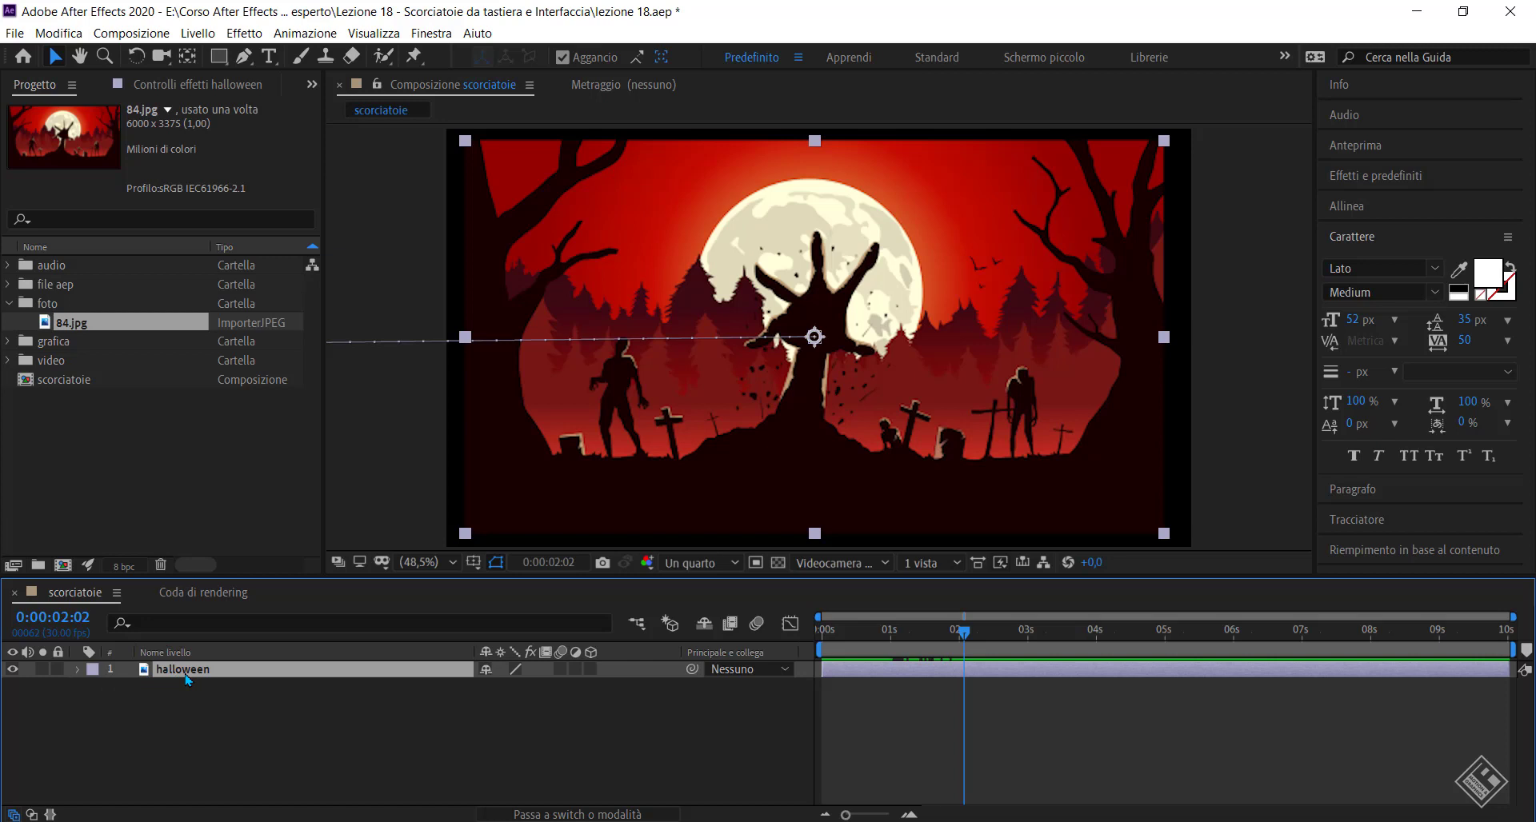
key("p")
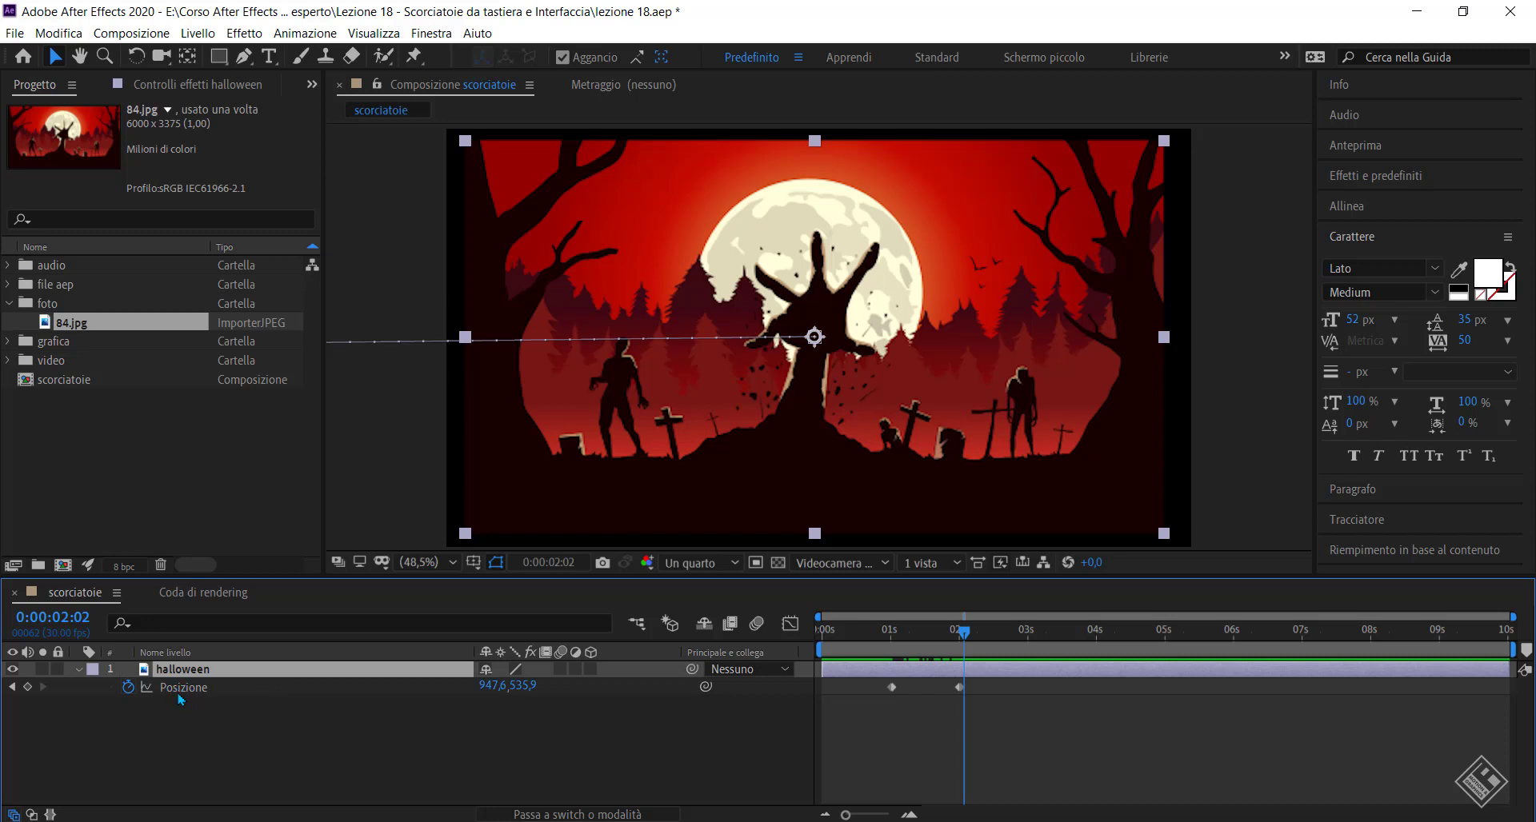
key("shift")
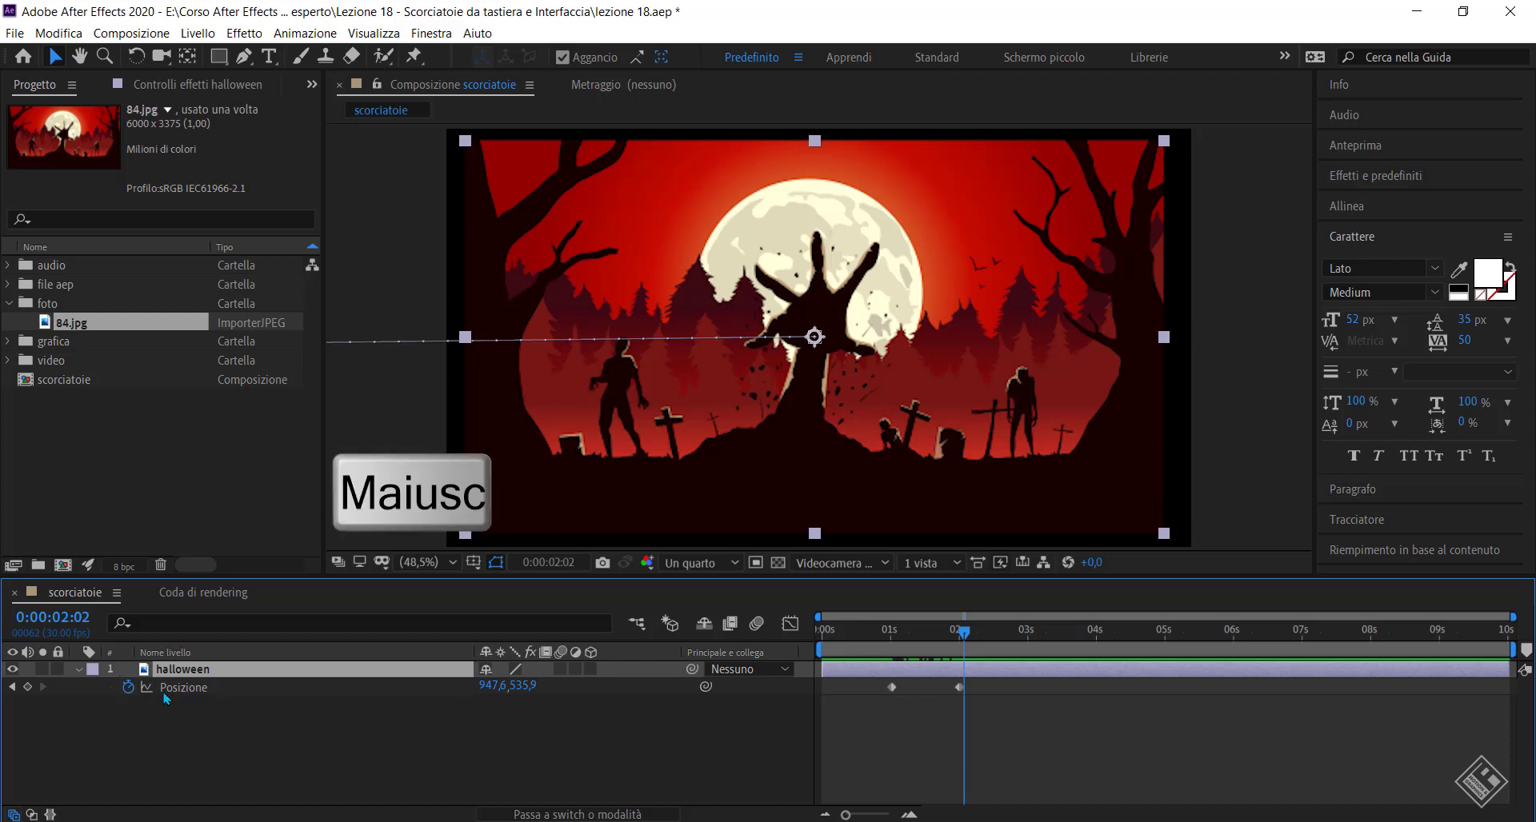
key("shift+s")
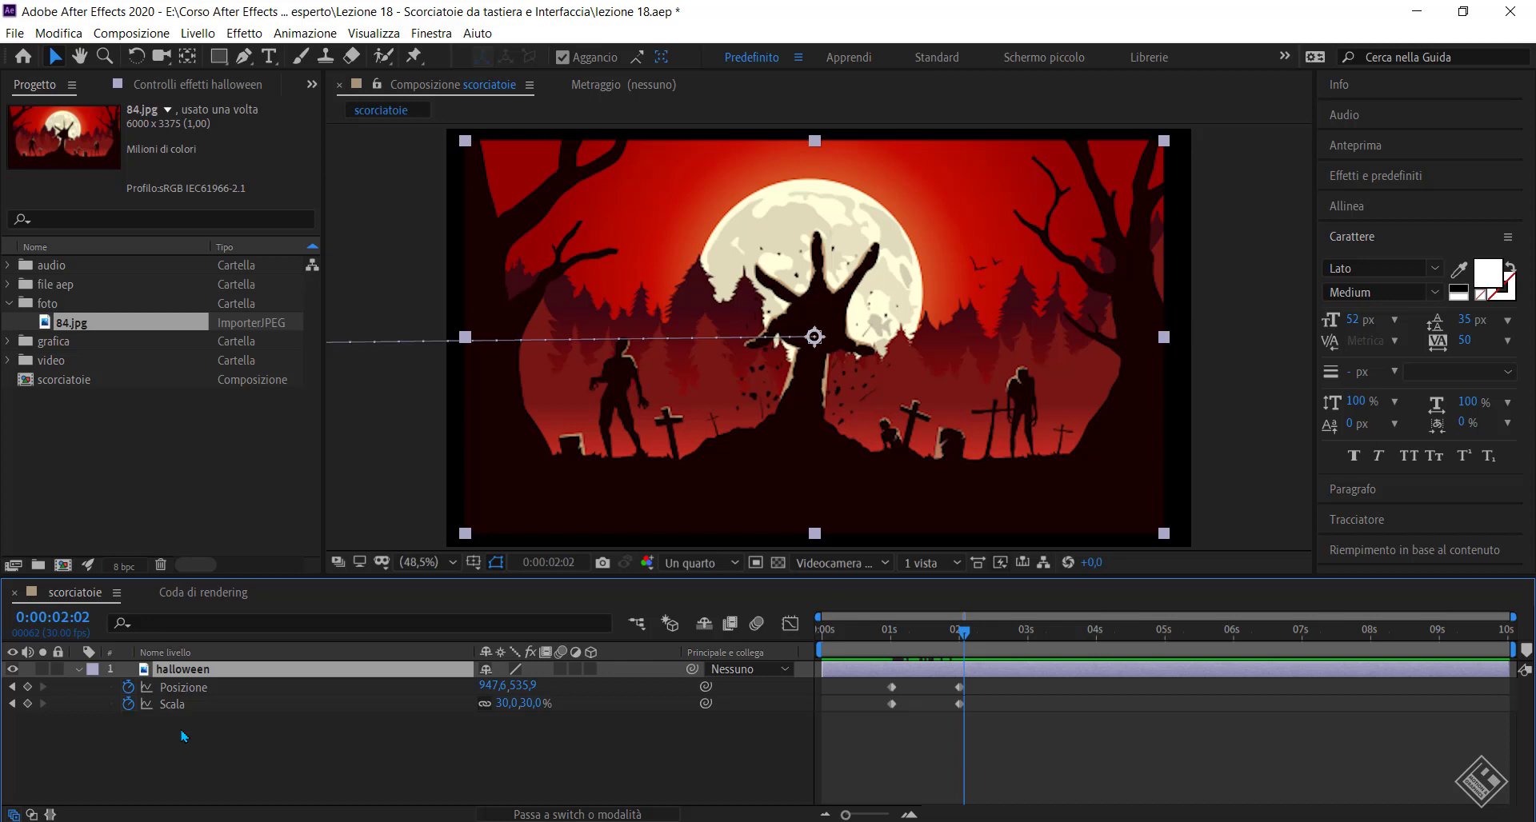
key("shift+r")
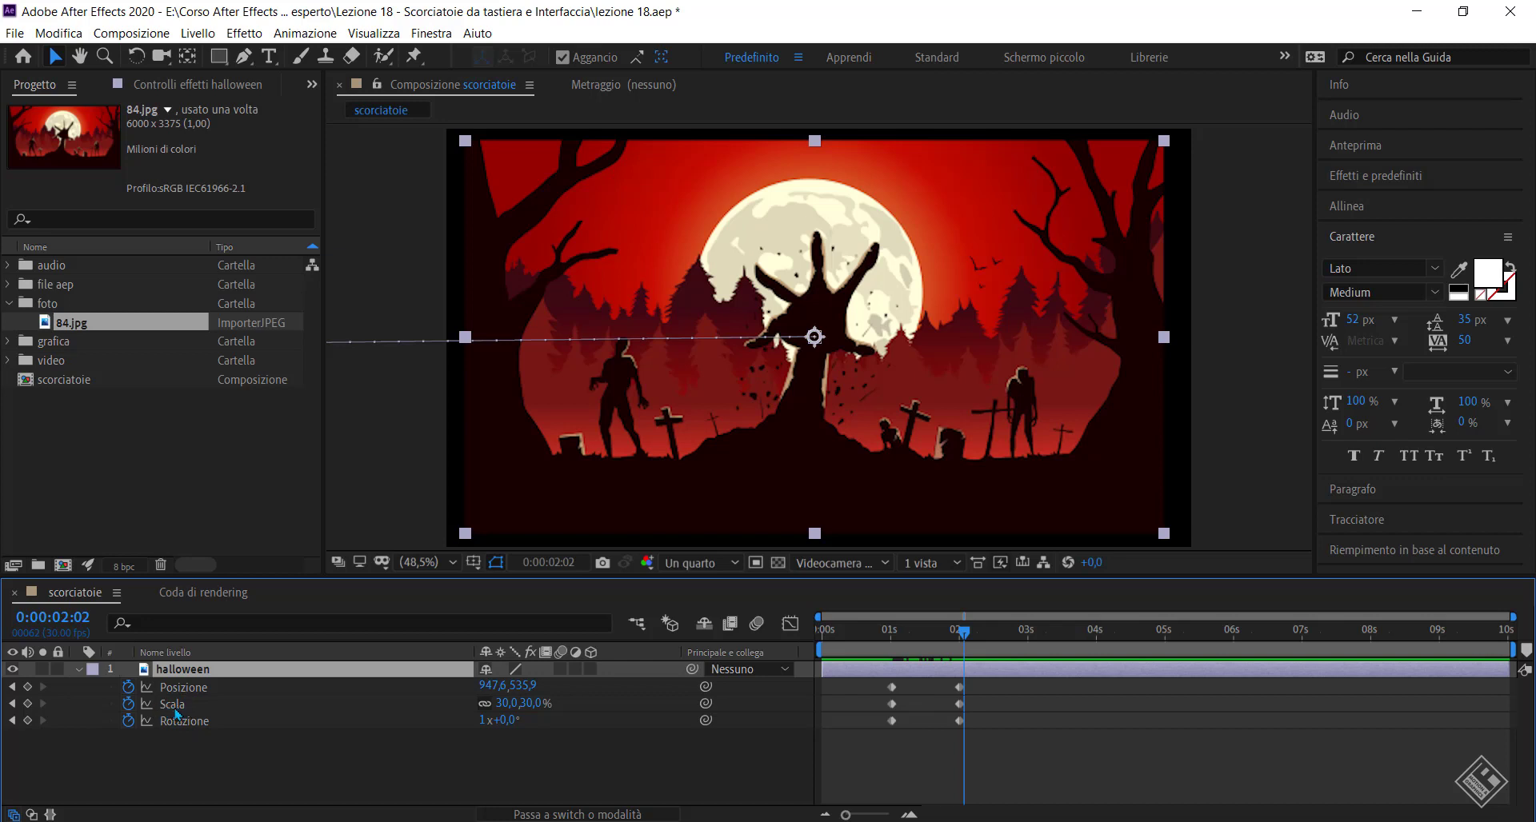
key("shift+s")
key("shift+s")
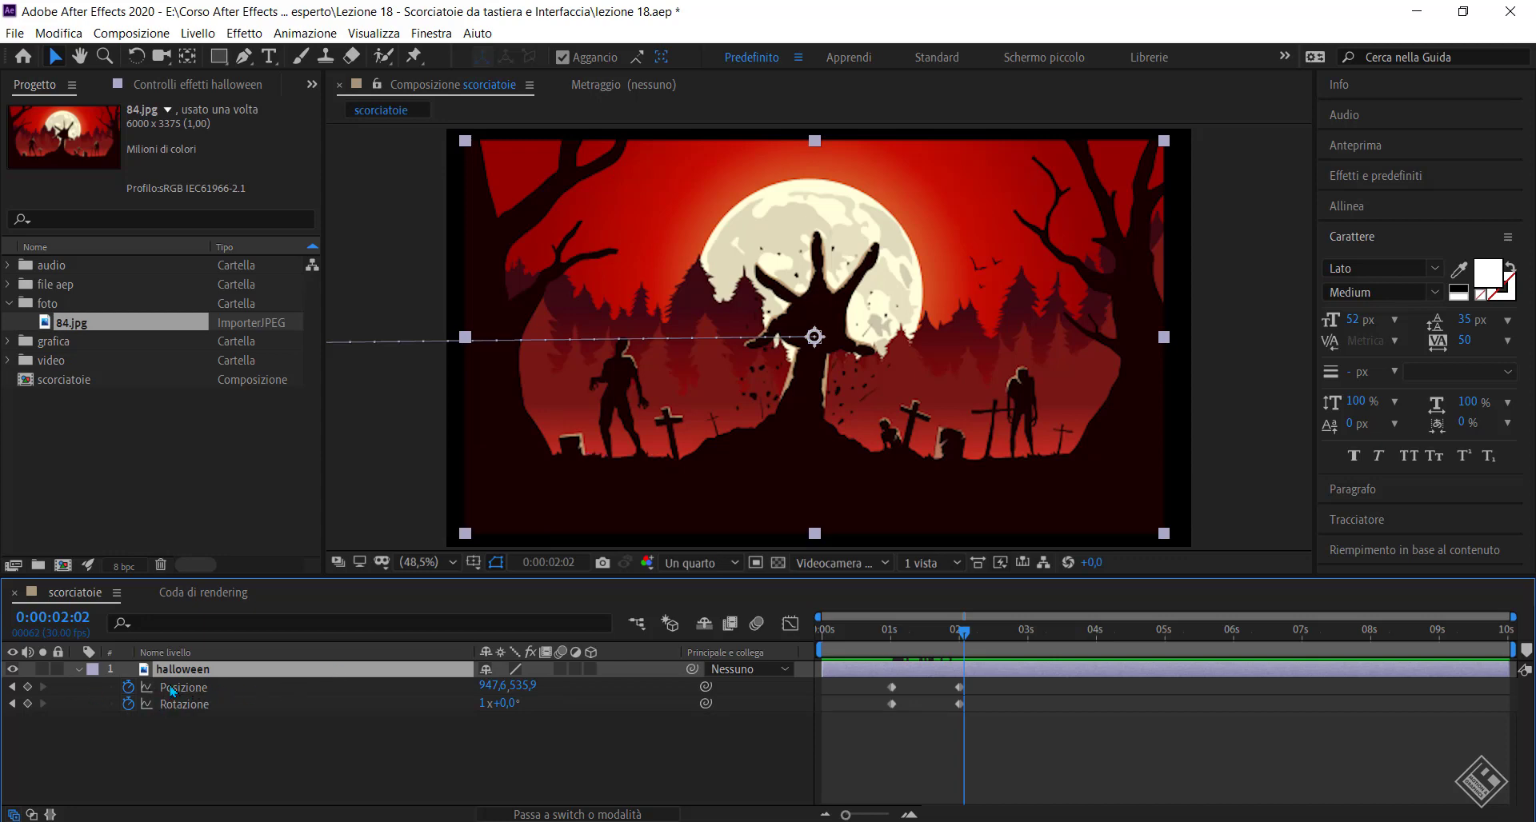
key("u")
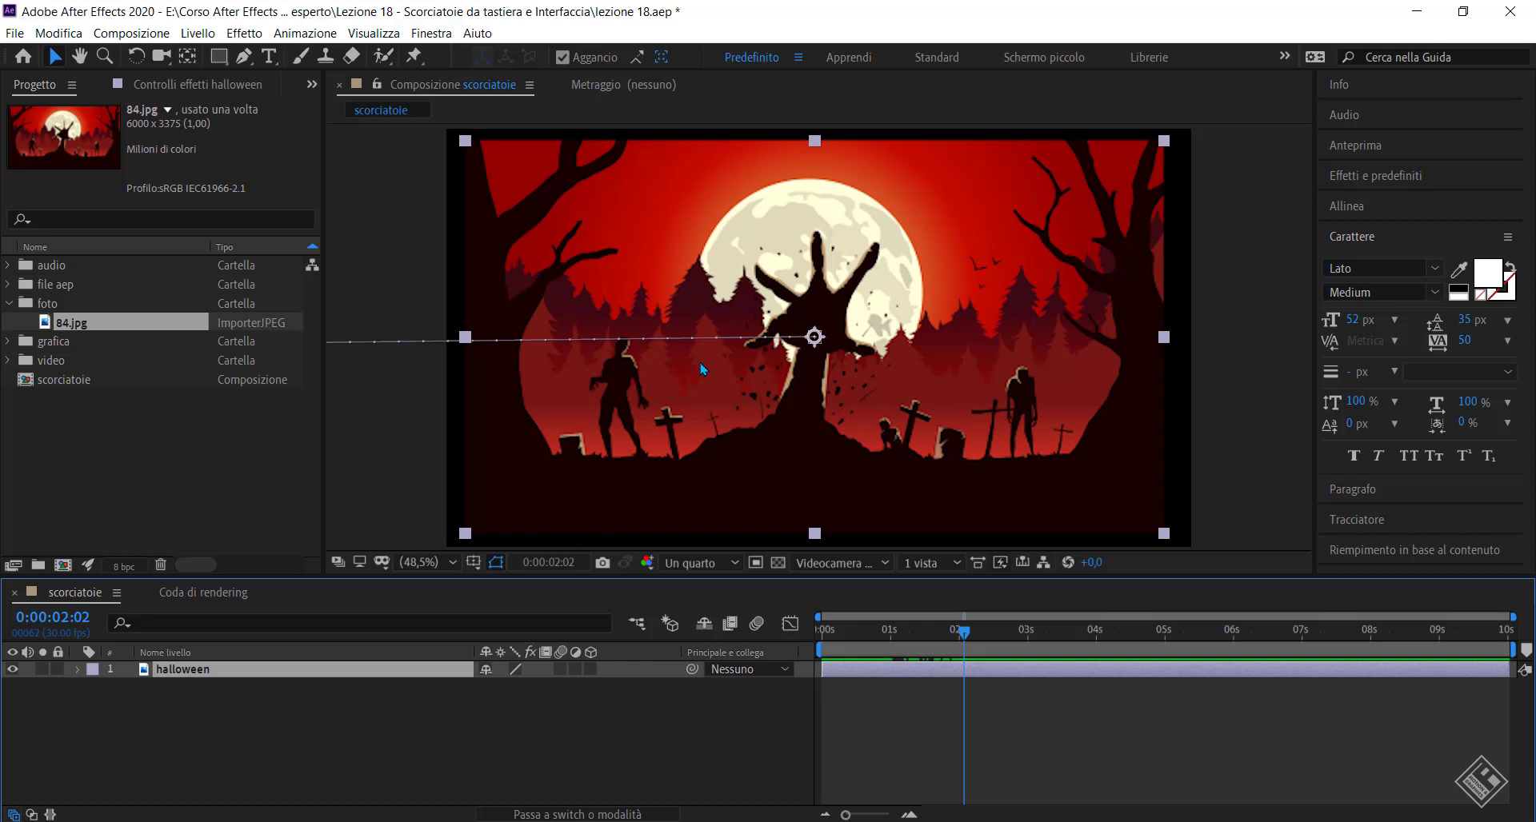
Pan the Composition viewer slightly with the Hand tool, then return to the Selection tool.
key("space")
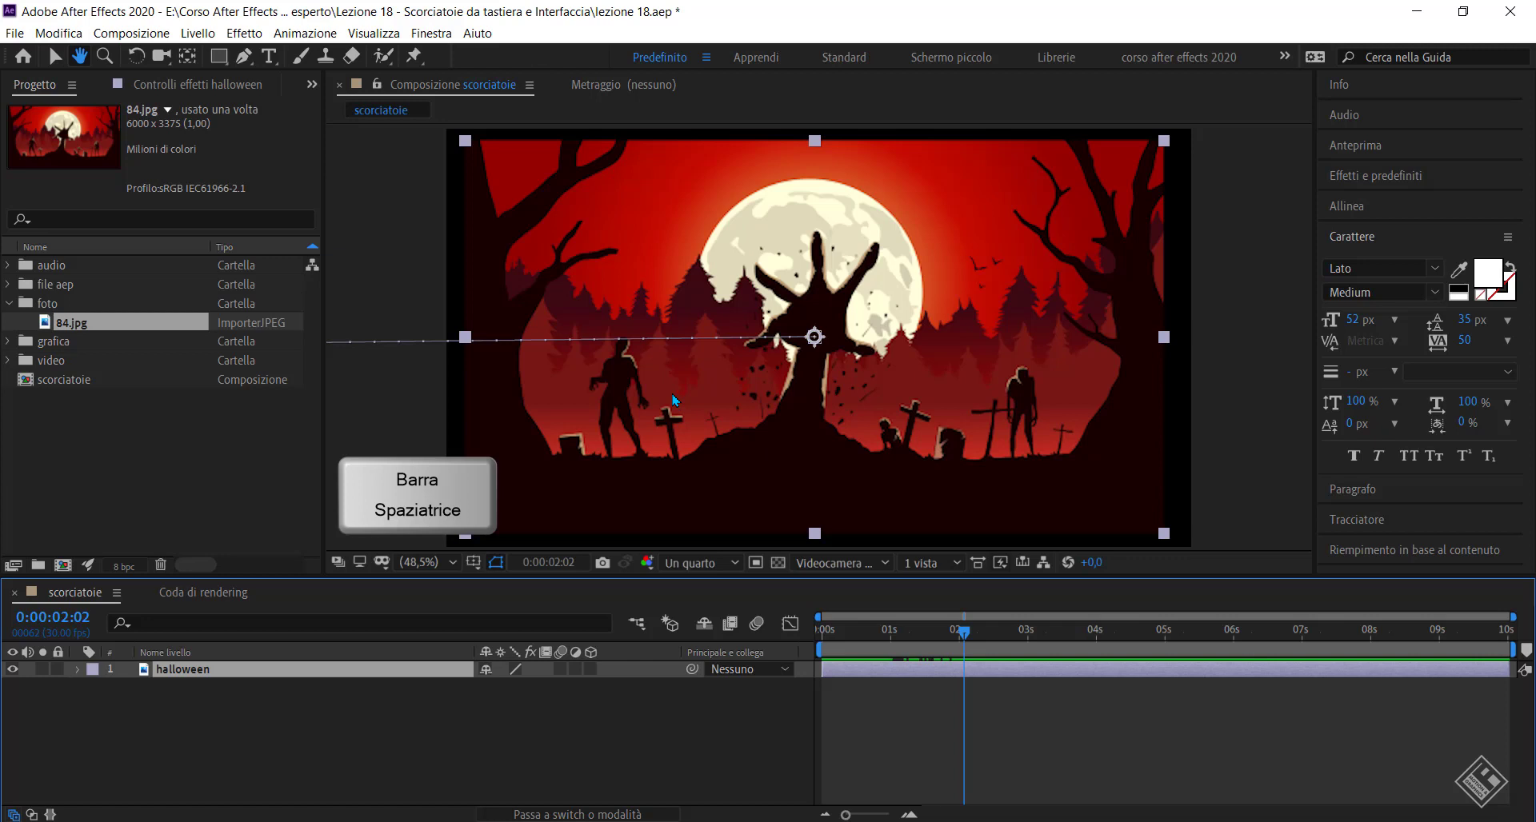
left_click_drag(719, 408, 796, 437)
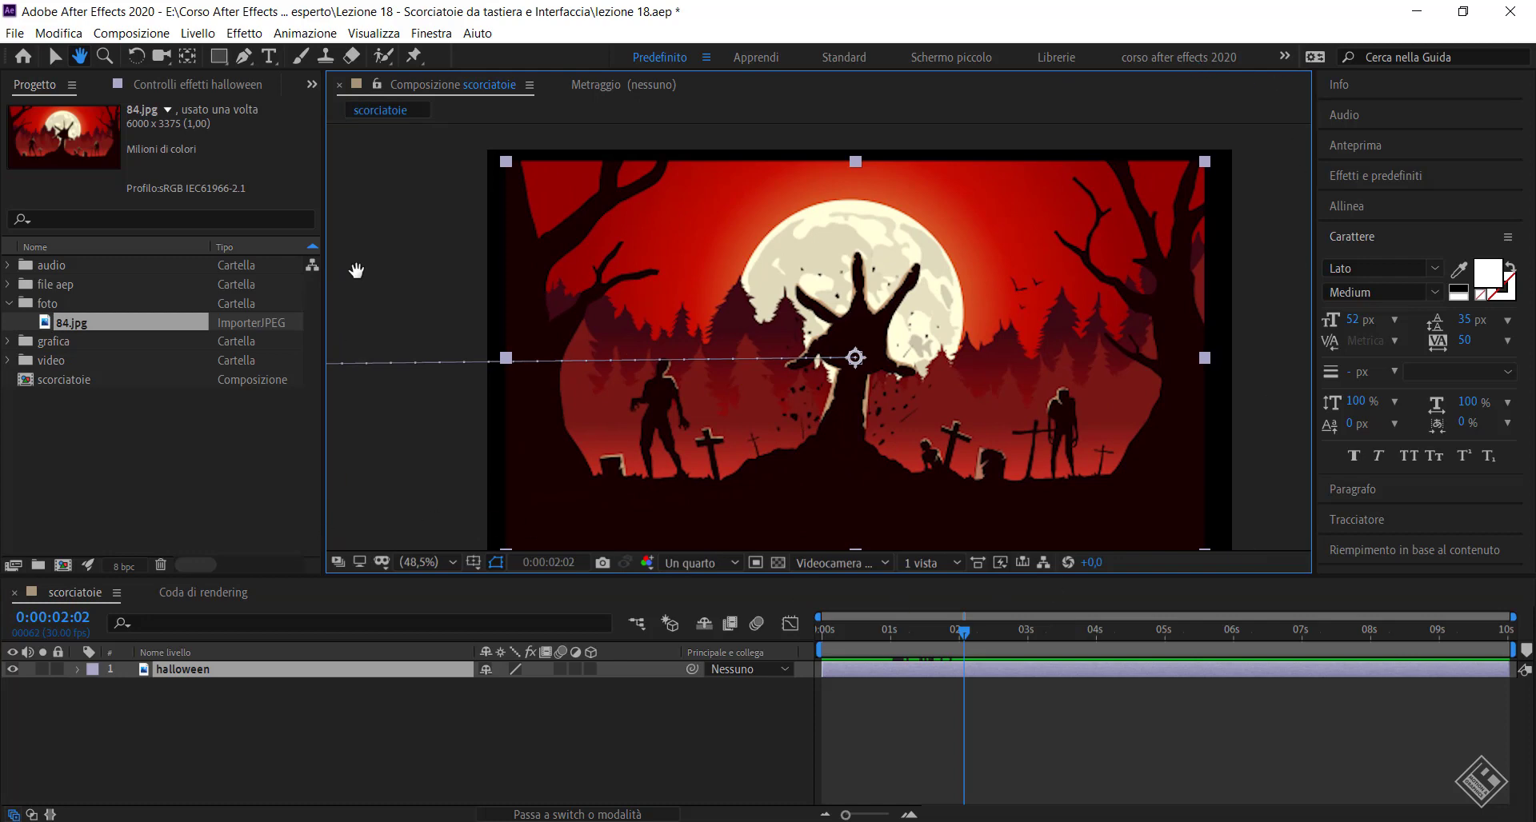
left_click_drag(862, 291, 749, 317)
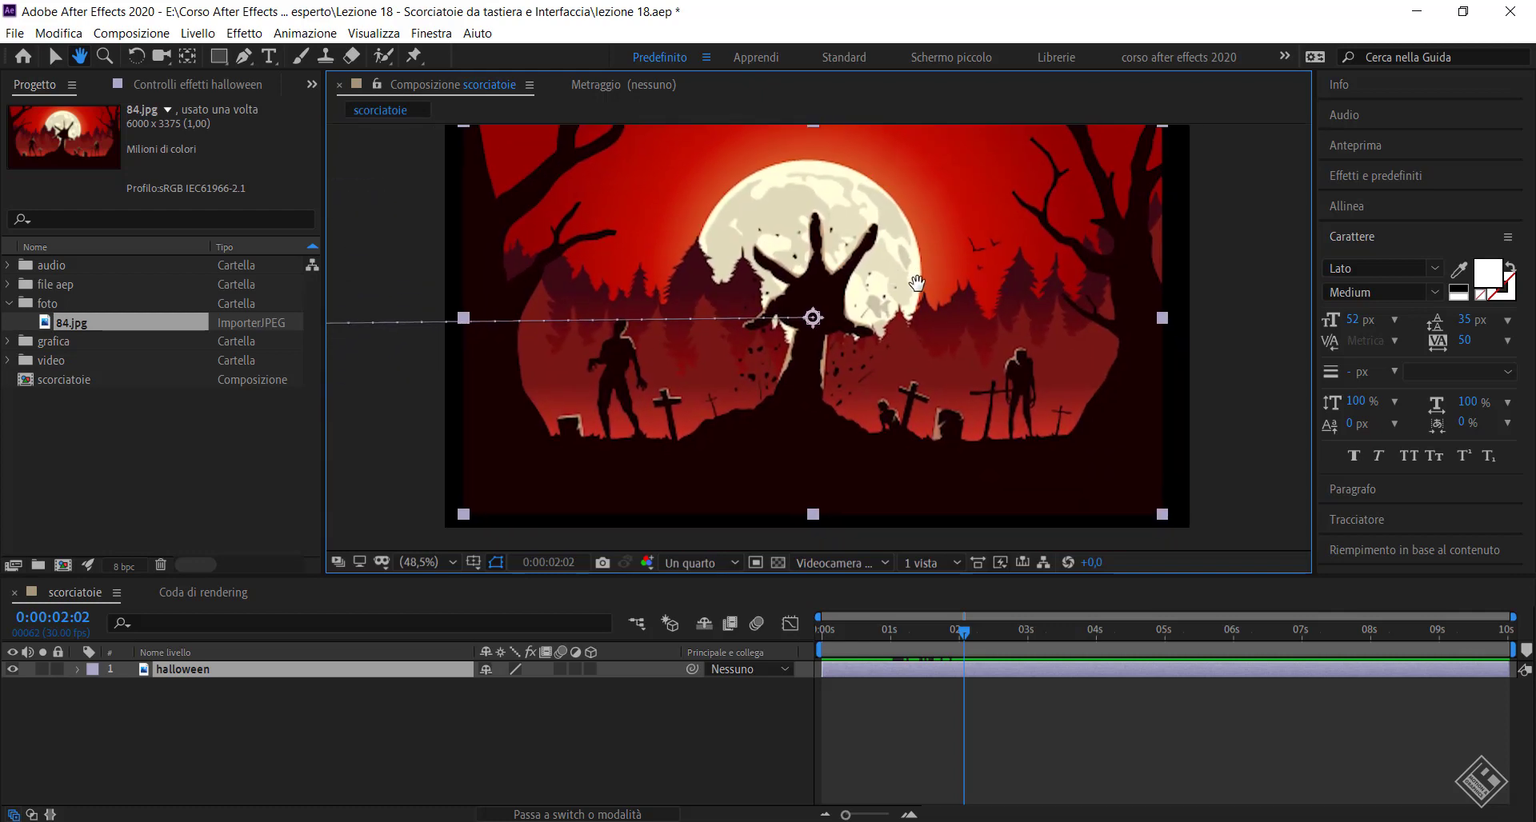
left_click_drag(917, 282, 914, 296)
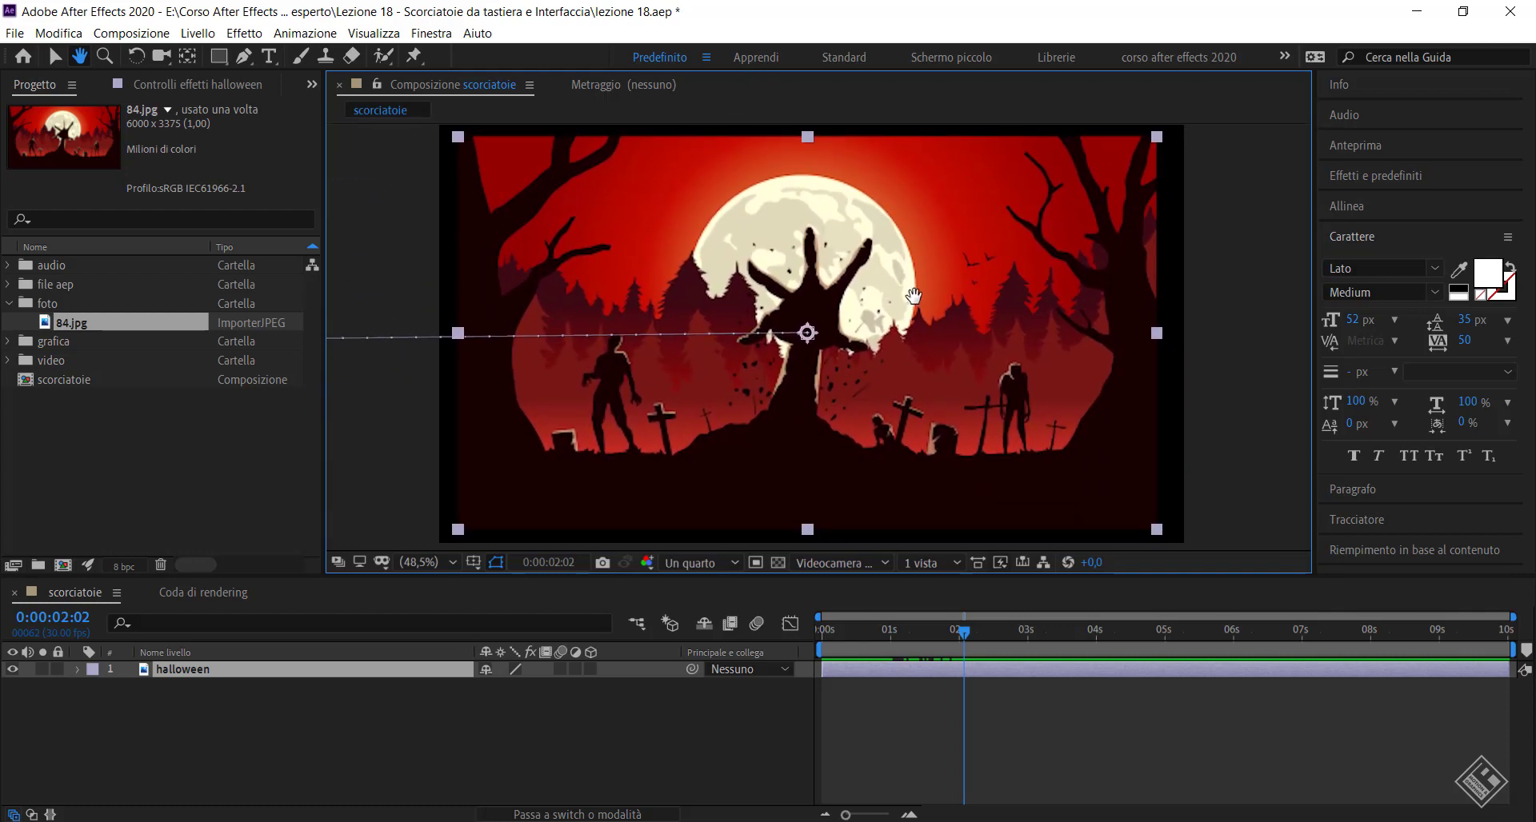
key("v")
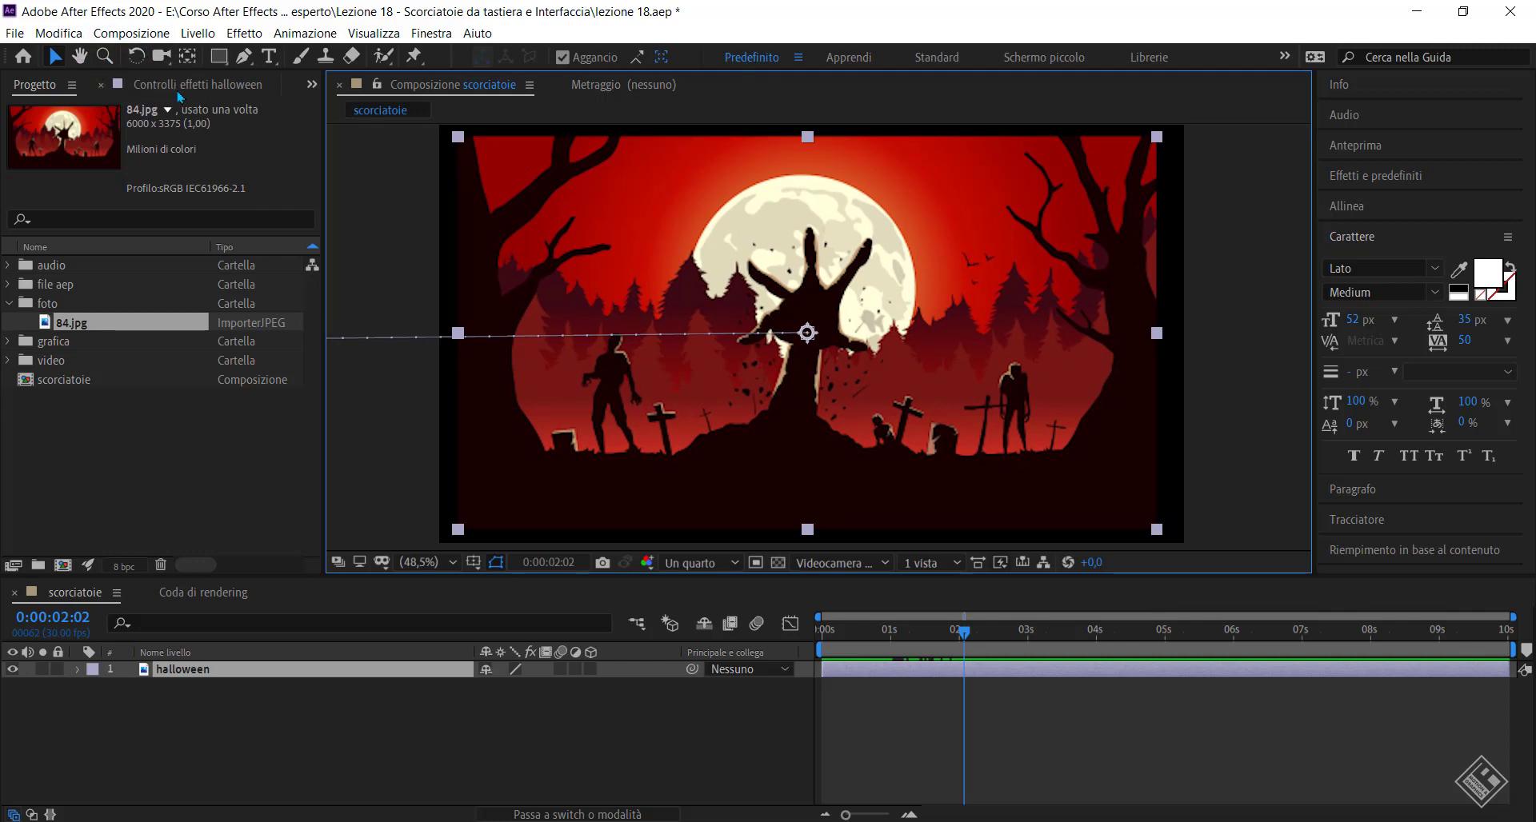
Apply Easy Ease (F9) to all of the halloween layer's keyframes.
key("h")
mouse_move(965, 636)
left_mouse_down()
mouse_move(908, 636)
mouse_move(990, 648)
left_mouse_up()
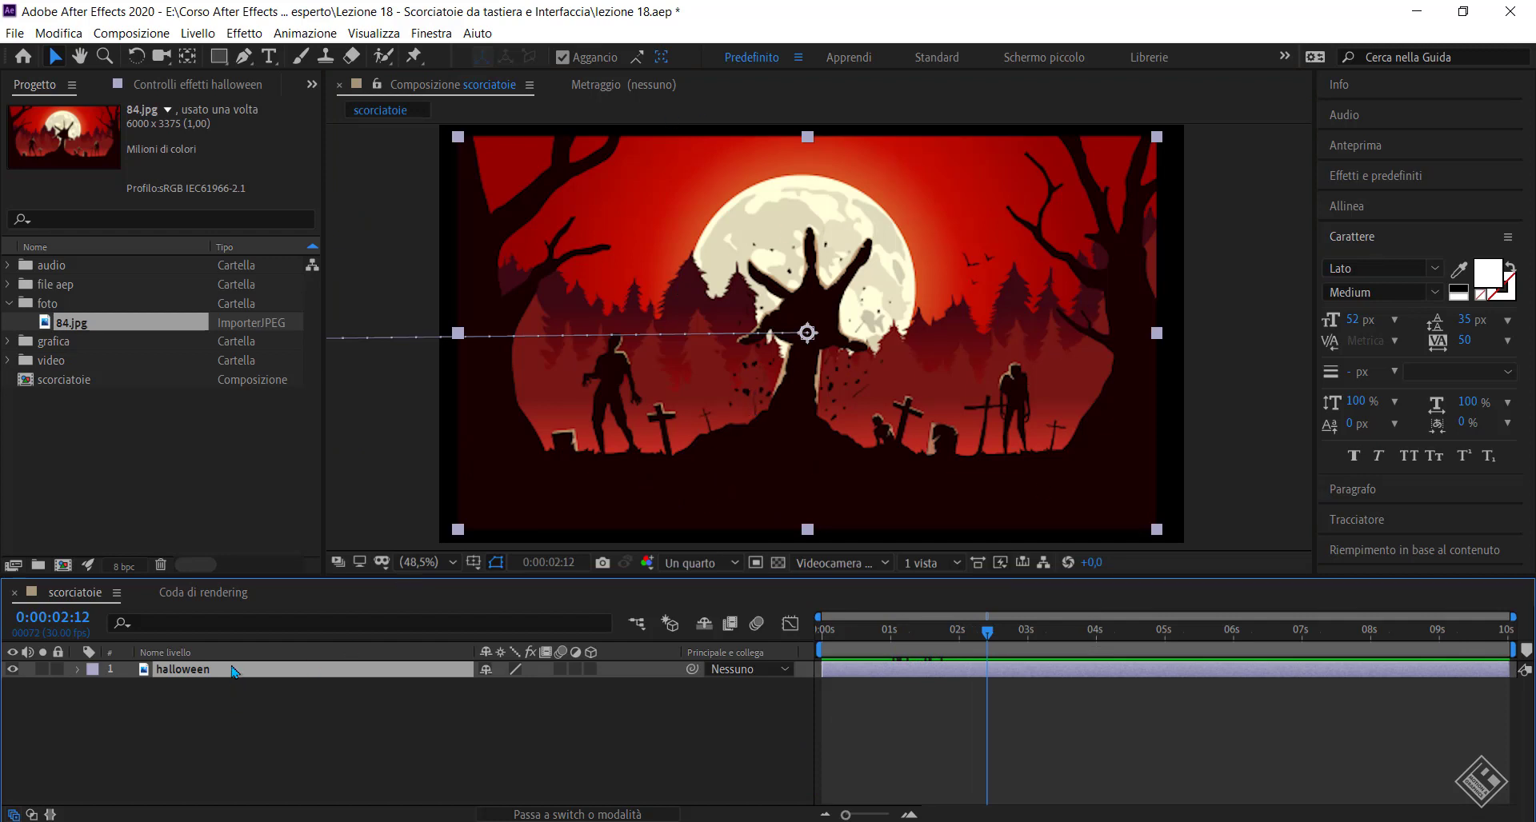
key("u")
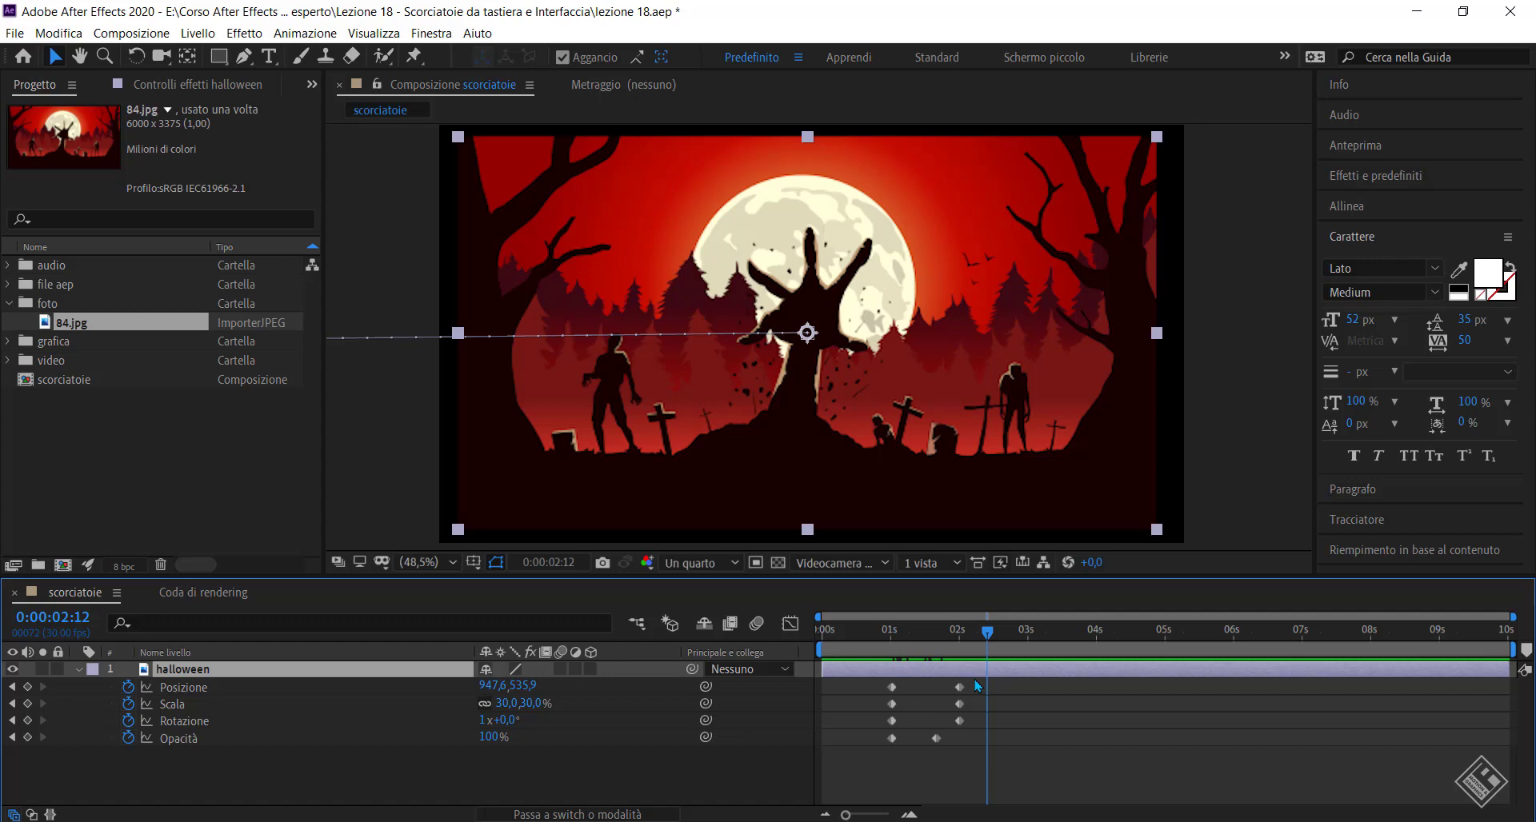
left_click_drag(973, 679, 875, 776)
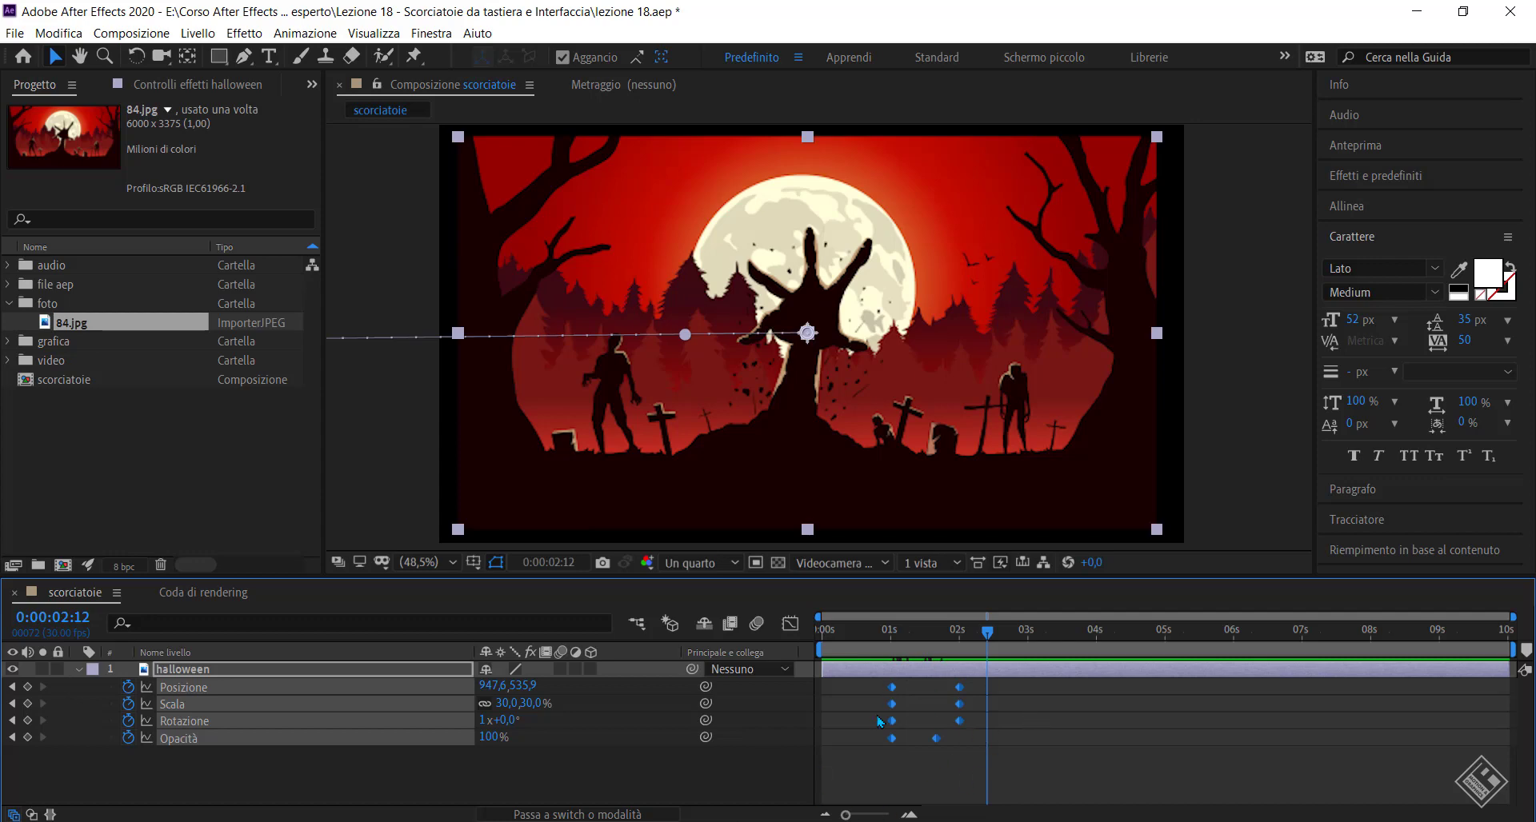
key("F9")
Show the Posizione property's animation curve in the Graph Editor.
left_click(840, 713)
left_click(185, 688)
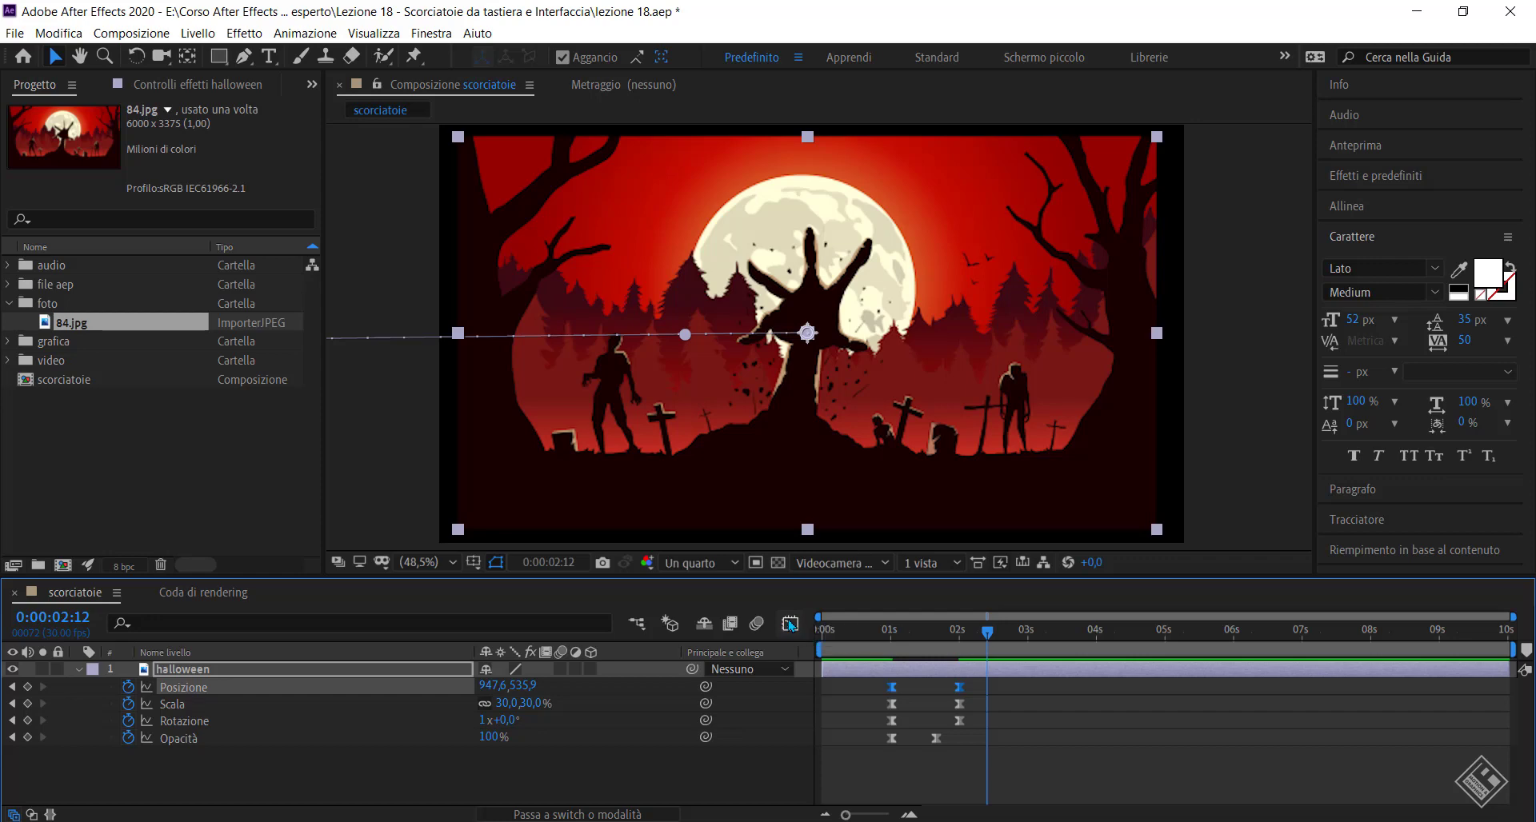
key("shift+F3")
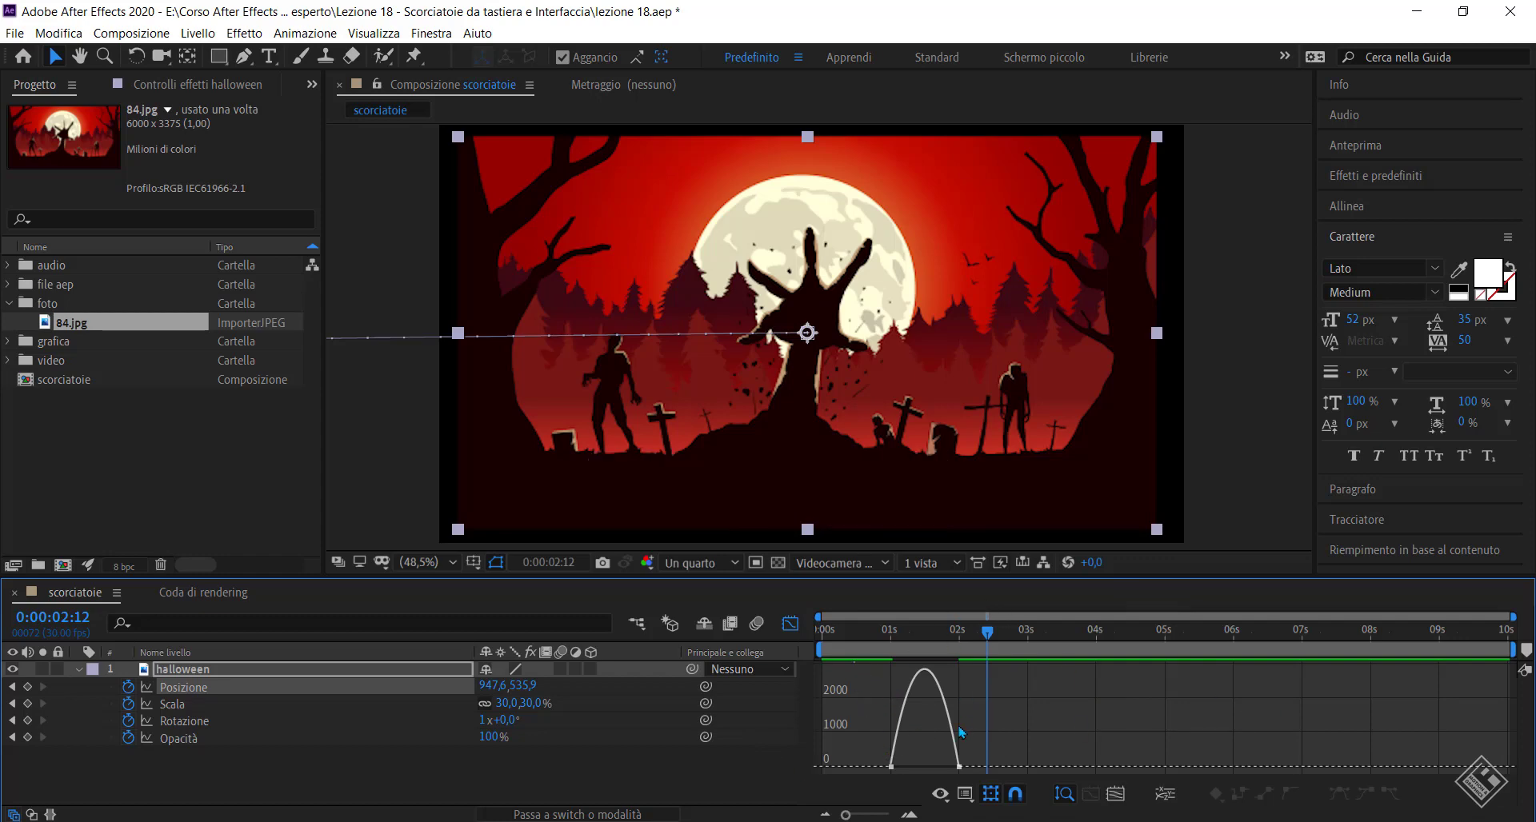
Select the curve's two bottom keyframes, leave the Graph Editor, and scrub the playhead to 0:00:02:01.
left_click_drag(972, 738, 936, 771)
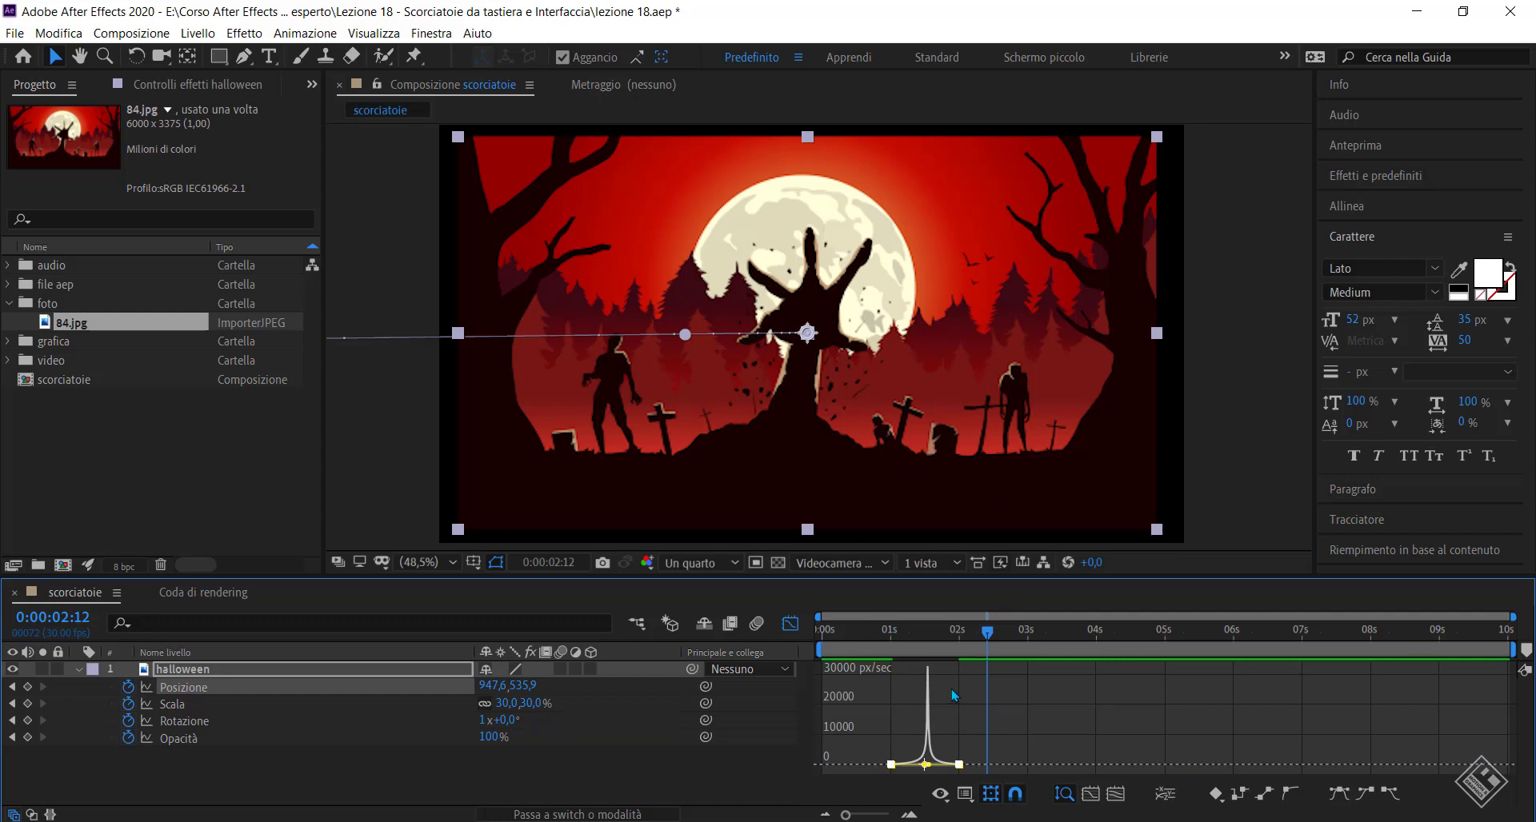
key("shift+F3")
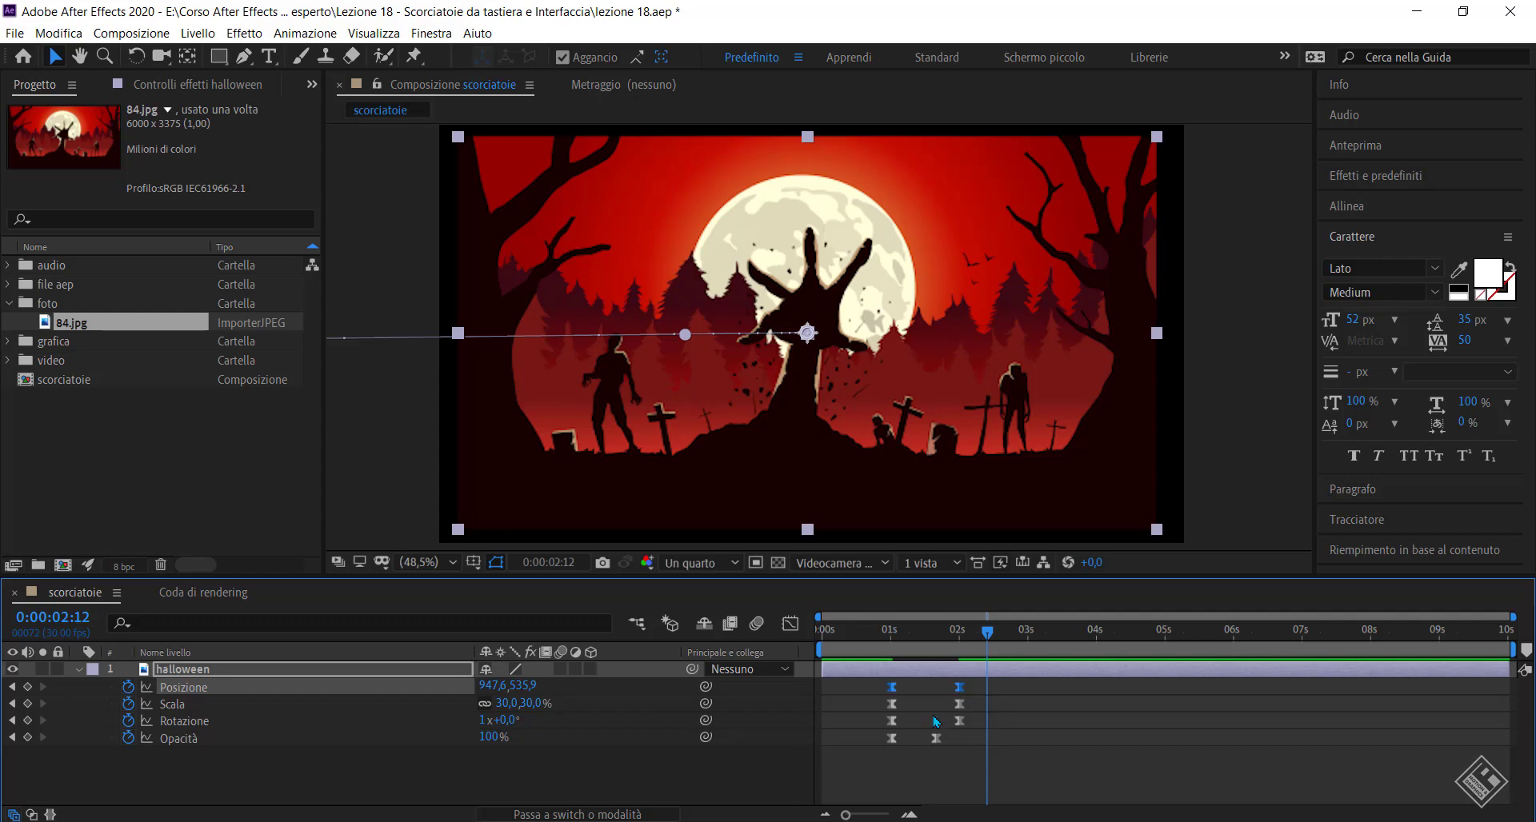
left_click_drag(946, 631, 968, 637)
left_click_drag(968, 634, 963, 635)
Undo the two playhead changes back to 0:00:02:12 and show the Position speed graph again.
key("ctrl+z")
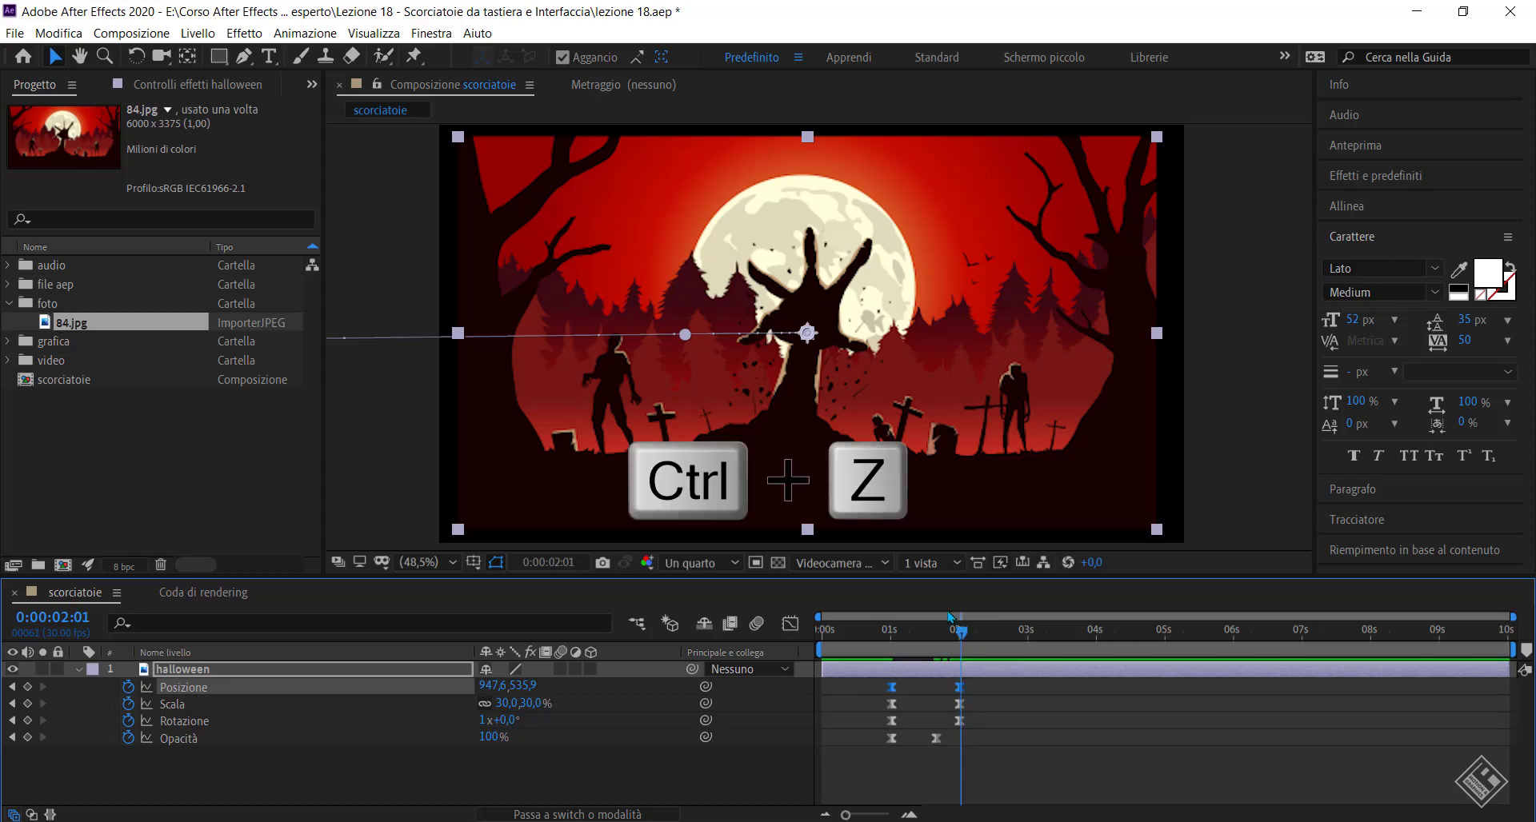
key("ctrl+z")
left_click(788, 624)
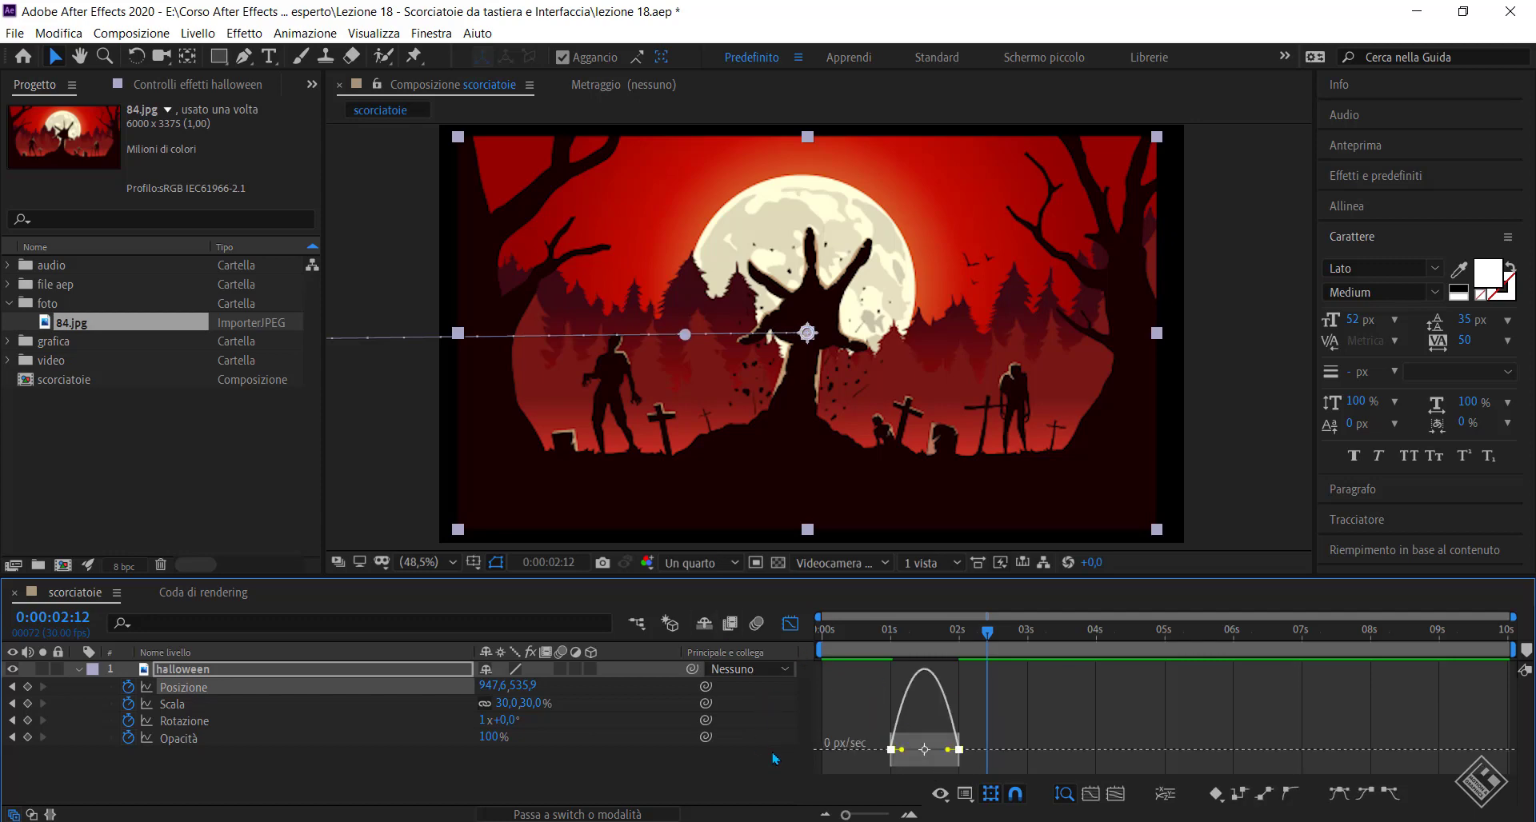
Select all keyframes, redo three steps to restore the Posizione-only selection, and return to the keyframe timeline.
key("ctrl+a")
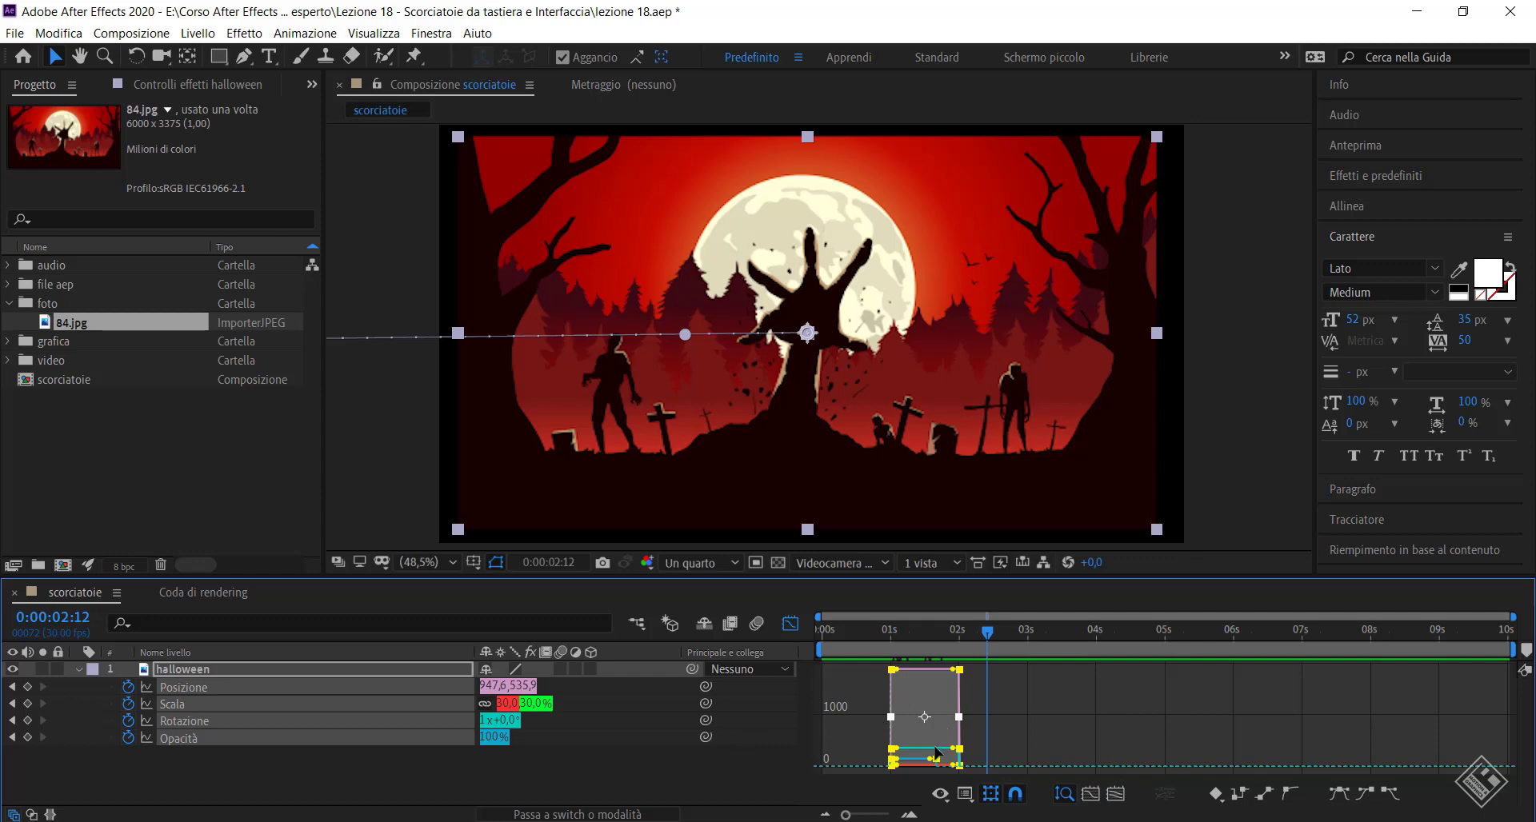
key("ctrl+shift+z")
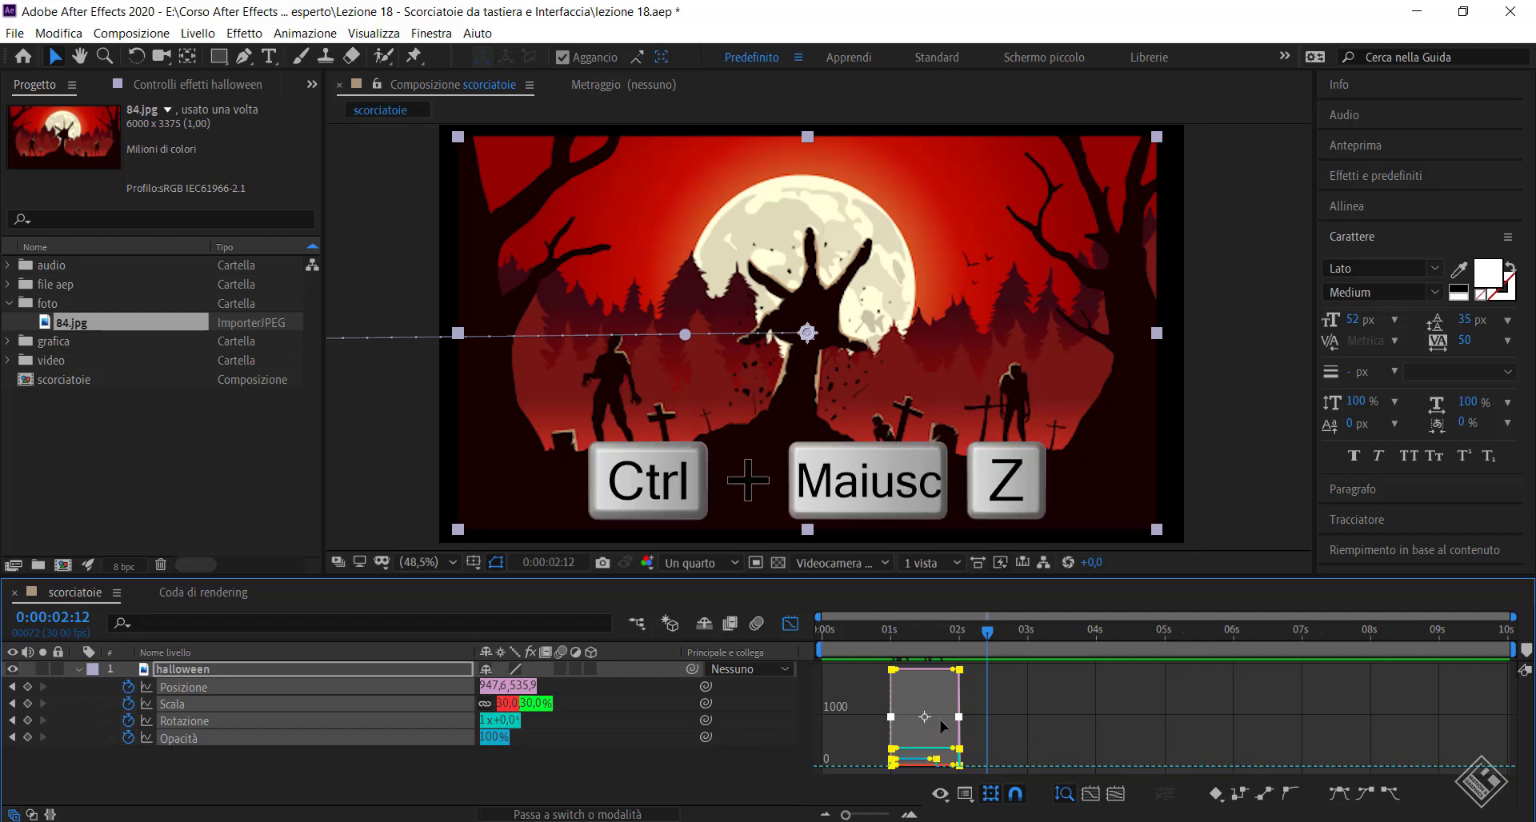
key("ctrl+shift+z")
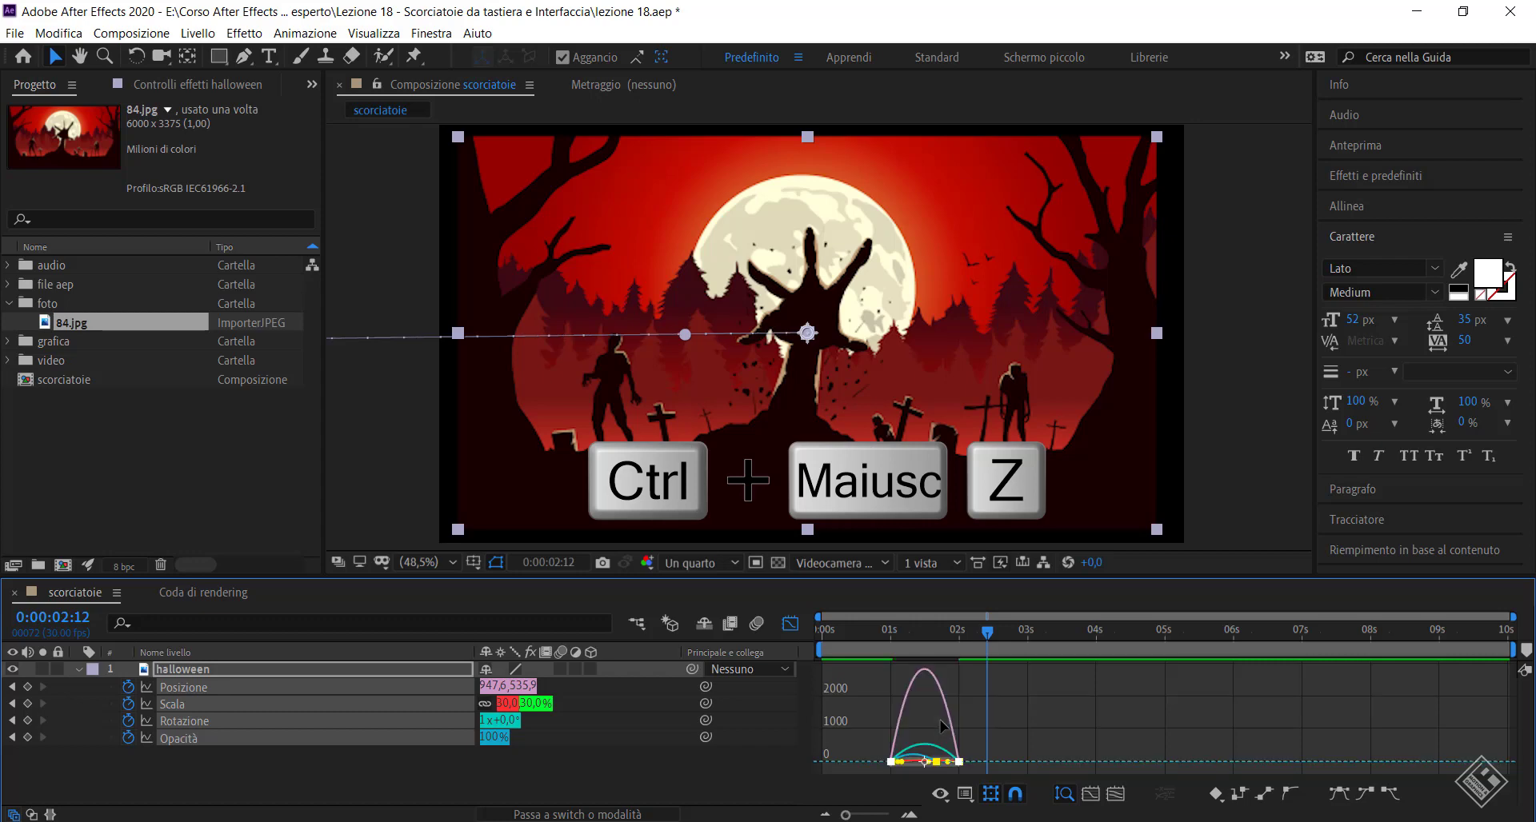
key("ctrl+shift+z")
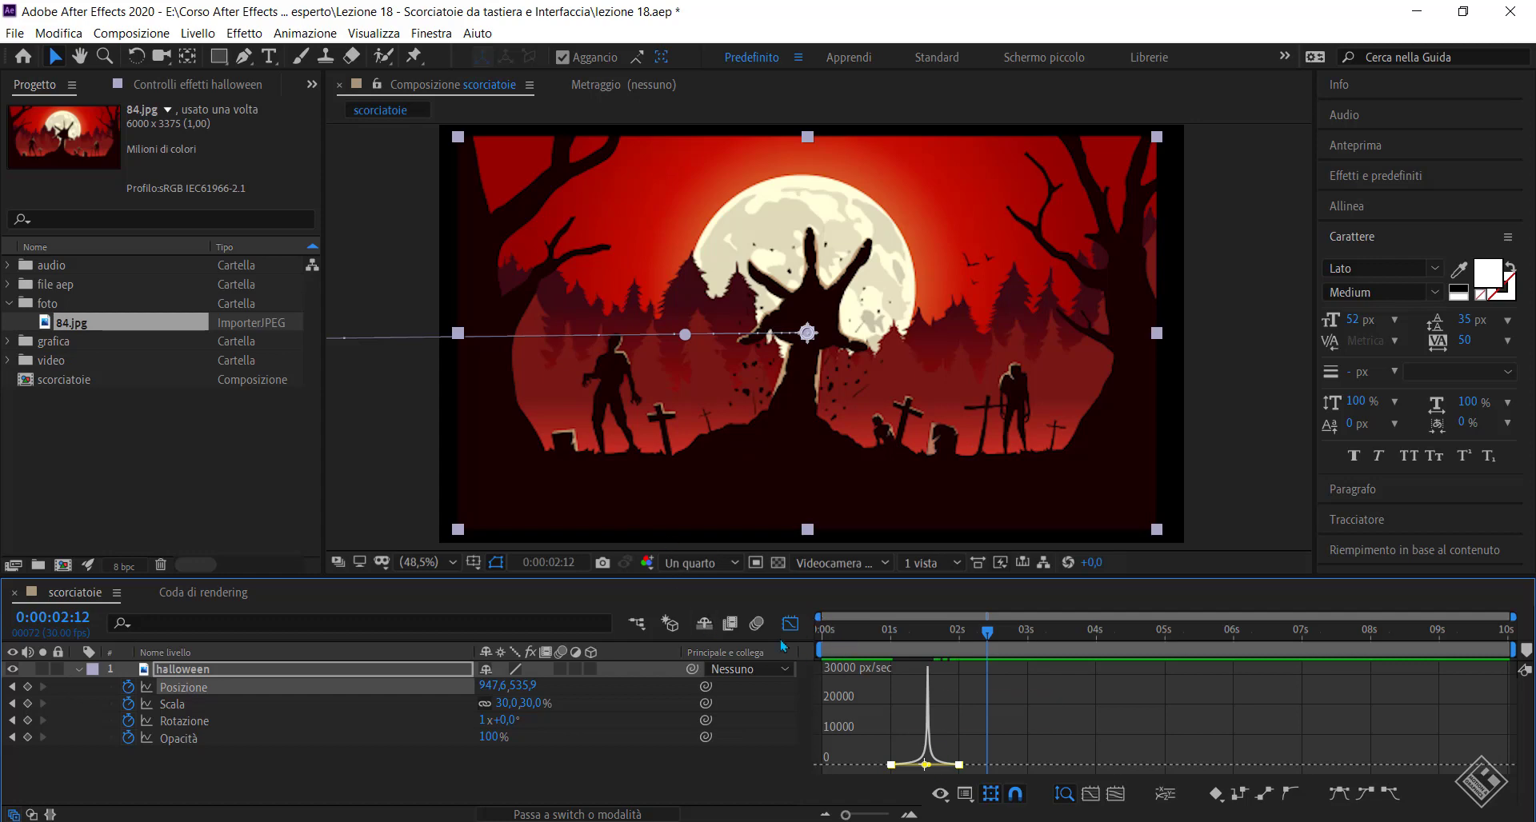
key("shift+F3")
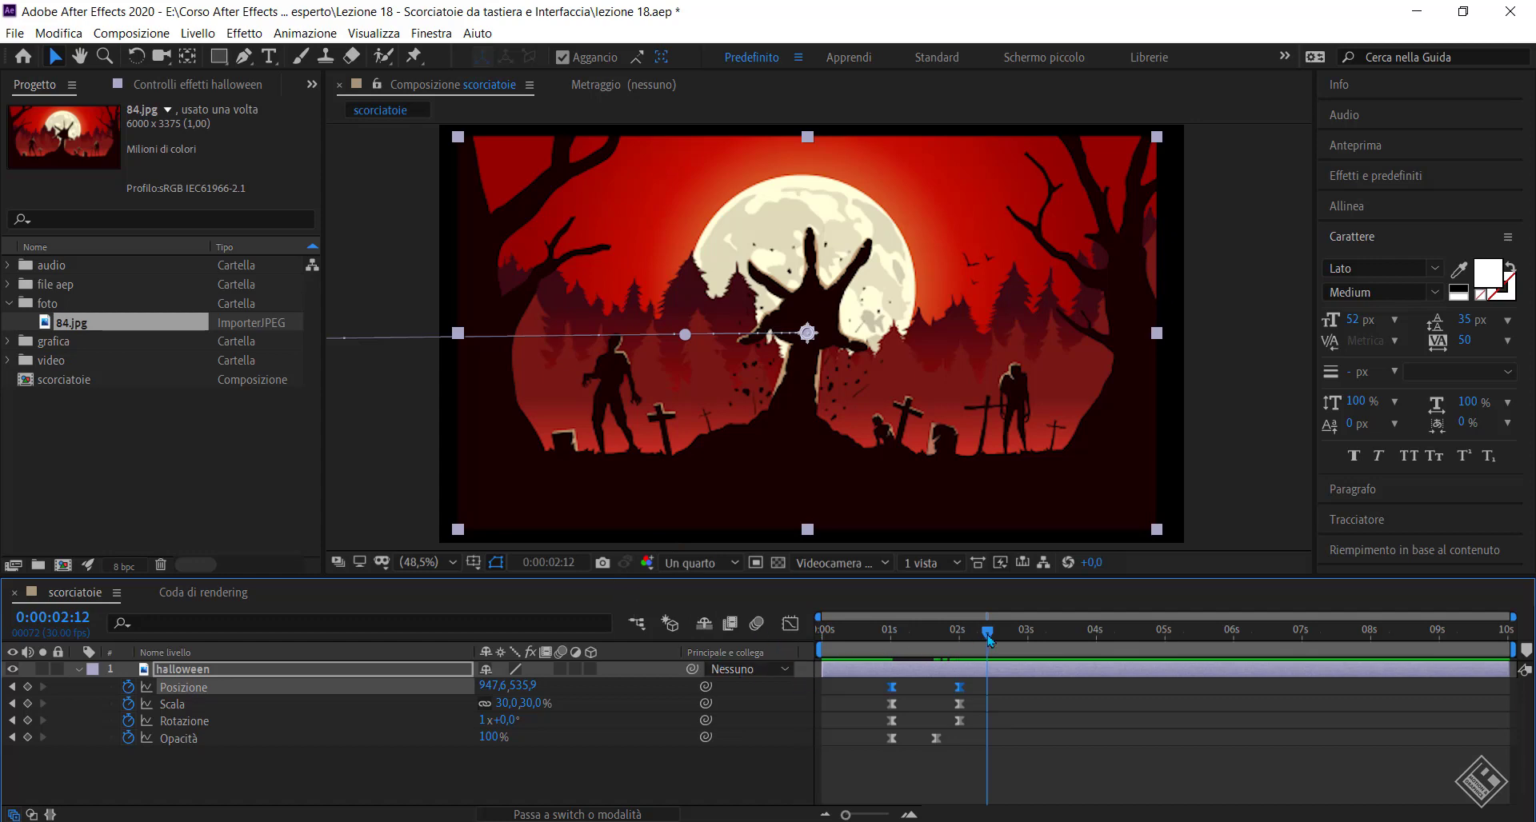
Mark the work area from 0:00:00:25 (B) to 0:00:02:10 (N), then set the time to 0:00:02:03.
left_click_drag(989, 640, 880, 635)
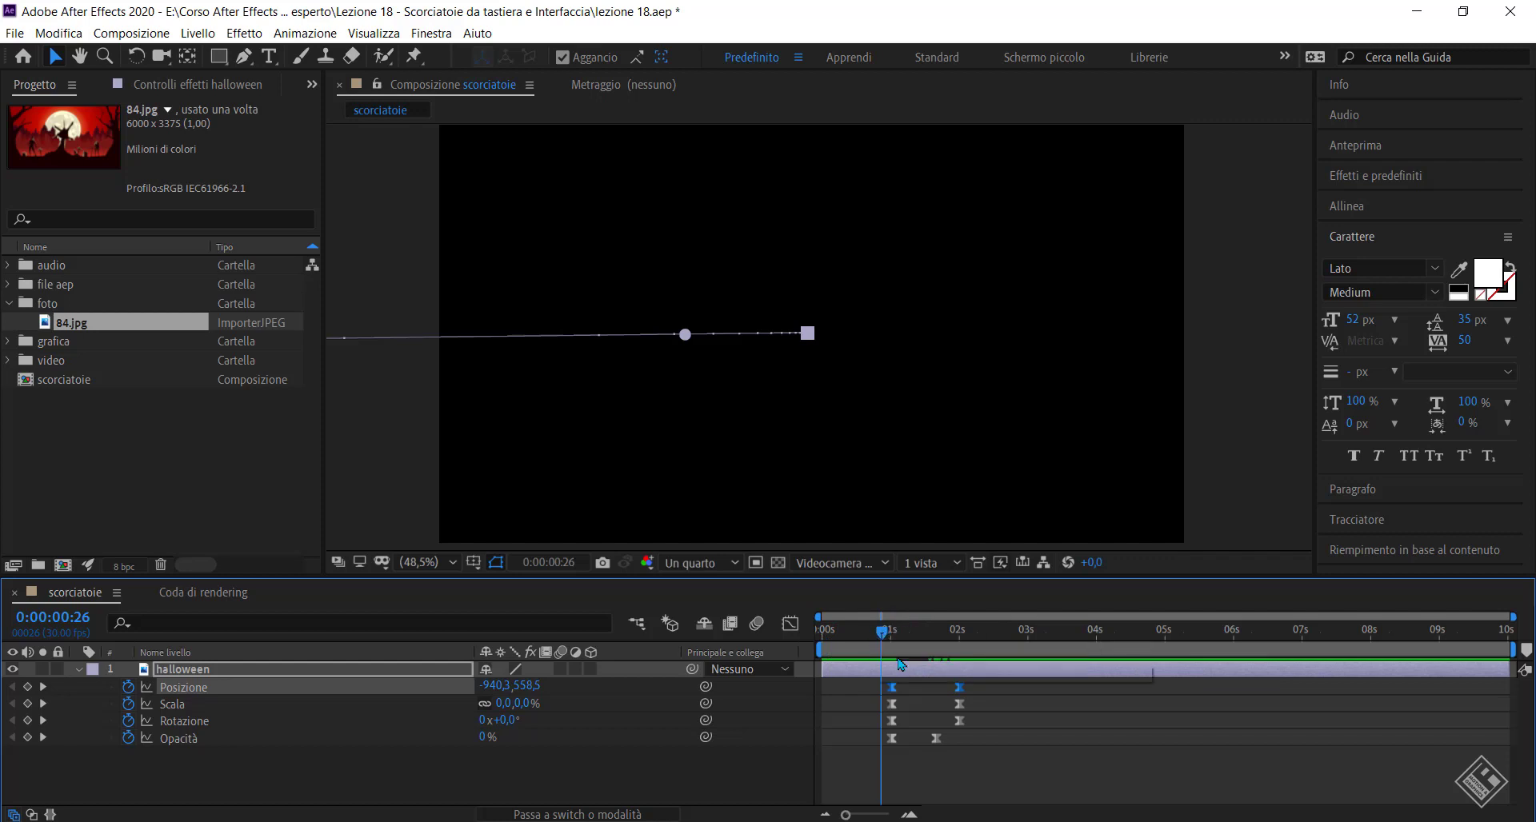
mouse_move(880, 638)
left_mouse_down()
mouse_move(840, 636)
mouse_move(881, 634)
left_mouse_up()
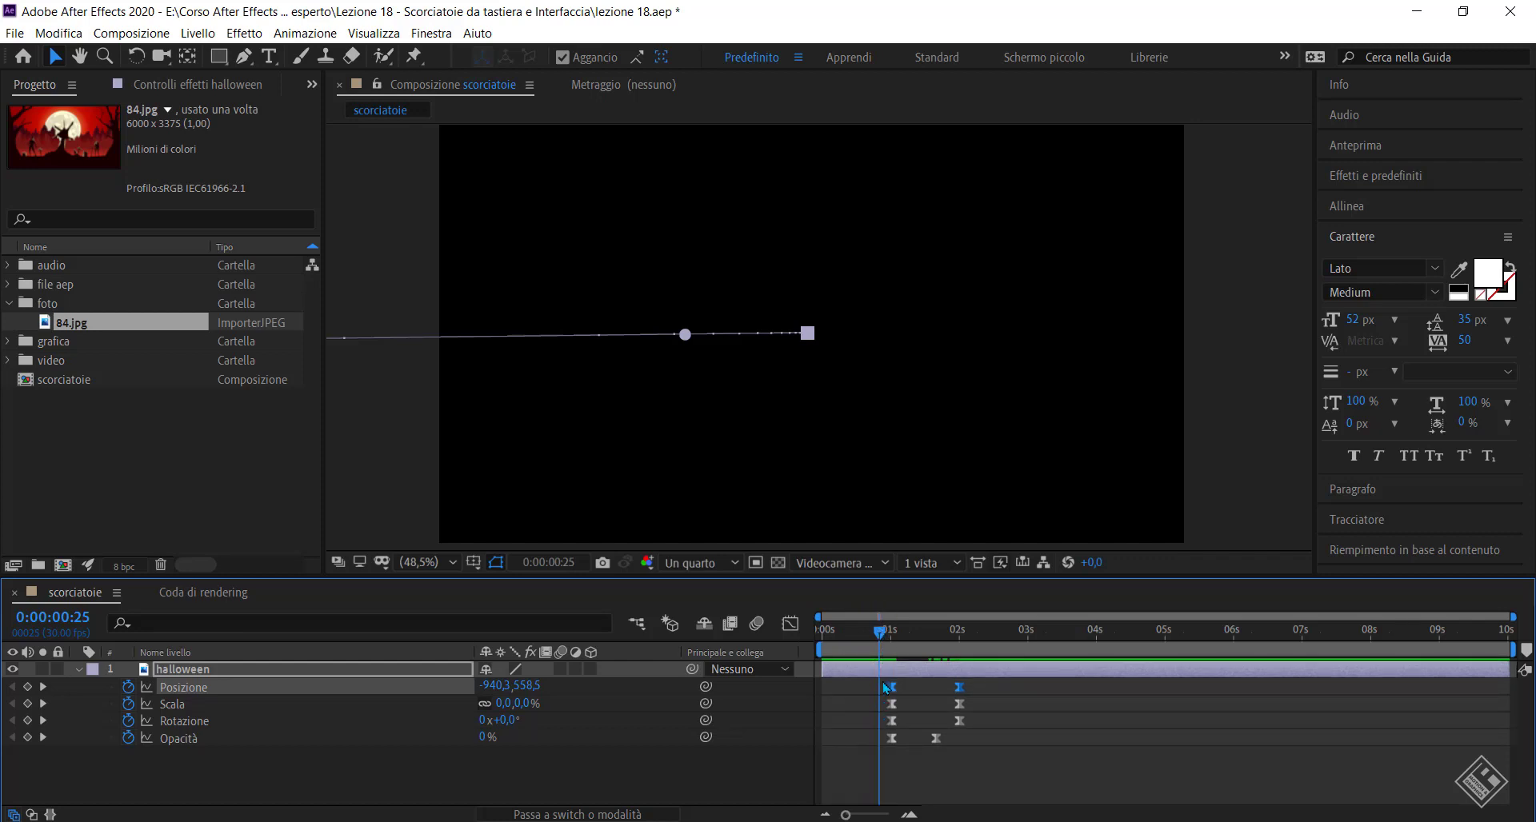
key("b")
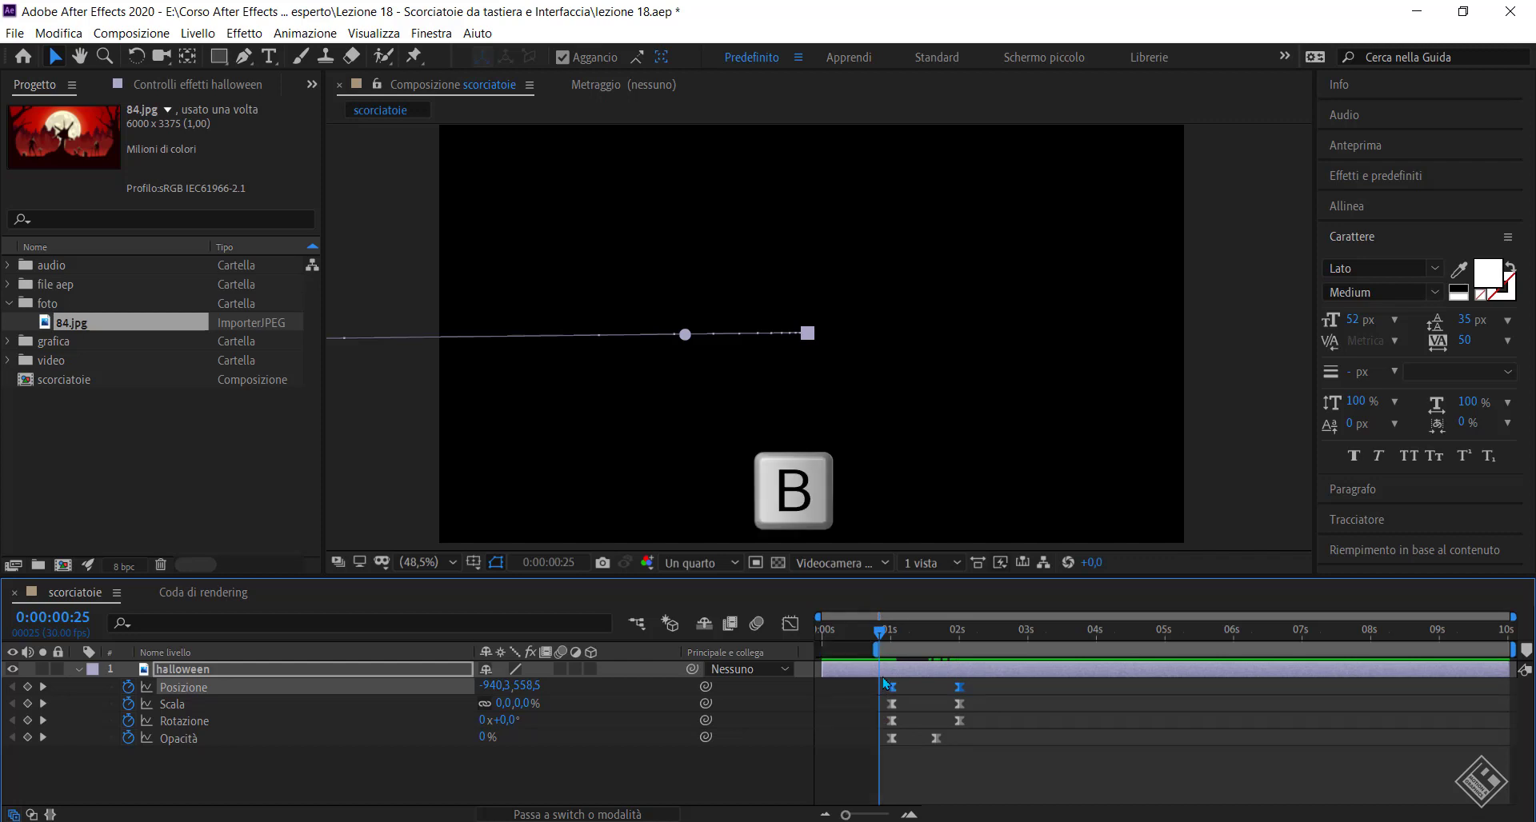
left_click_drag(878, 632, 978, 648)
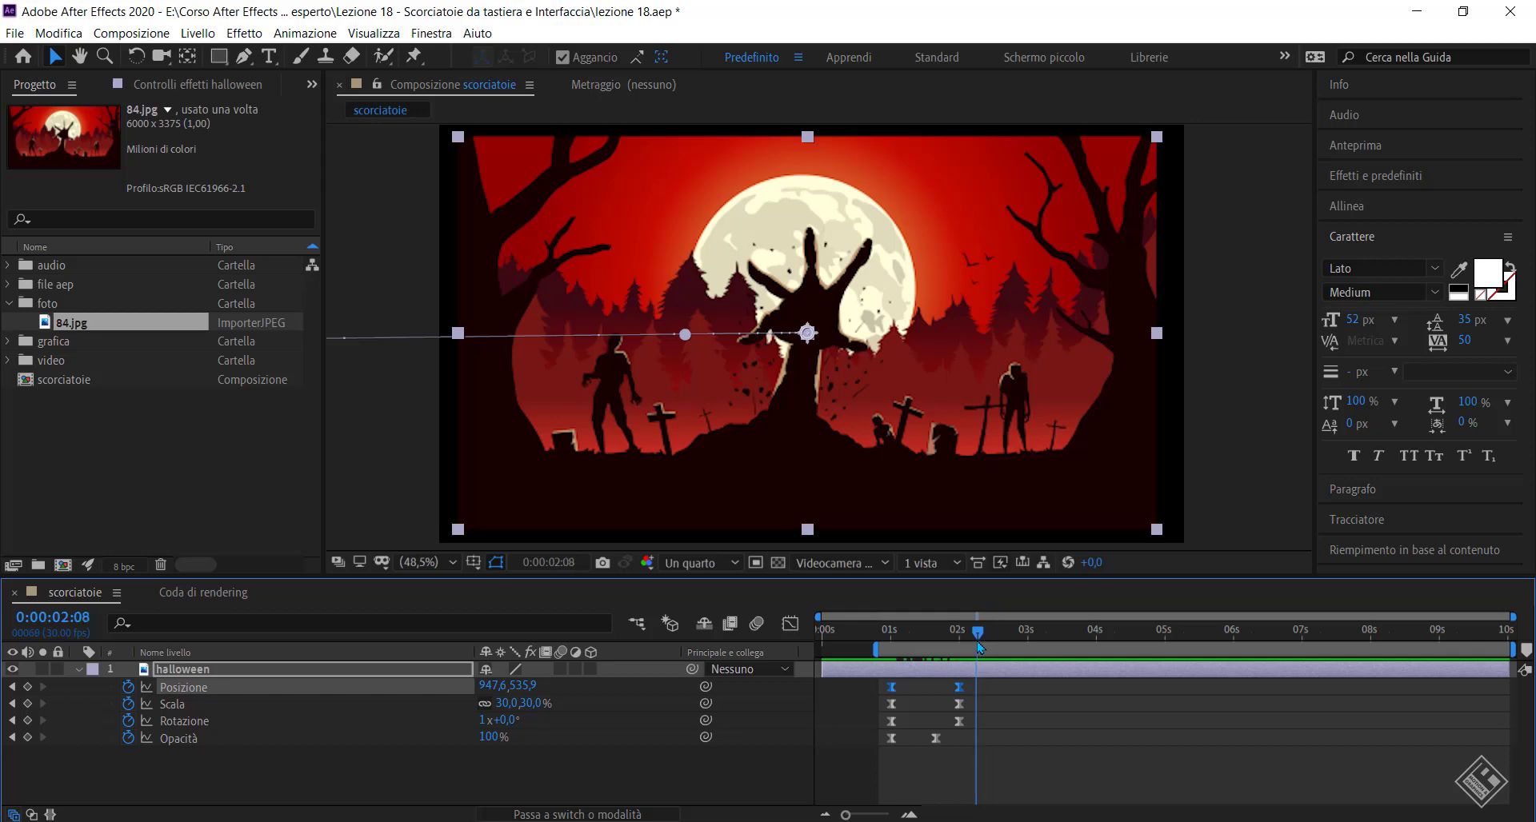
key("n")
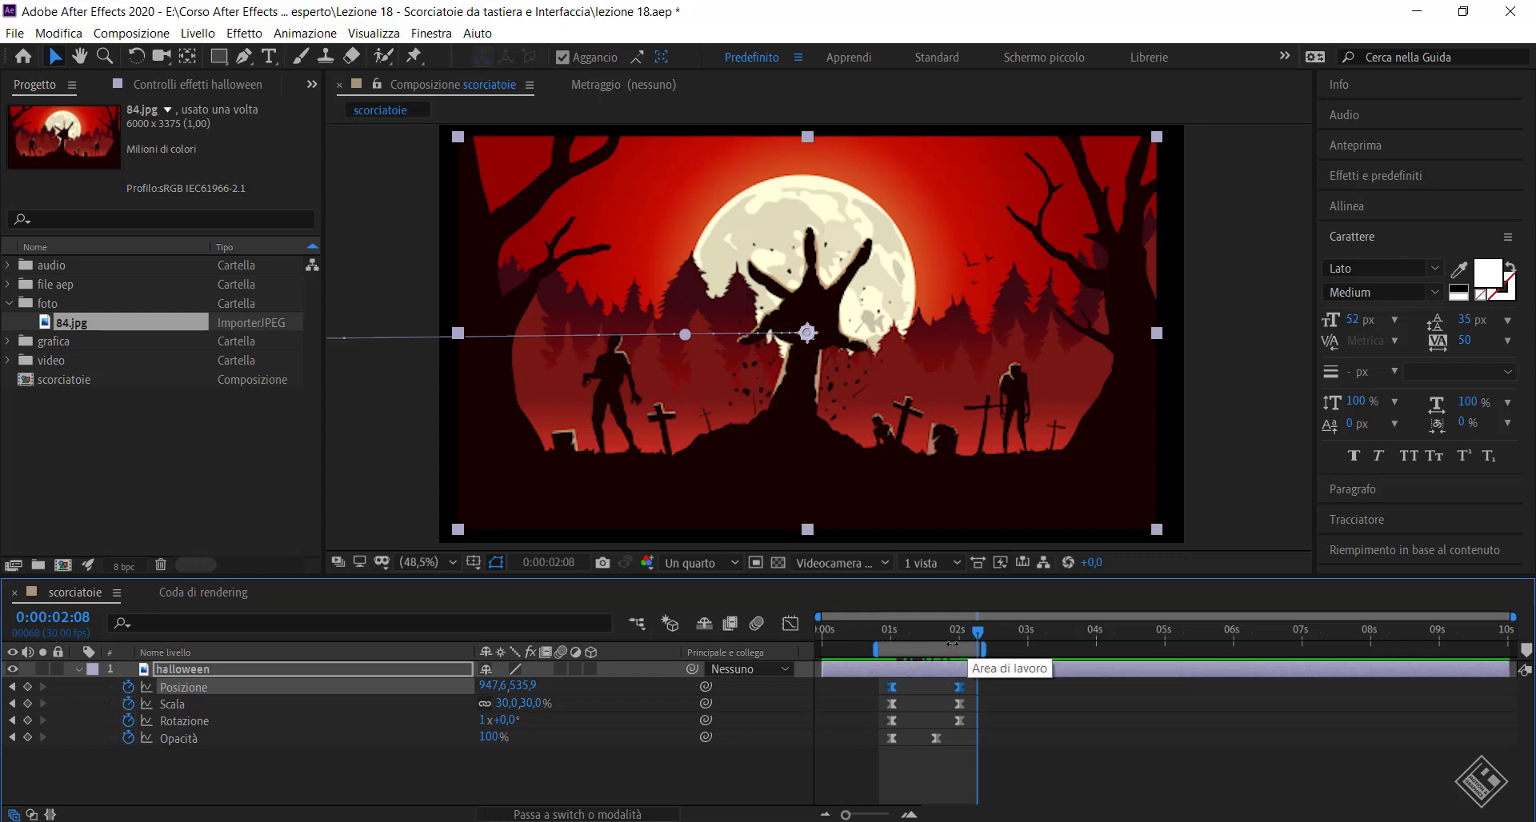
mouse_move(978, 634)
left_mouse_down()
mouse_move(915, 636)
mouse_move(966, 635)
left_mouse_up()
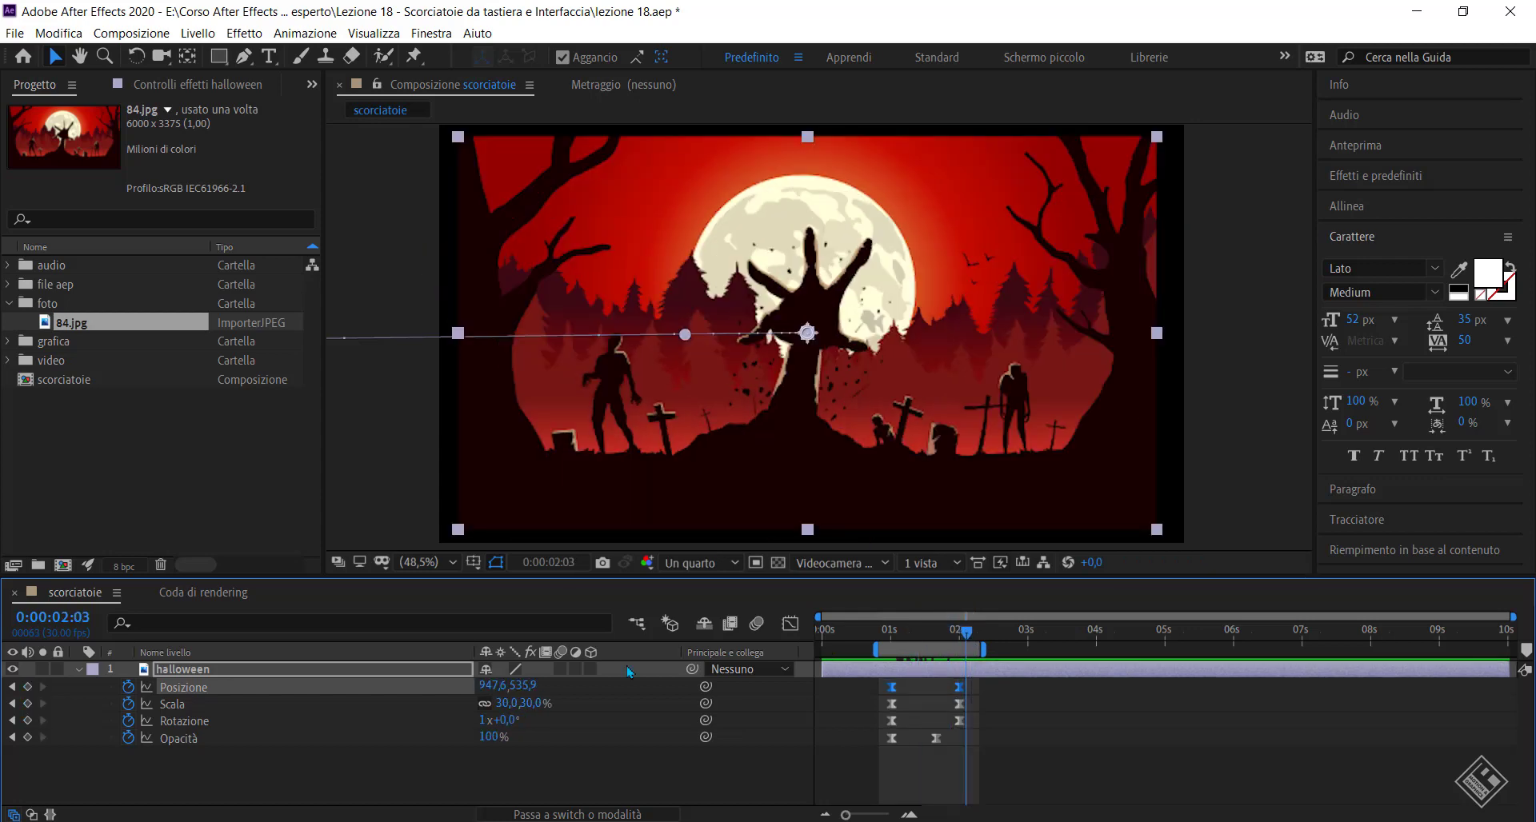
left_click(79, 670)
Duplicate the halloween layer with Ctrl+D into halloween 2, then move the current time later.
left_click(187, 674)
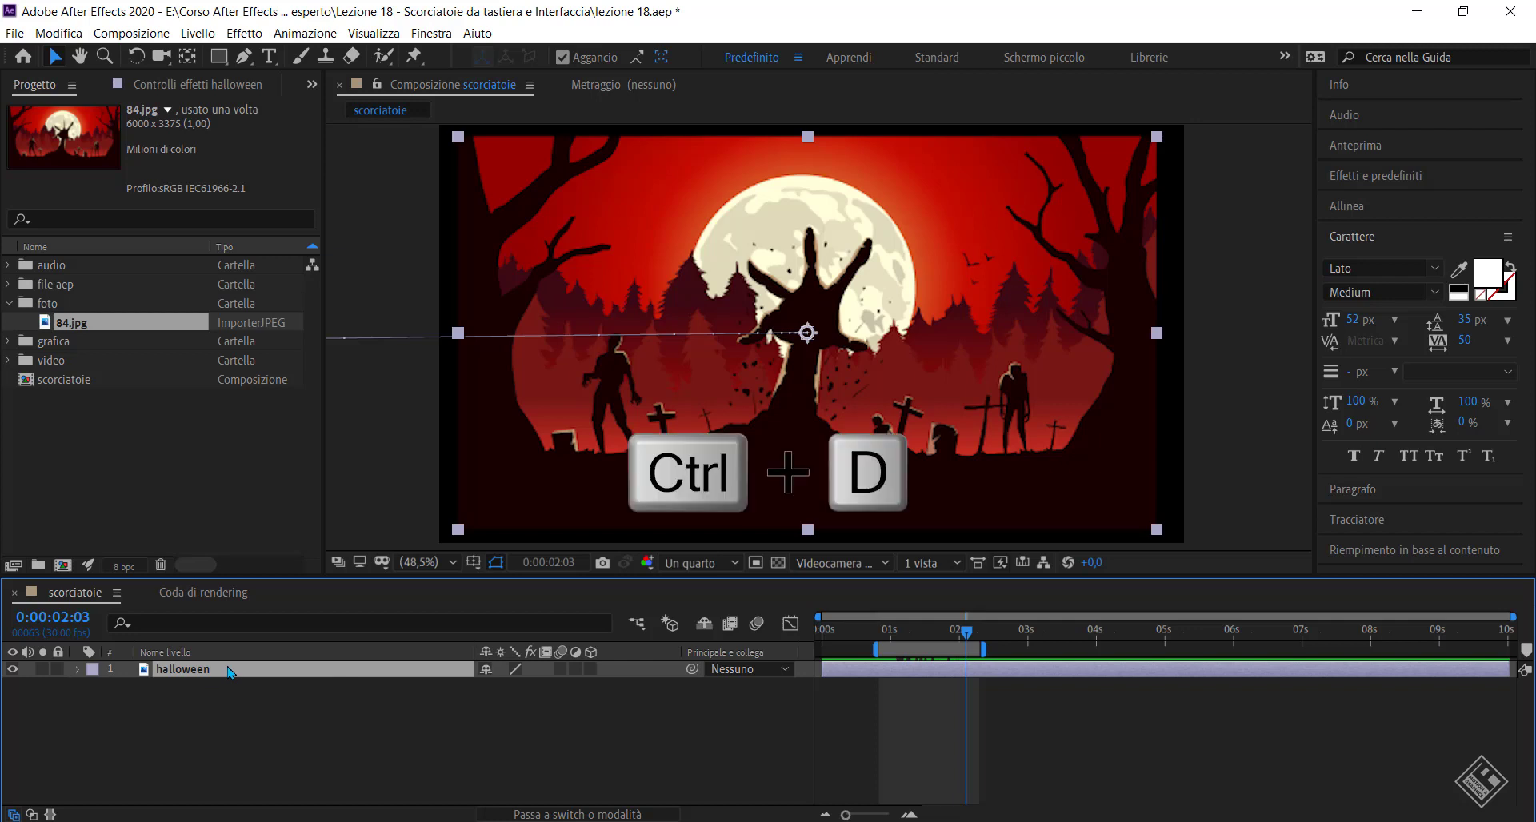
key("ctrl+d")
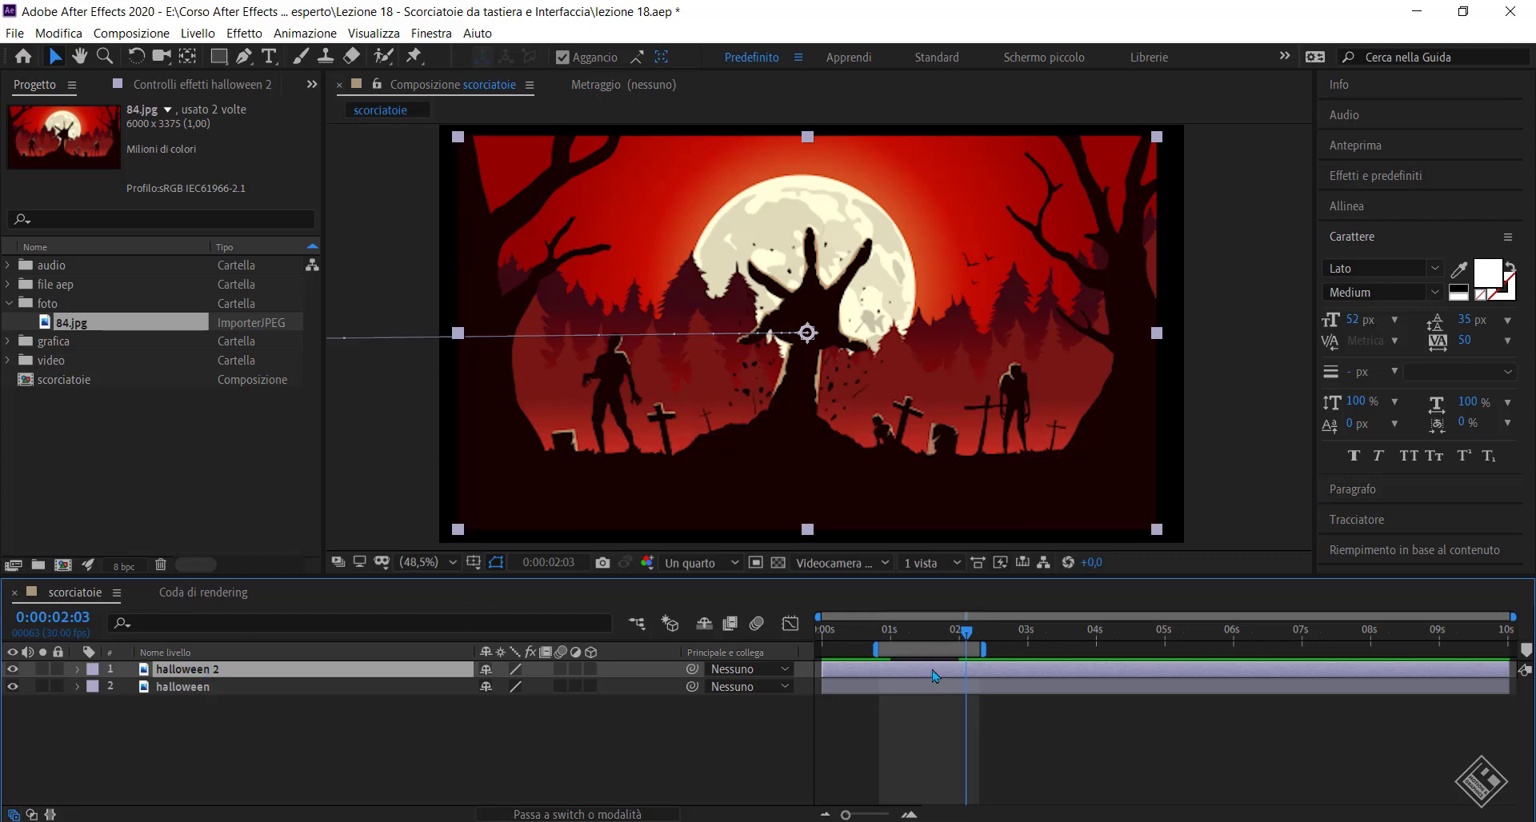
left_click_drag(967, 632, 1118, 633)
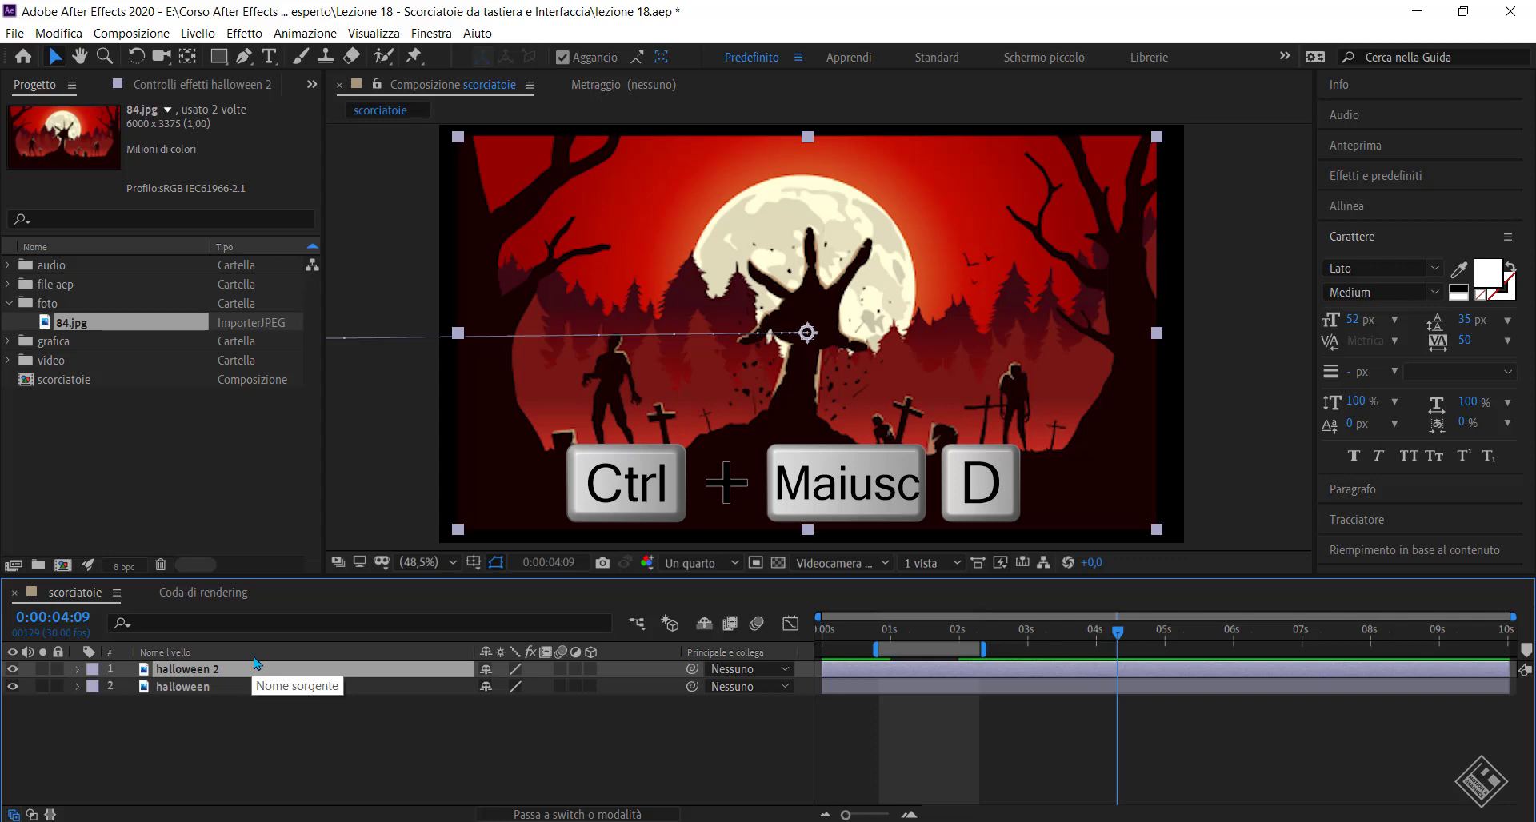
Split halloween 2 at the current time, trim halloween 3's start, then undo both duplications.
key("ctrl+shift+d")
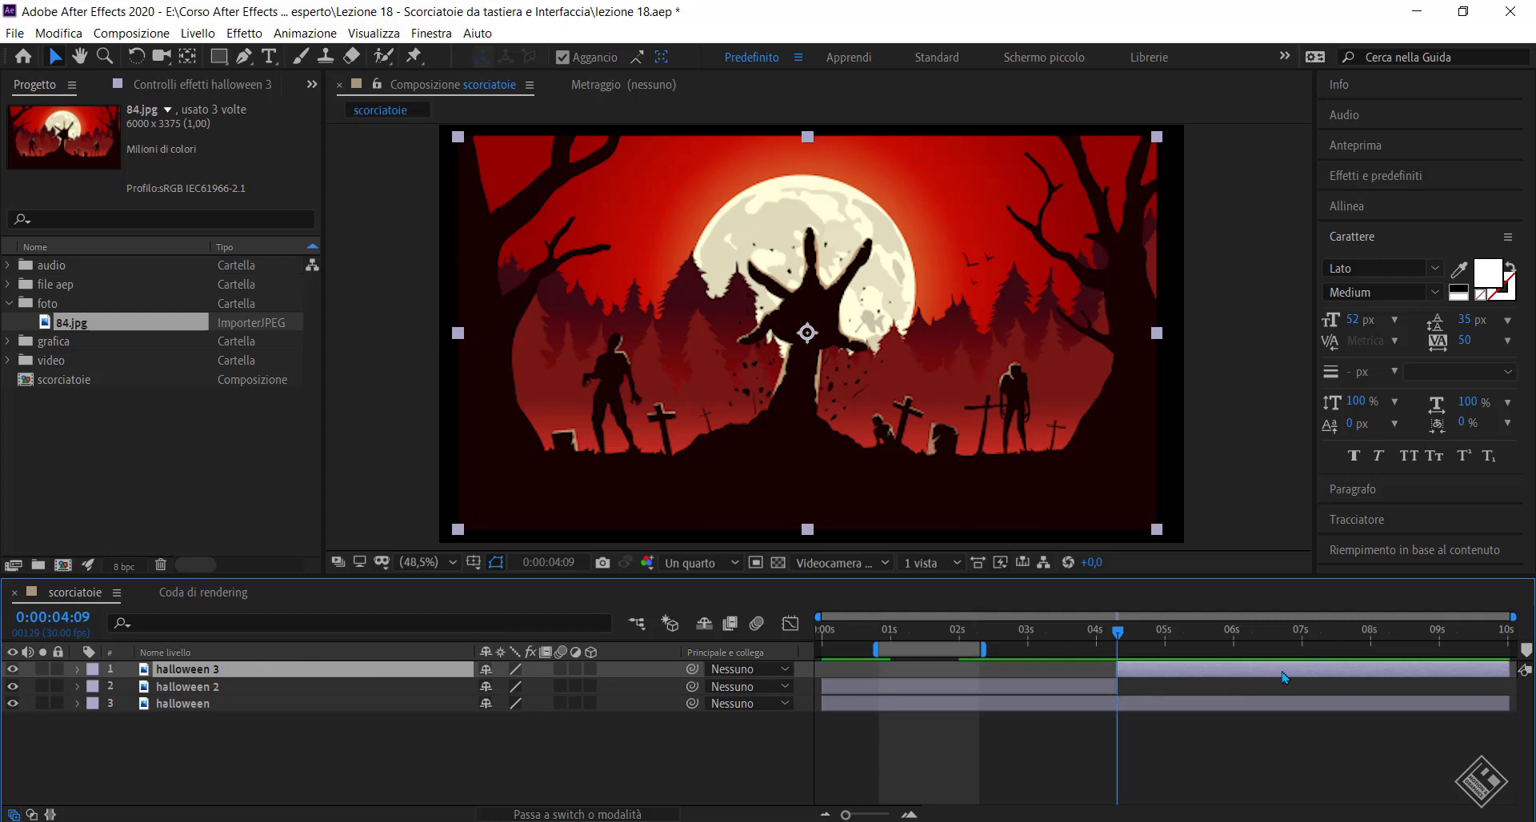
mouse_move(1284, 677)
left_mouse_down()
mouse_move(988, 676)
mouse_move(1288, 677)
mouse_move(1202, 676)
mouse_move(1255, 679)
left_mouse_up()
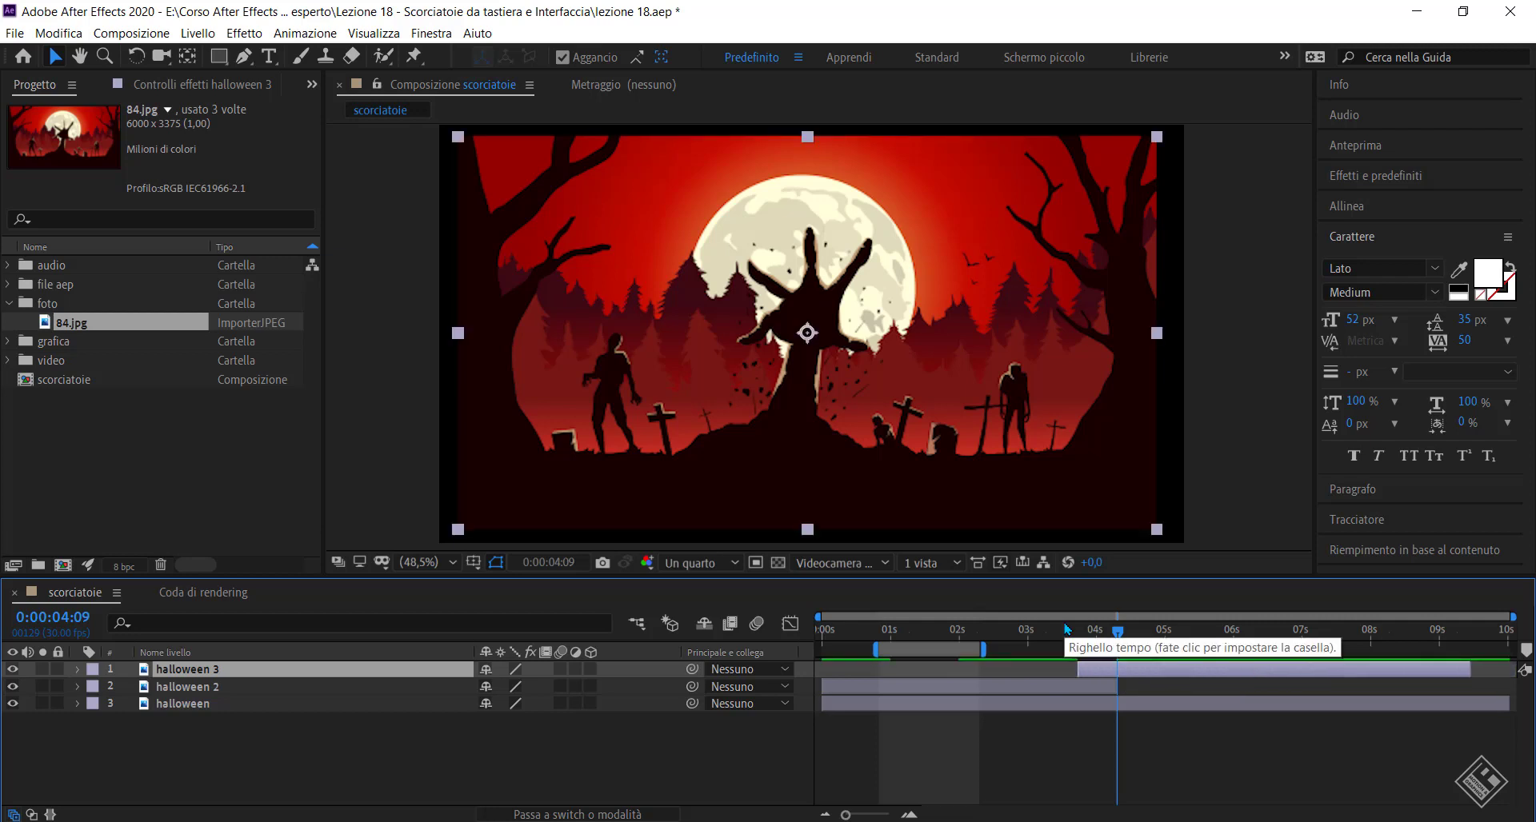
key("bracketleft")
key("ctrl+z")
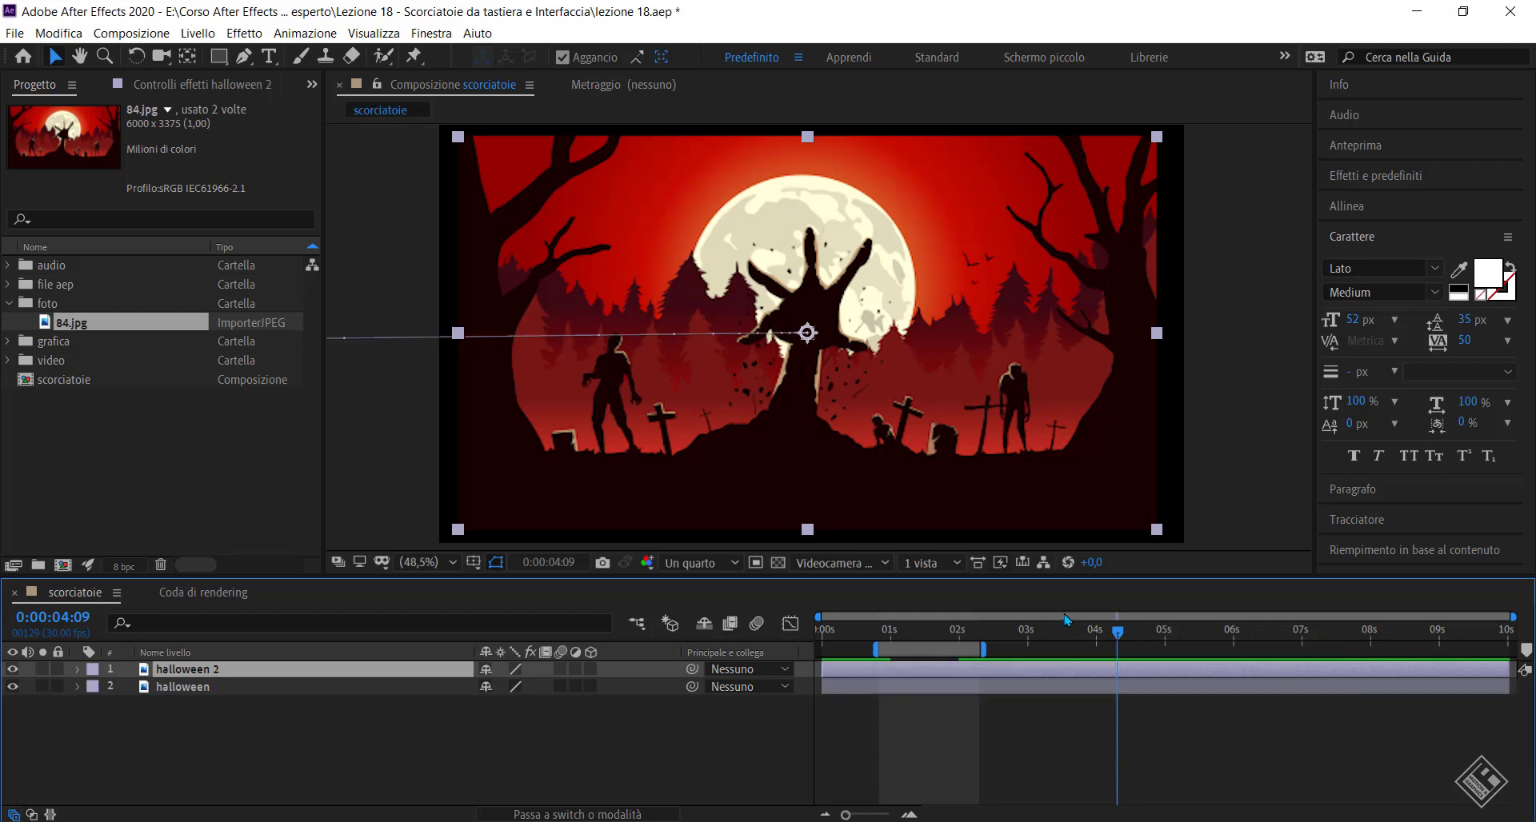
key("ctrl+z")
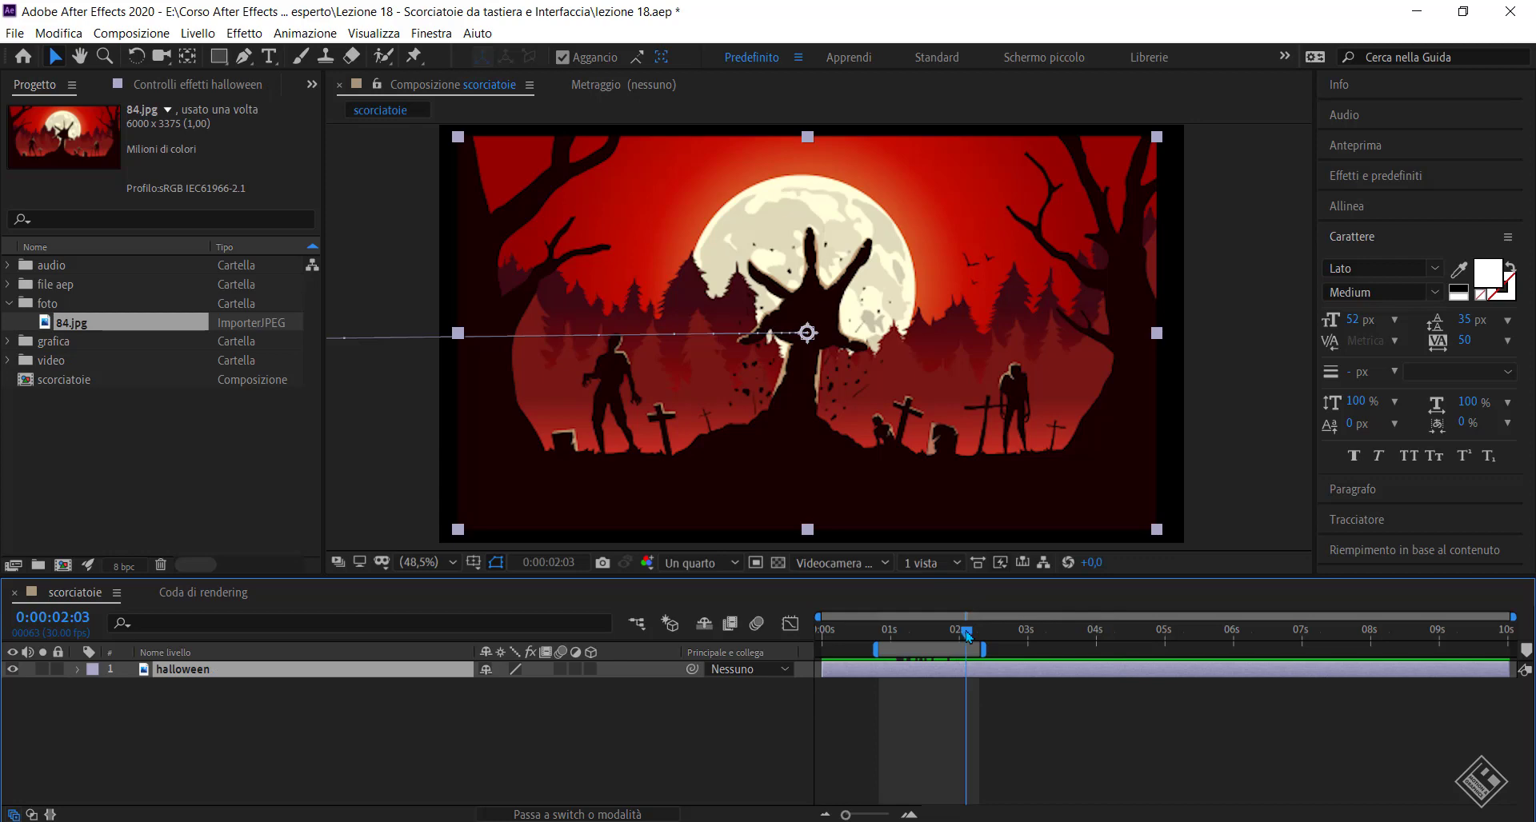
Scrub to 01:18 and step single frames with Page Up/Page Down, ending at 0:00:01:02.
left_click_drag(965, 632, 892, 632)
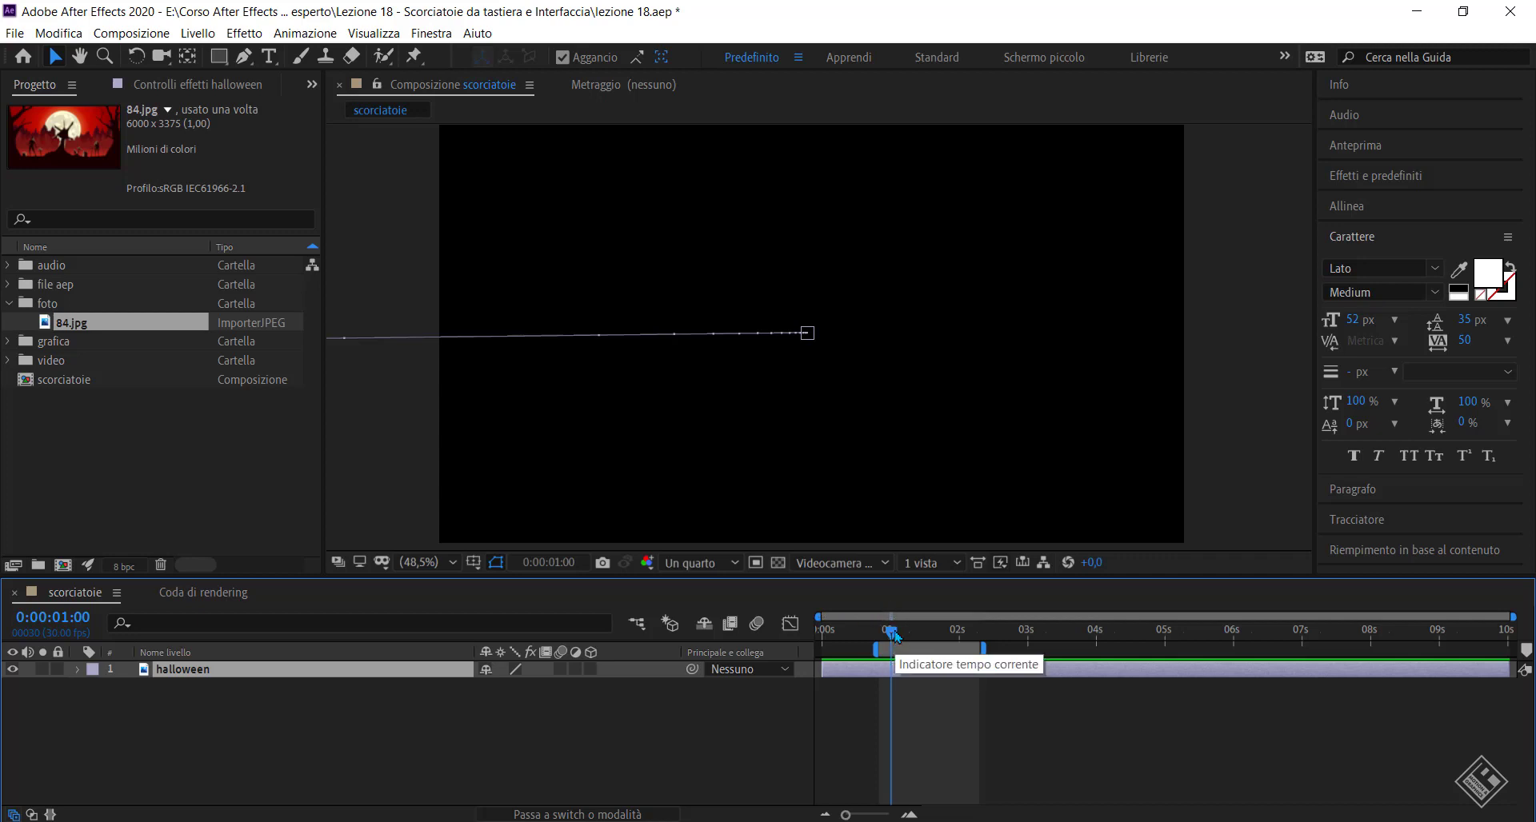
key("Page_Up")
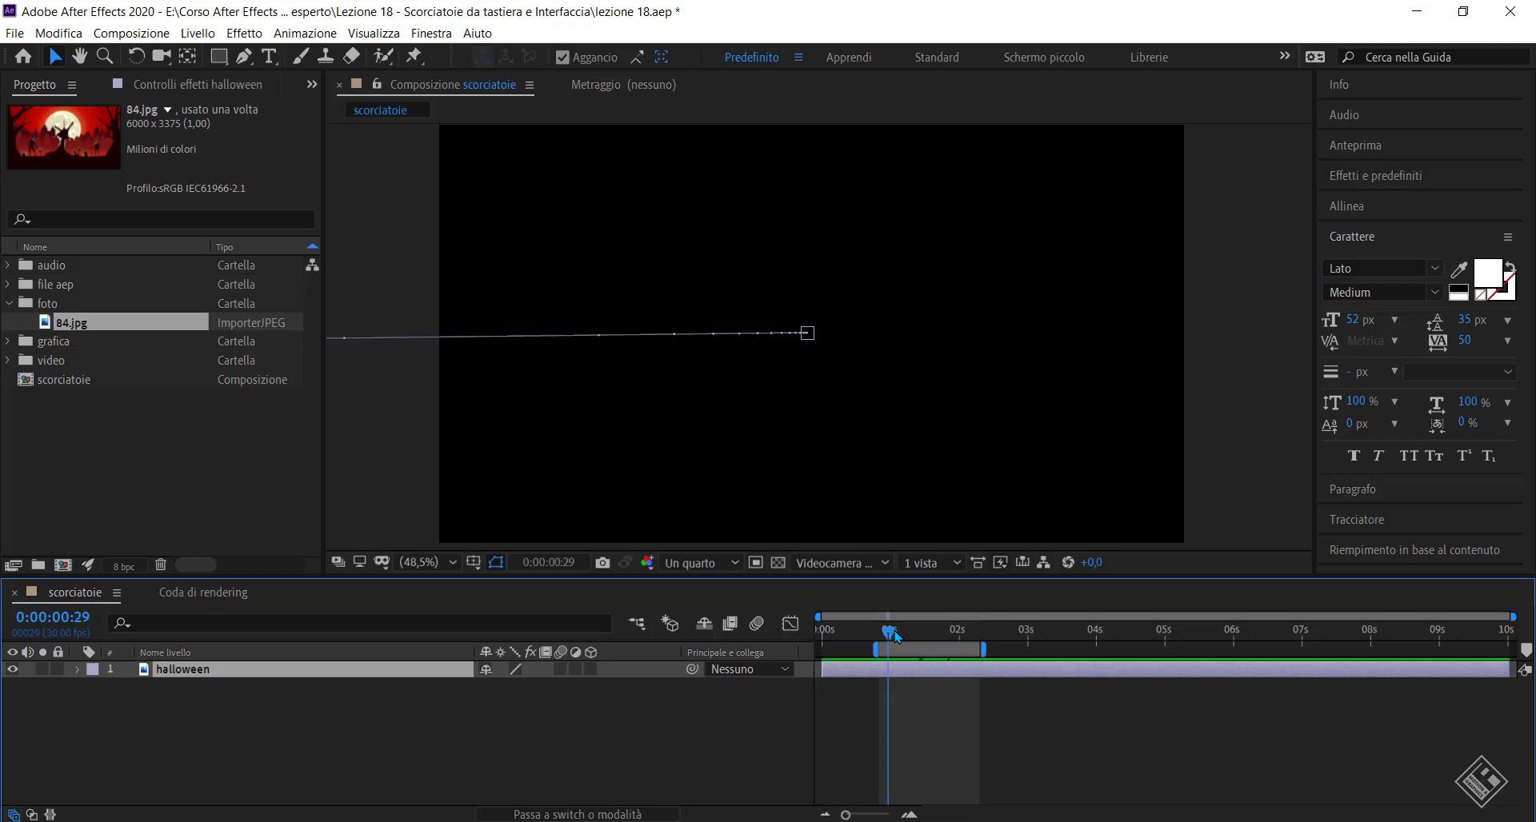
key("Page_Down")
key("Page_Down")
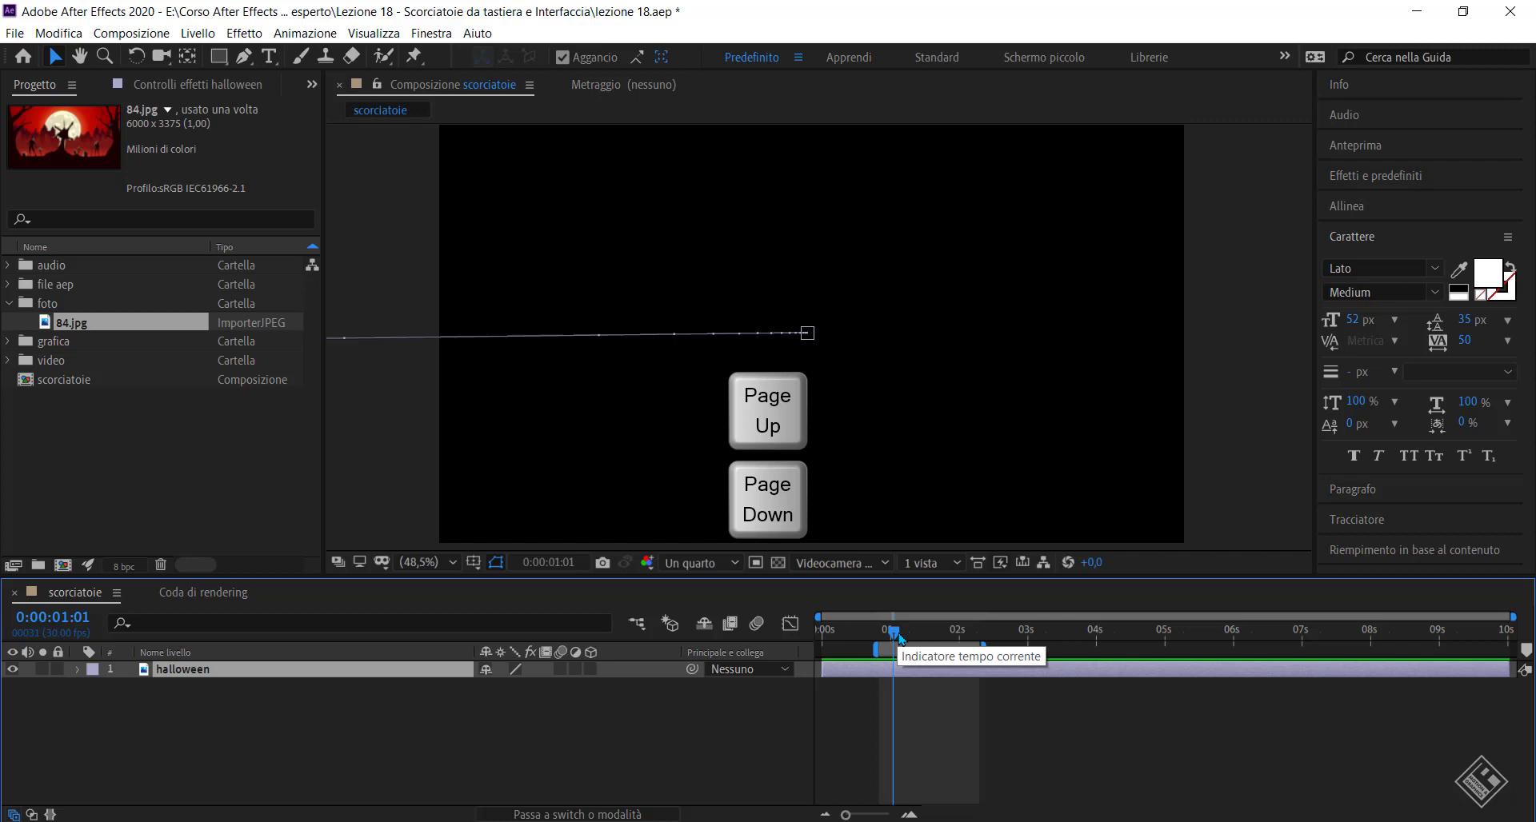
left_click_drag(898, 634, 901, 642)
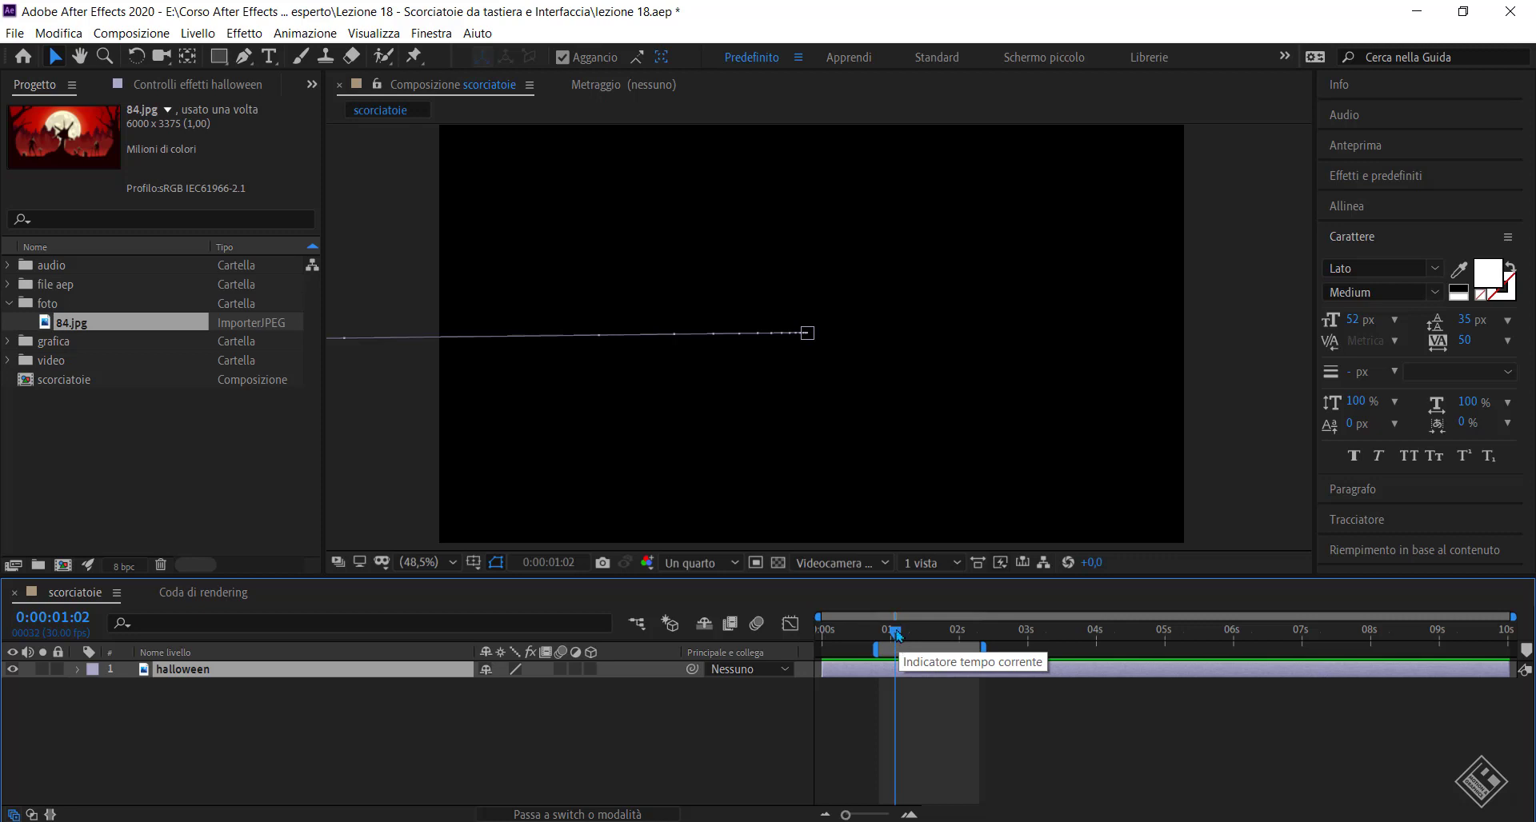
key("Page_Down")
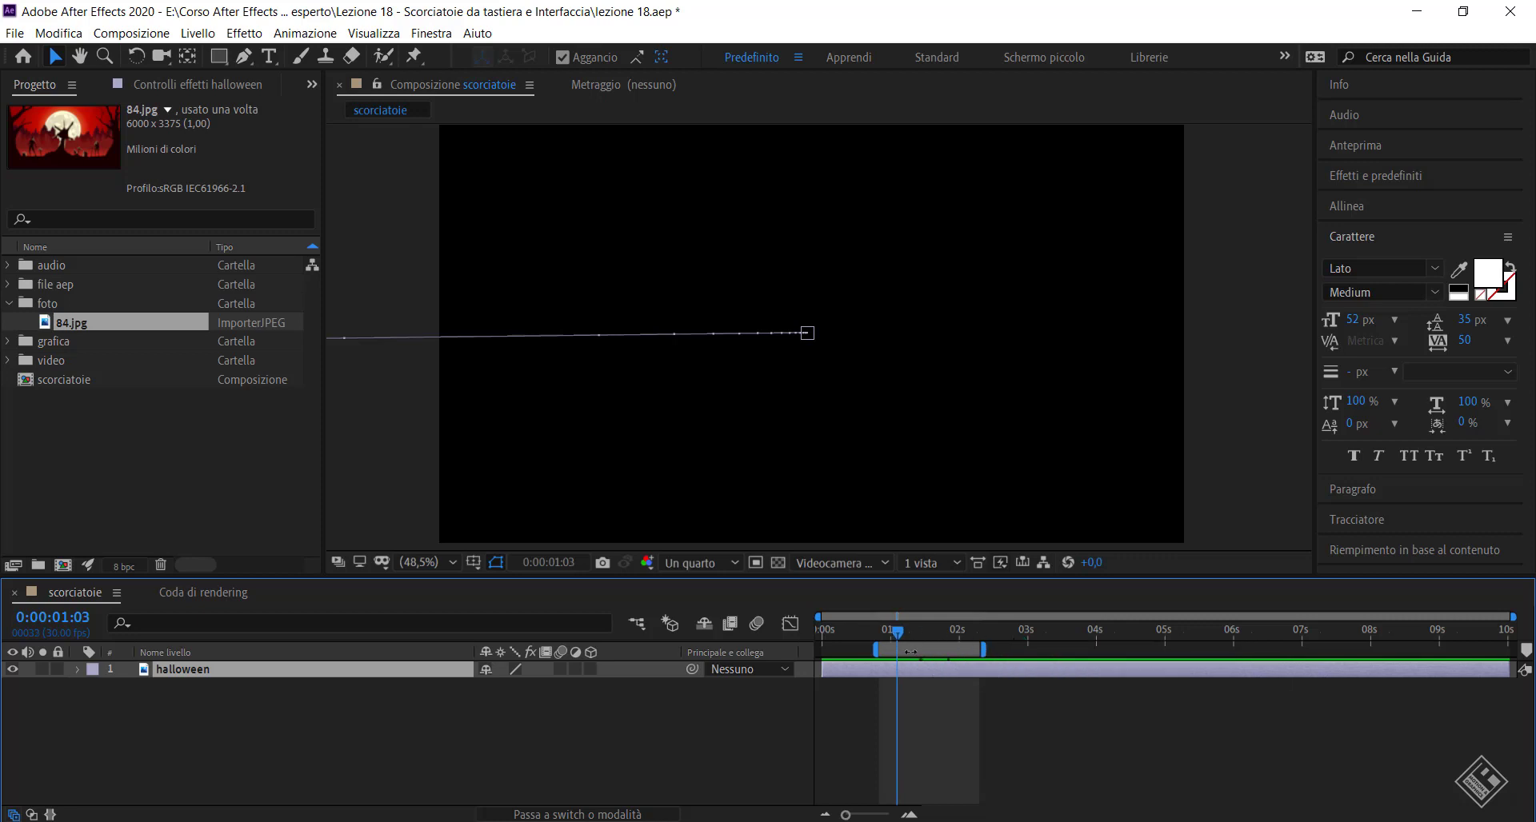
key("Page_Up")
key("Page_Up")
key("Page_Up")
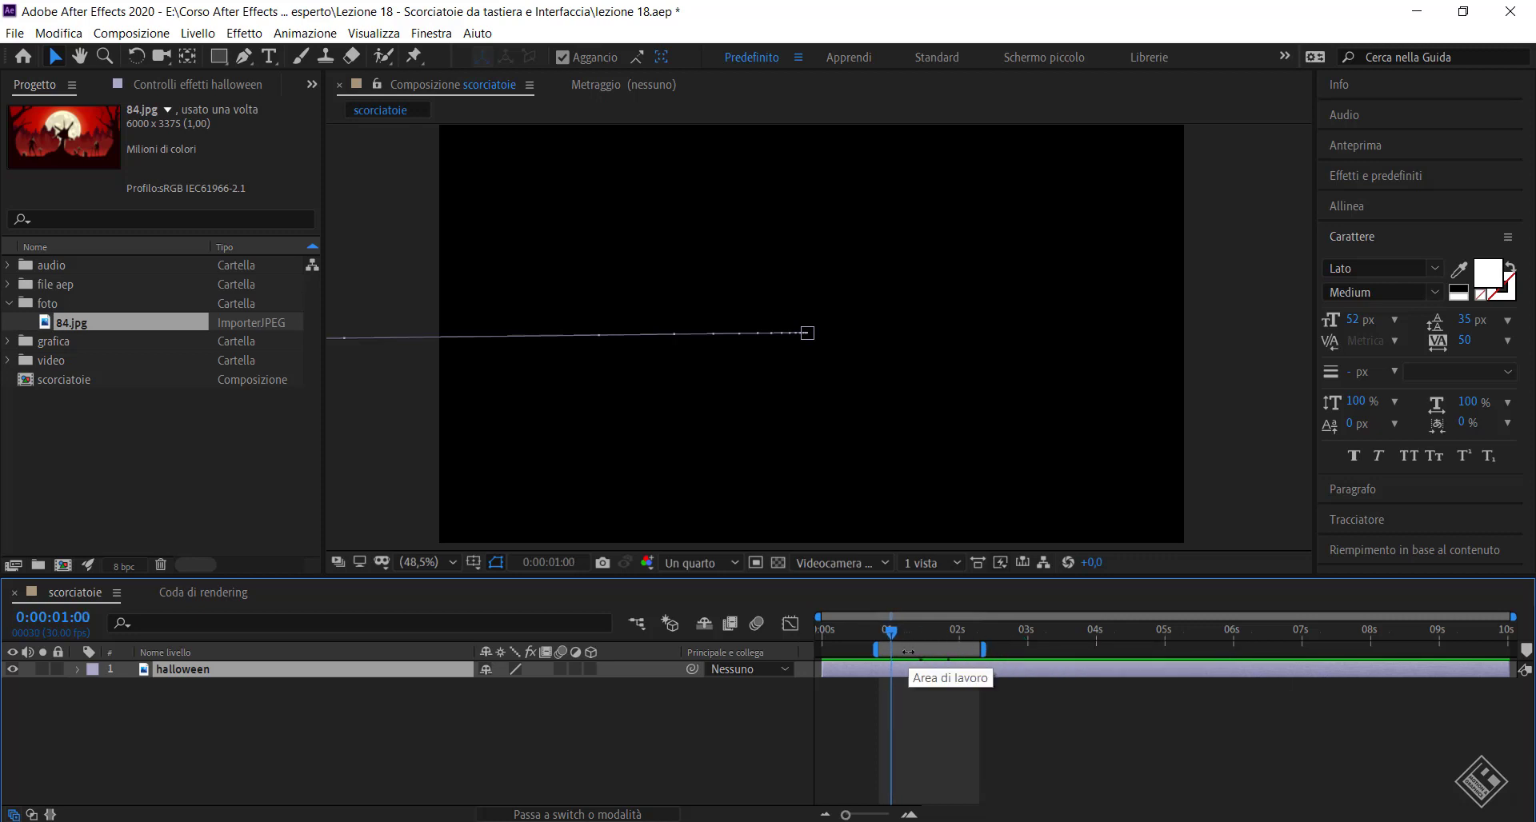
key("Page_Down")
key("Page_Down")
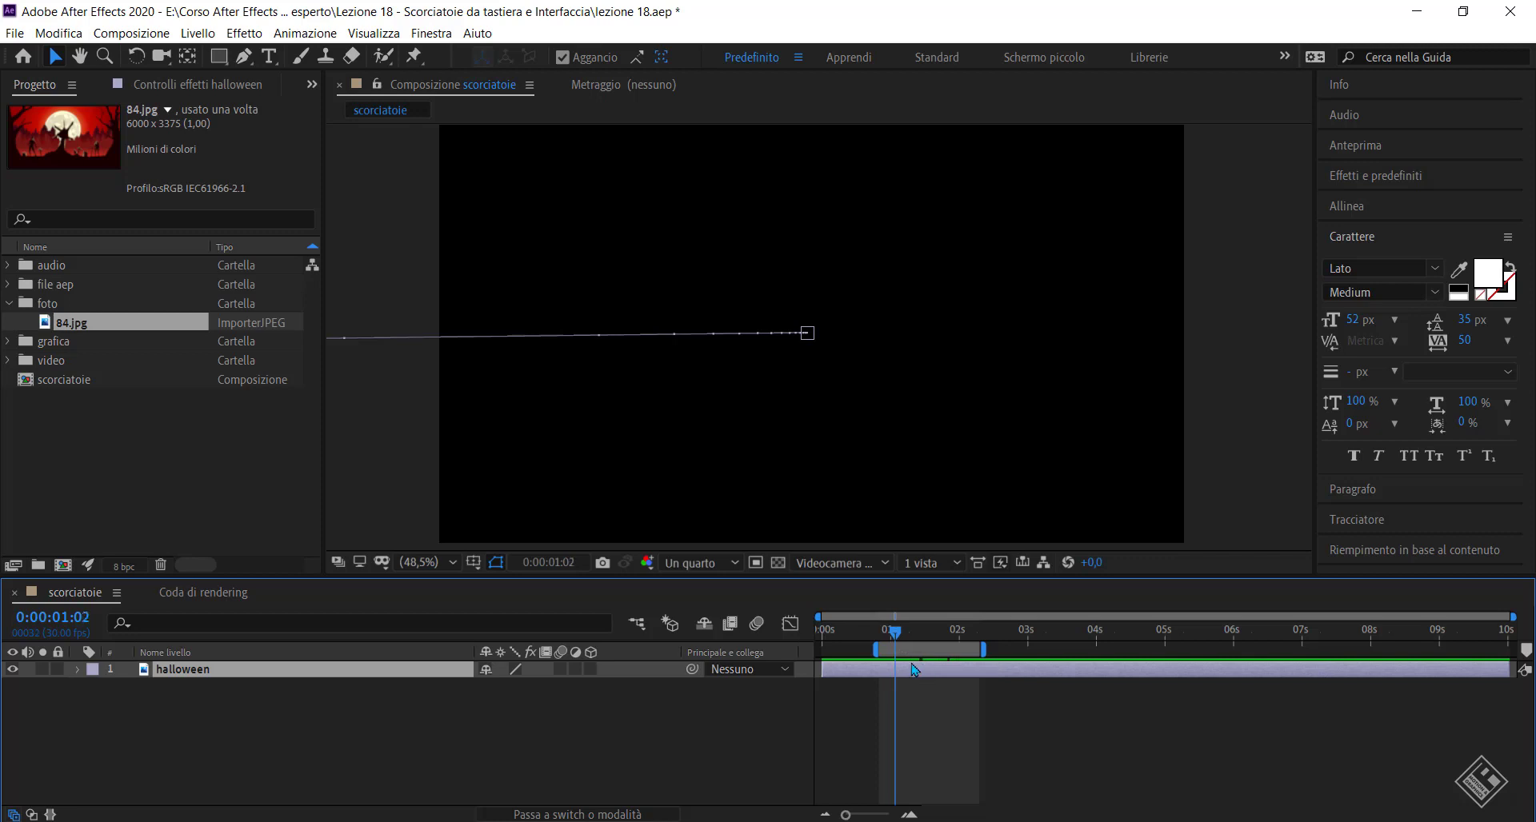
Jump ten frames back and forth with Shift+Page Up/Down, ending at 0:00:02:02.
key("shift+Page_Down")
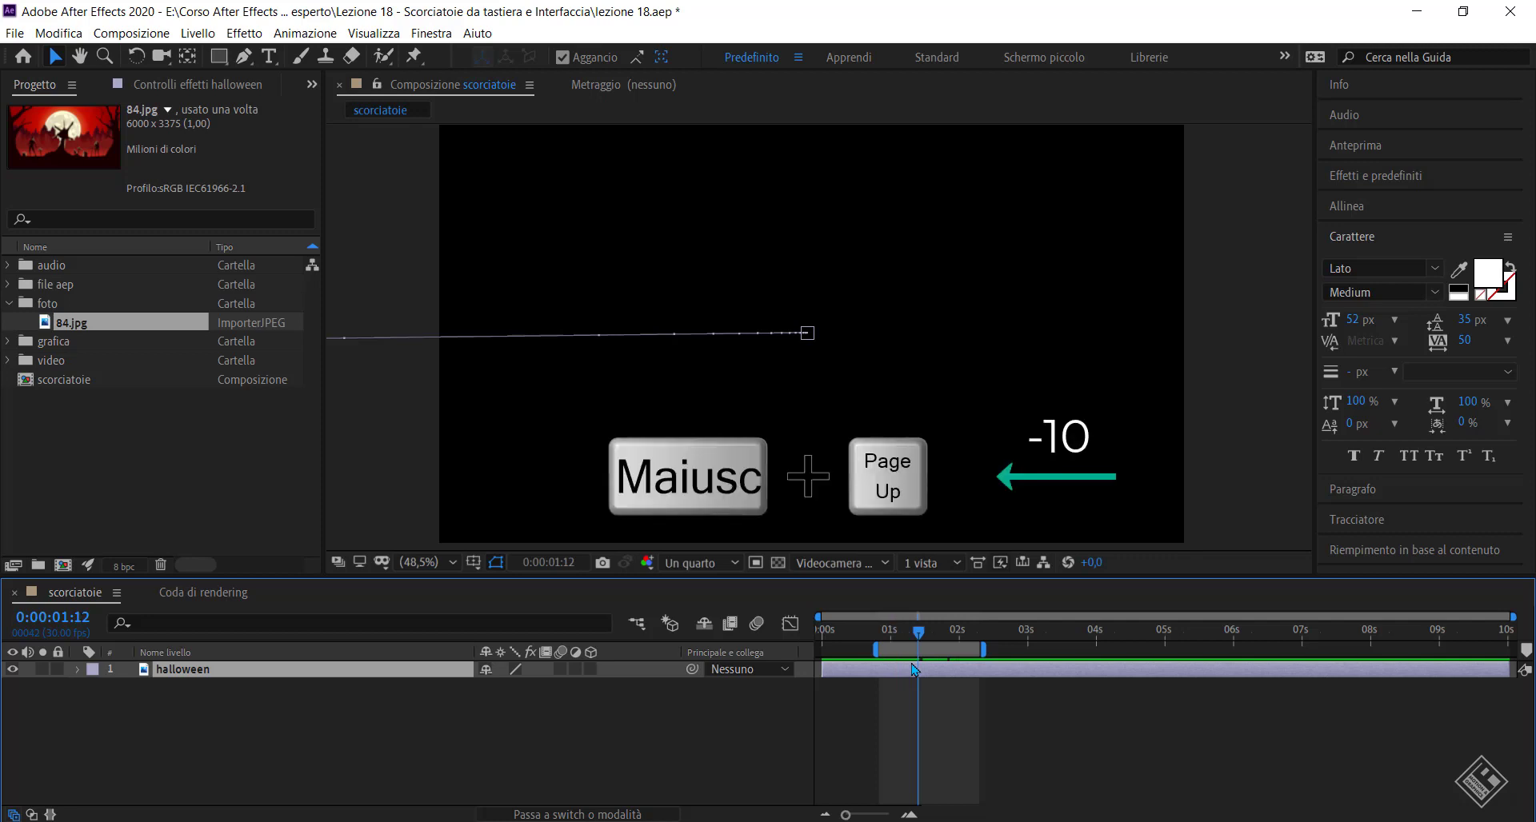
key("shift+Page_Up")
key("shift+Page_Up")
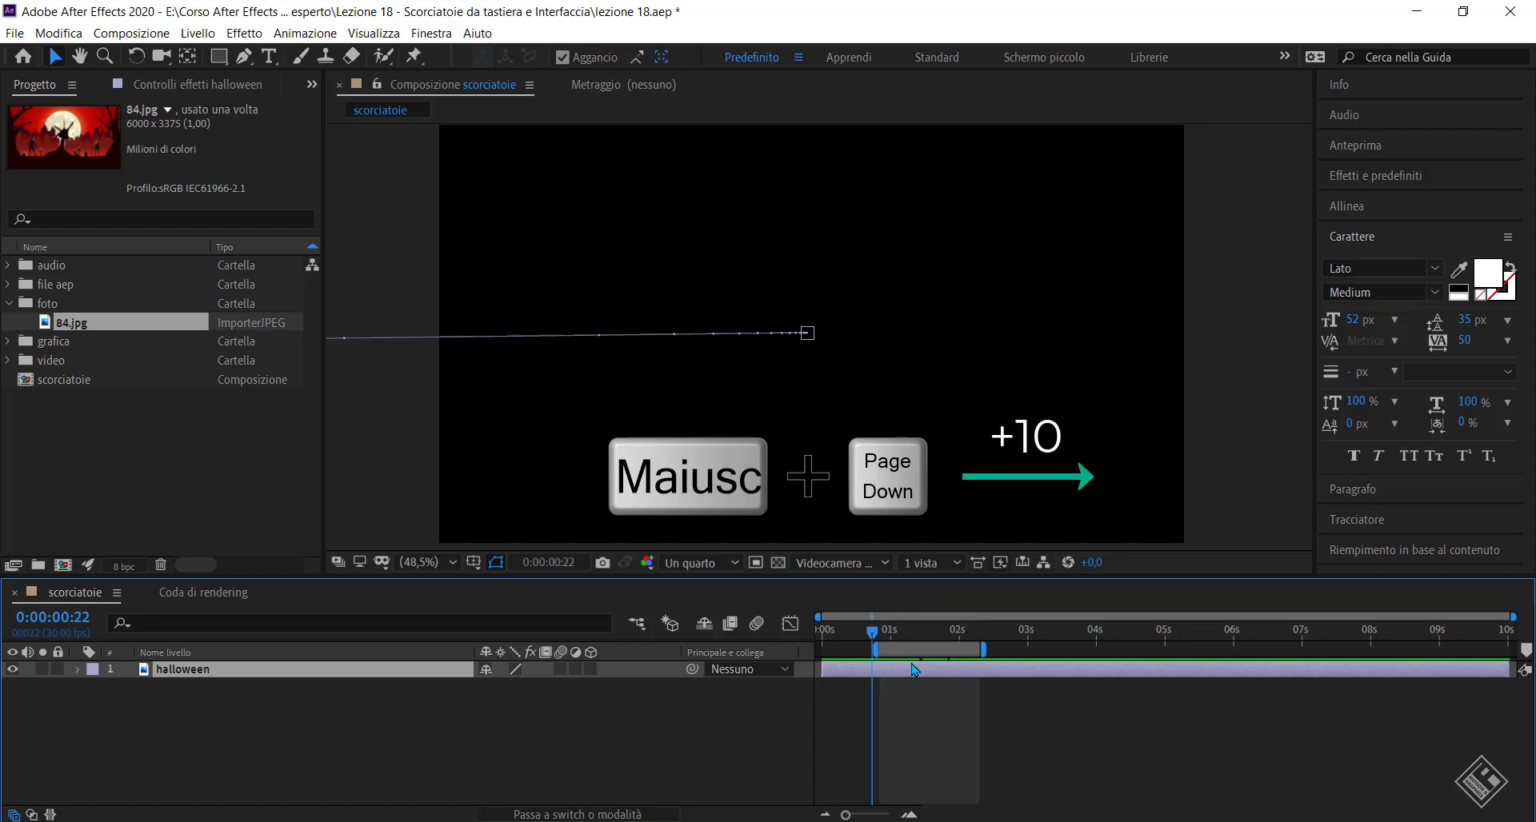
key("shift+Page_Down")
key("shift+Page_Down")
key("shift+Page_Down")
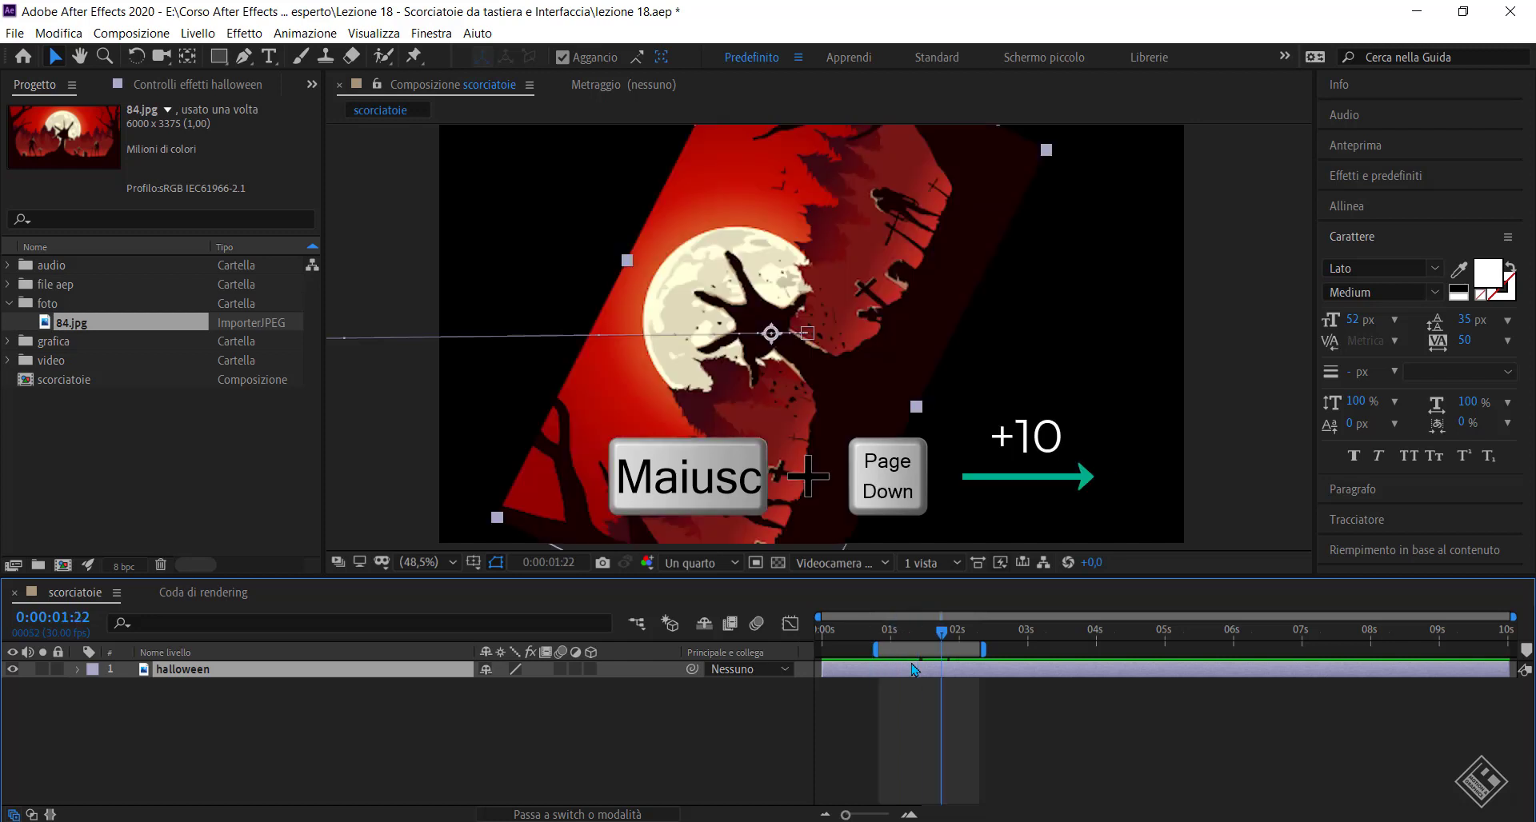
key("shift+Page_Down")
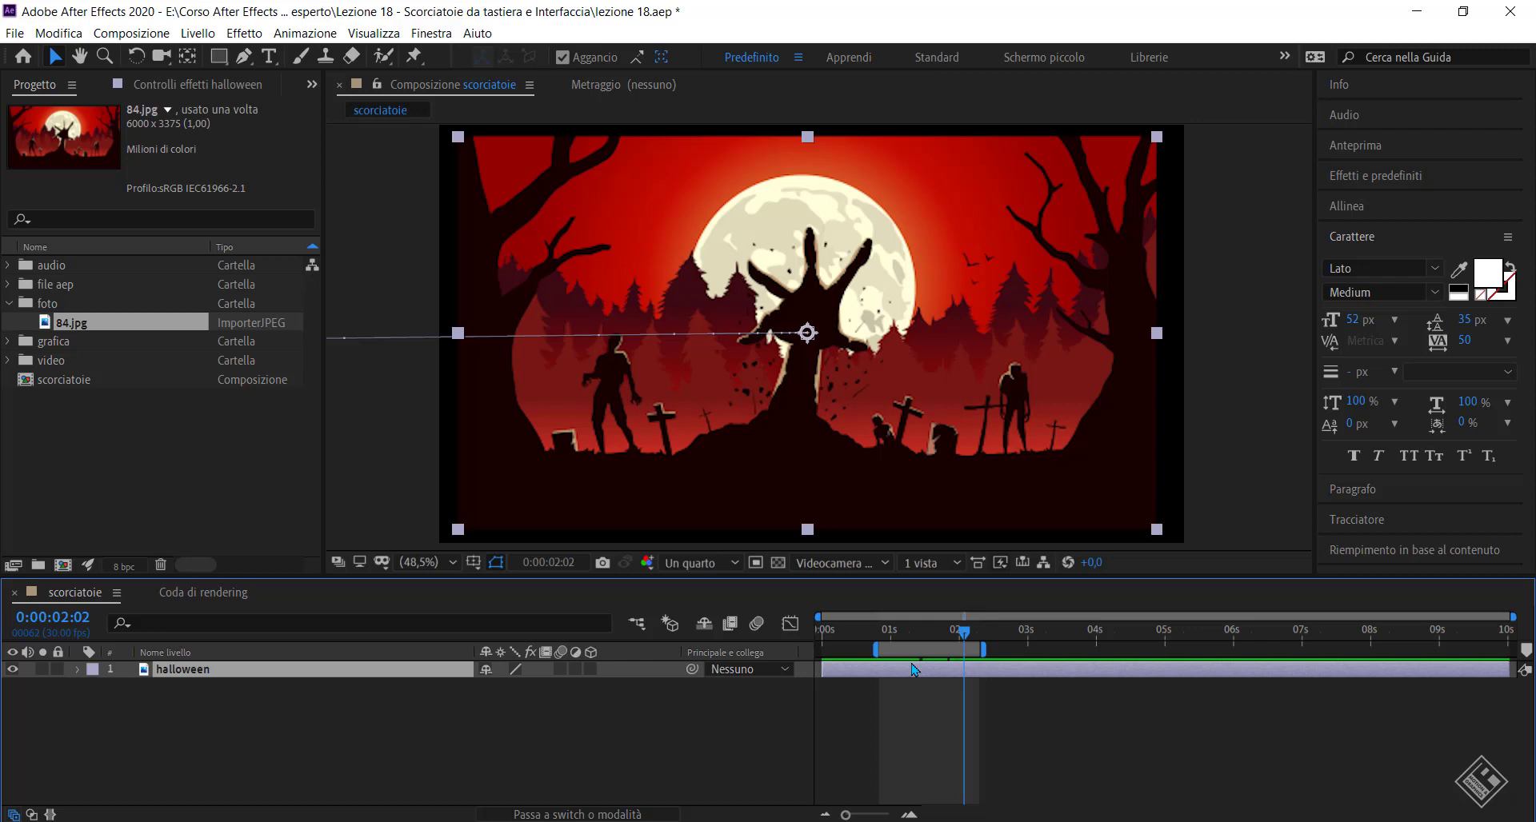
Step single frames back and forth with Page Up/Down and Ctrl+Left/Right, reaching 01:26.
key("Page_Up")
key("Page_Up")
key("Page_Up")
key("Page_Up")
key("ctrl+Left")
key("Page_Up")
key("Page_Up")
key("Page_Up")
key("Page_Up")
key("Page_Up")
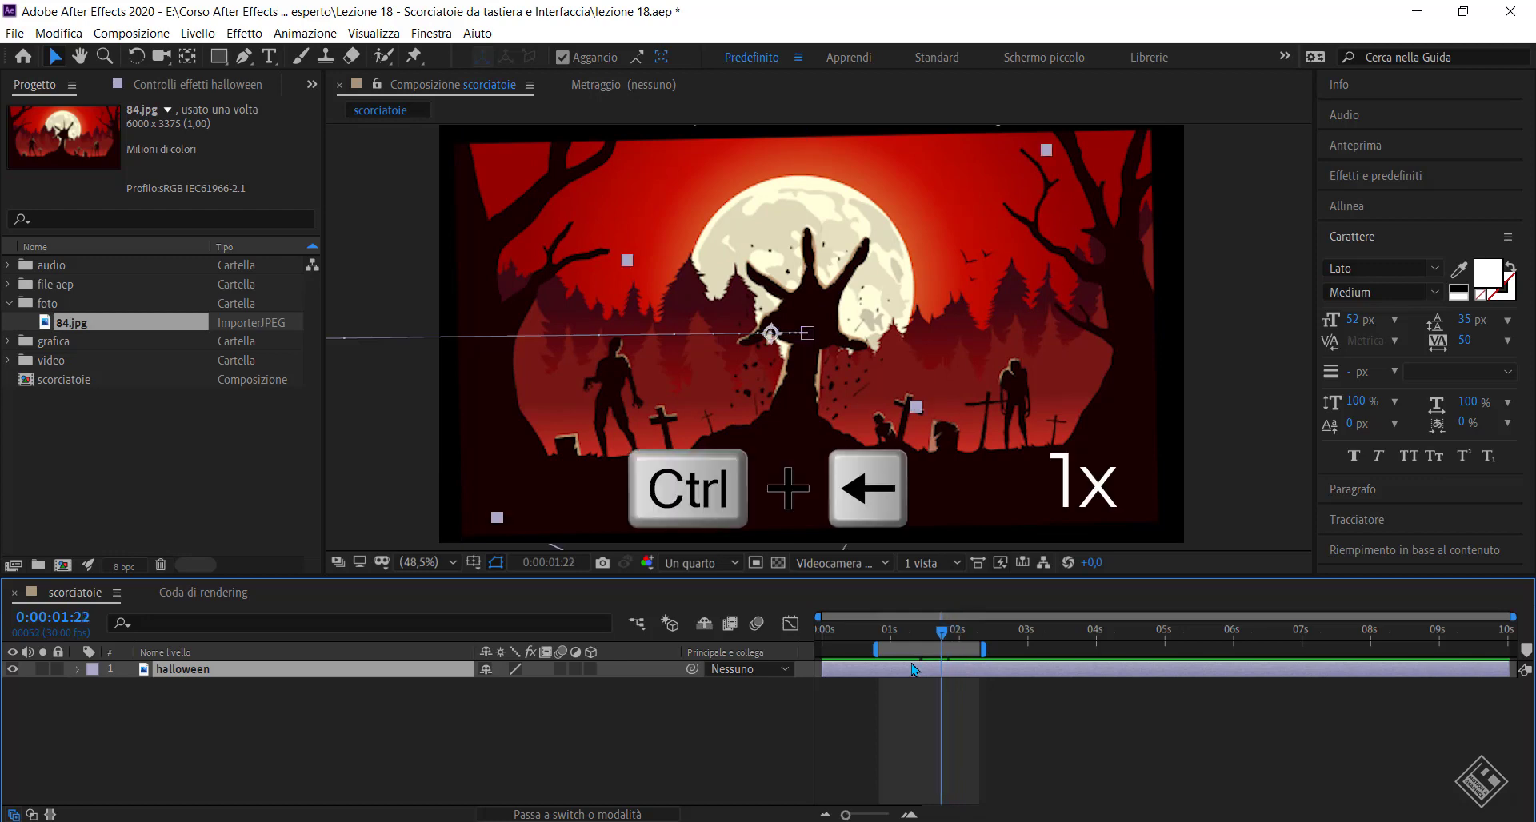
key("Page_Up")
key("Page_Up")
key("Page_Up")
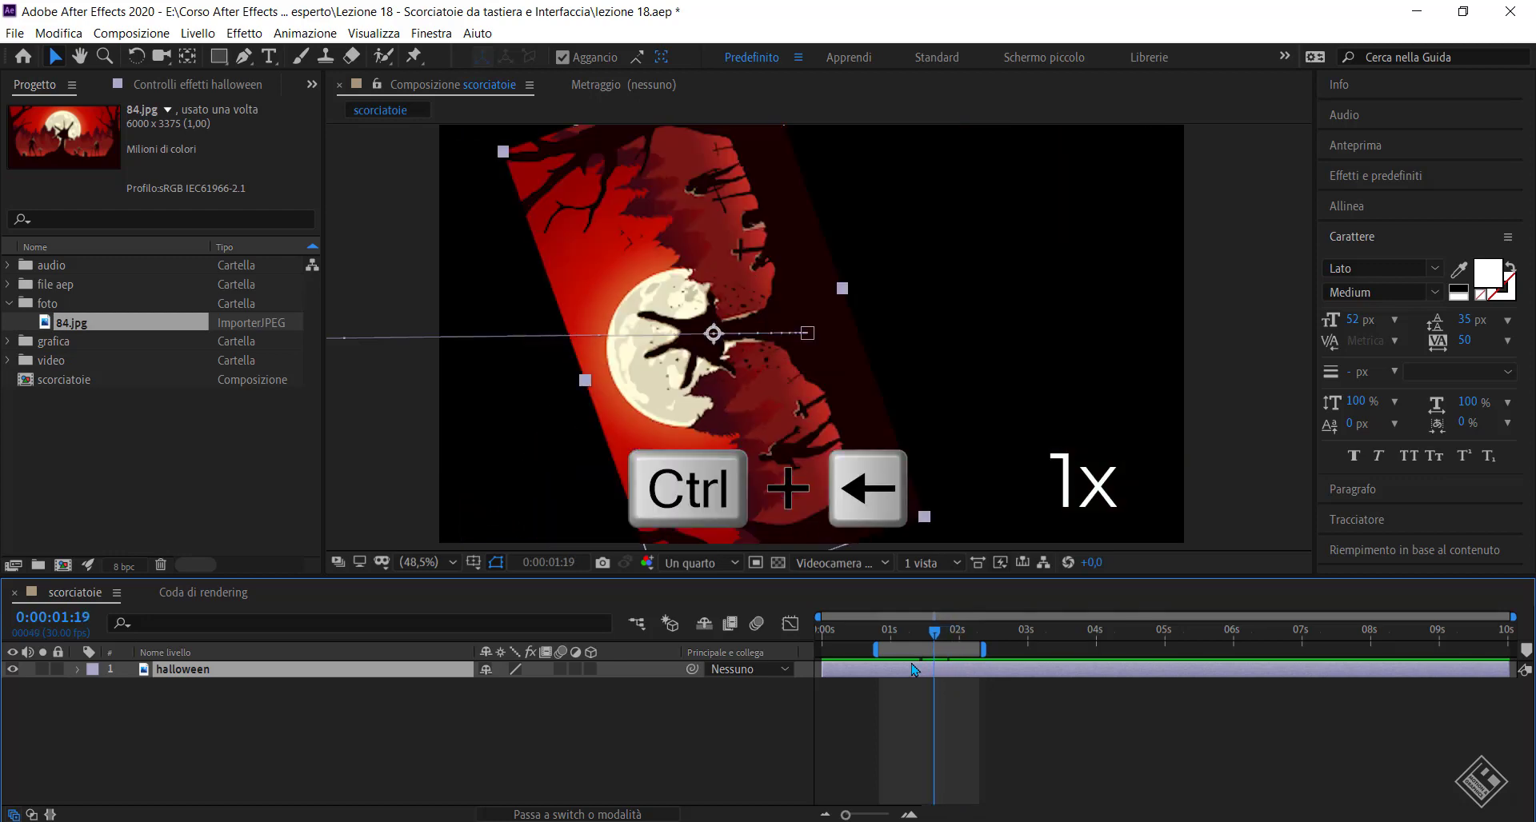
key("Page_Down")
key("ctrl+Right")
key("Page_Down")
key("Page_Down")
key("Page_Down")
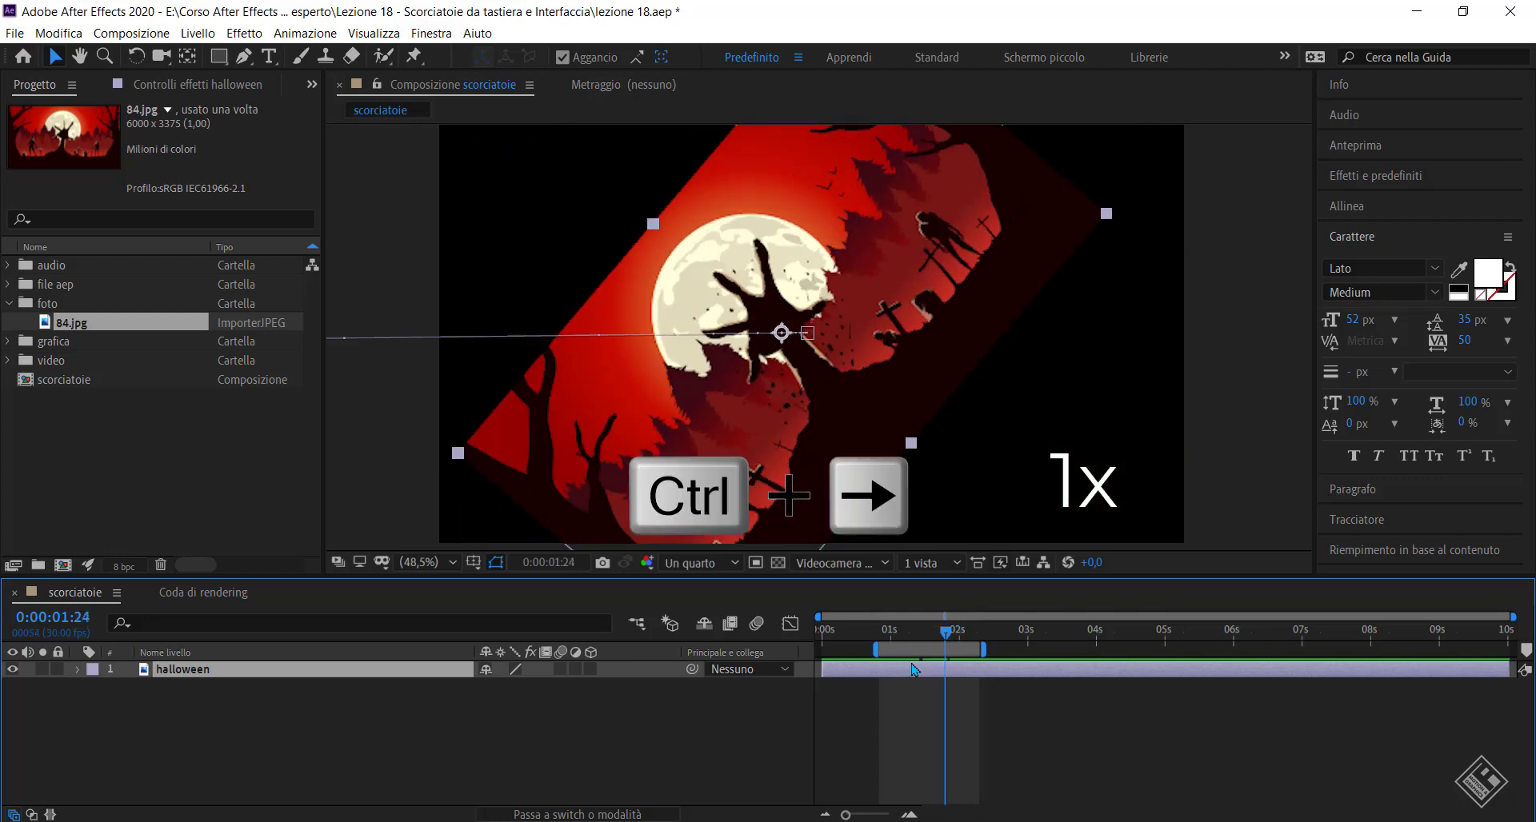
key("Page_Down")
key("Page_Down")
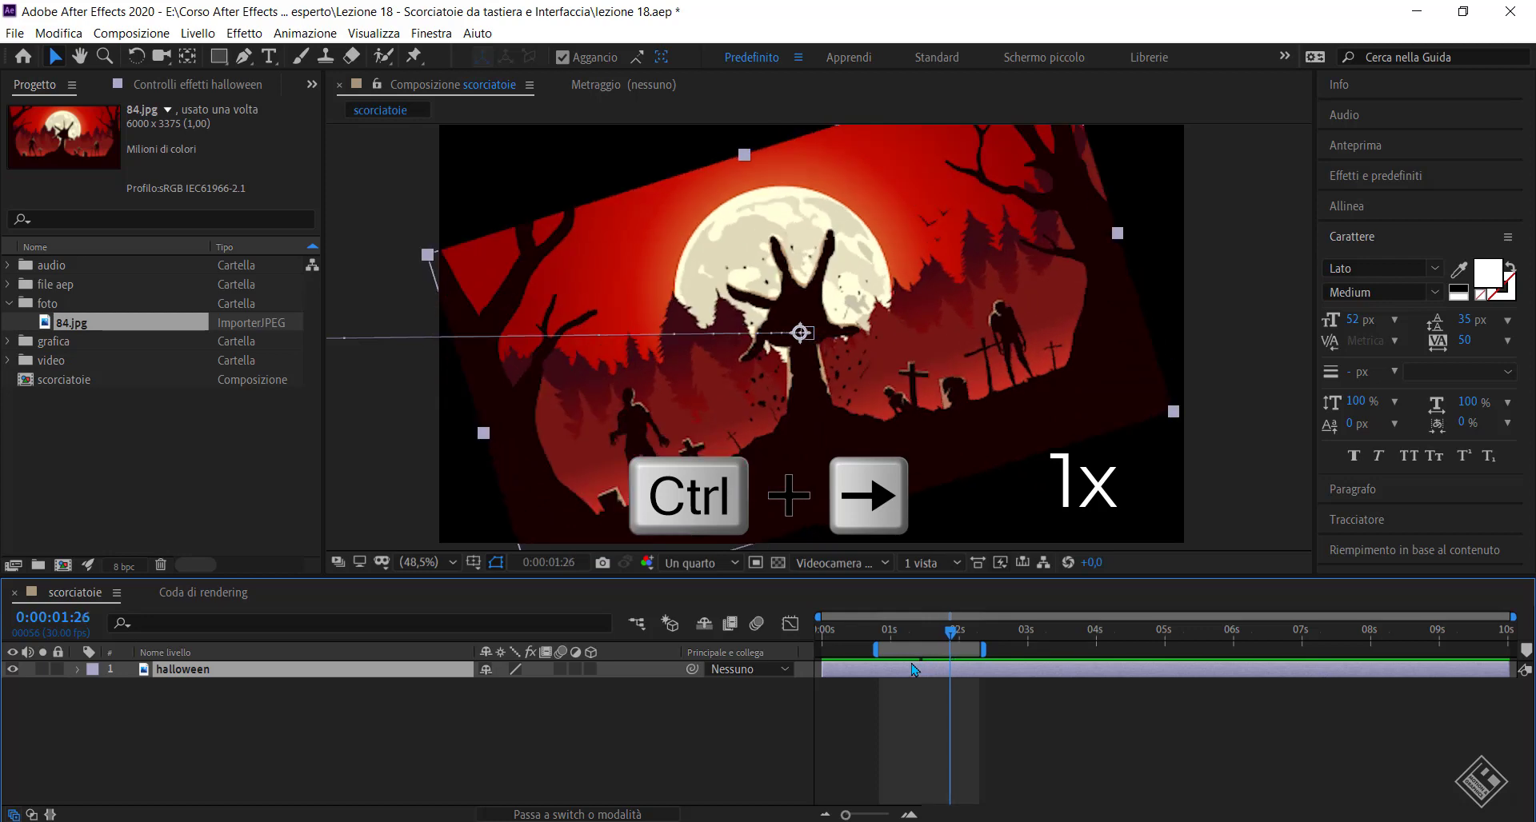
Jump ten frames back to 00:26 with Ctrl+Shift+Left, then forward to 0:00:02:06.
key("ctrl+shift+Left")
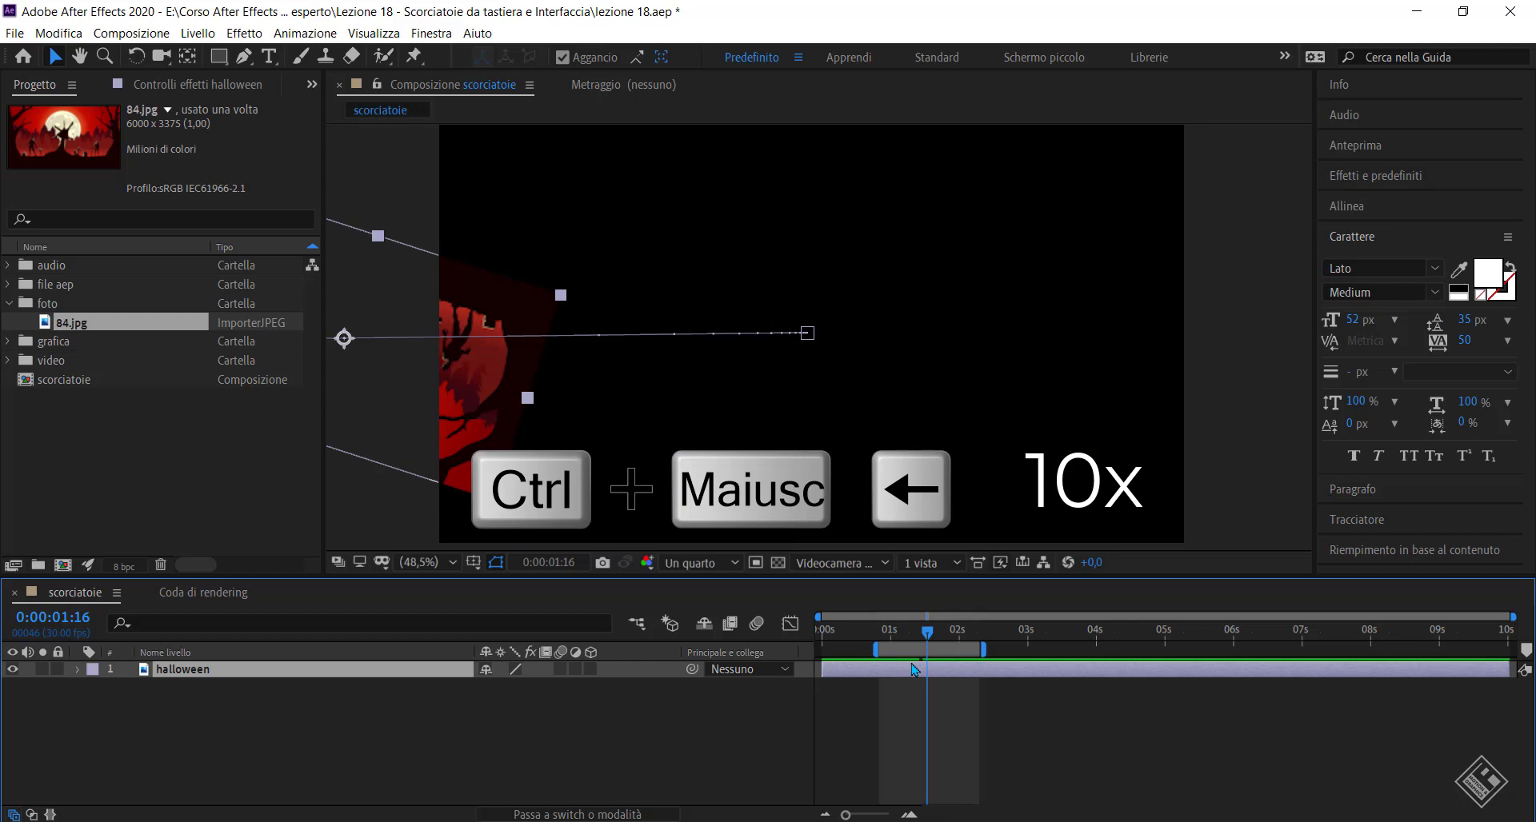
key("ctrl+shift+Left")
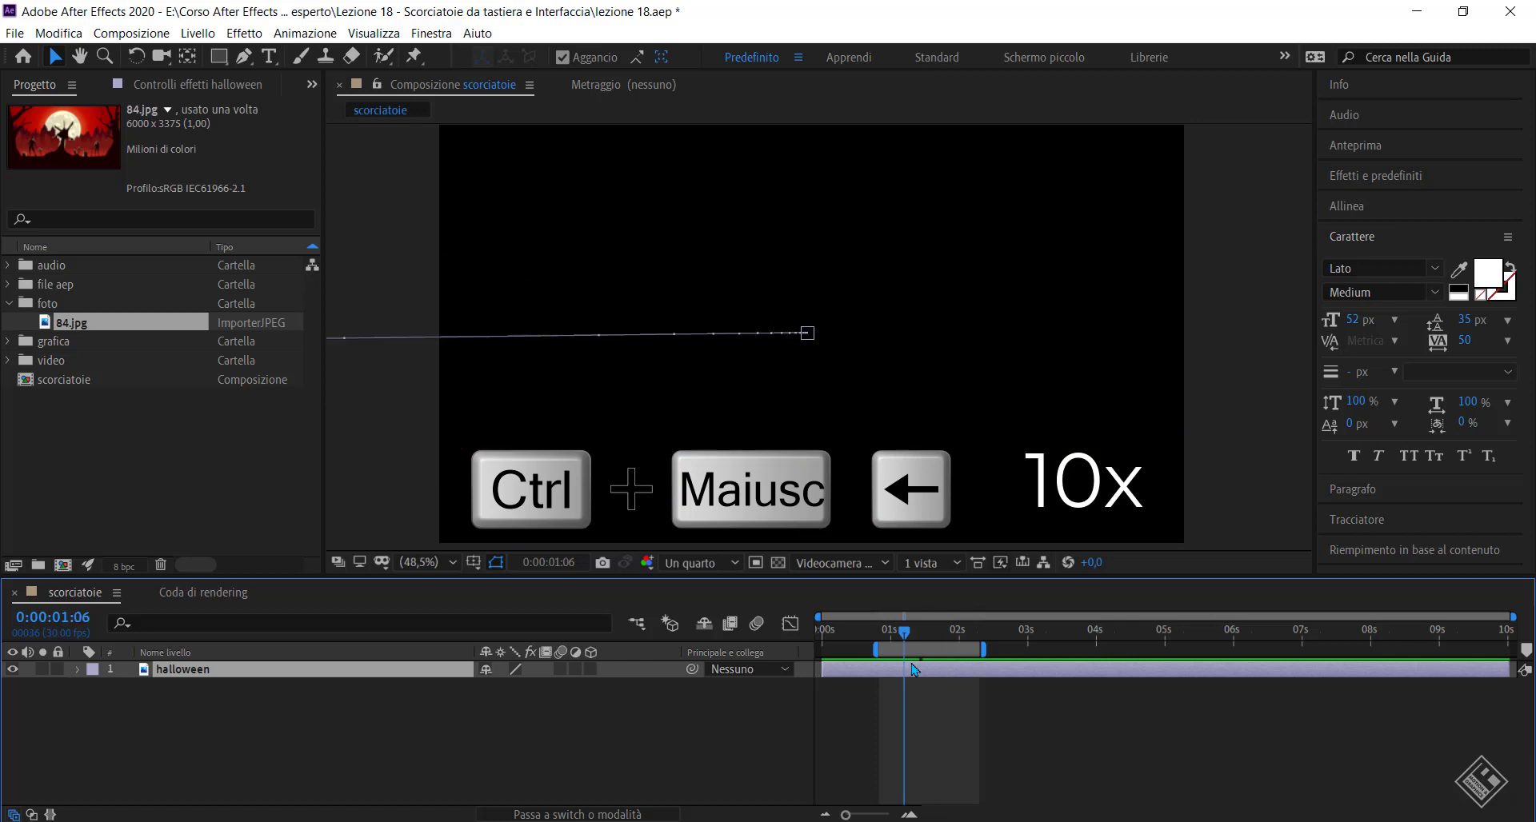
key("ctrl+shift+Left")
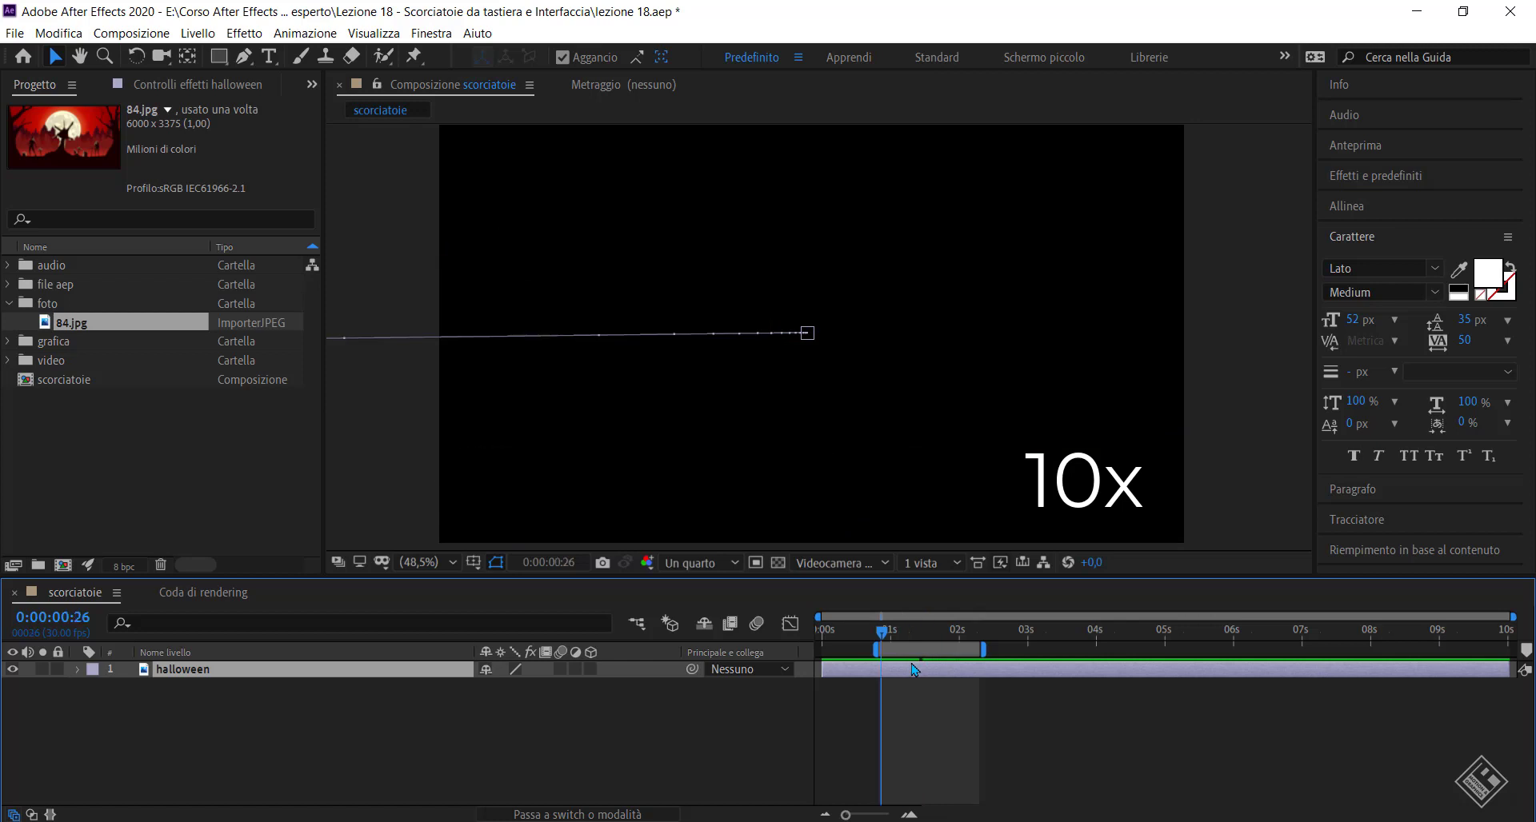
key("ctrl+shift+Right")
key("ctrl+shift+Right")
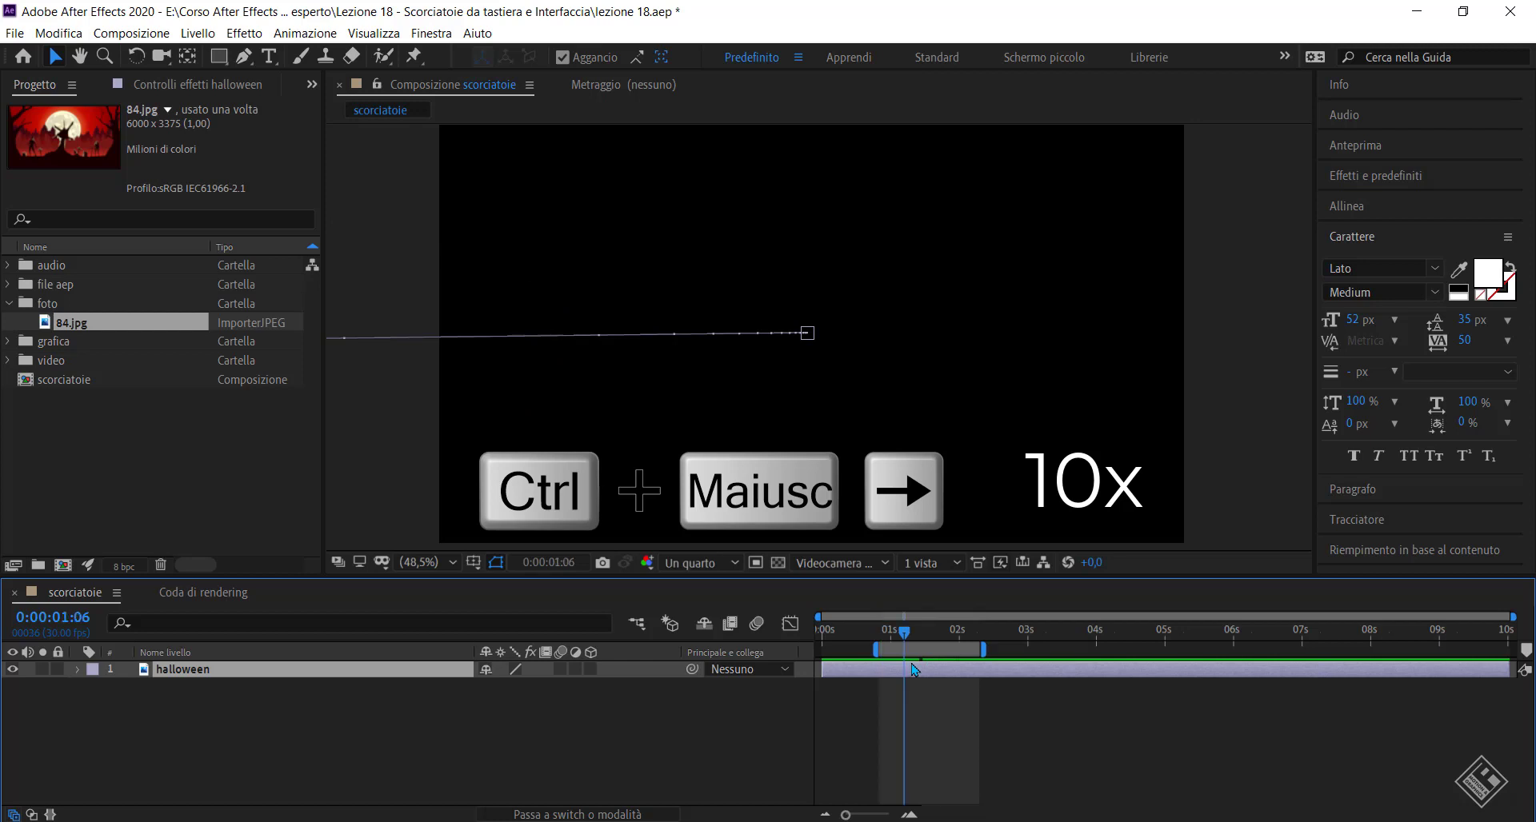
key("ctrl+shift+Right")
key("ctrl+shift+Right")
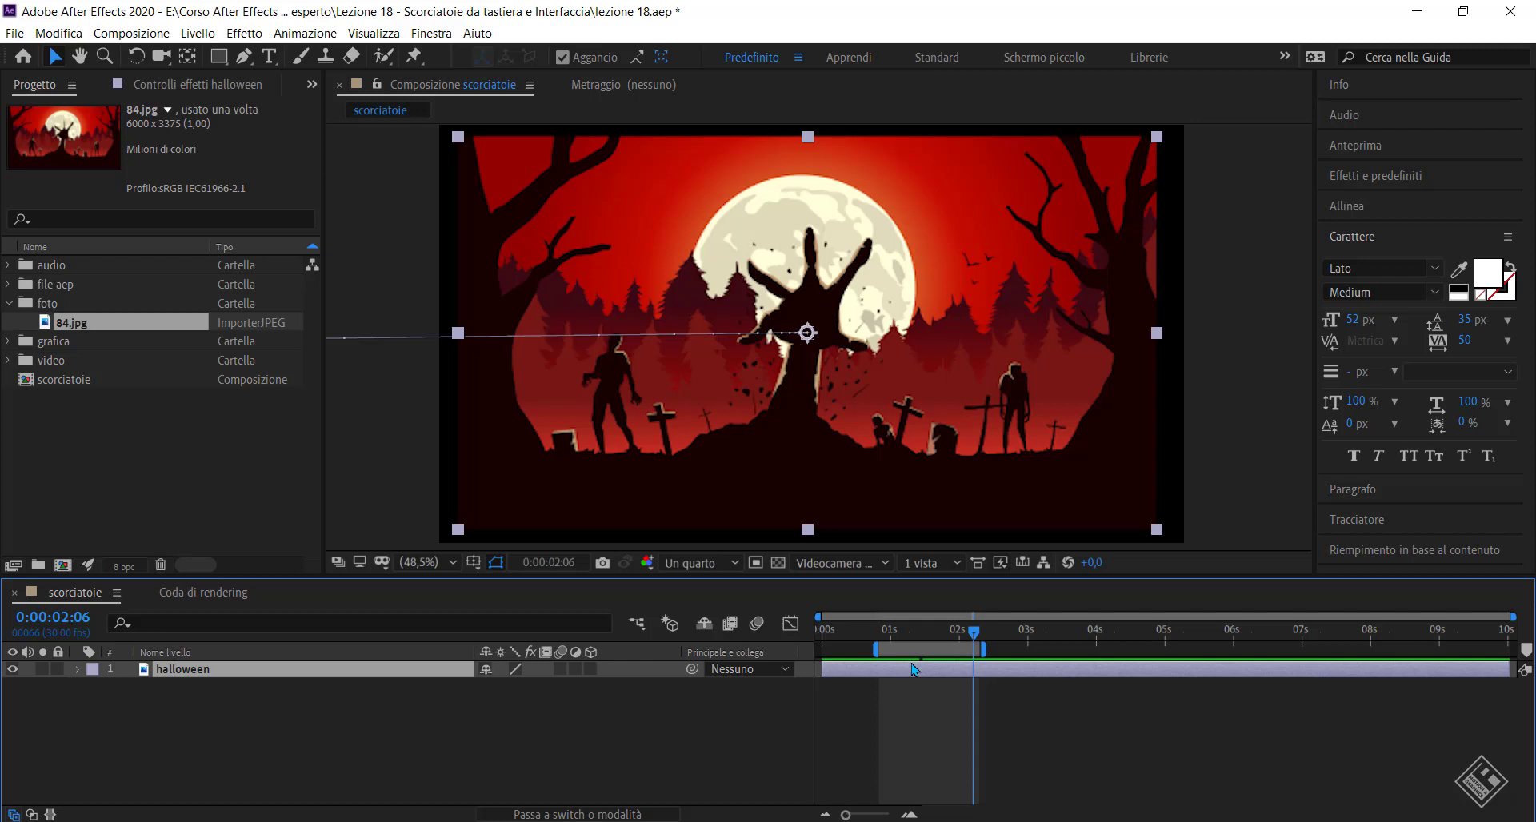
left_click(73, 32)
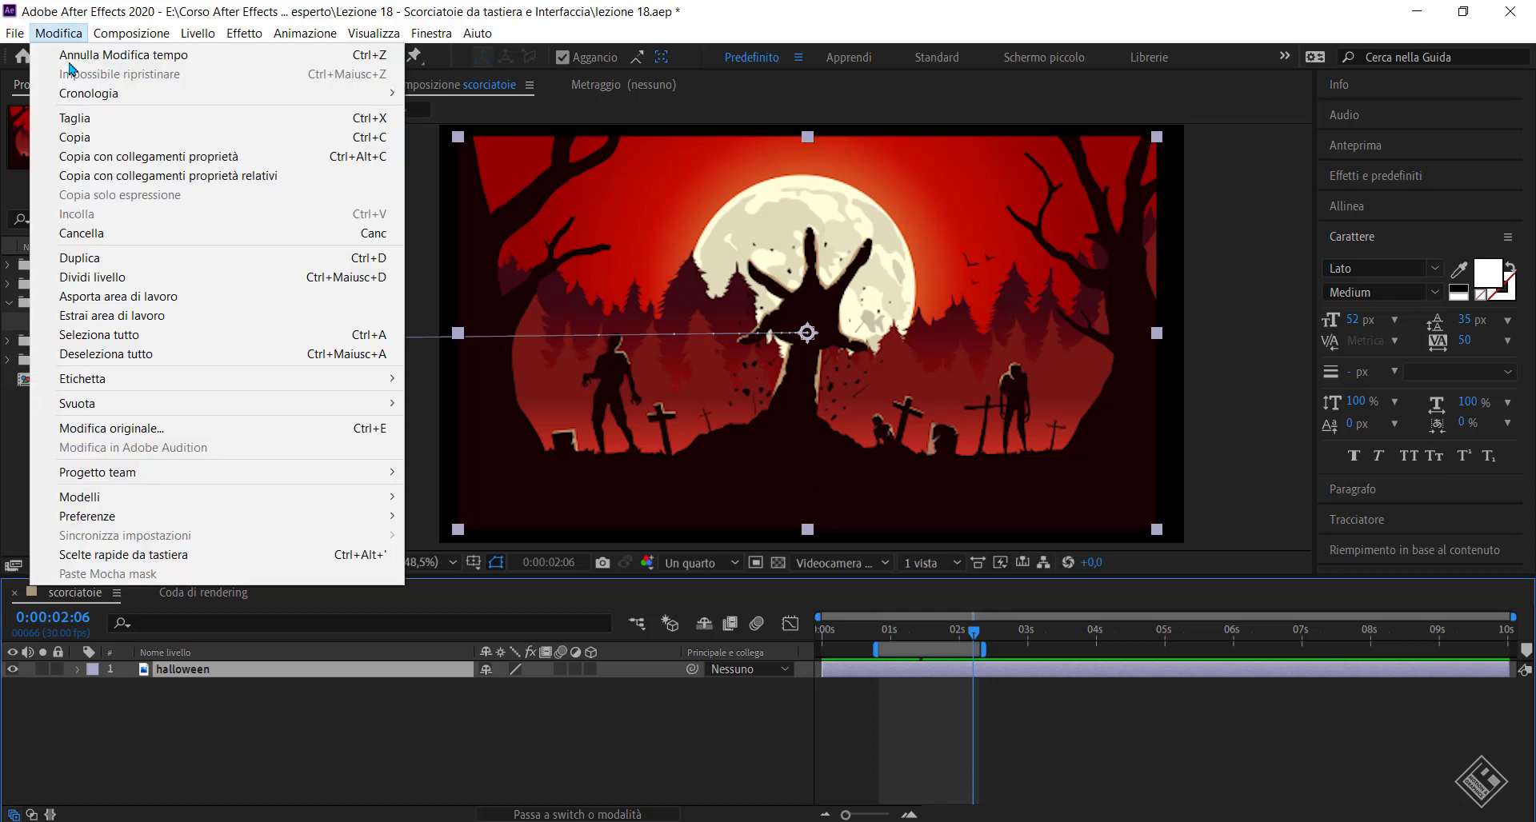
left_click(88, 556)
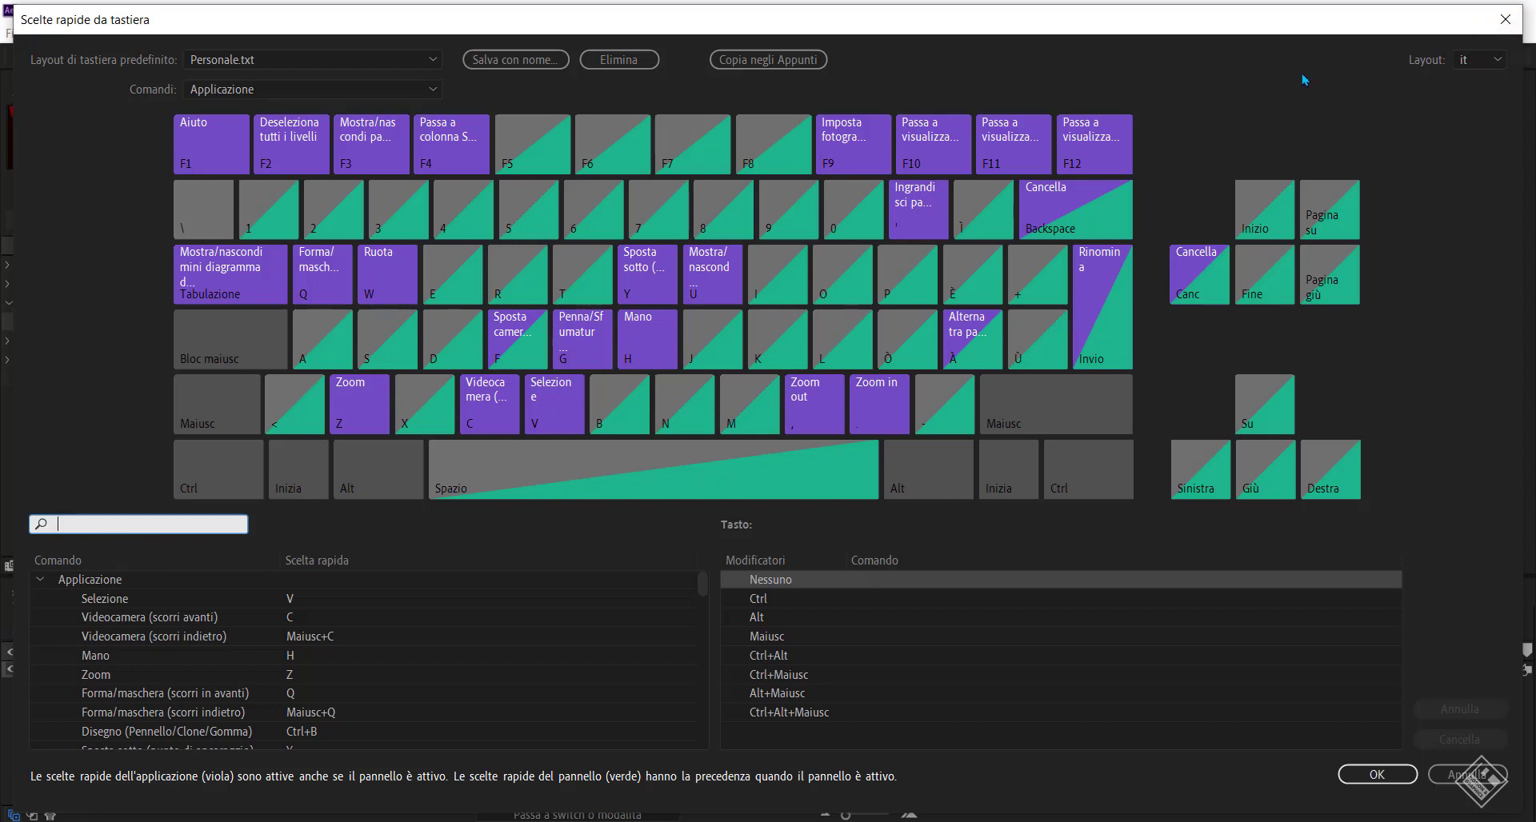
left_click(1470, 774)
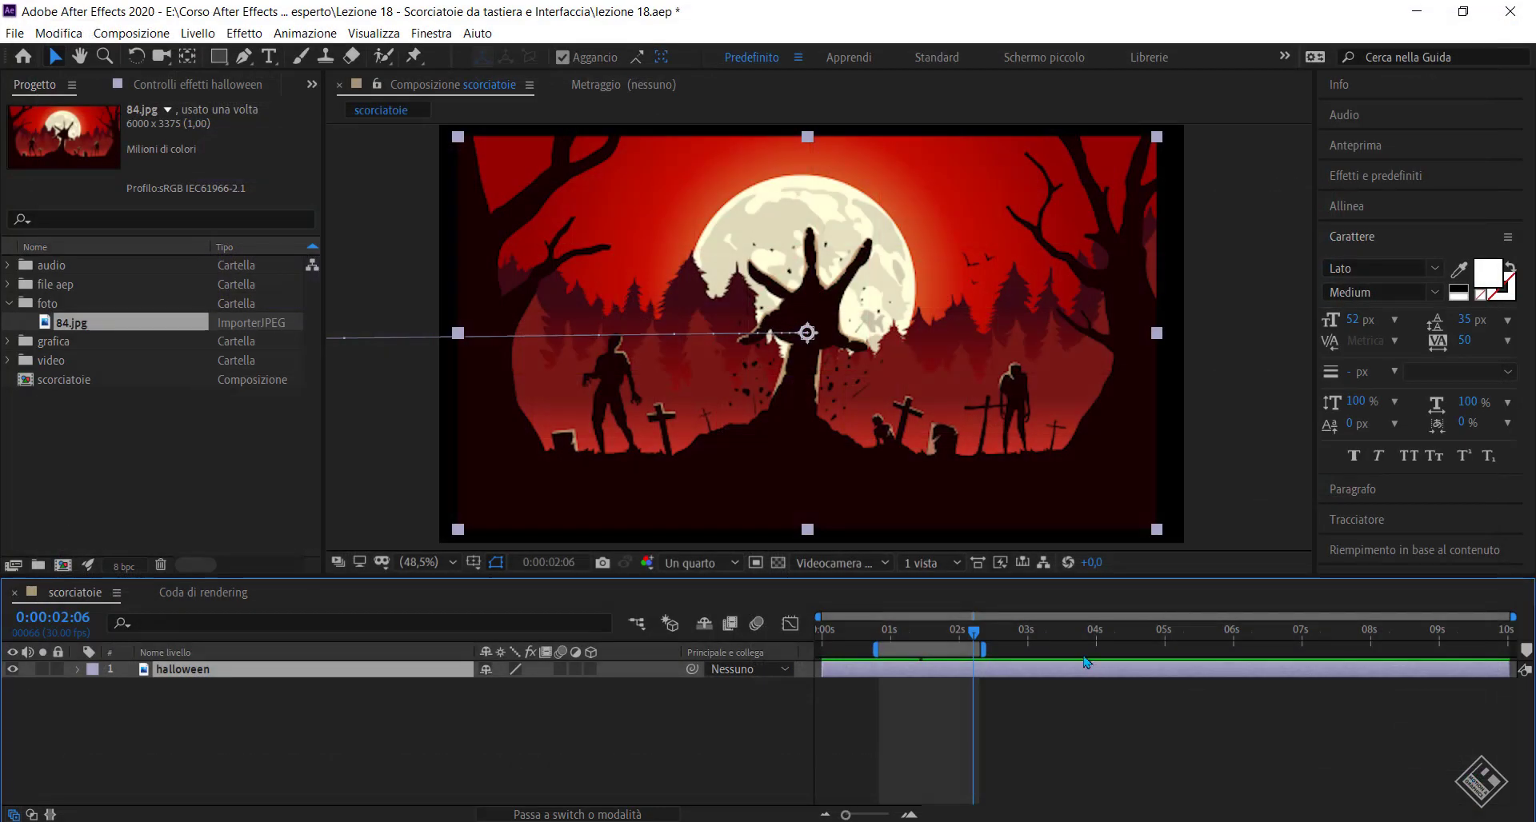